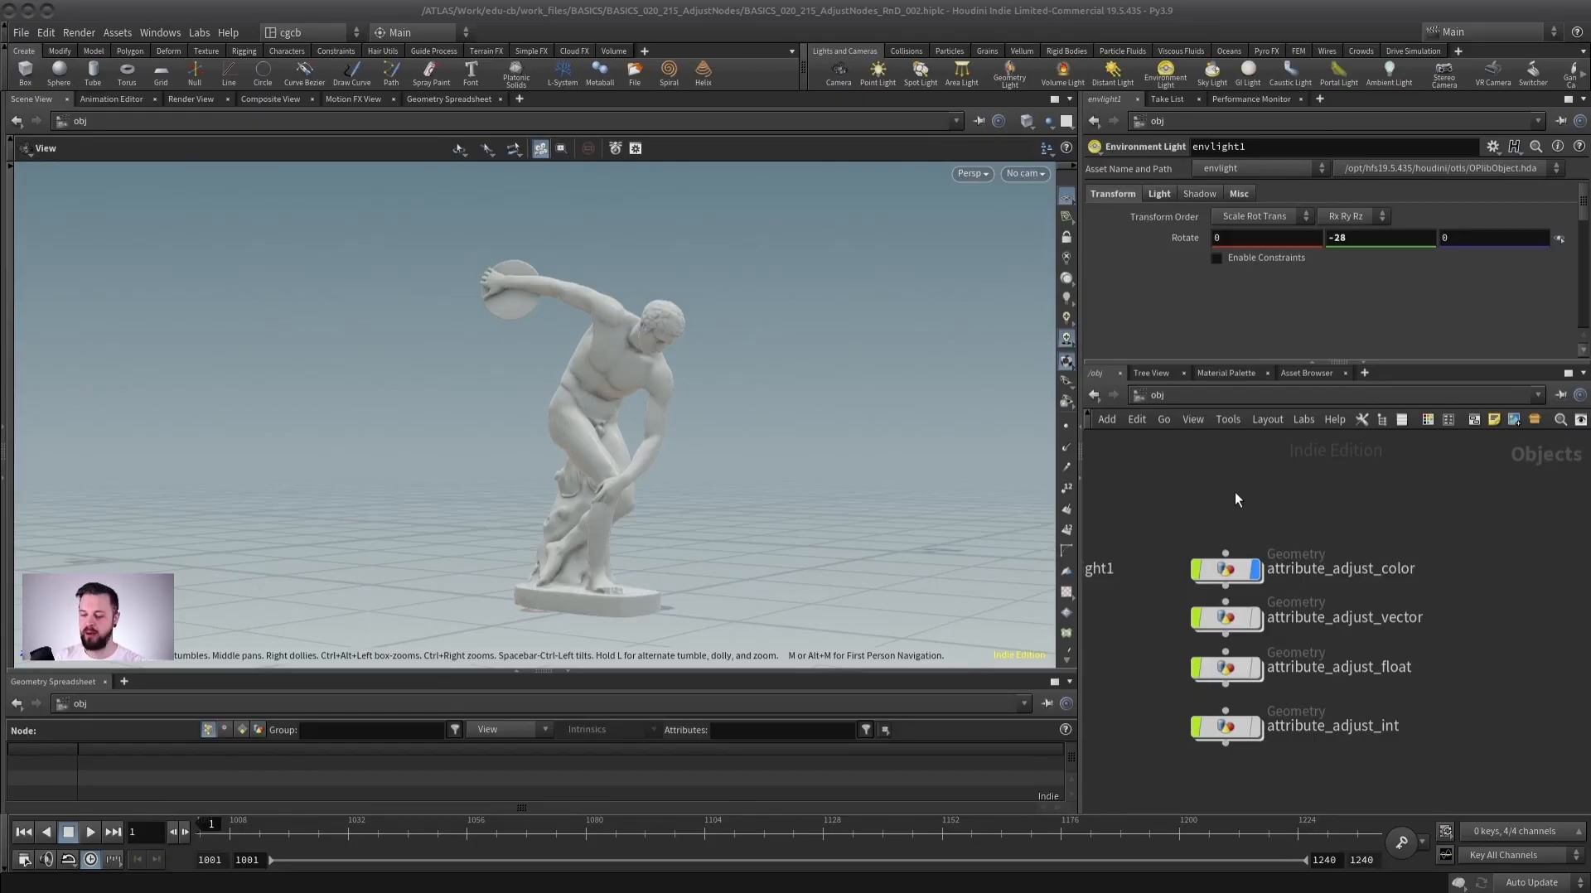
{"action": "key", "text": "h"}
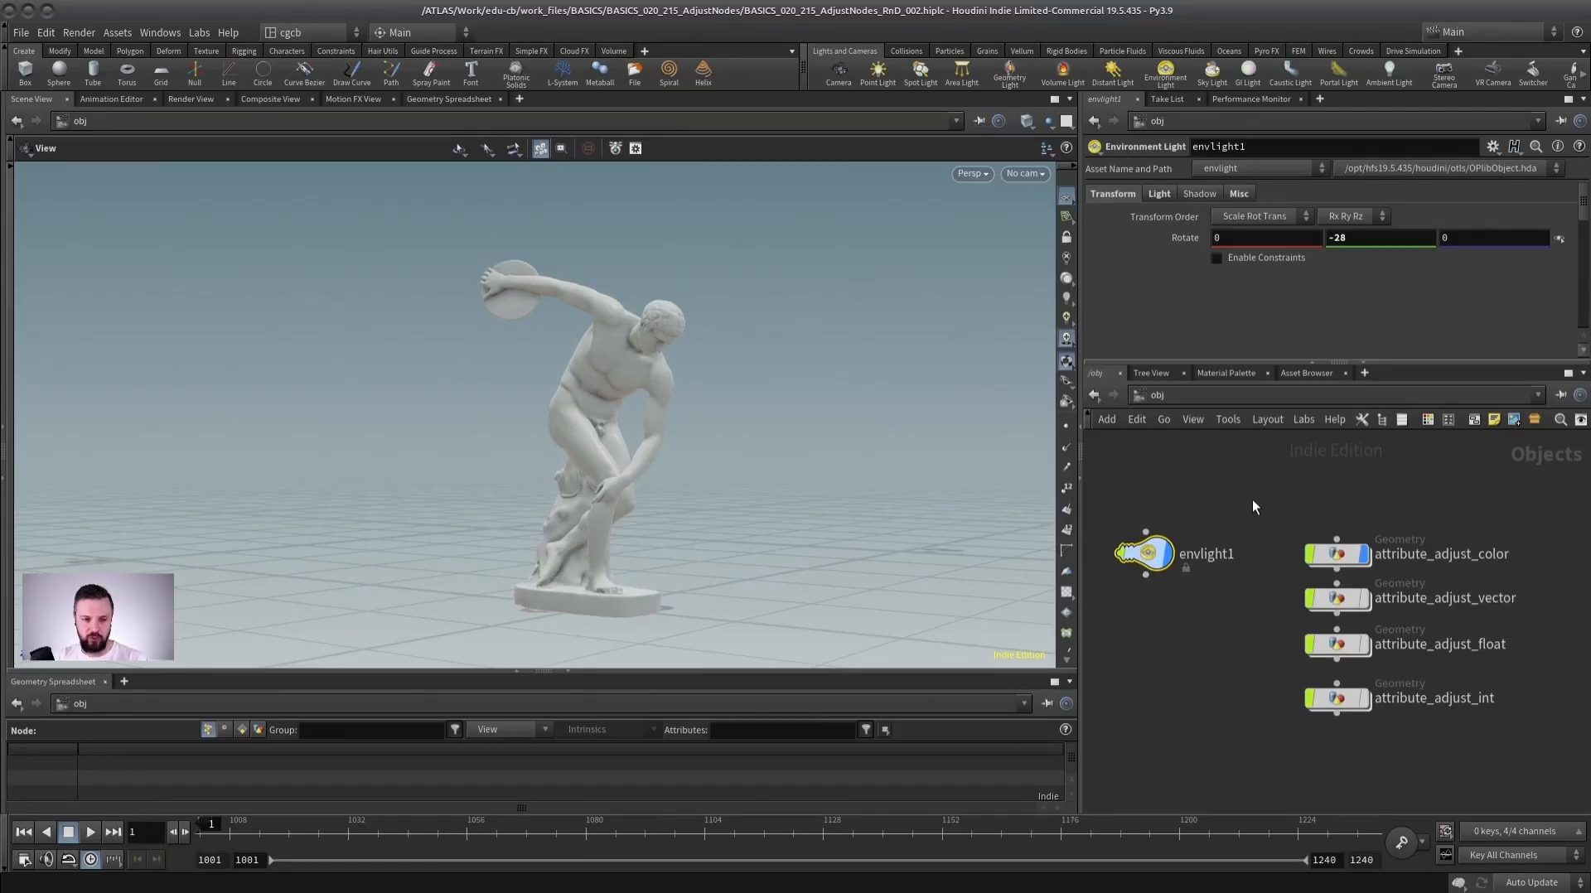
{"action": "middle_click_drag", "start_coordinate": [1282, 488], "coordinate": [1265, 498]}
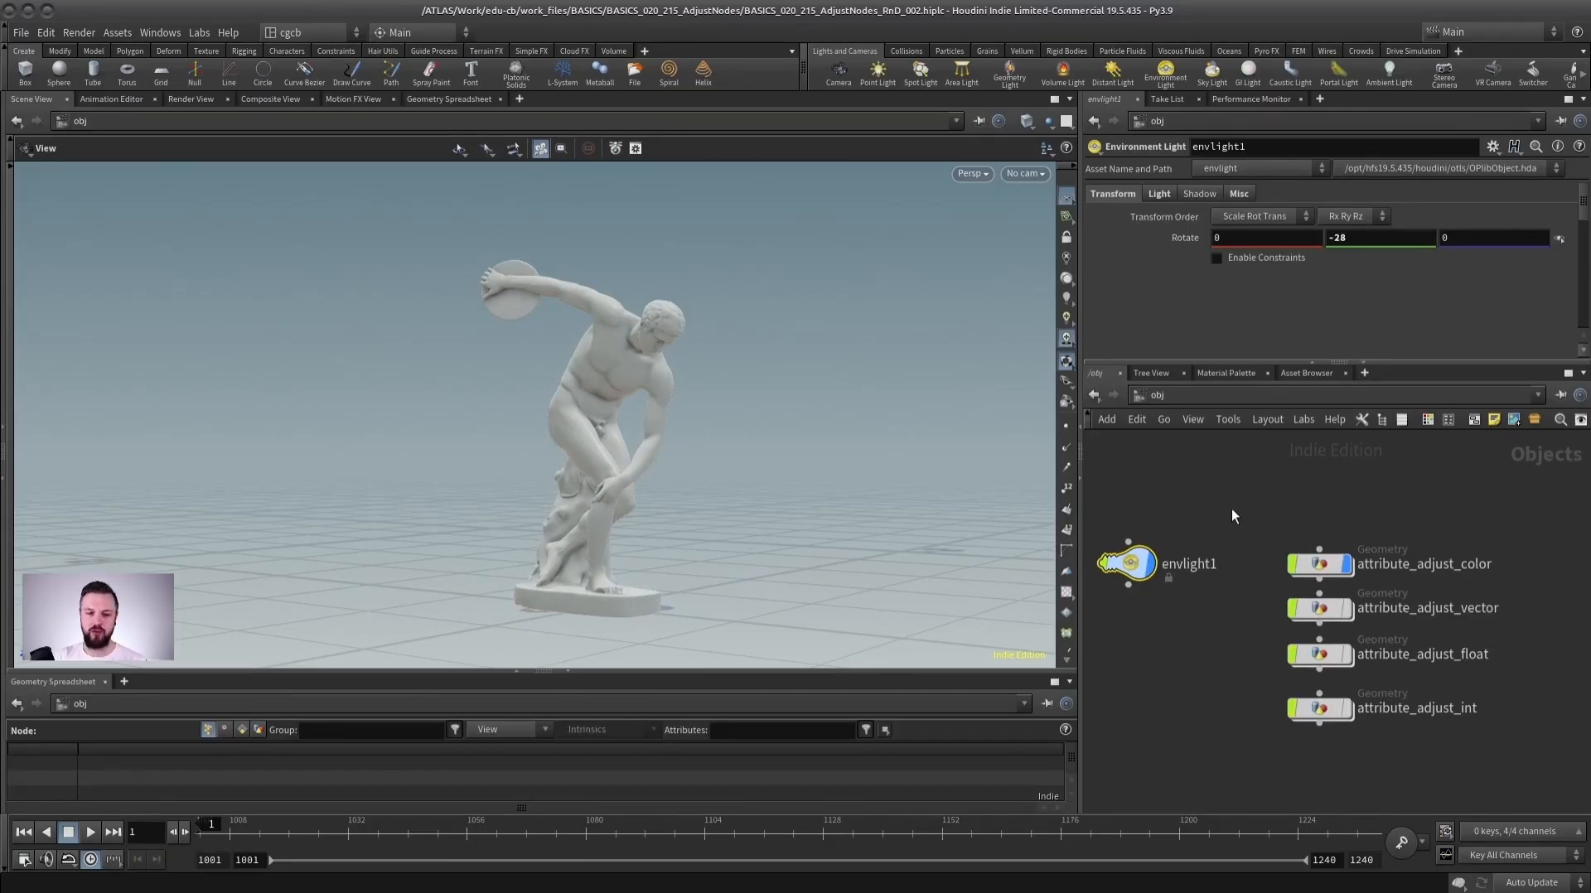
{"action": "scroll", "coordinate": [1251, 497], "scroll_direction": "down", "scroll_amount": 2}
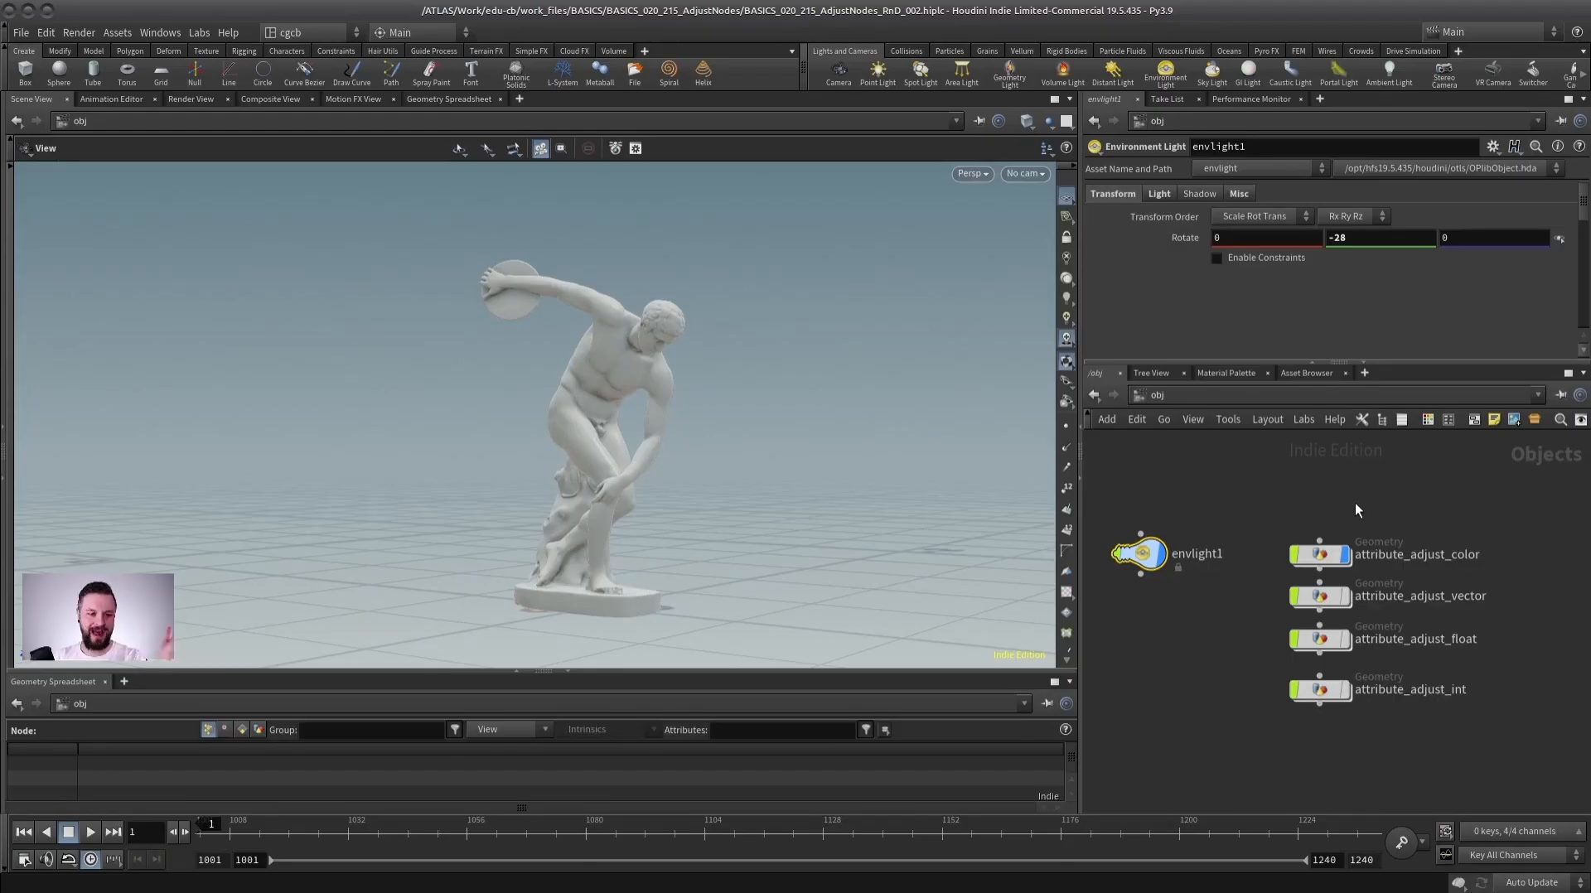
{"action": "middle_click_drag", "start_coordinate": [1360, 494], "coordinate": [1298, 506]}
{"action": "scroll", "coordinate": [1343, 499], "scroll_direction": "up", "scroll_amount": 2}
{"action": "scroll", "coordinate": [1332, 495], "scroll_direction": "down", "scroll_amount": 2}
{"action": "scroll", "coordinate": [1281, 486], "scroll_direction": "up", "scroll_amount": 1}
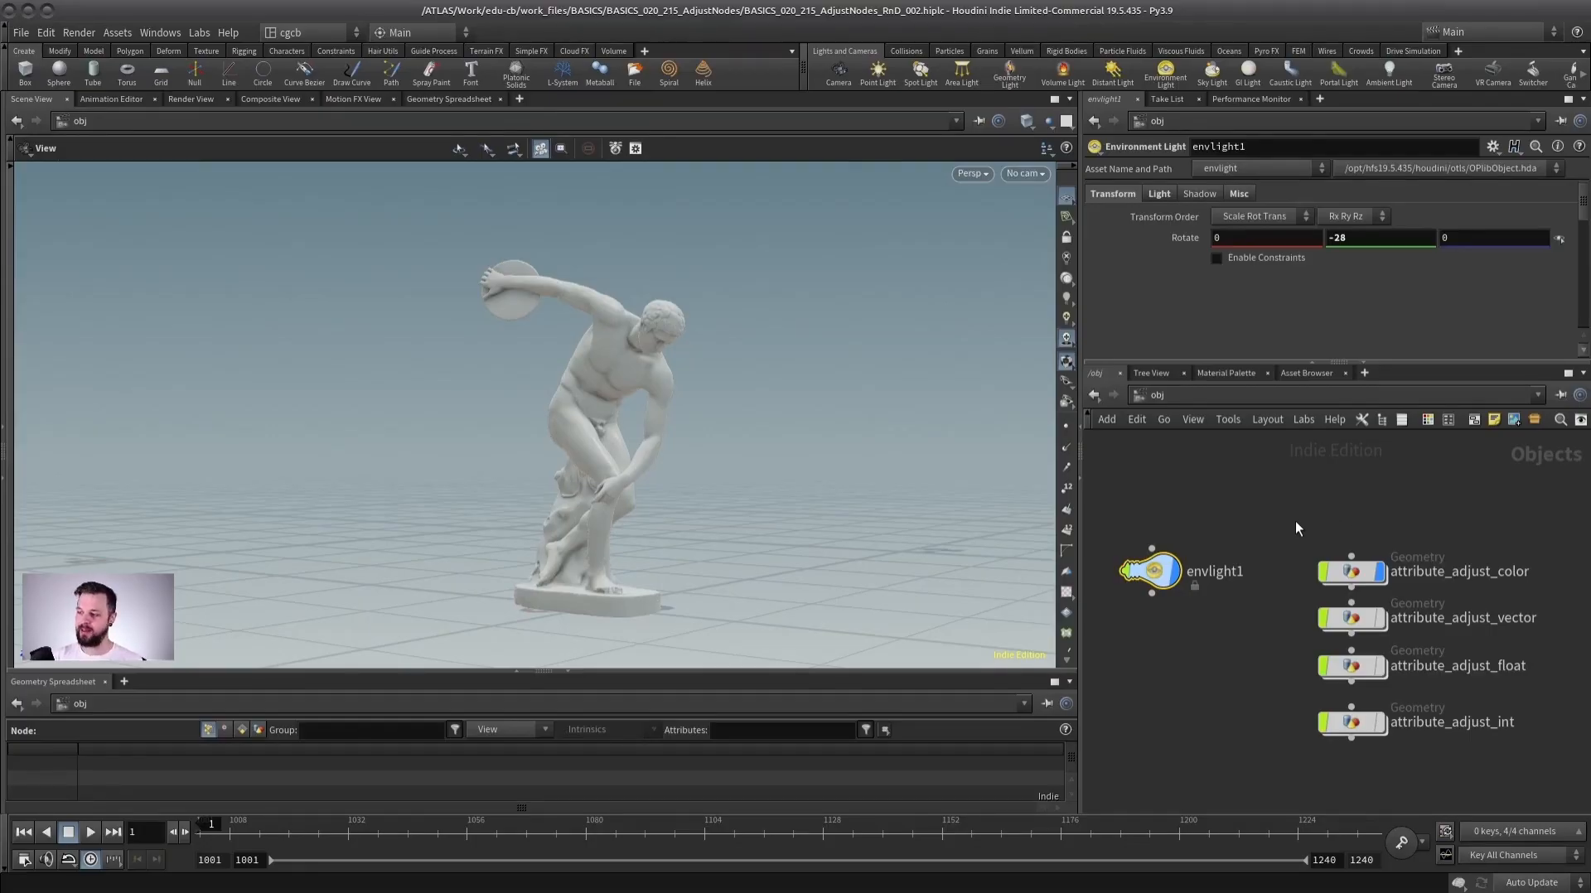
{"action": "middle_click_drag", "start_coordinate": [1287, 525], "coordinate": [1309, 520]}
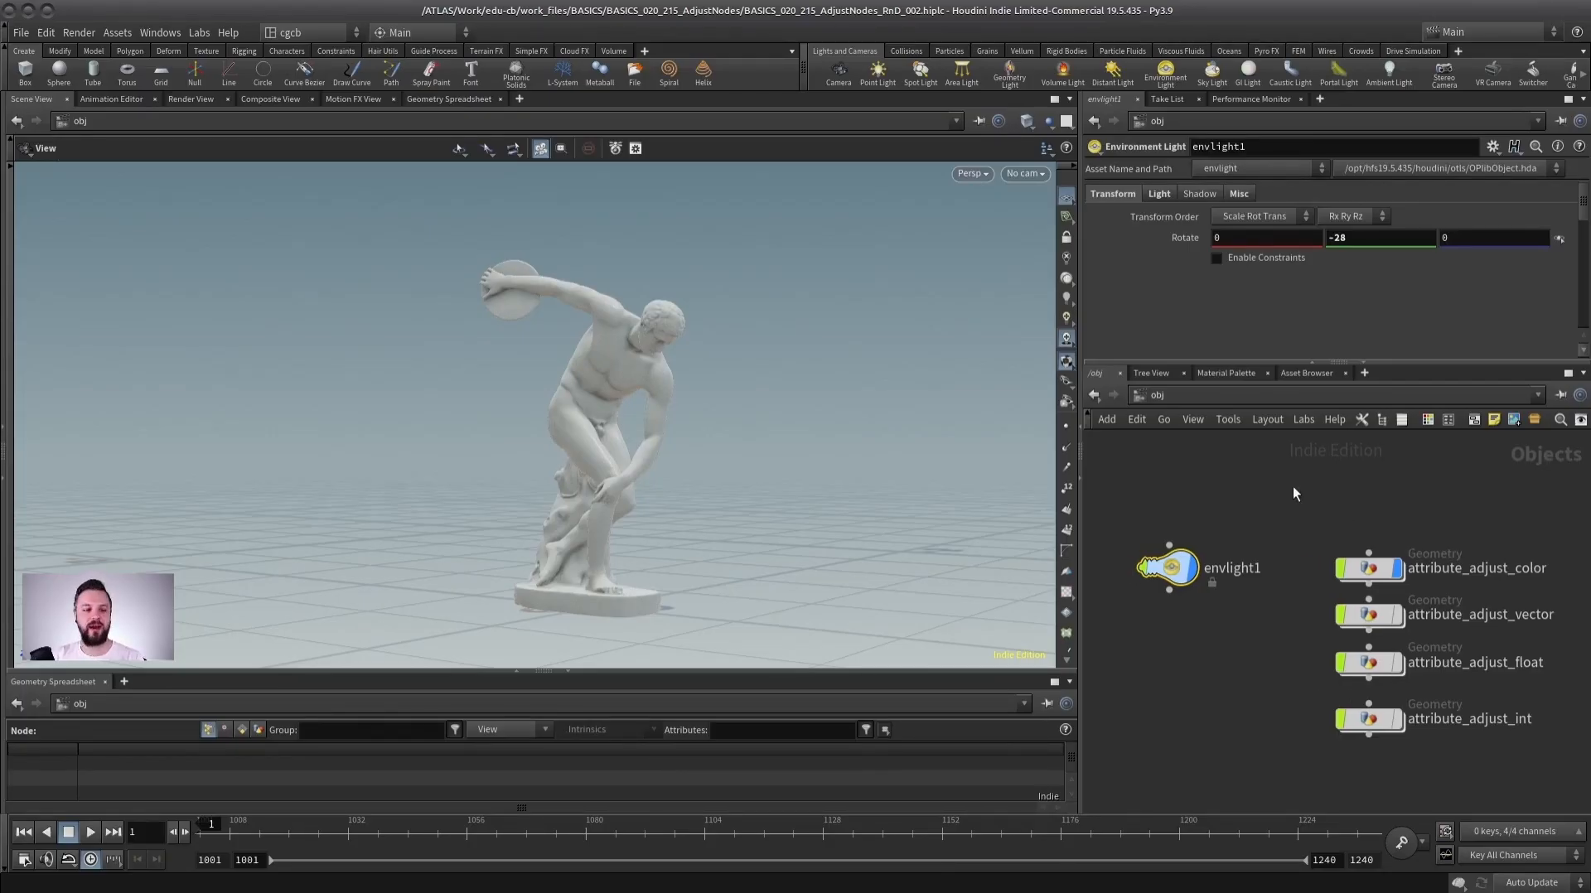
{"action": "middle_click_drag", "start_coordinate": [1276, 497], "coordinate": [1254, 495]}
{"action": "middle_click_drag", "start_coordinate": [1480, 581], "coordinate": [1345, 541]}
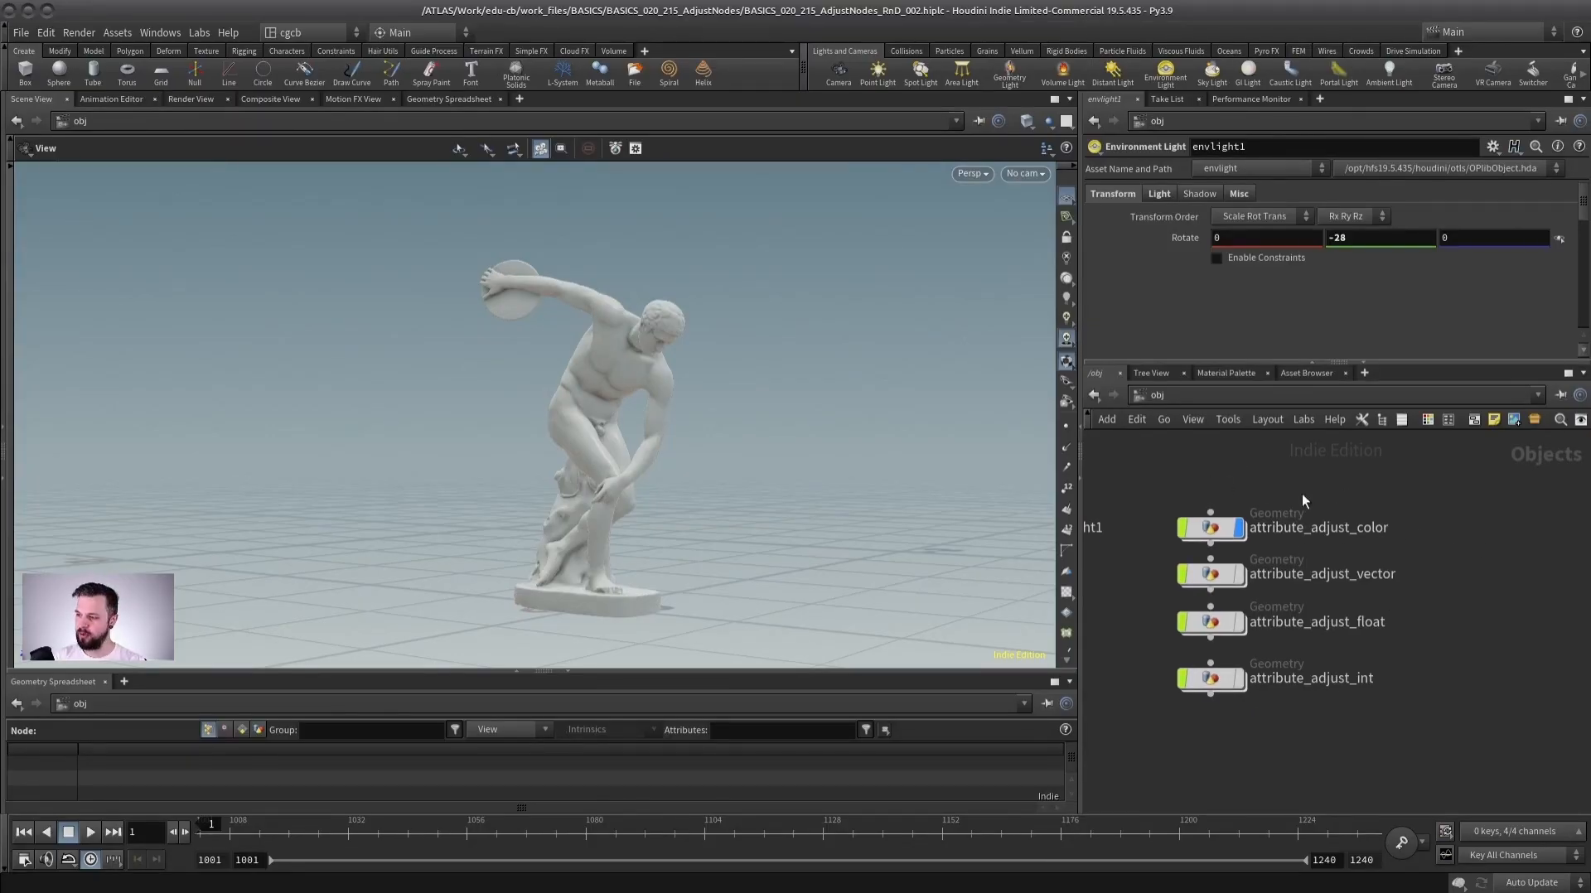
{"action": "scroll", "coordinate": [1307, 497], "scroll_direction": "up", "scroll_amount": 2}
{"action": "middle_click_drag", "start_coordinate": [1324, 524], "coordinate": [1306, 516]}
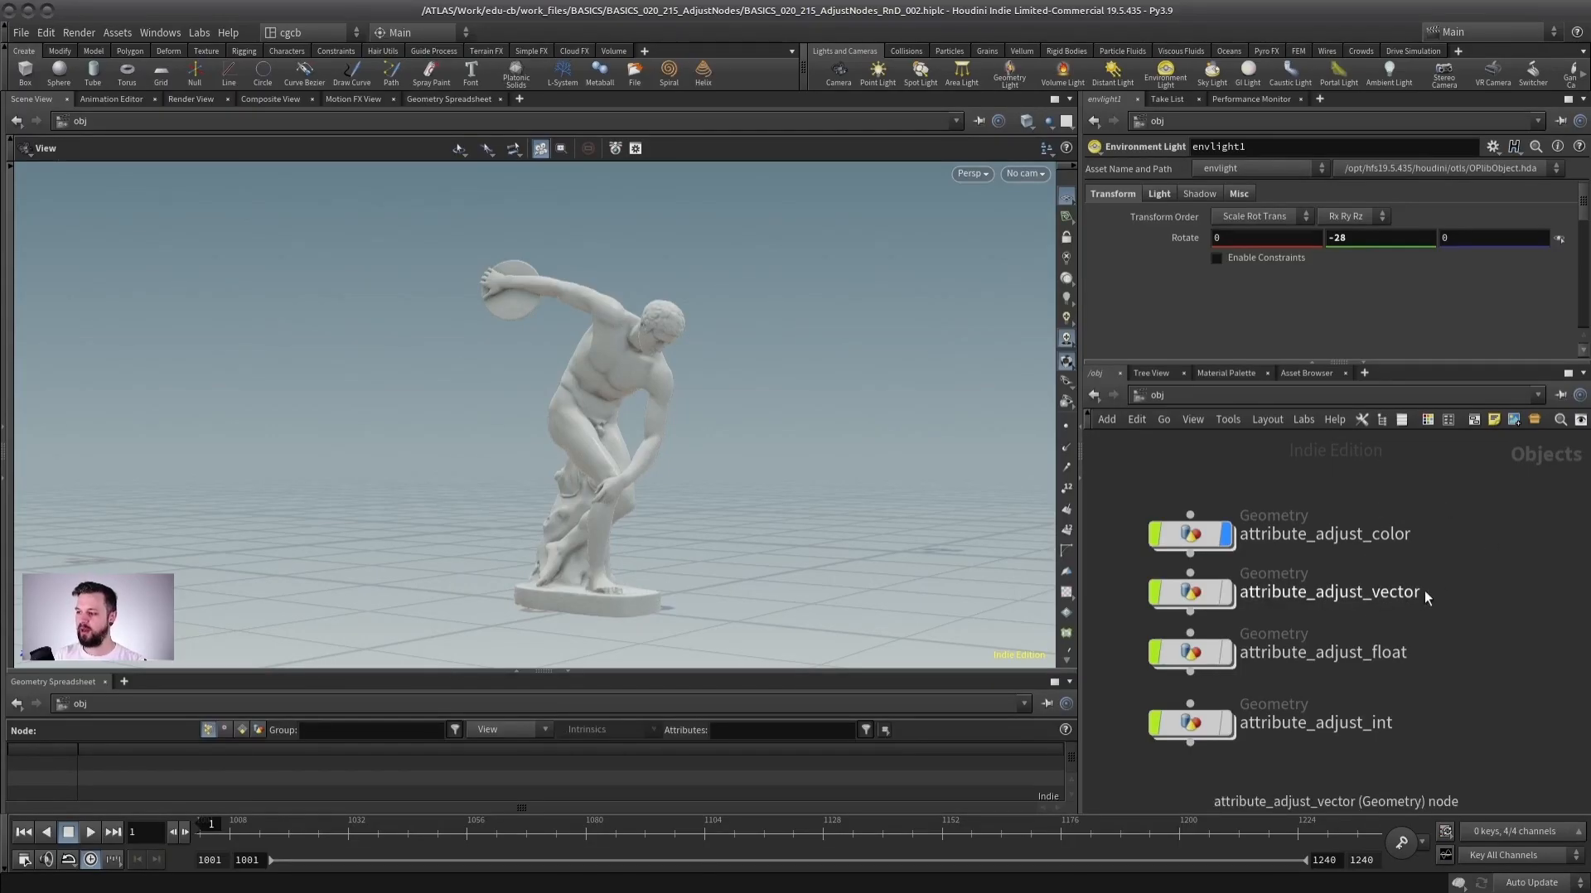
{"action": "middle_click_drag", "start_coordinate": [1222, 478], "coordinate": [1330, 484]}
{"action": "scroll", "coordinate": [1307, 477], "scroll_direction": "down", "scroll_amount": 1}
{"action": "middle_click_drag", "start_coordinate": [1227, 461], "coordinate": [1230, 466]}
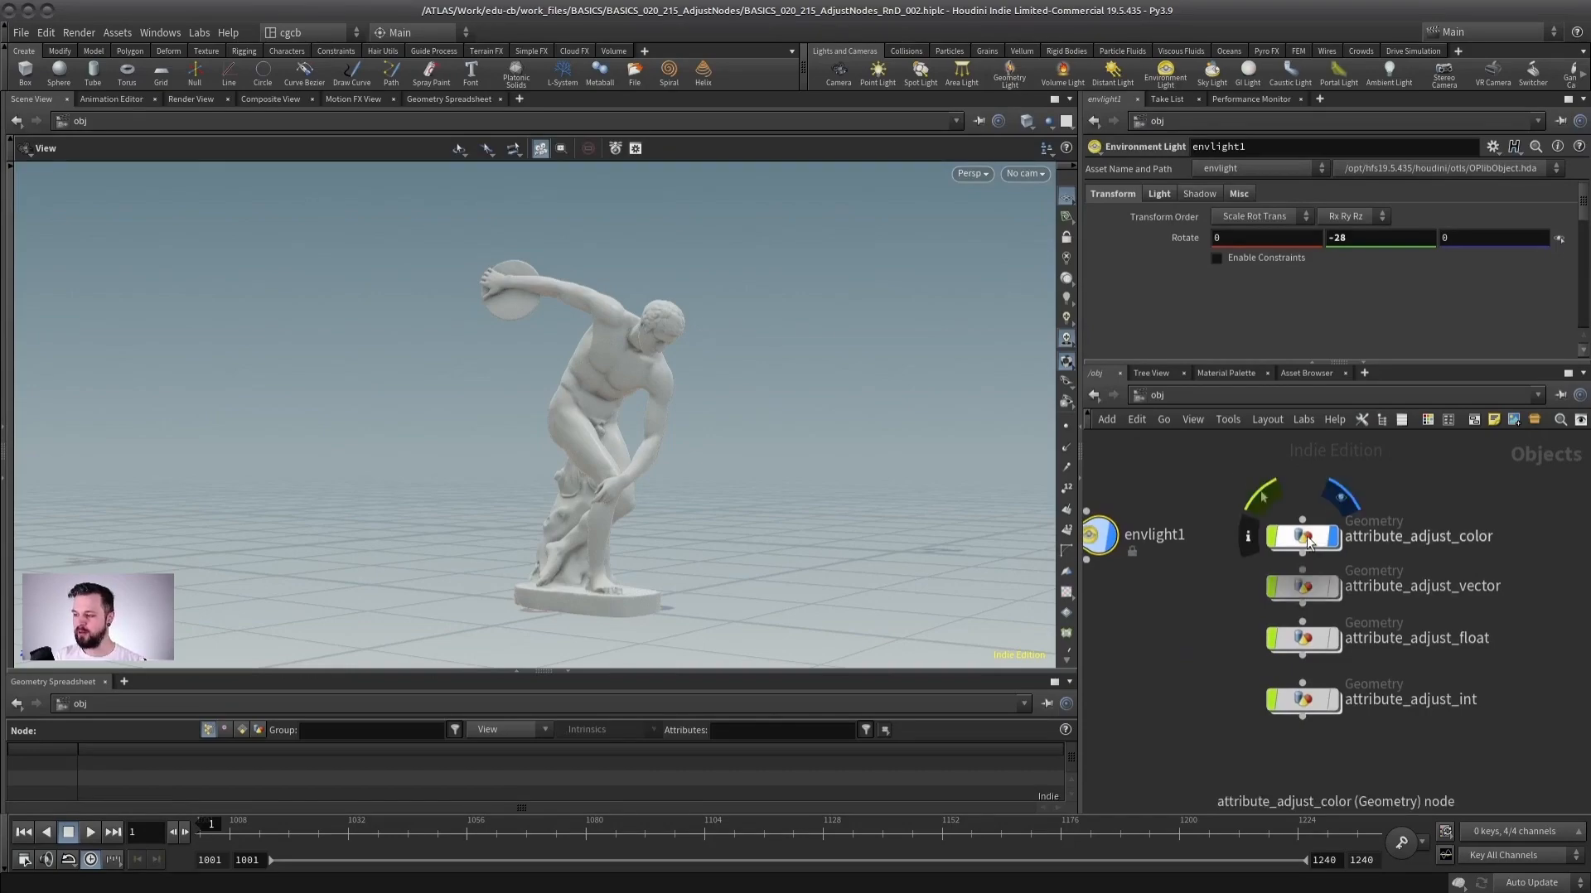
{"action": "middle_click_drag", "start_coordinate": [1354, 485], "coordinate": [1384, 505]}
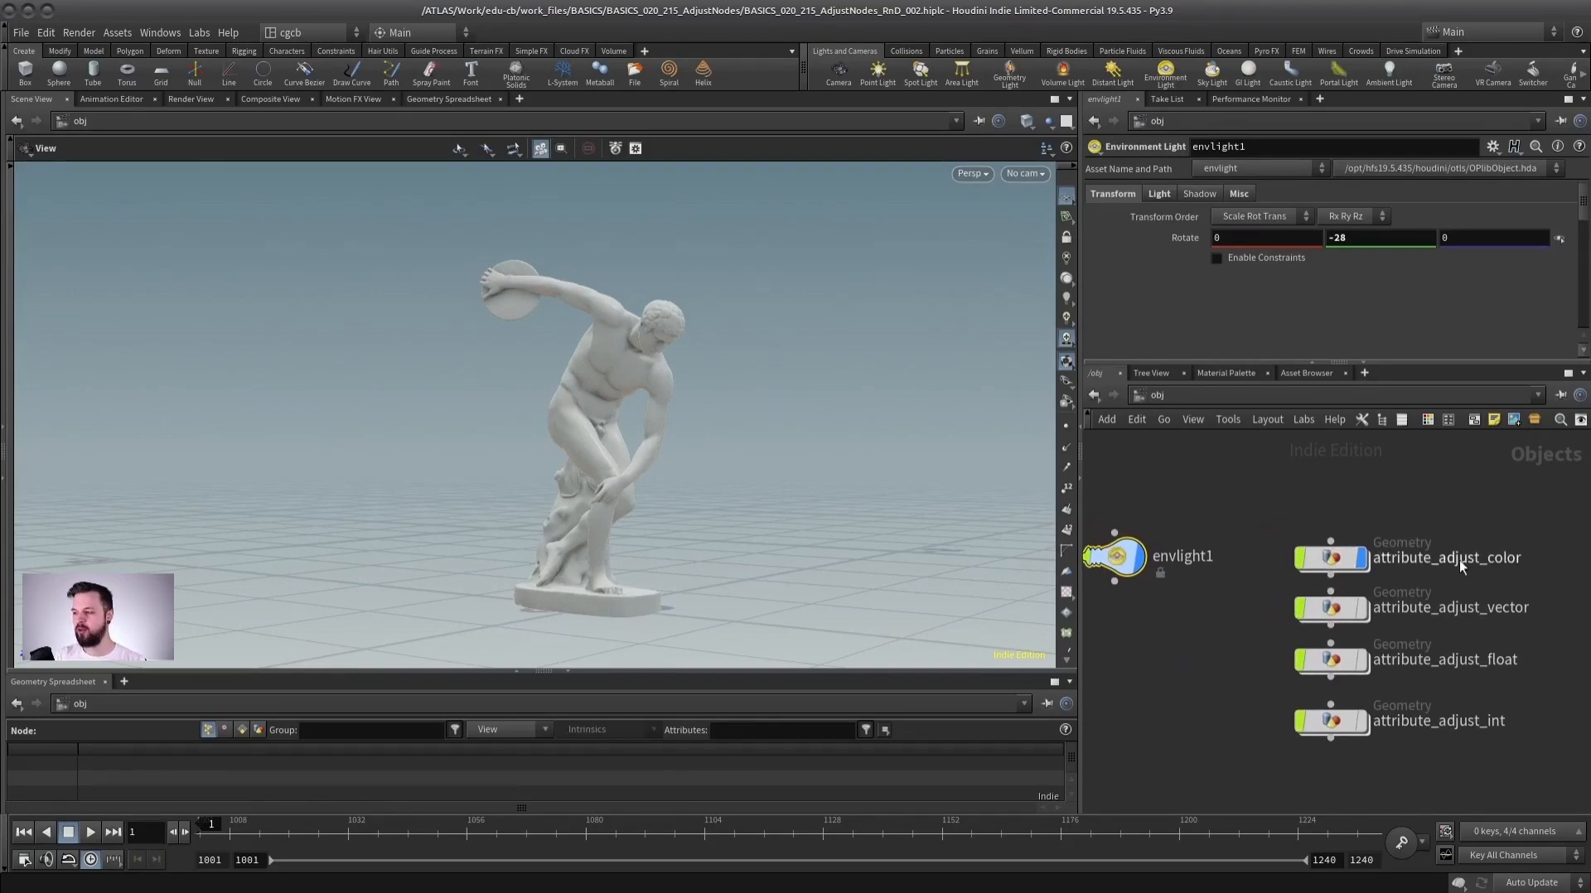
{"action": "middle_click_drag", "start_coordinate": [1454, 565], "coordinate": [1414, 569]}
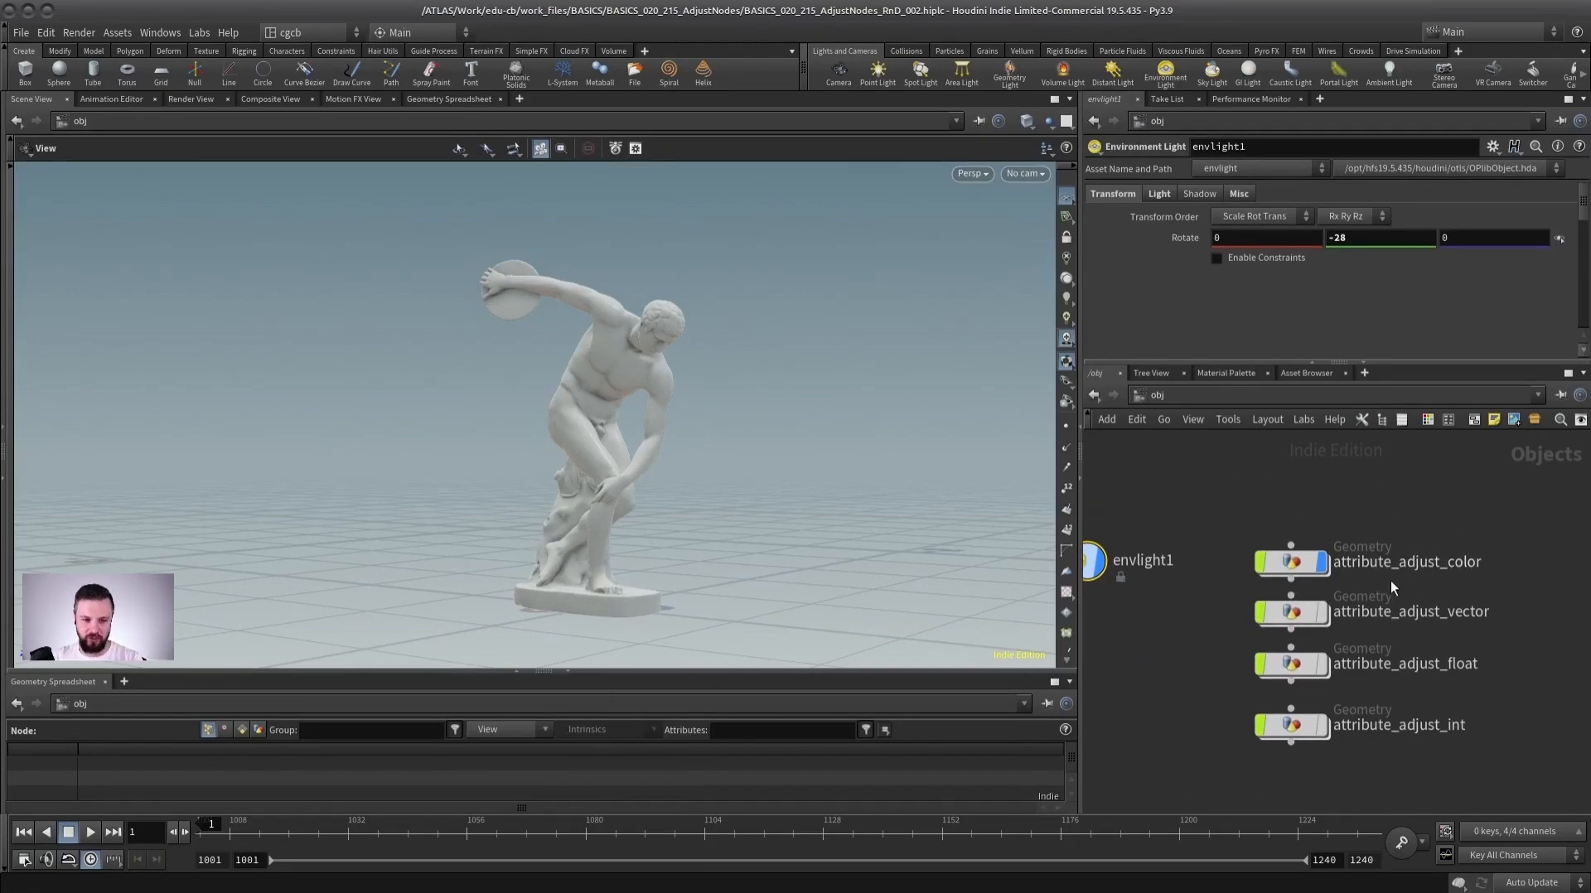
{"action": "scroll", "coordinate": [1389, 576], "scroll_direction": "down", "scroll_amount": 1}
{"action": "middle_click_drag", "start_coordinate": [1350, 508], "coordinate": [1317, 514]}
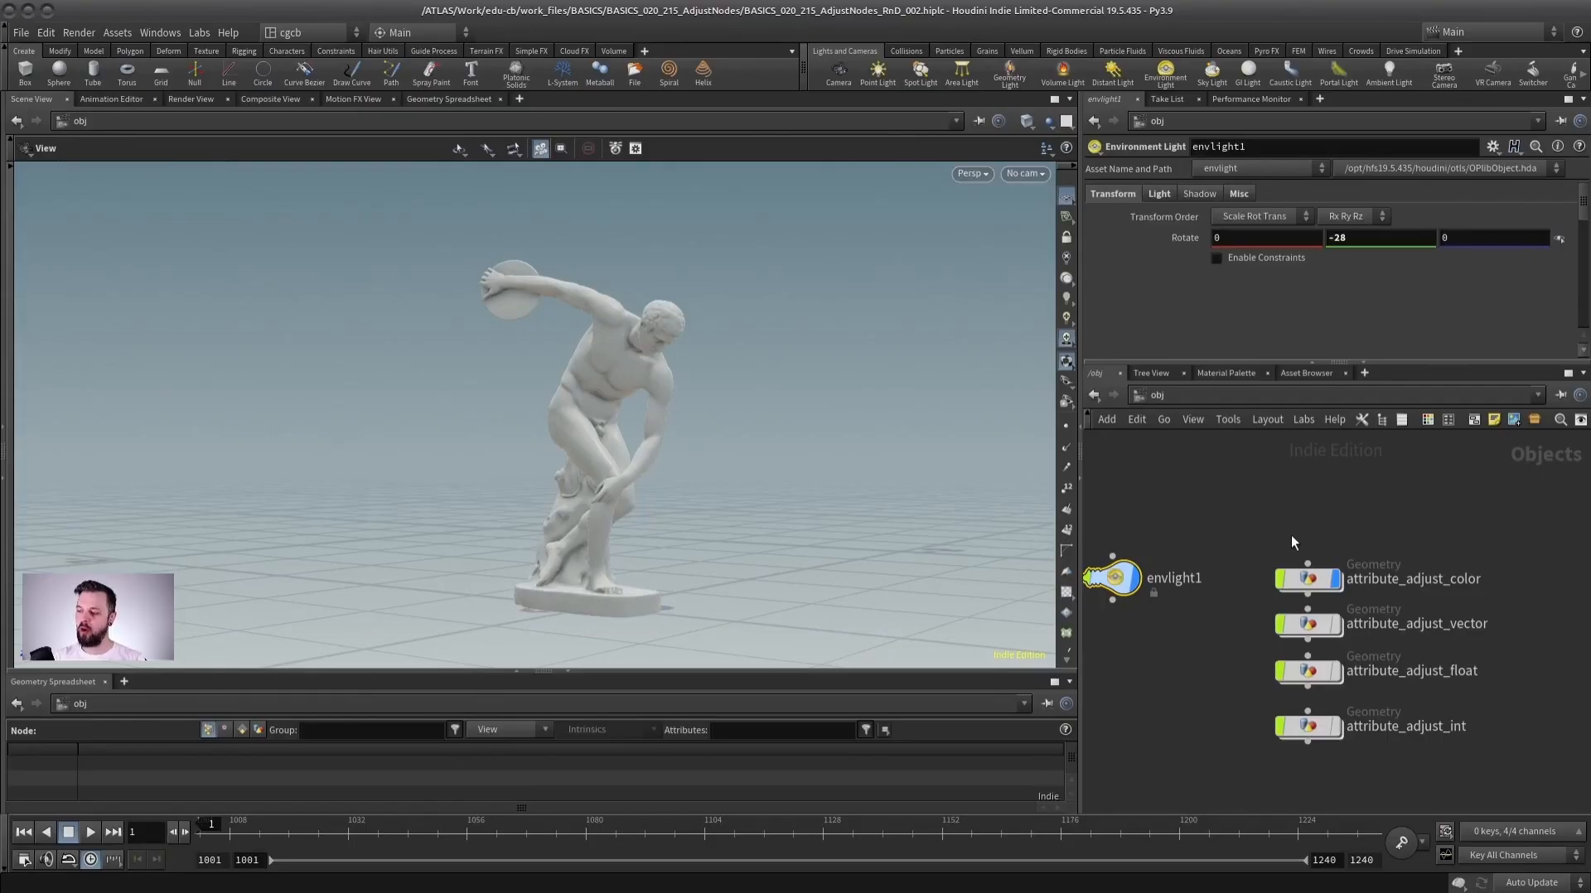
{"action": "middle_click_drag", "start_coordinate": [1305, 508], "coordinate": [1309, 512]}
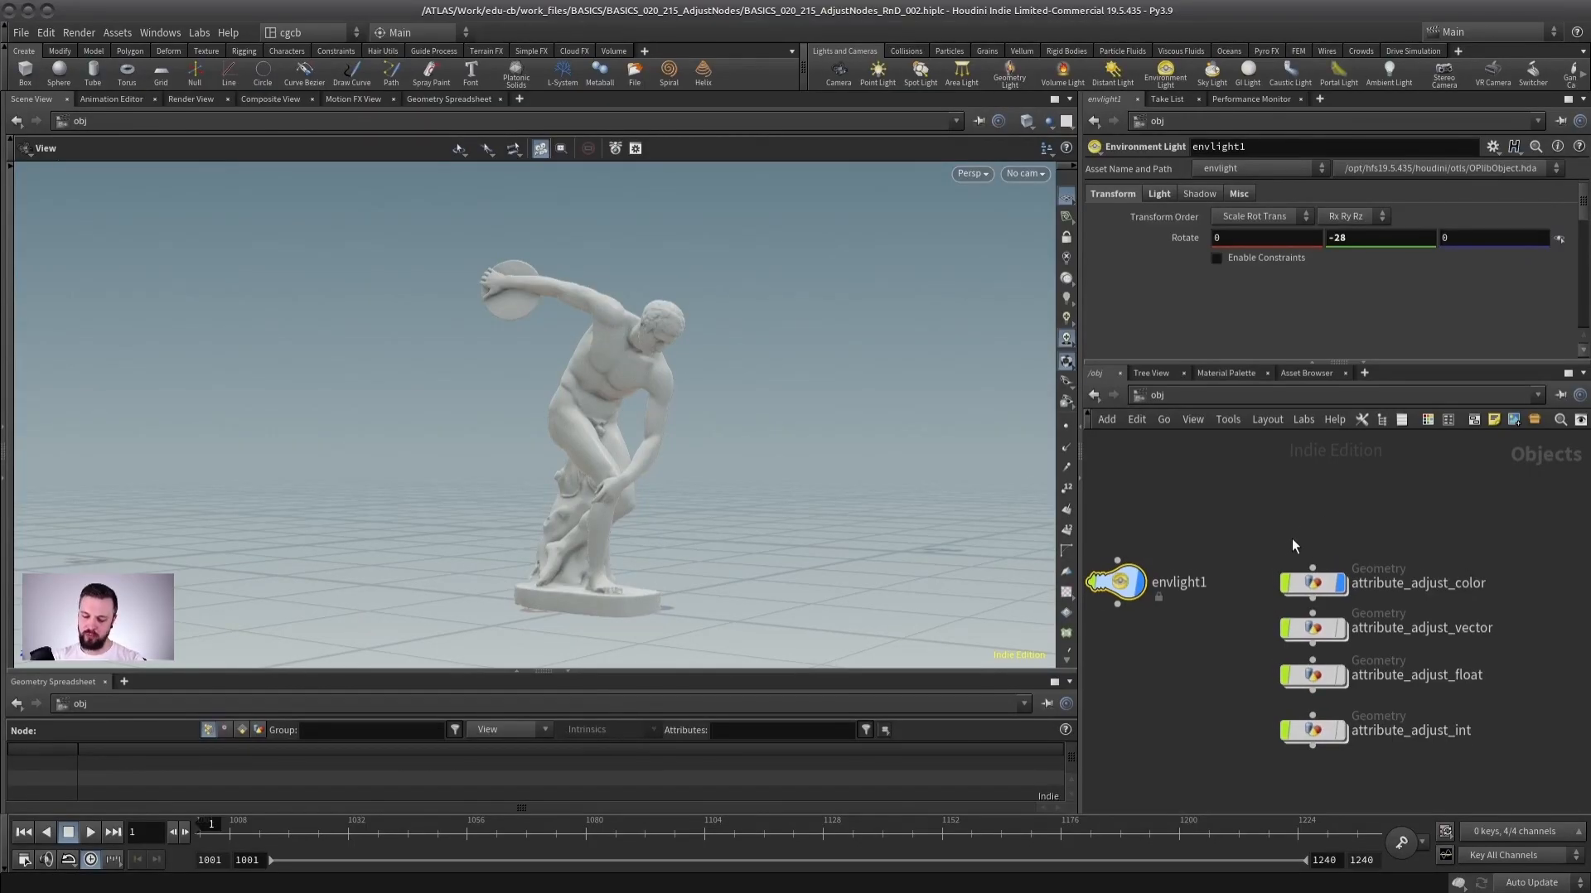
{"action": "middle_click_drag", "start_coordinate": [1293, 520], "coordinate": [1381, 557]}
{"action": "scroll", "coordinate": [1363, 510], "scroll_direction": "down", "scroll_amount": 1}
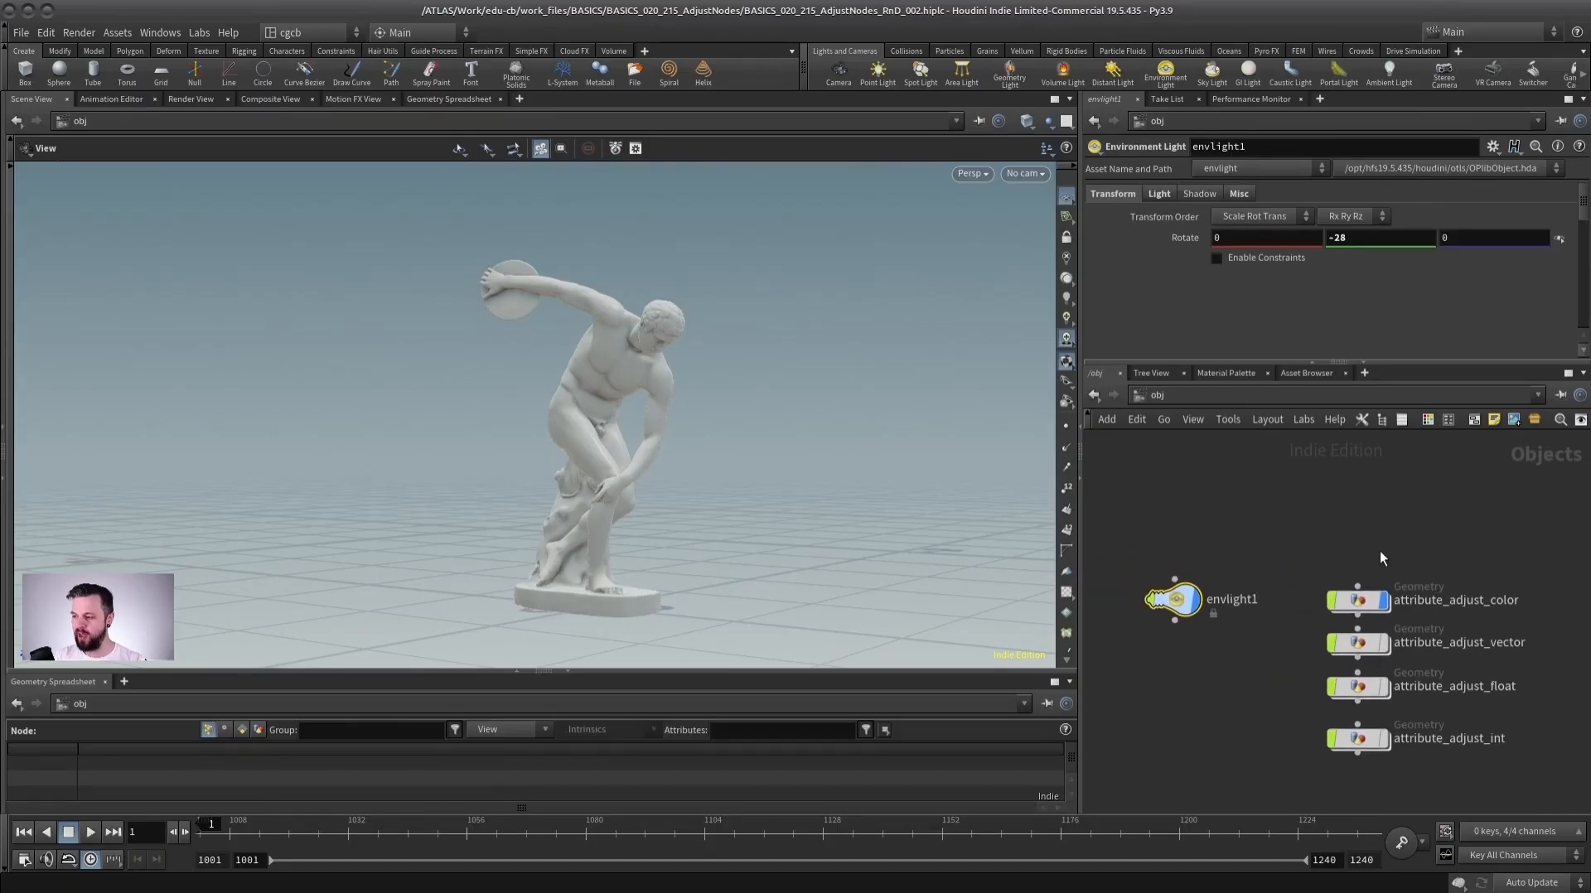
{"action": "scroll", "coordinate": [1331, 550], "scroll_direction": "up", "scroll_amount": 2}
{"action": "middle_click_drag", "start_coordinate": [1332, 545], "coordinate": [1299, 554]}
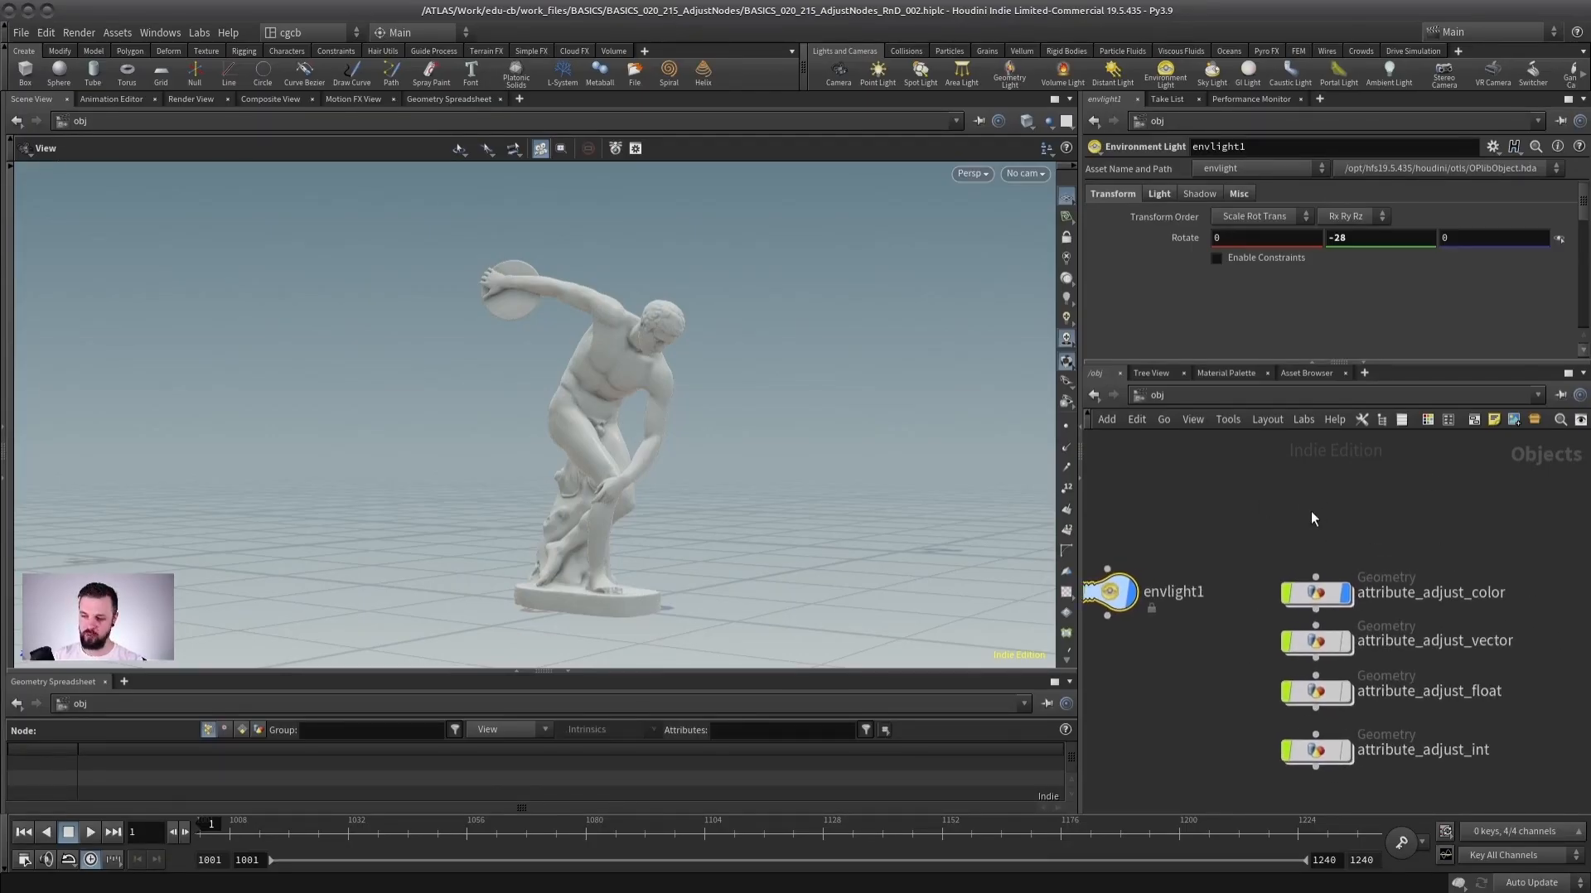
{"action": "middle_click_drag", "start_coordinate": [1257, 517], "coordinate": [1309, 517]}
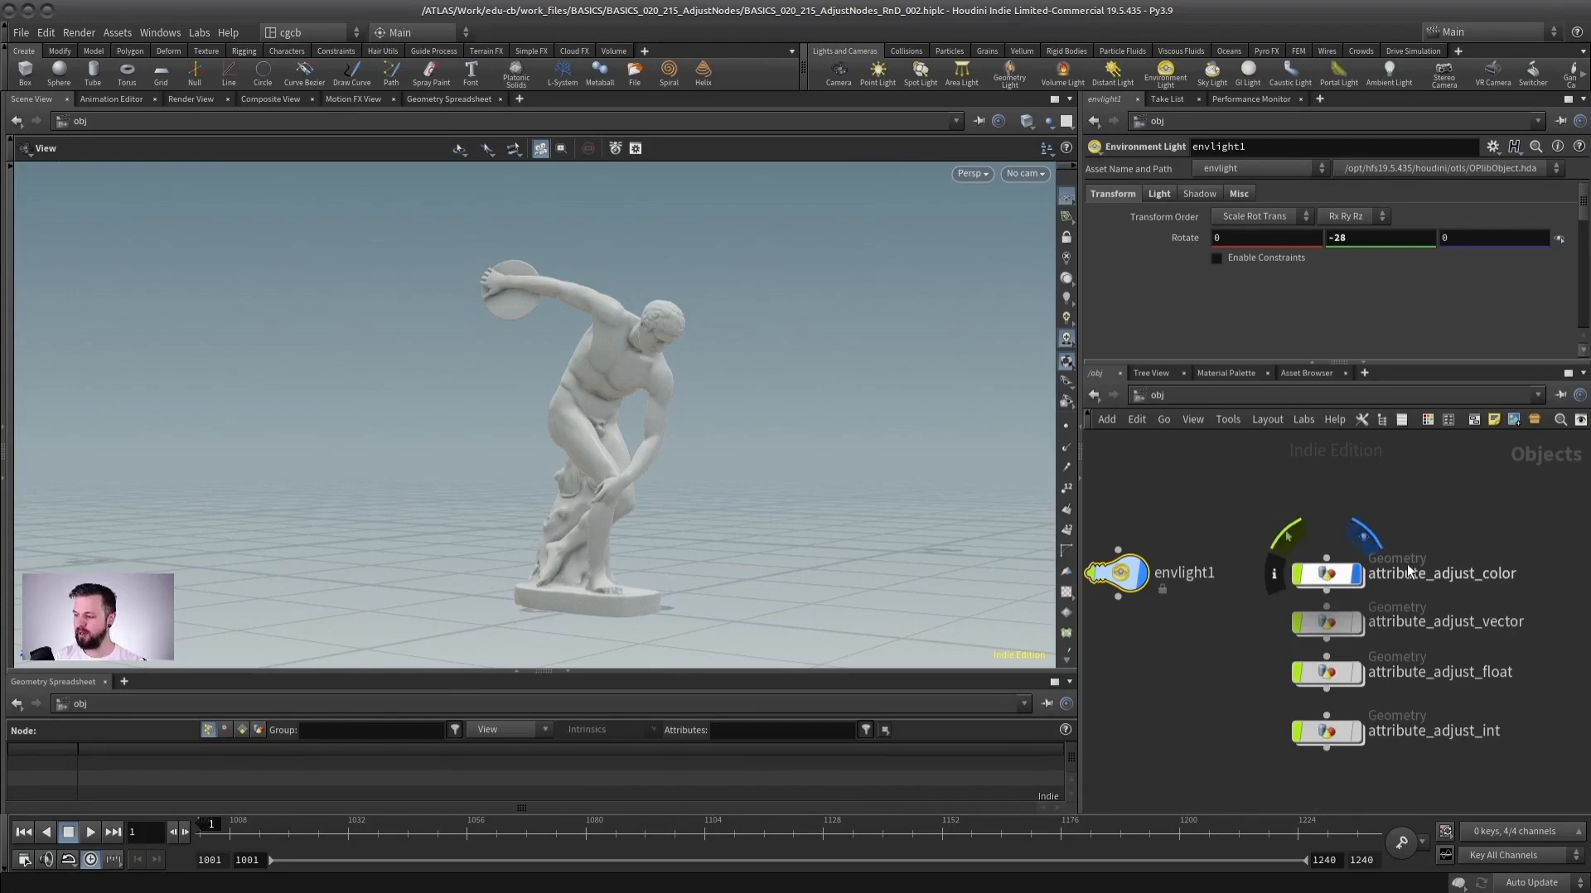
Open the attribute_adjust_color geometry network and select the alembic1 node to inspect it.
{"action": "double_click", "coordinate": [1329, 576]}
{"action": "middle_click_drag", "start_coordinate": [1349, 550], "coordinate": [1393, 585]}
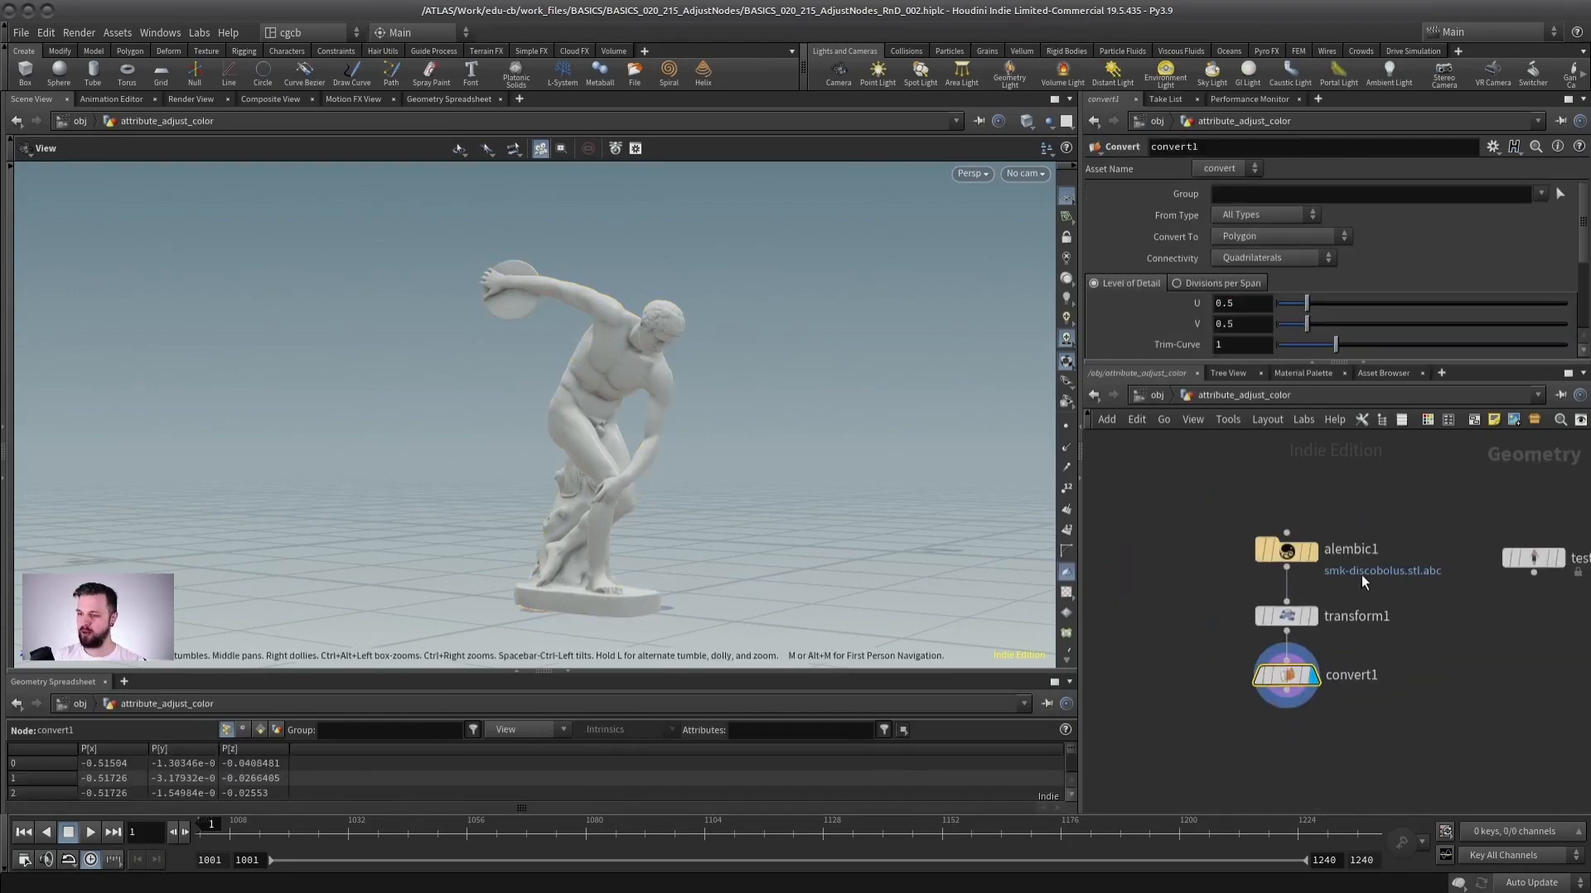
{"action": "mouse_move", "coordinate": [1282, 546]}
{"action": "left_click", "coordinate": [1283, 549]}
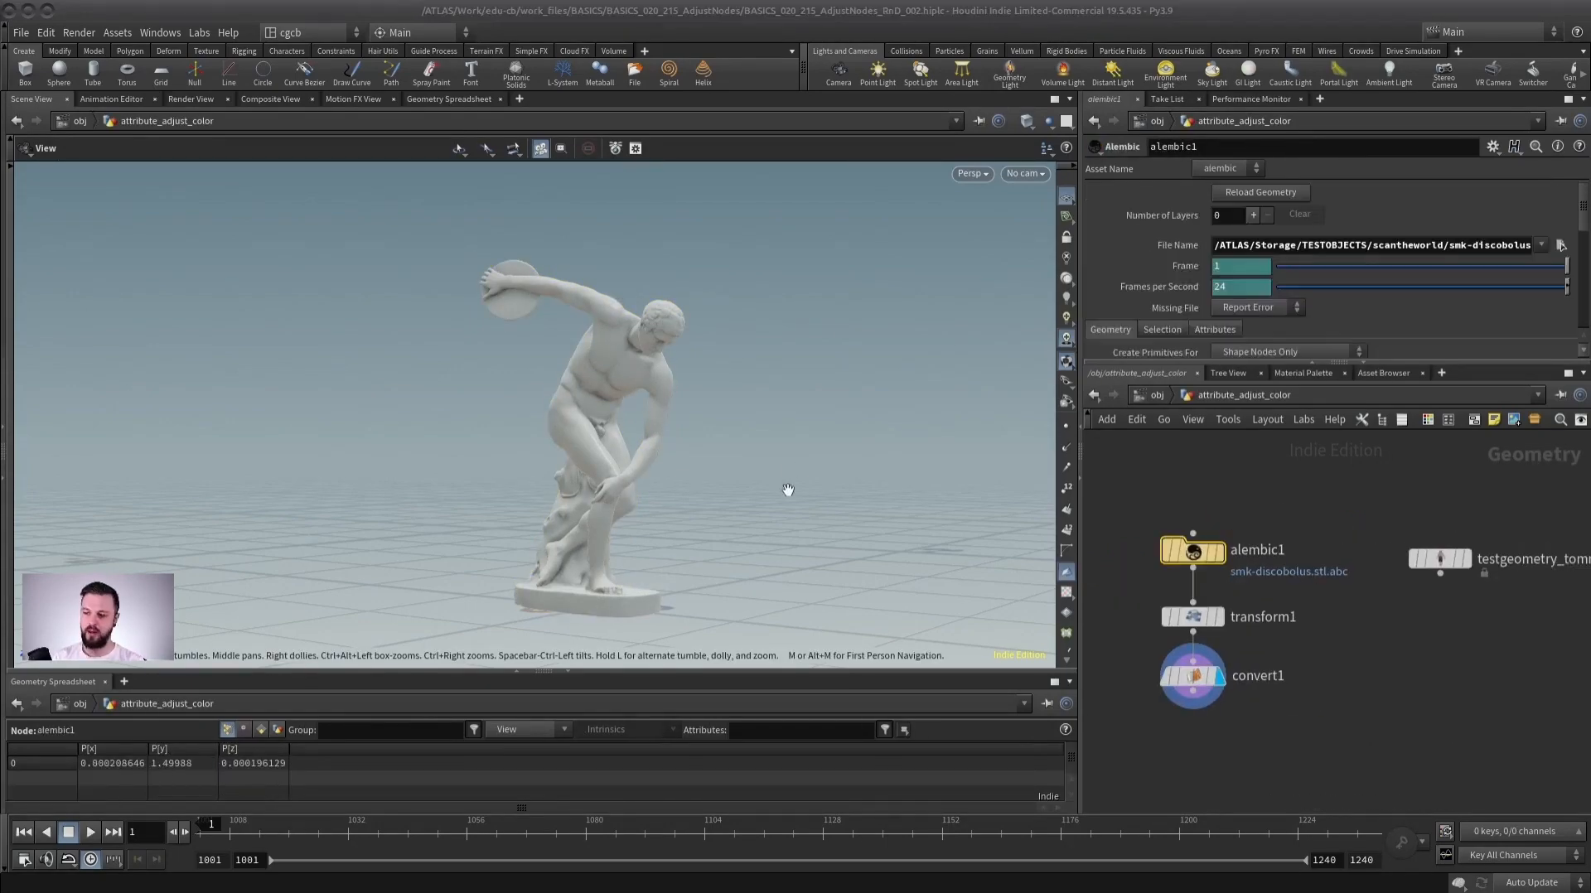
{"action": "scroll", "coordinate": [810, 467], "scroll_direction": "up", "scroll_amount": 3}
{"action": "scroll", "coordinate": [811, 468], "scroll_direction": "down", "scroll_amount": 2}
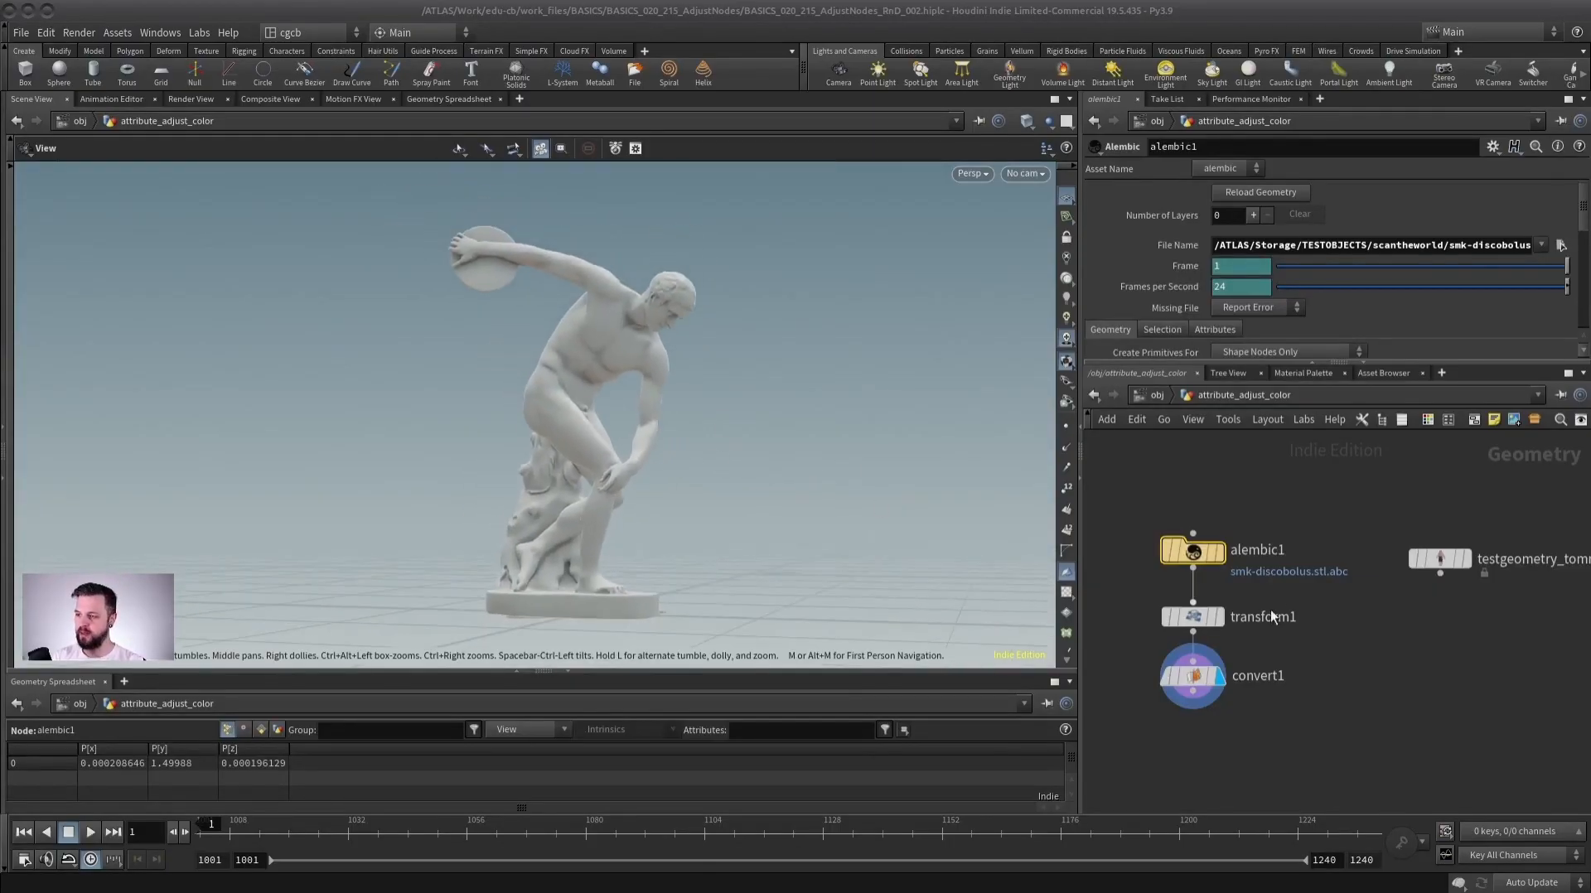
{"action": "scroll", "coordinate": [1264, 609], "scroll_direction": "up", "scroll_amount": 2}
{"action": "scroll", "coordinate": [1349, 583], "scroll_direction": "down", "scroll_amount": 1}
Inspect the transform1 and convert1 nodes and the geometry info of convert1.
{"action": "left_click", "coordinate": [1501, 547]}
{"action": "left_click", "coordinate": [1242, 606]}
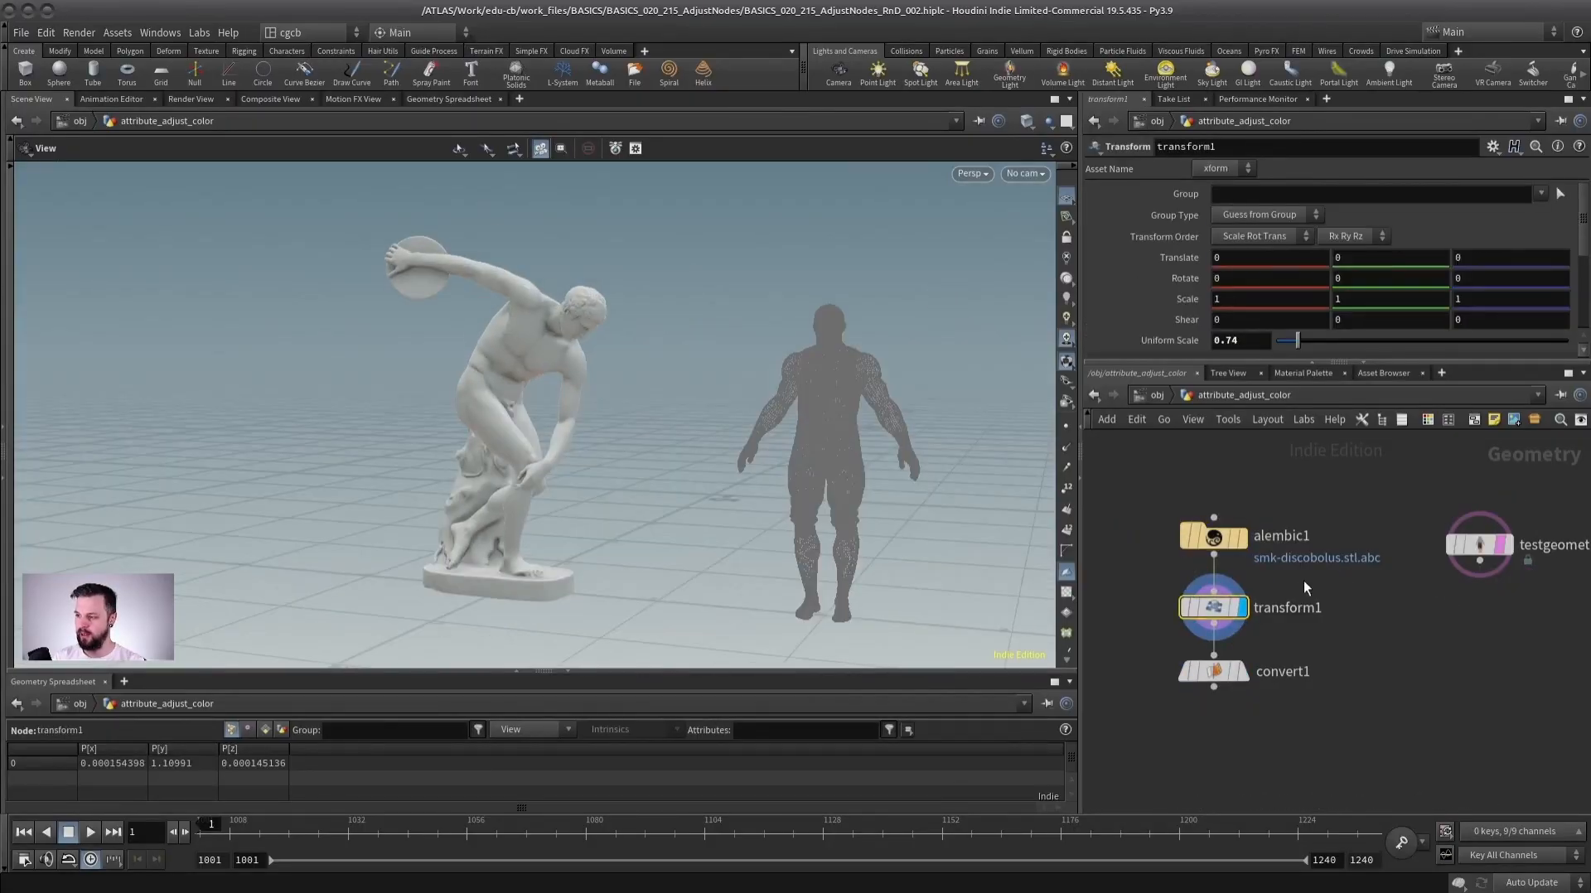
{"action": "left_click", "coordinate": [1245, 672]}
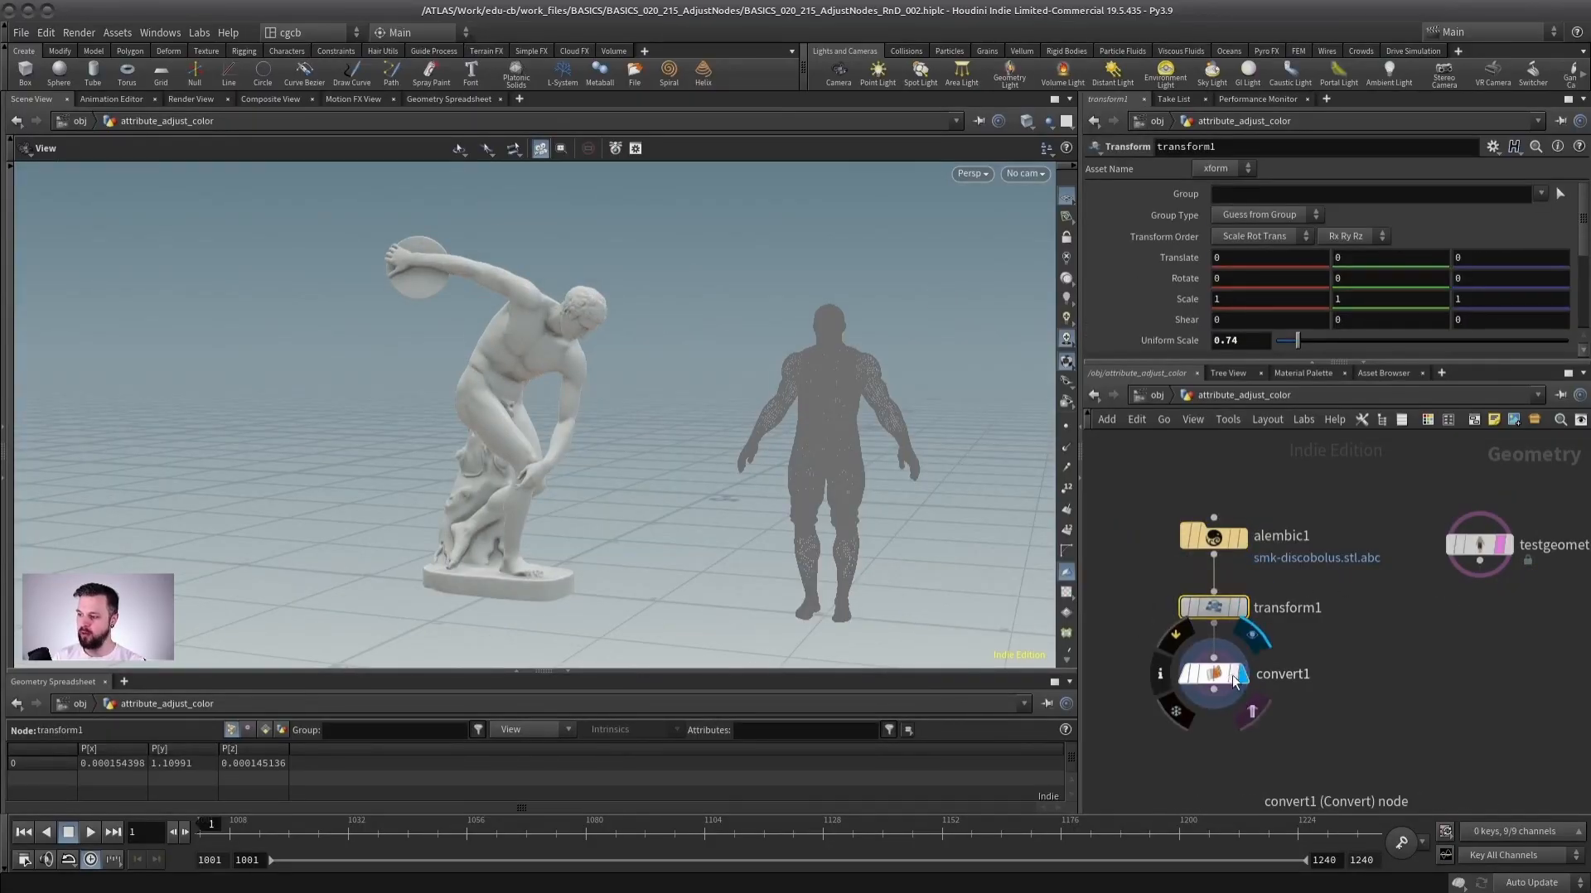
{"action": "left_click", "coordinate": [1206, 683]}
{"action": "middle_click", "coordinate": [1218, 678]}
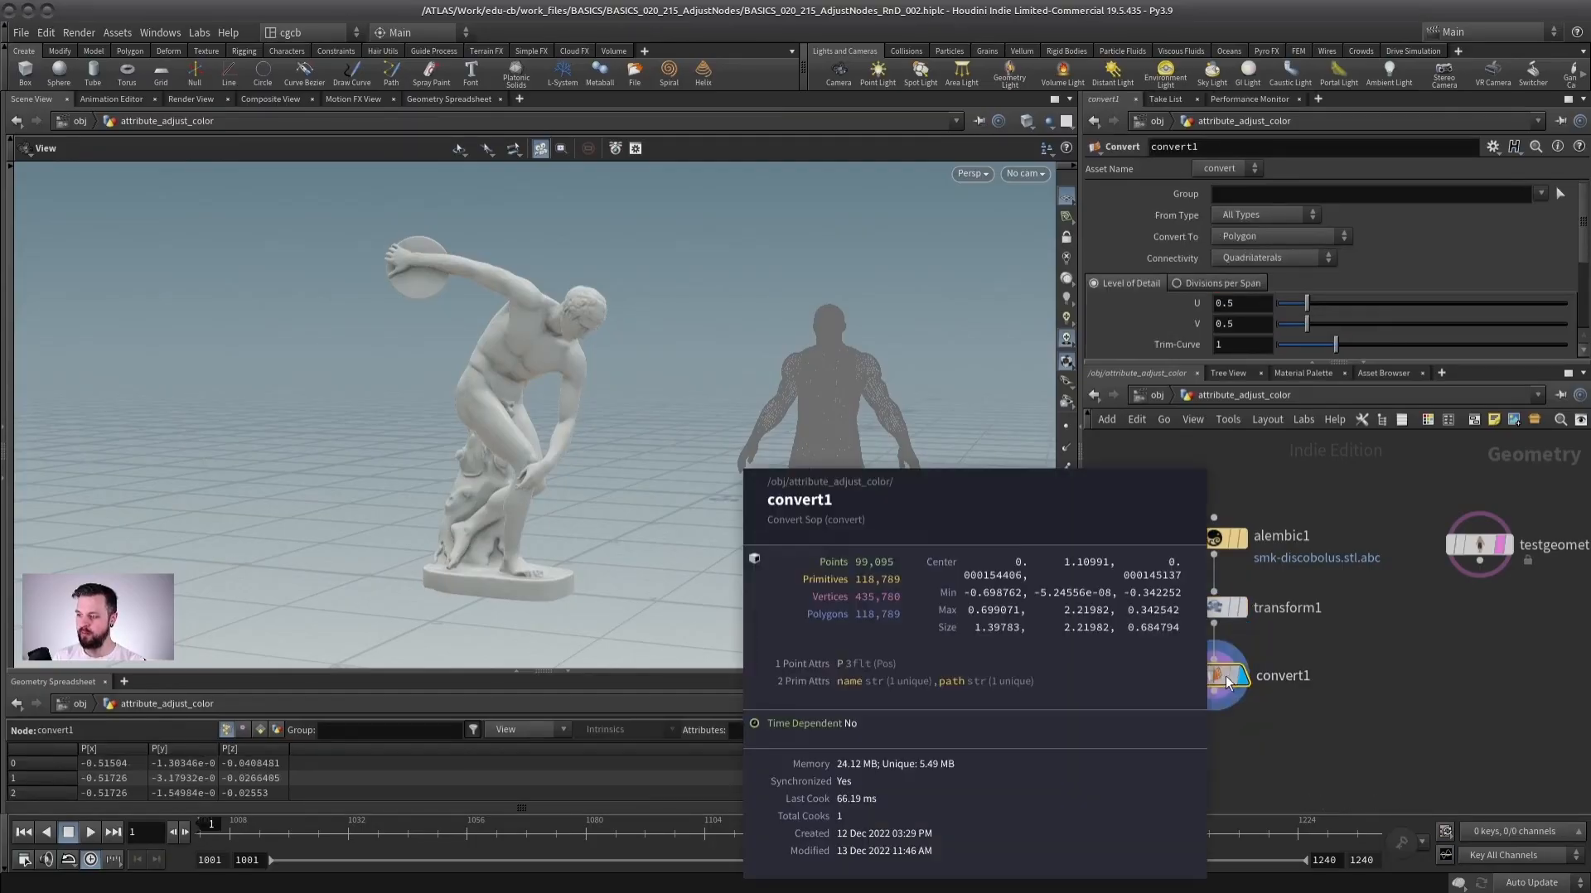
{"action": "scroll", "coordinate": [1314, 650], "scroll_direction": "down", "scroll_amount": 1}
{"action": "middle_click_drag", "start_coordinate": [1240, 749], "coordinate": [1273, 664]}
{"action": "left_click", "coordinate": [1517, 472]}
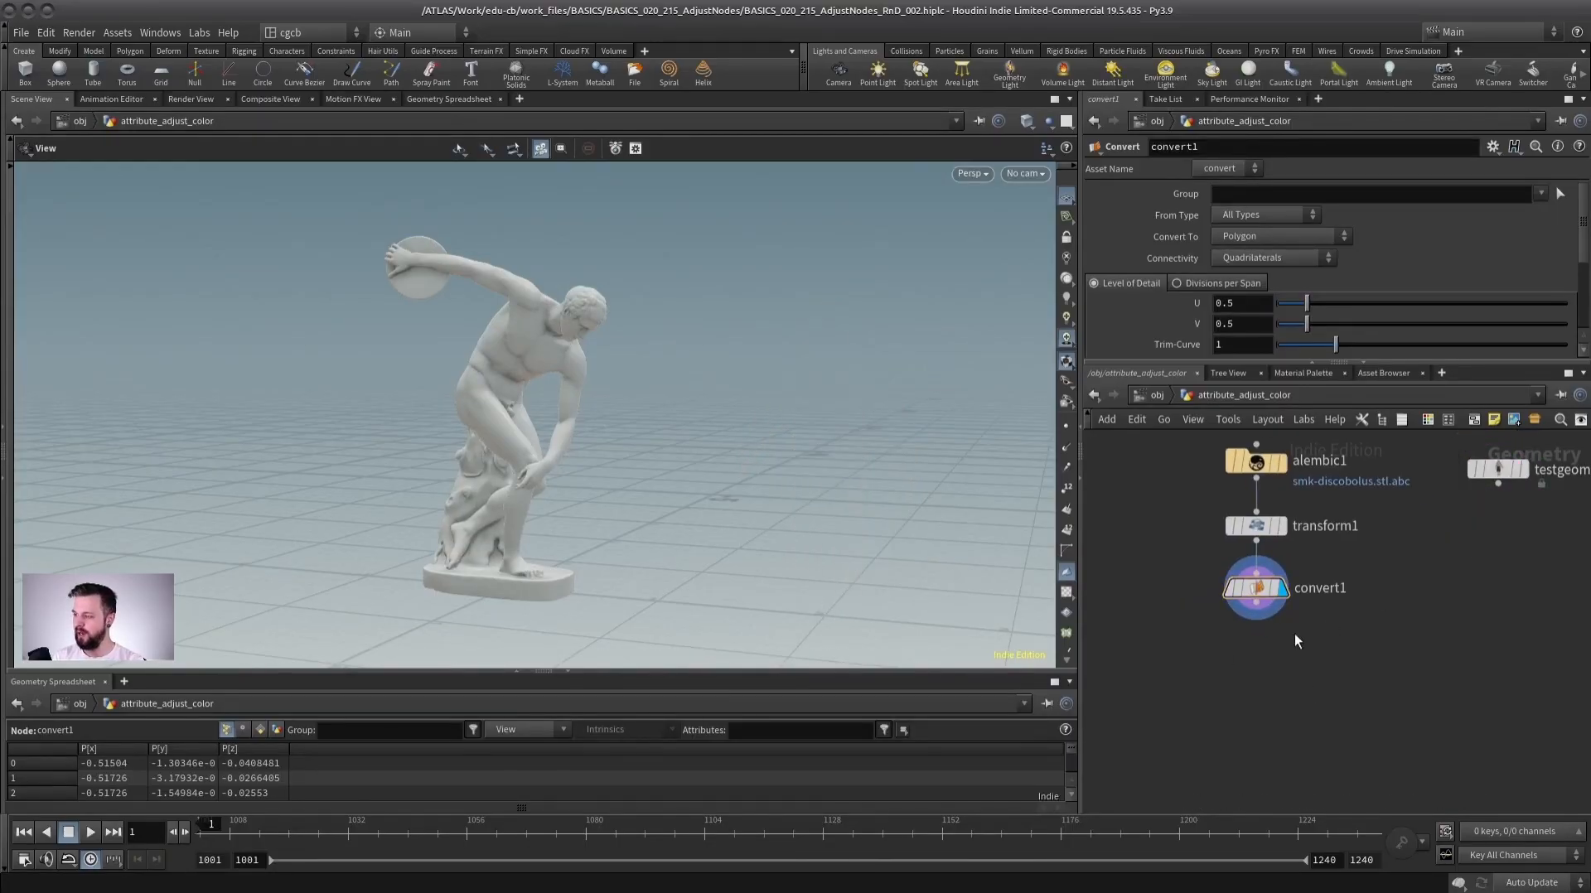
Add a Color node below convert1 and wire convert1's output into it.
{"action": "key", "text": "Tab"}
{"action": "type", "text": "color"}
{"action": "key", "text": "Return"}
{"action": "left_click", "coordinate": [1241, 671]}
{"action": "left_click_drag", "start_coordinate": [1256, 603], "coordinate": [1241, 657]}
{"action": "left_click", "coordinate": [1268, 672]}
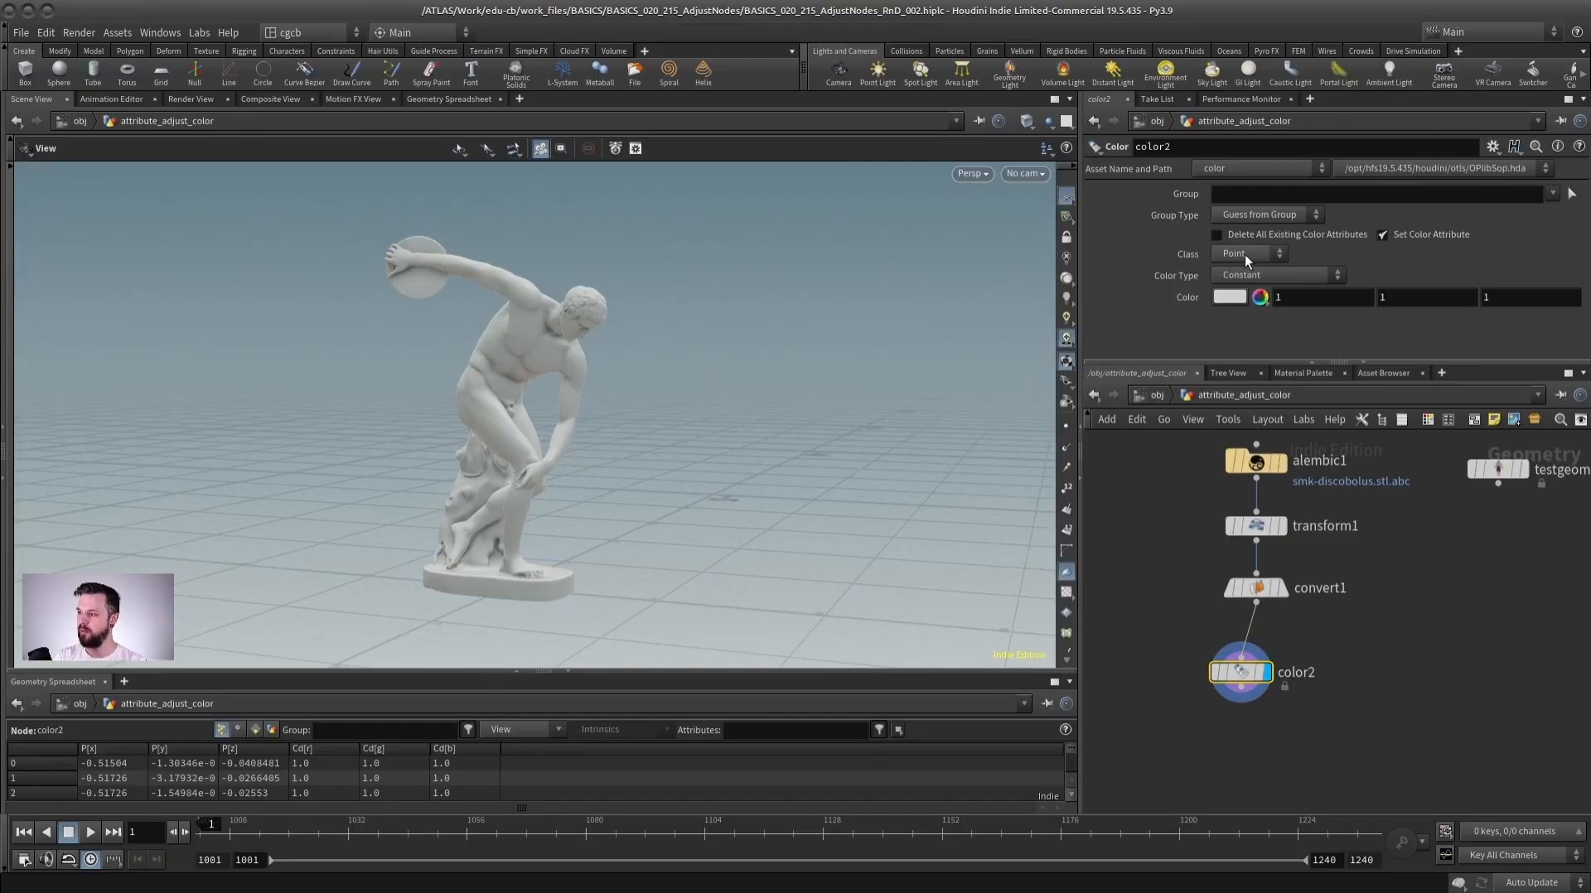
Set the Color node's color type to Random.
{"action": "left_click", "coordinate": [1260, 274]}
{"action": "left_click", "coordinate": [1238, 323]}
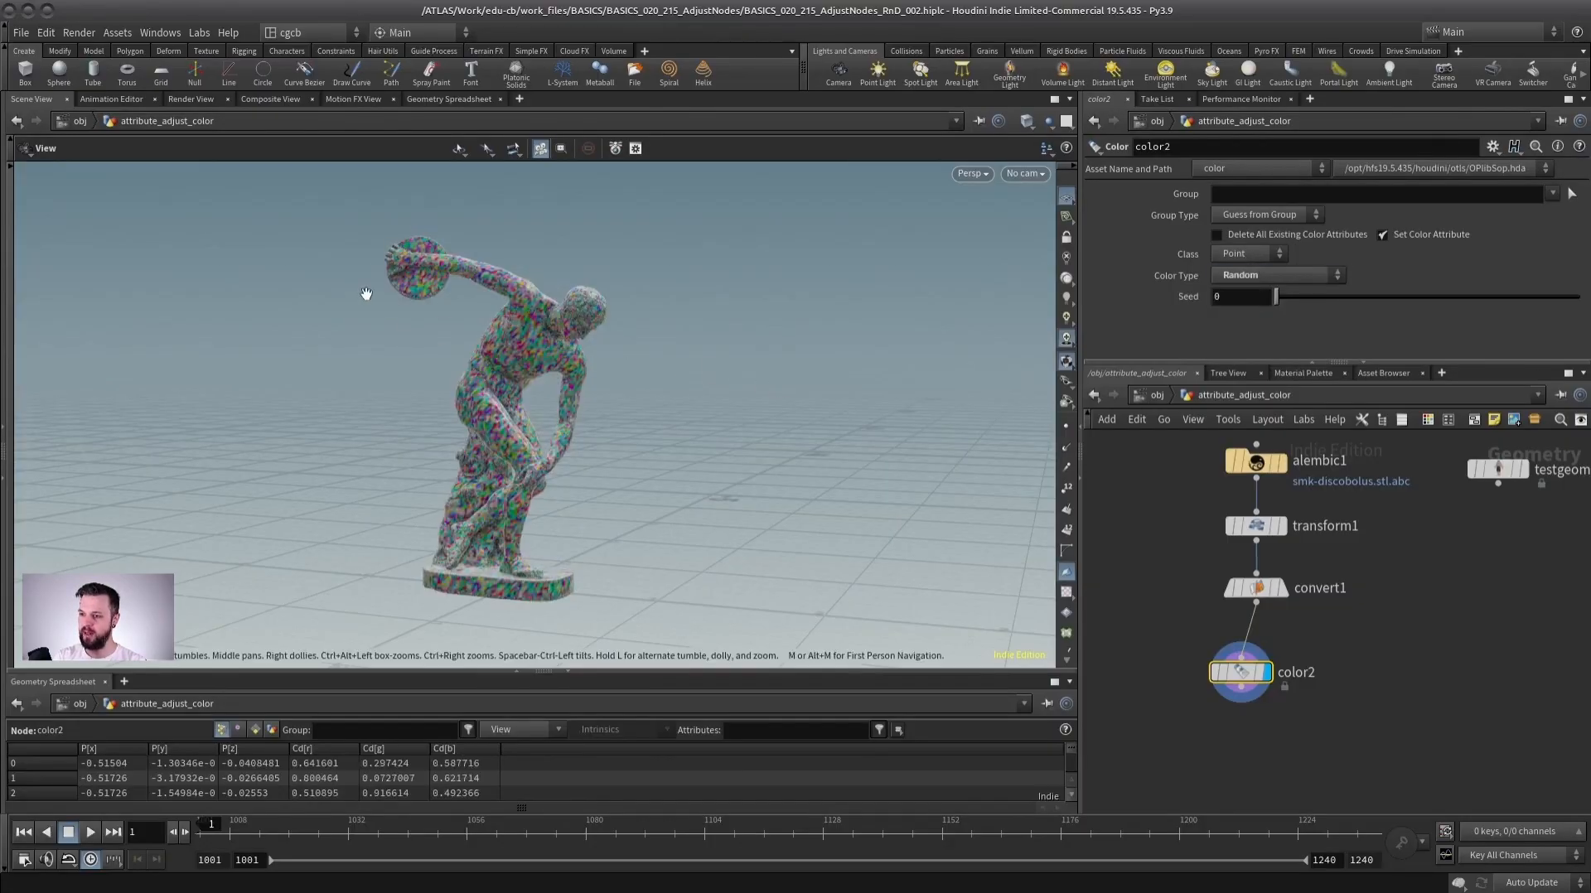
{"action": "right_click_drag", "start_coordinate": [389, 306], "coordinate": [650, 380]}
{"action": "middle_click_drag", "start_coordinate": [986, 415], "coordinate": [646, 398]}
{"action": "left_click_drag", "start_coordinate": [646, 398], "coordinate": [679, 429]}
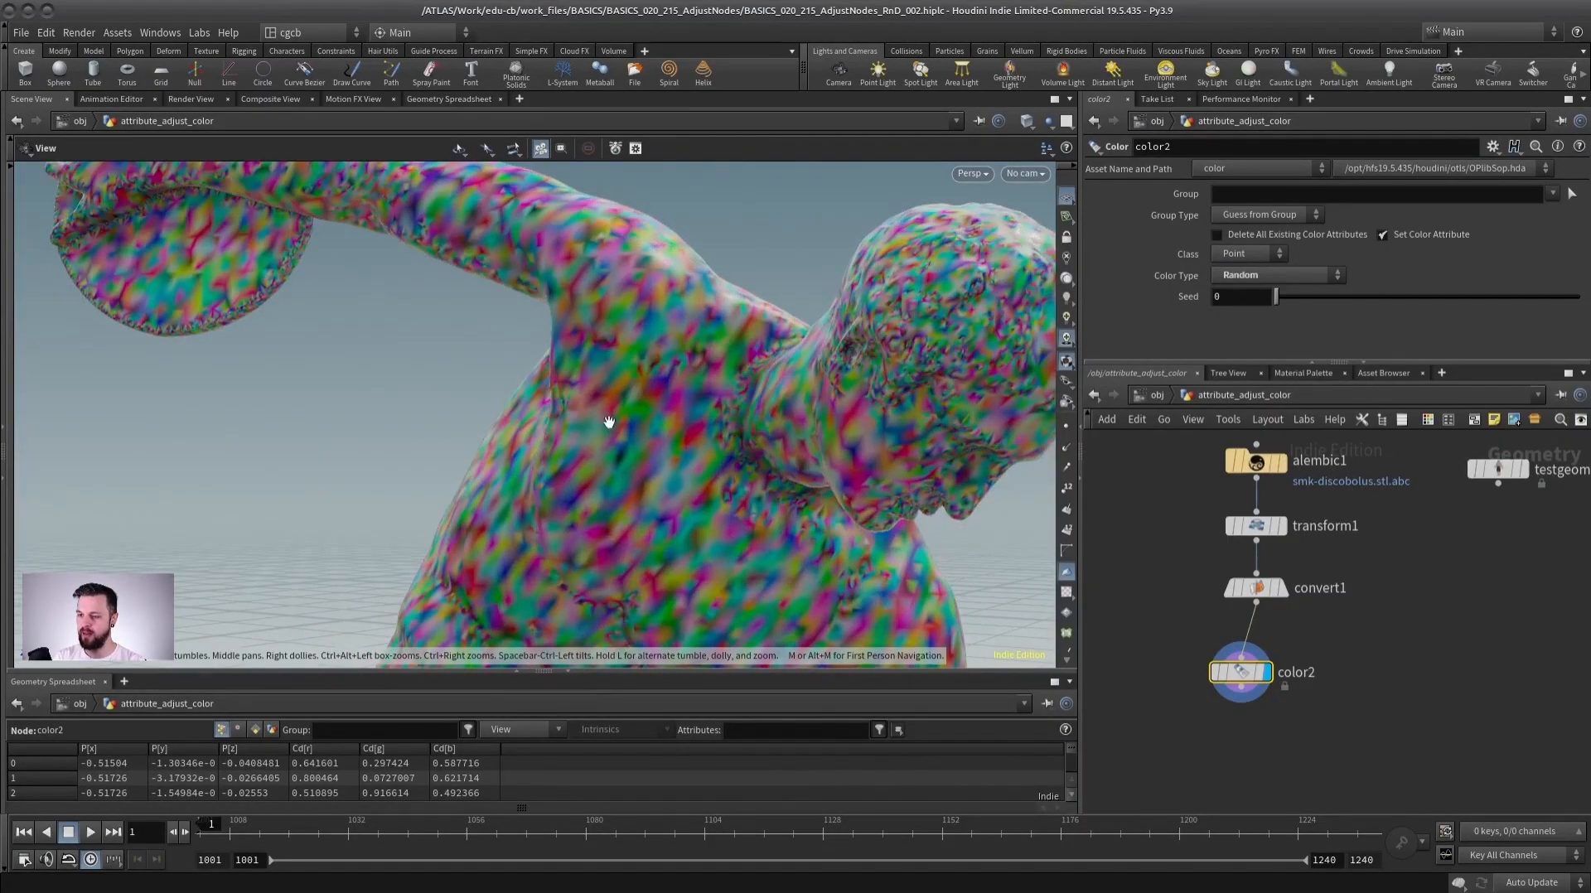
Change the Color node's class to Primitive.
{"action": "left_click", "coordinate": [1250, 255]}
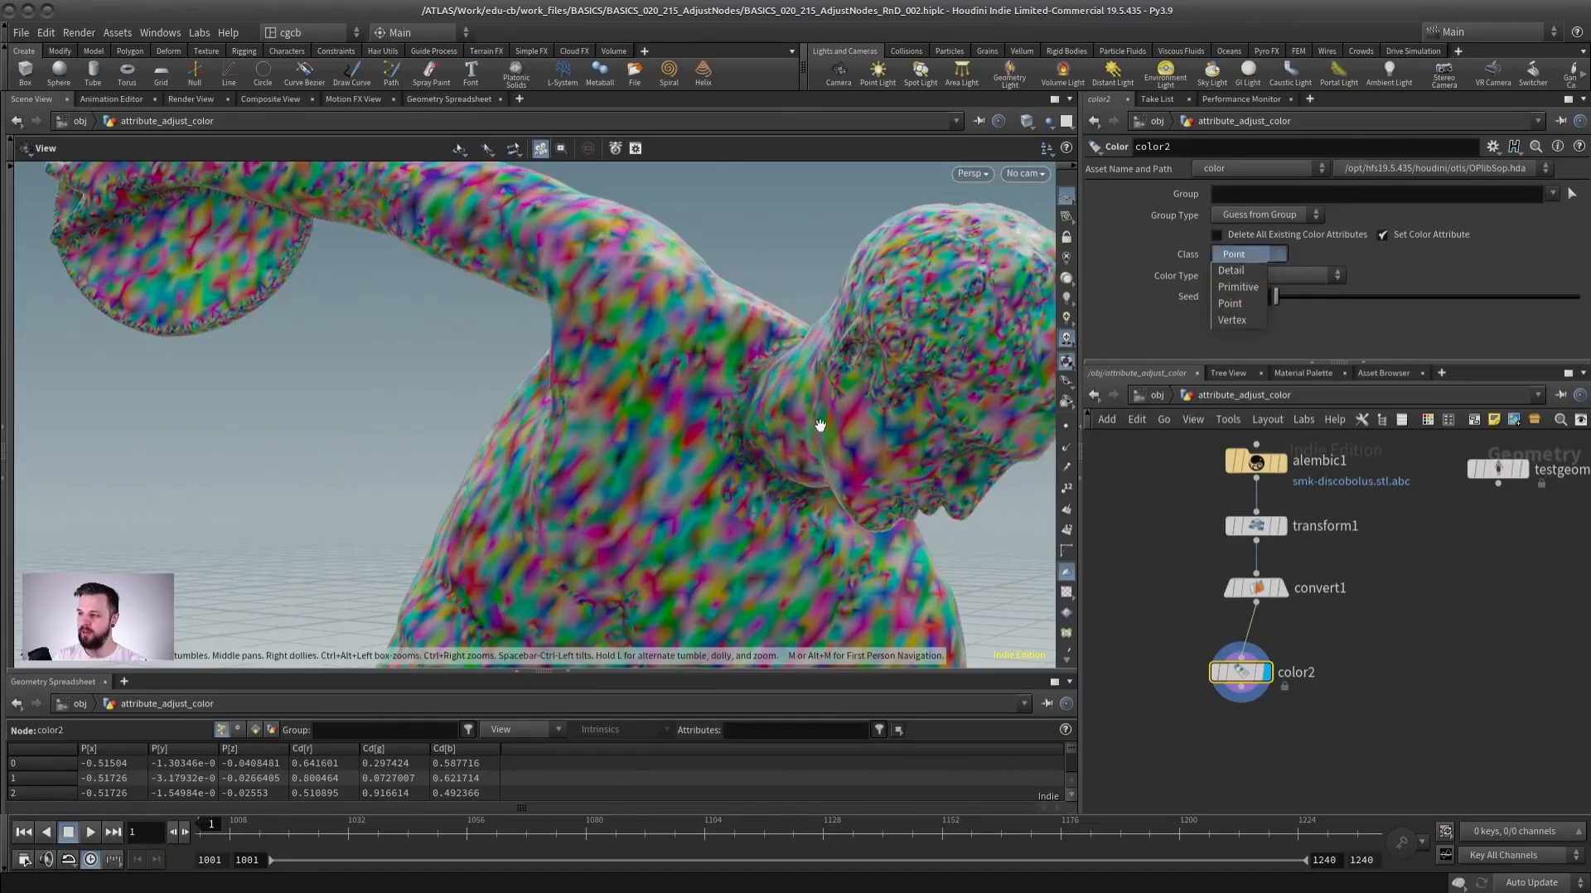
{"action": "left_click", "coordinate": [1238, 287]}
{"action": "right_click_drag", "start_coordinate": [712, 389], "coordinate": [636, 412]}
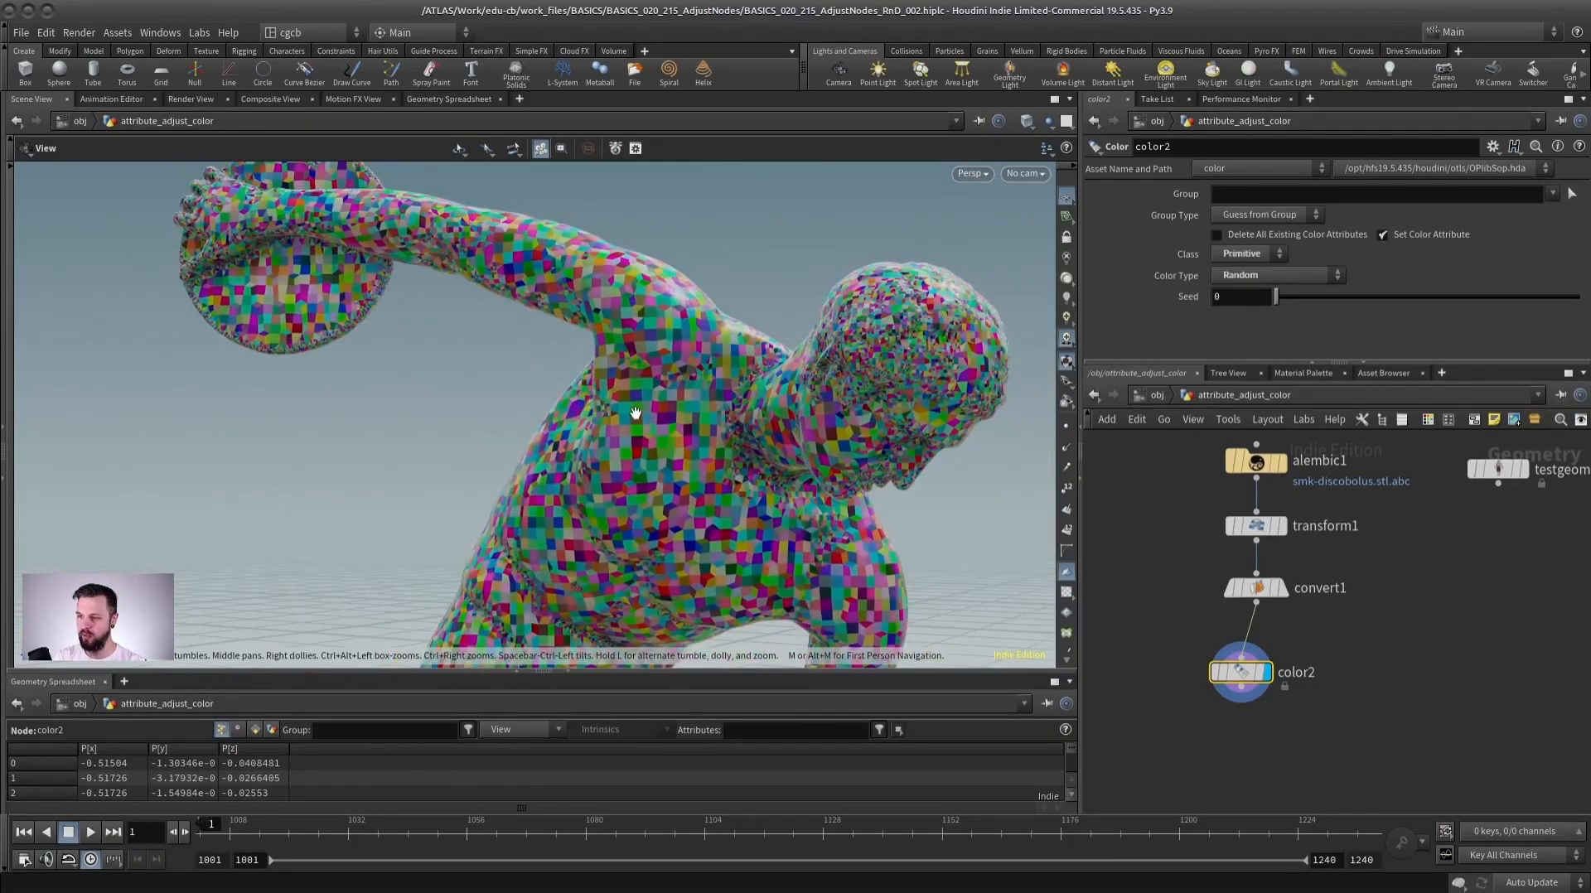
{"action": "right_click_drag", "start_coordinate": [736, 469], "coordinate": [675, 477]}
Add an Attribute Adjust Color node fed by convert1, display it, and open its Adjustment Value section.
{"action": "left_click_drag", "start_coordinate": [1244, 672], "coordinate": [1147, 696]}
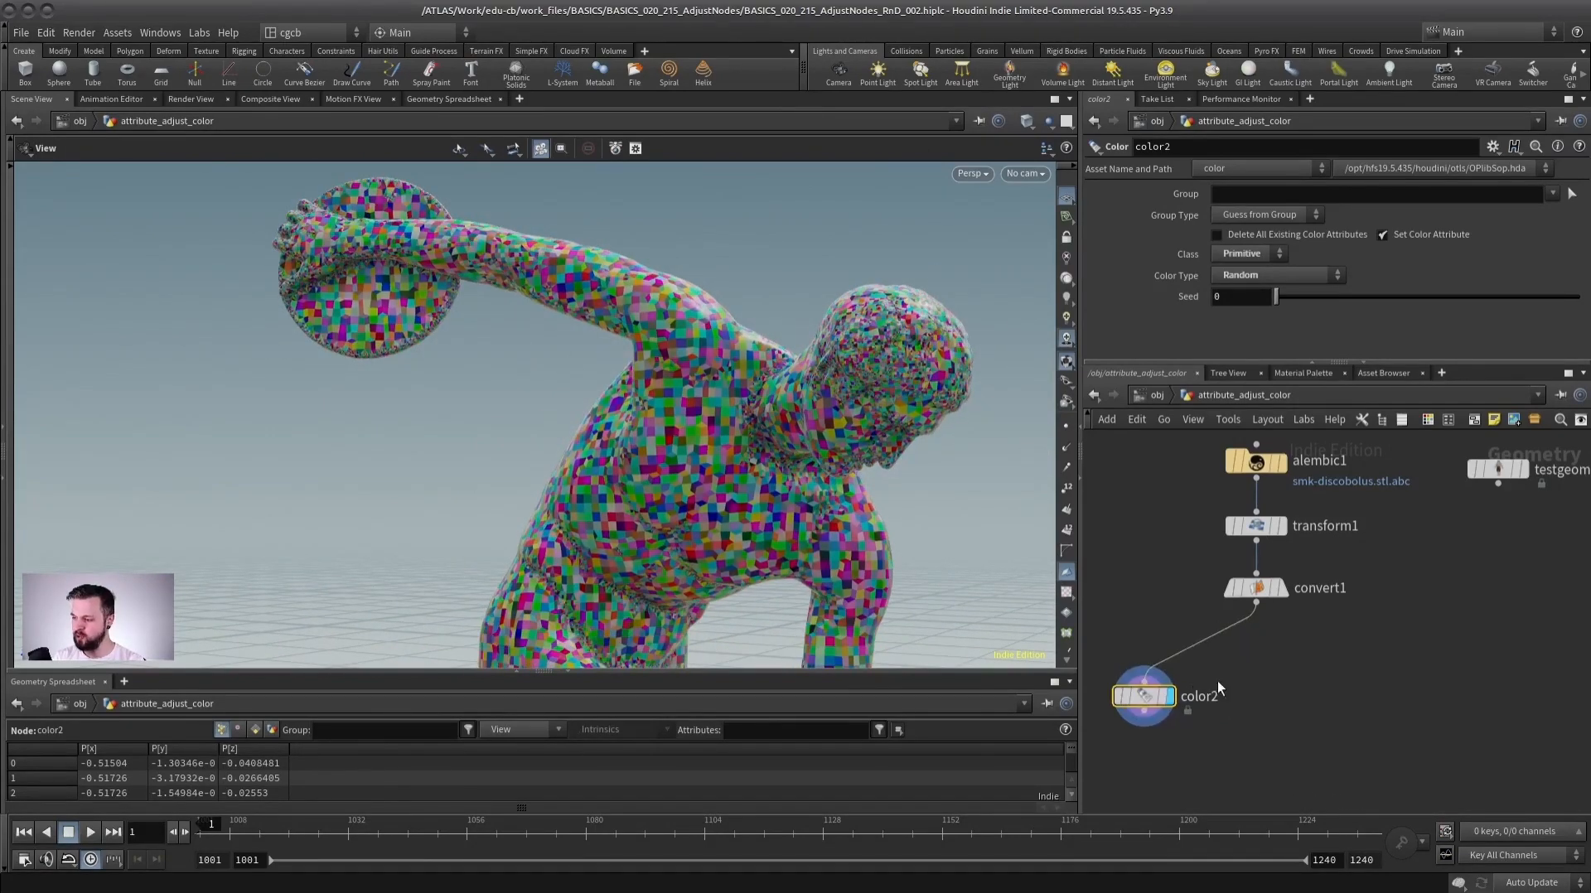
{"action": "key", "text": "Tab"}
{"action": "type", "text": "attribute adjust col"}
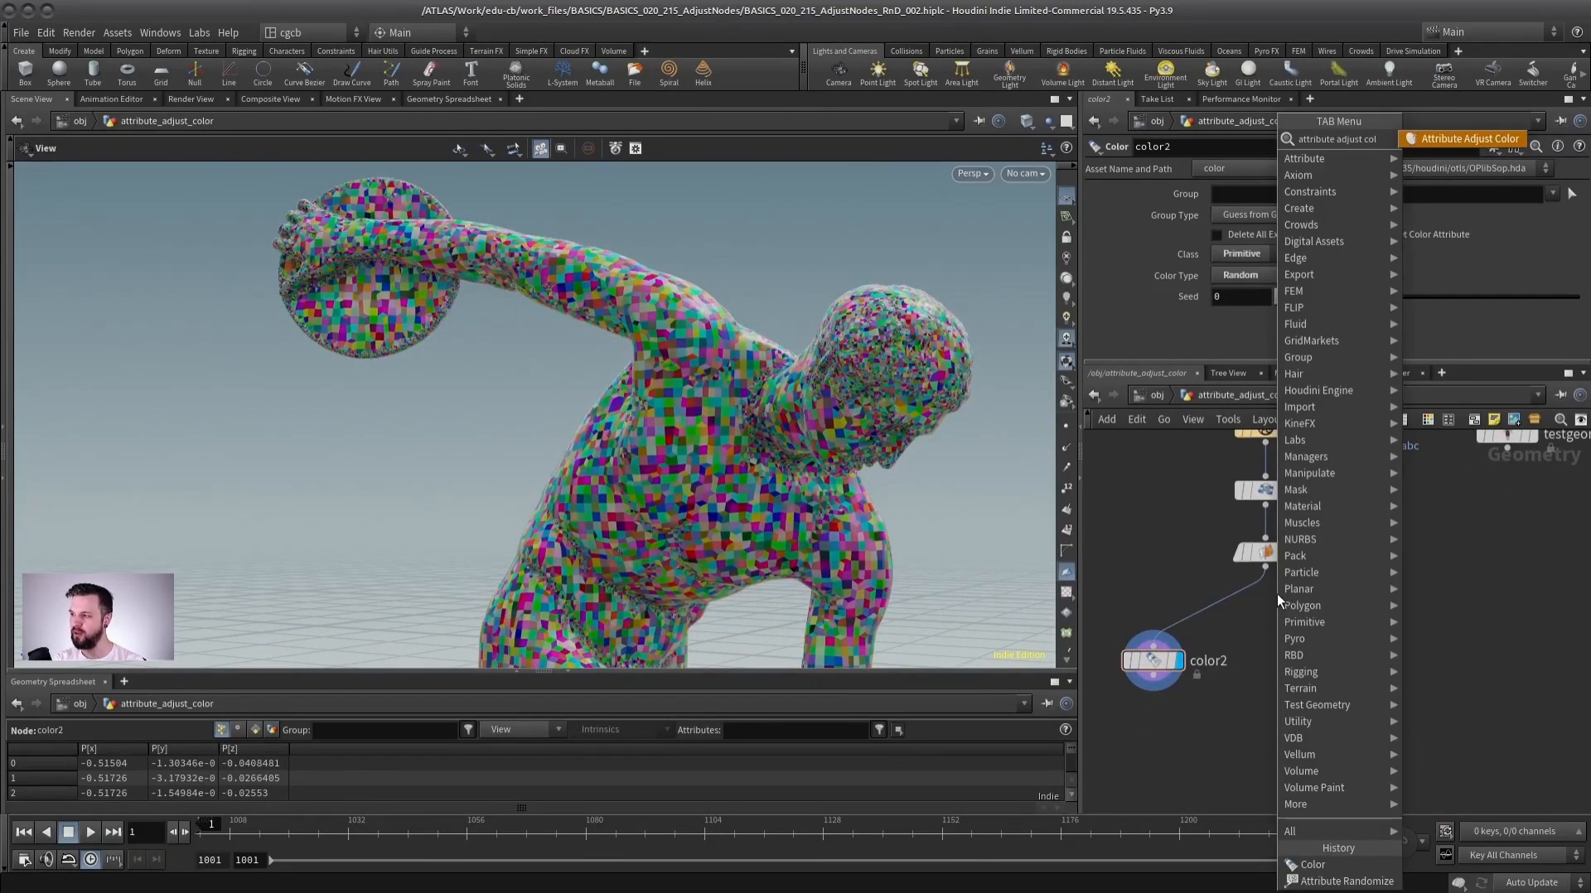
{"action": "key", "text": "Return"}
{"action": "left_click", "coordinate": [1251, 706]}
{"action": "left_click", "coordinate": [1265, 568]}
{"action": "left_click", "coordinate": [1265, 692]}
{"action": "left_click_drag", "start_coordinate": [1147, 651], "coordinate": [1155, 615]}
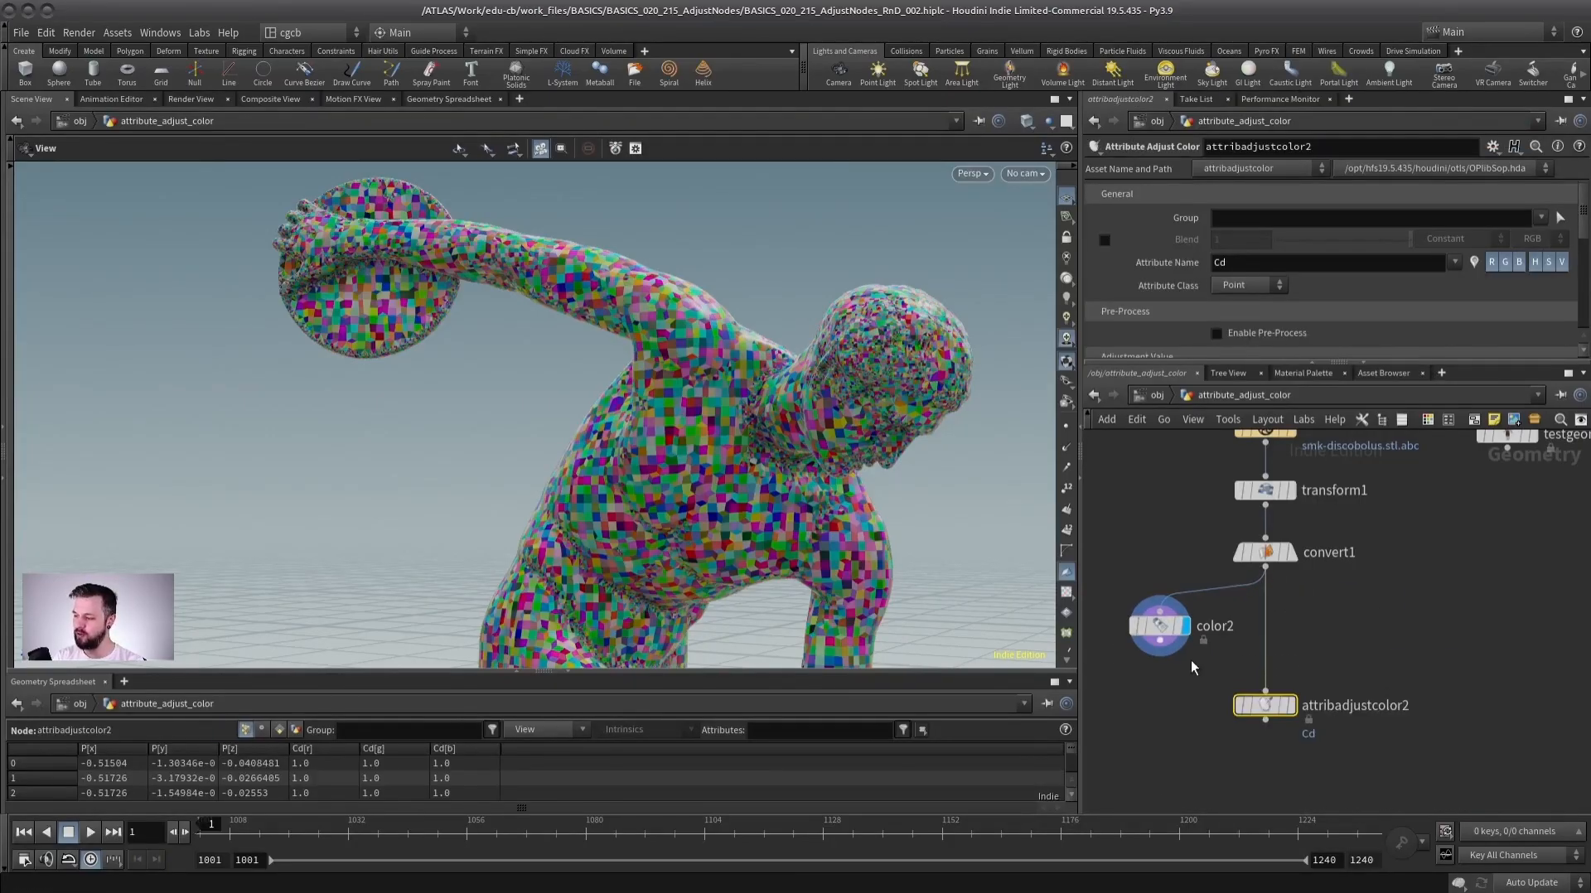
{"action": "left_click", "coordinate": [1289, 705]}
{"action": "left_click", "coordinate": [1214, 358]}
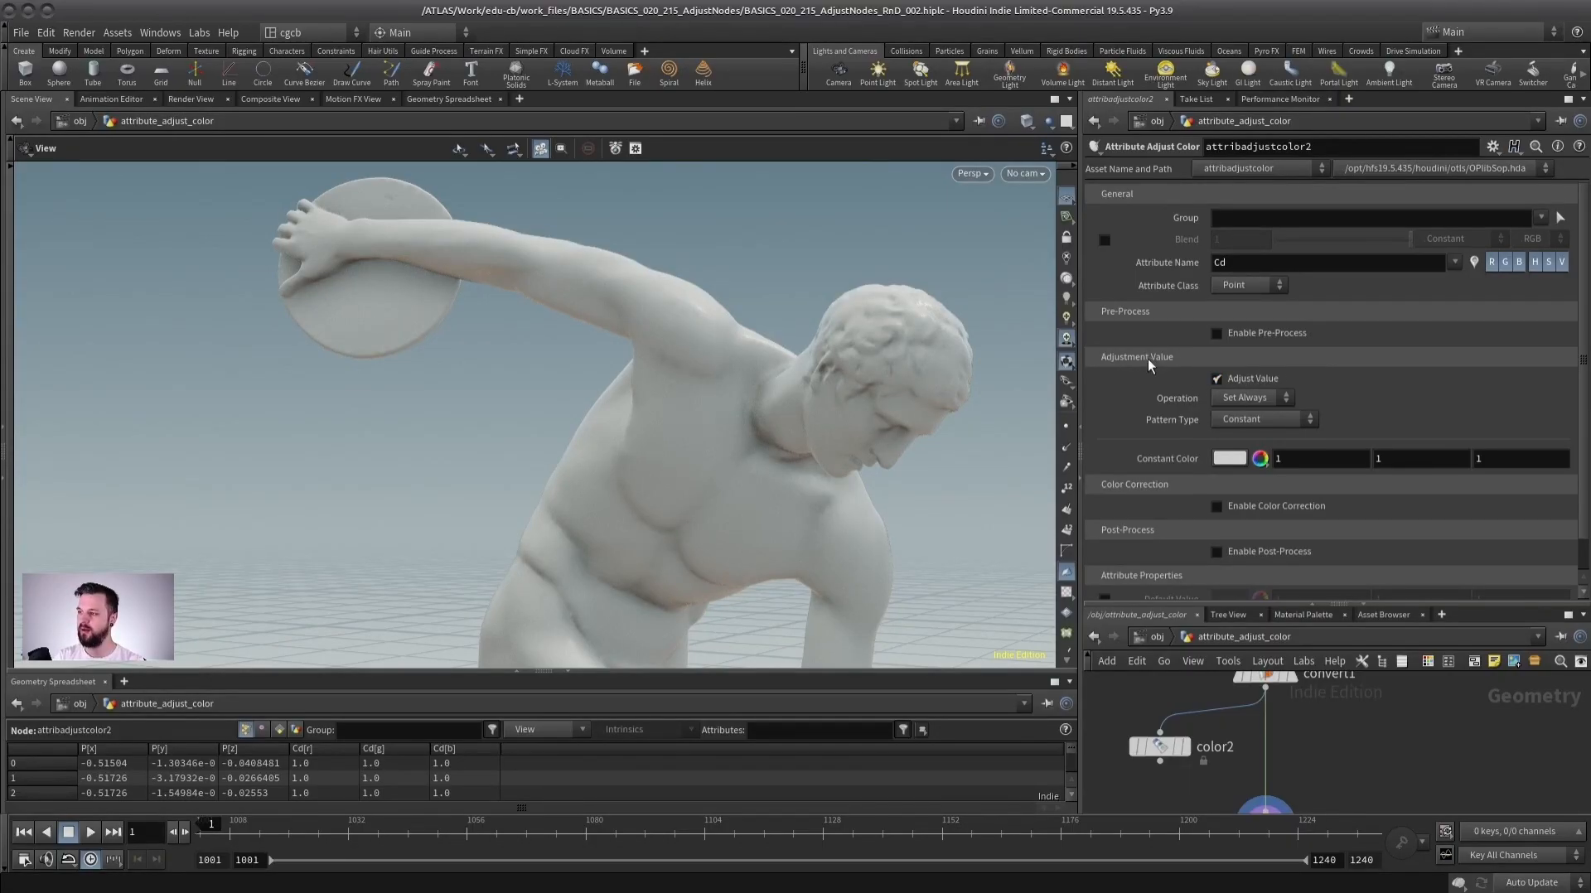
Set the Attribute Adjust Color node's constant color to red.
{"action": "left_click", "coordinate": [1266, 420]}
{"action": "left_click", "coordinate": [1185, 537]}
{"action": "middle_click_drag", "start_coordinate": [1365, 782], "coordinate": [1343, 737]}
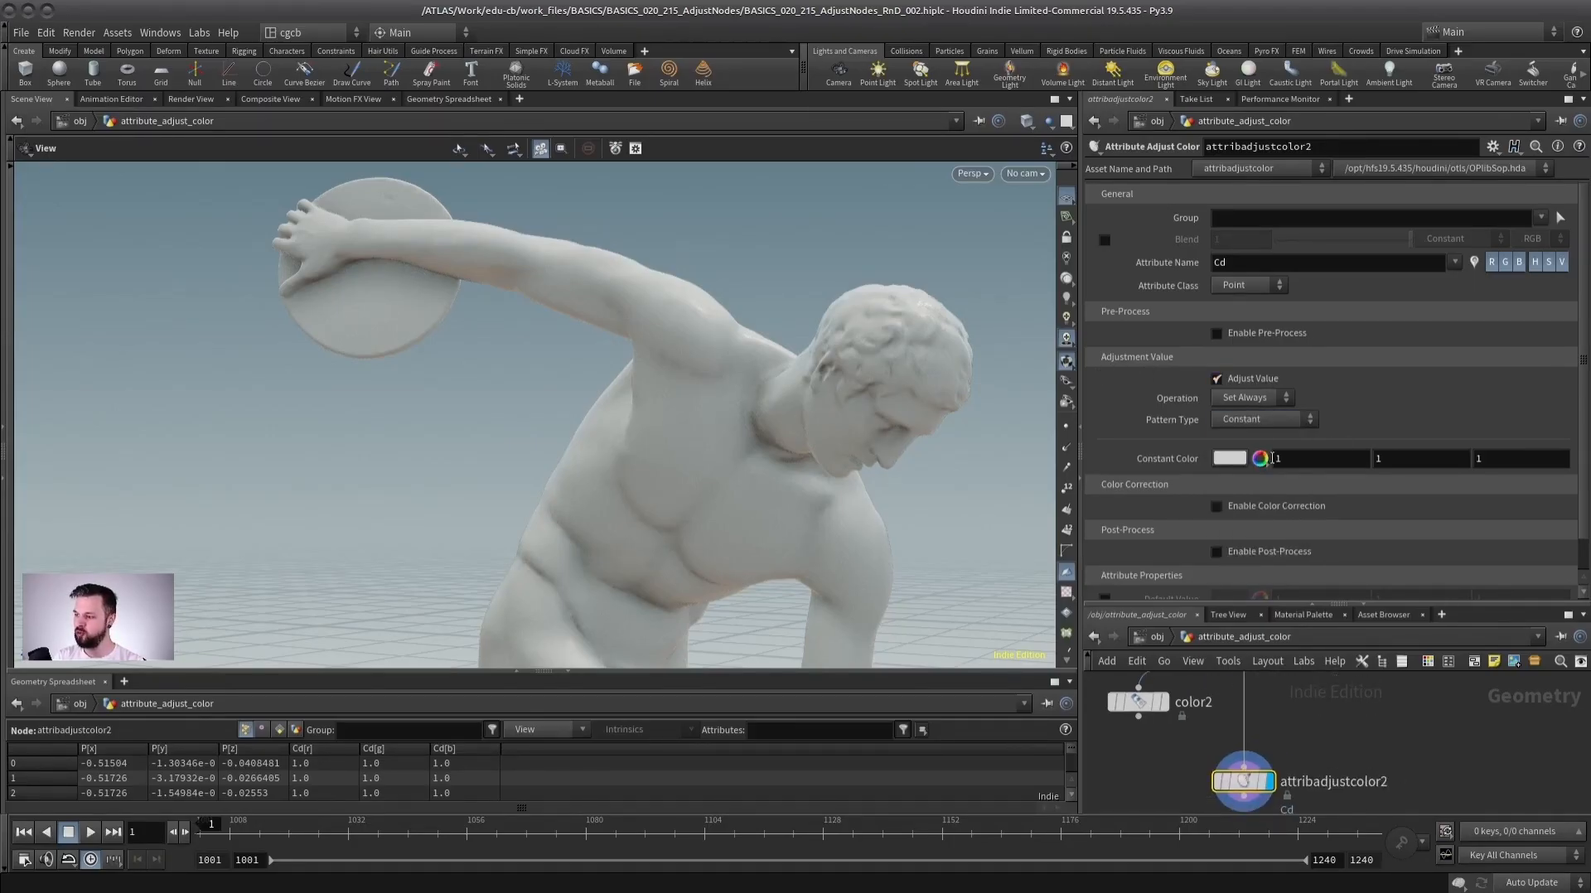
{"action": "left_click", "coordinate": [1228, 458]}
{"action": "left_click", "coordinate": [1181, 200]}
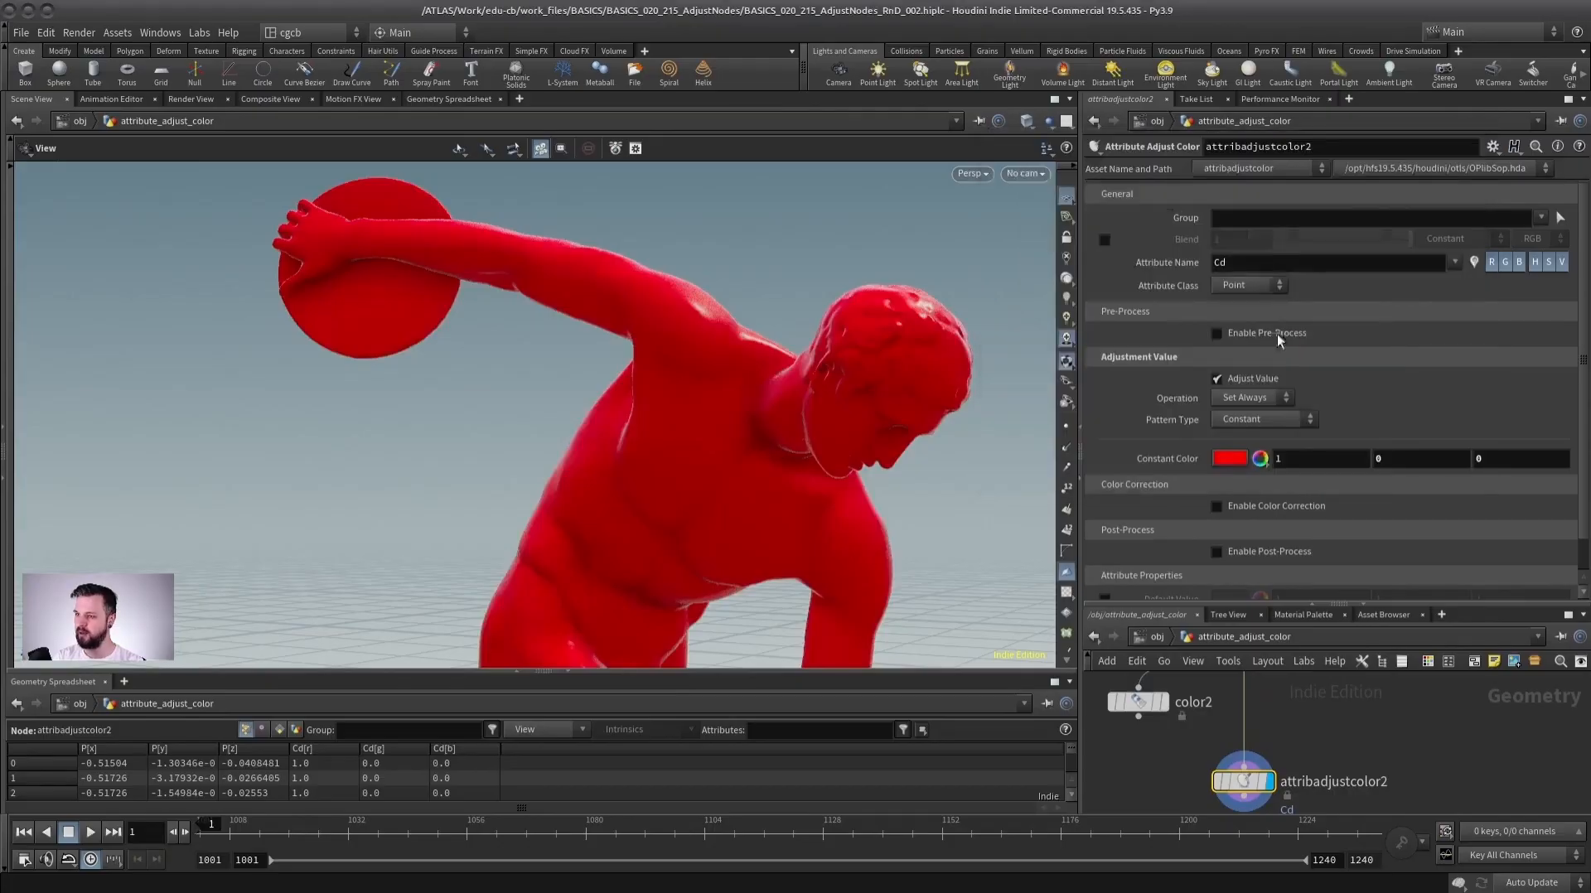
Set the pattern type to Random.
{"action": "left_click", "coordinate": [1252, 420]}
{"action": "left_click", "coordinate": [1250, 454]}
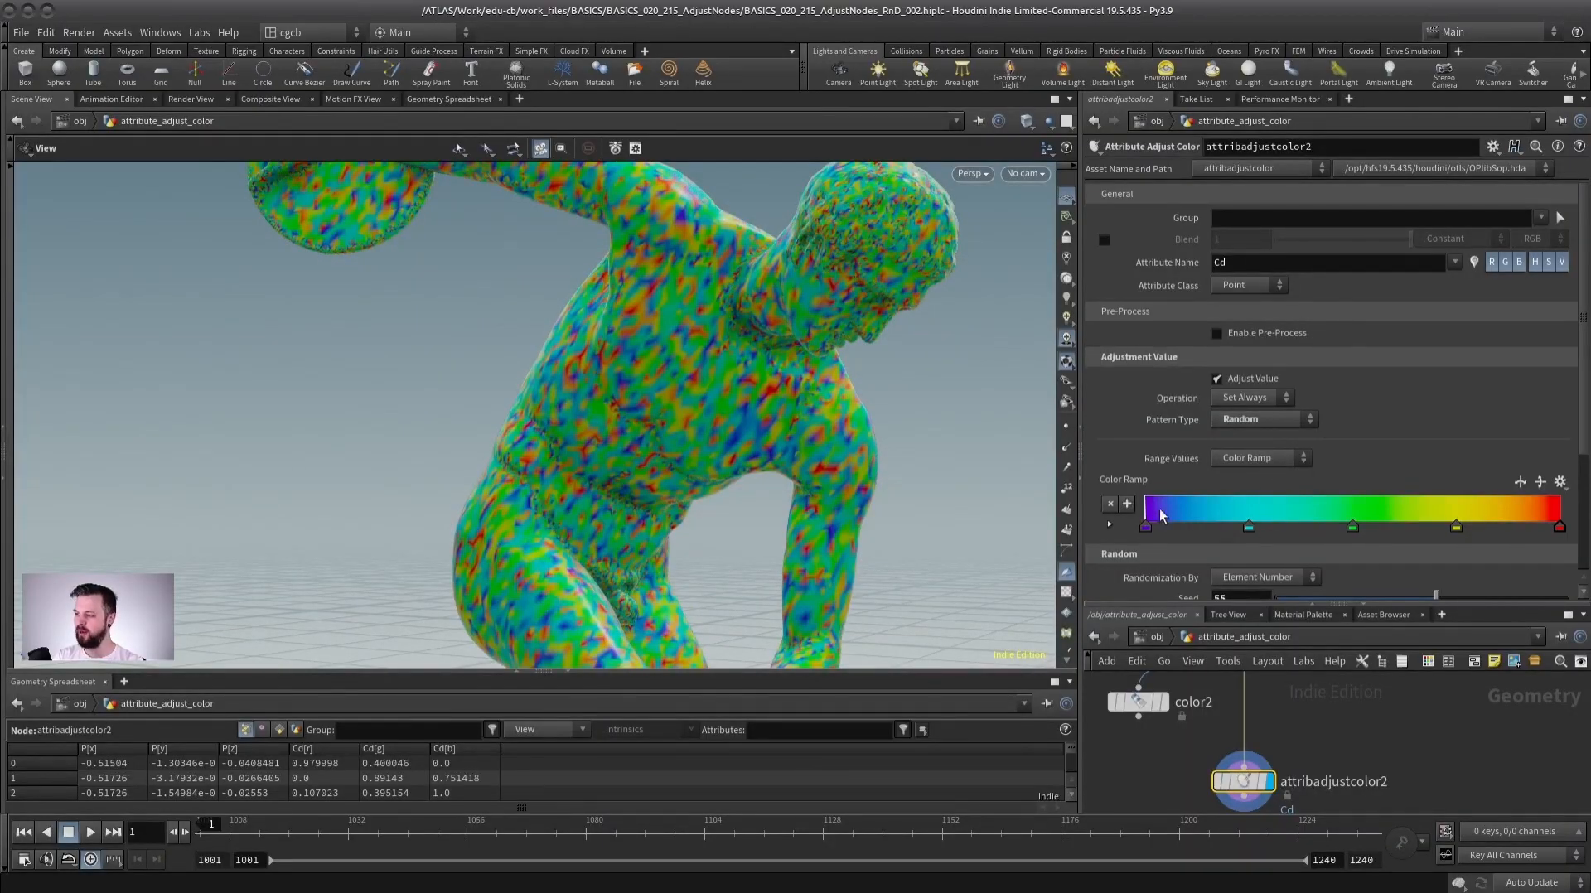
{"action": "left_click_drag", "start_coordinate": [924, 432], "coordinate": [1027, 432]}
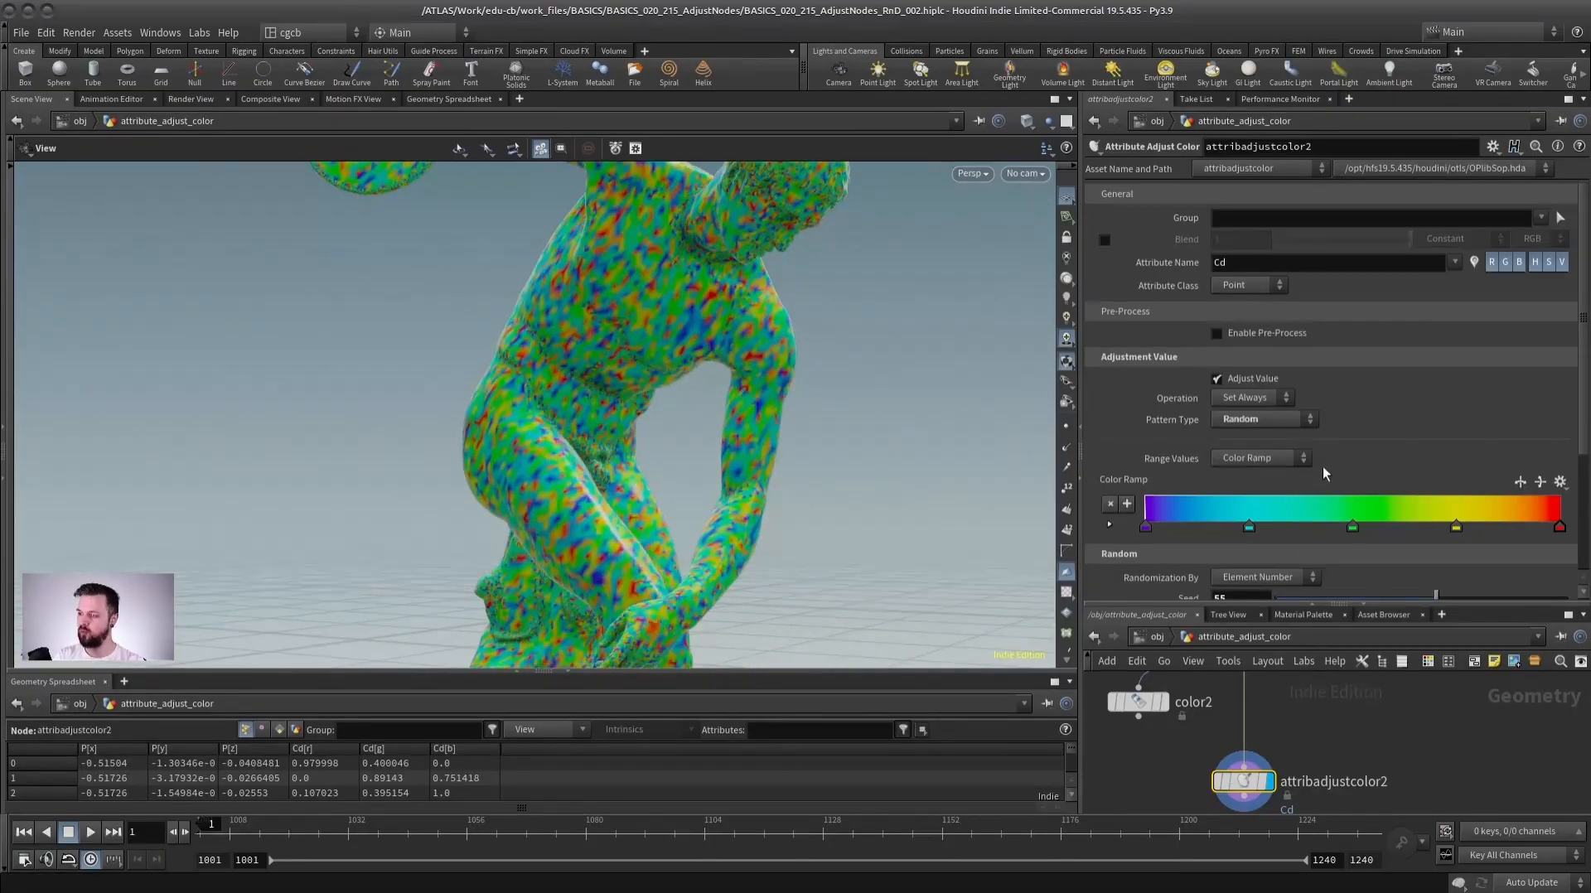
Change the Attribute Adjust Color pattern type to Noise.
{"action": "scroll", "coordinate": [586, 490], "scroll_direction": "down", "scroll_amount": 3}
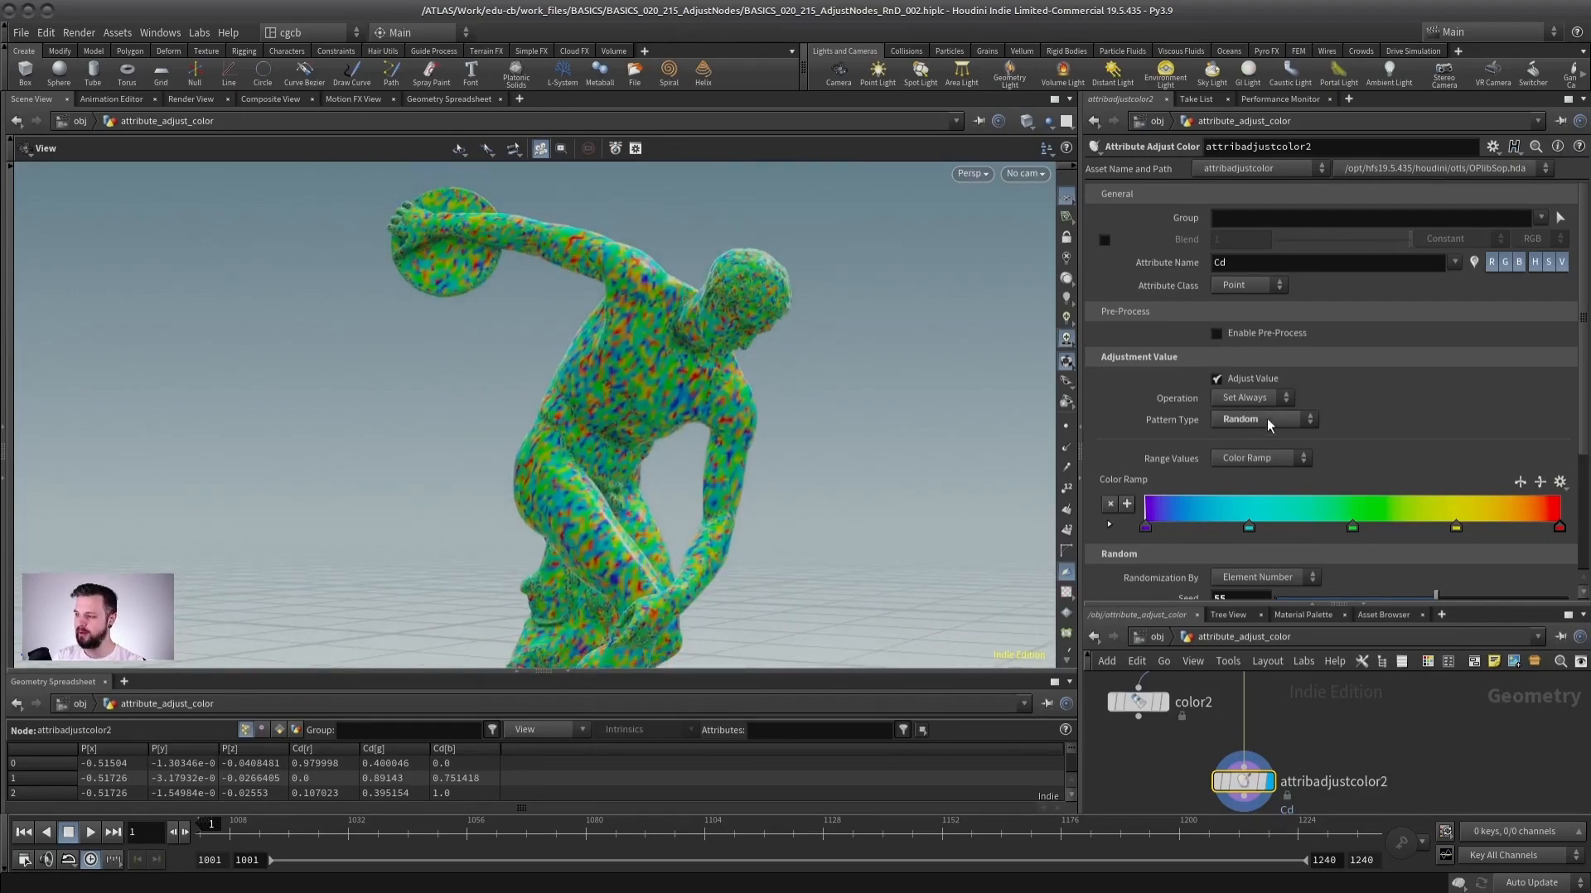
{"action": "left_click", "coordinate": [1266, 419]}
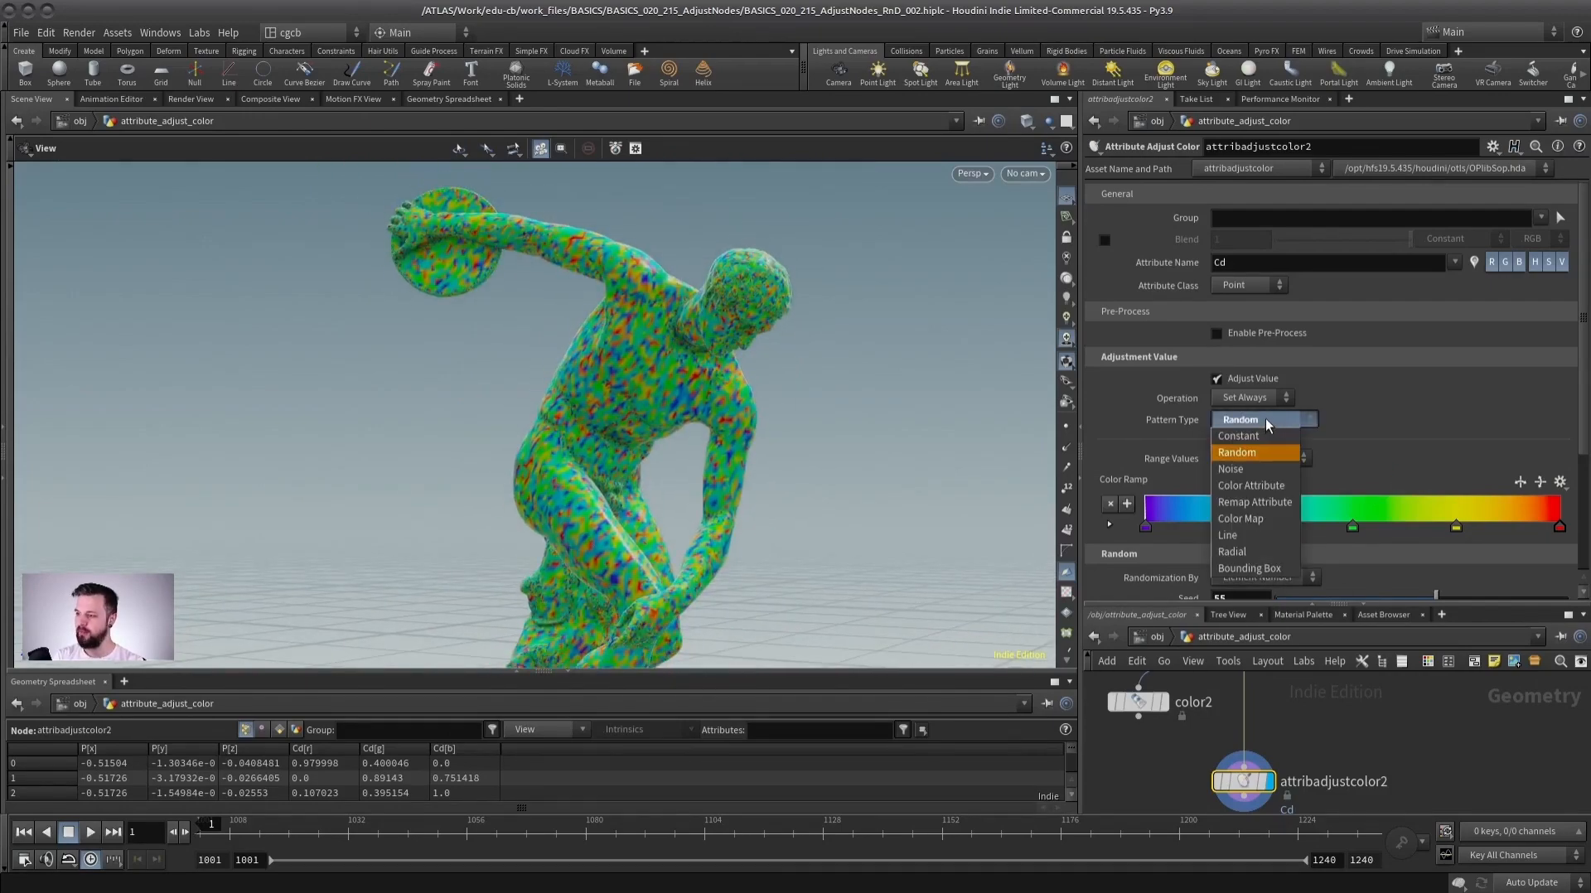
{"action": "left_click", "coordinate": [1242, 469]}
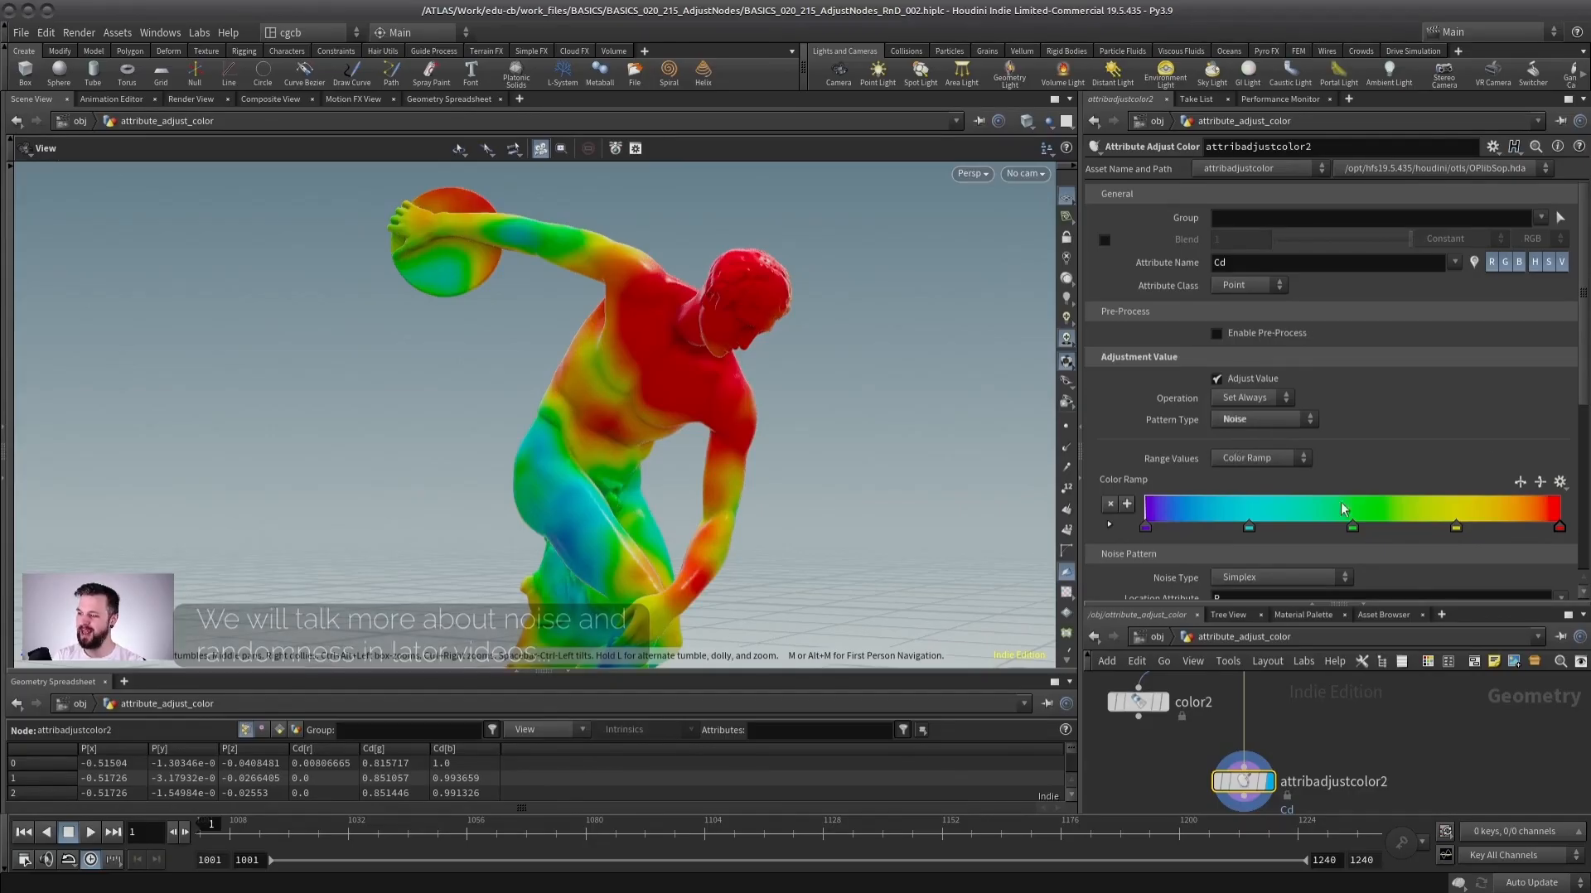
Review the Range Values options and set the noise pattern's Element Size to 0.6, orbiting to inspect the statue.
{"action": "left_click", "coordinate": [1258, 458]}
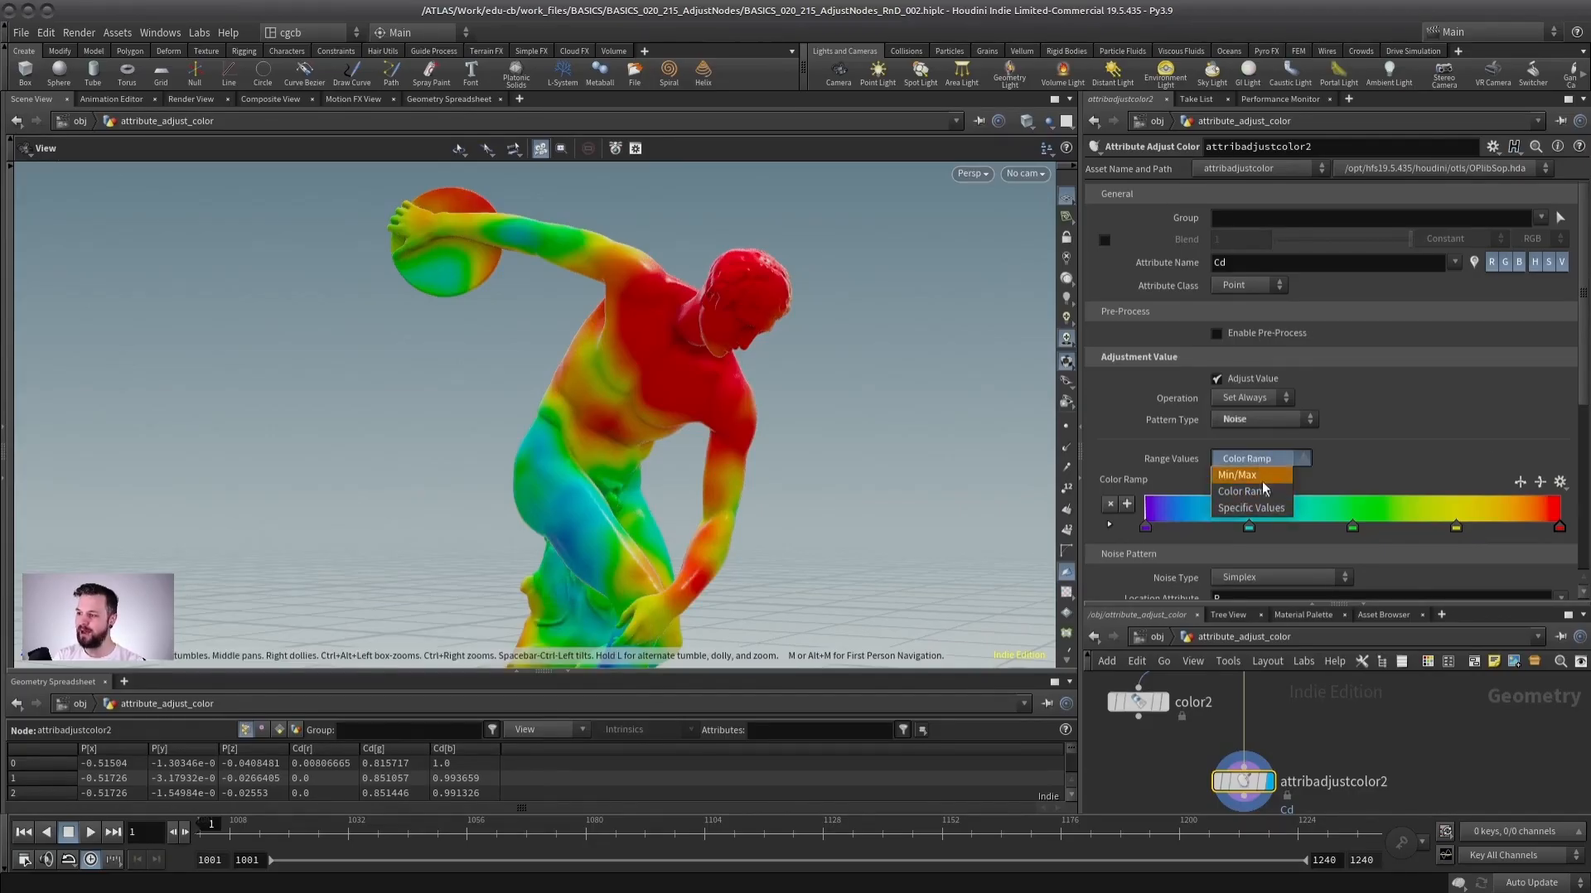
{"action": "left_click", "coordinate": [1372, 448]}
{"action": "scroll", "coordinate": [732, 463], "scroll_direction": "down", "scroll_amount": 3}
{"action": "middle_click_drag", "start_coordinate": [732, 463], "coordinate": [732, 371]}
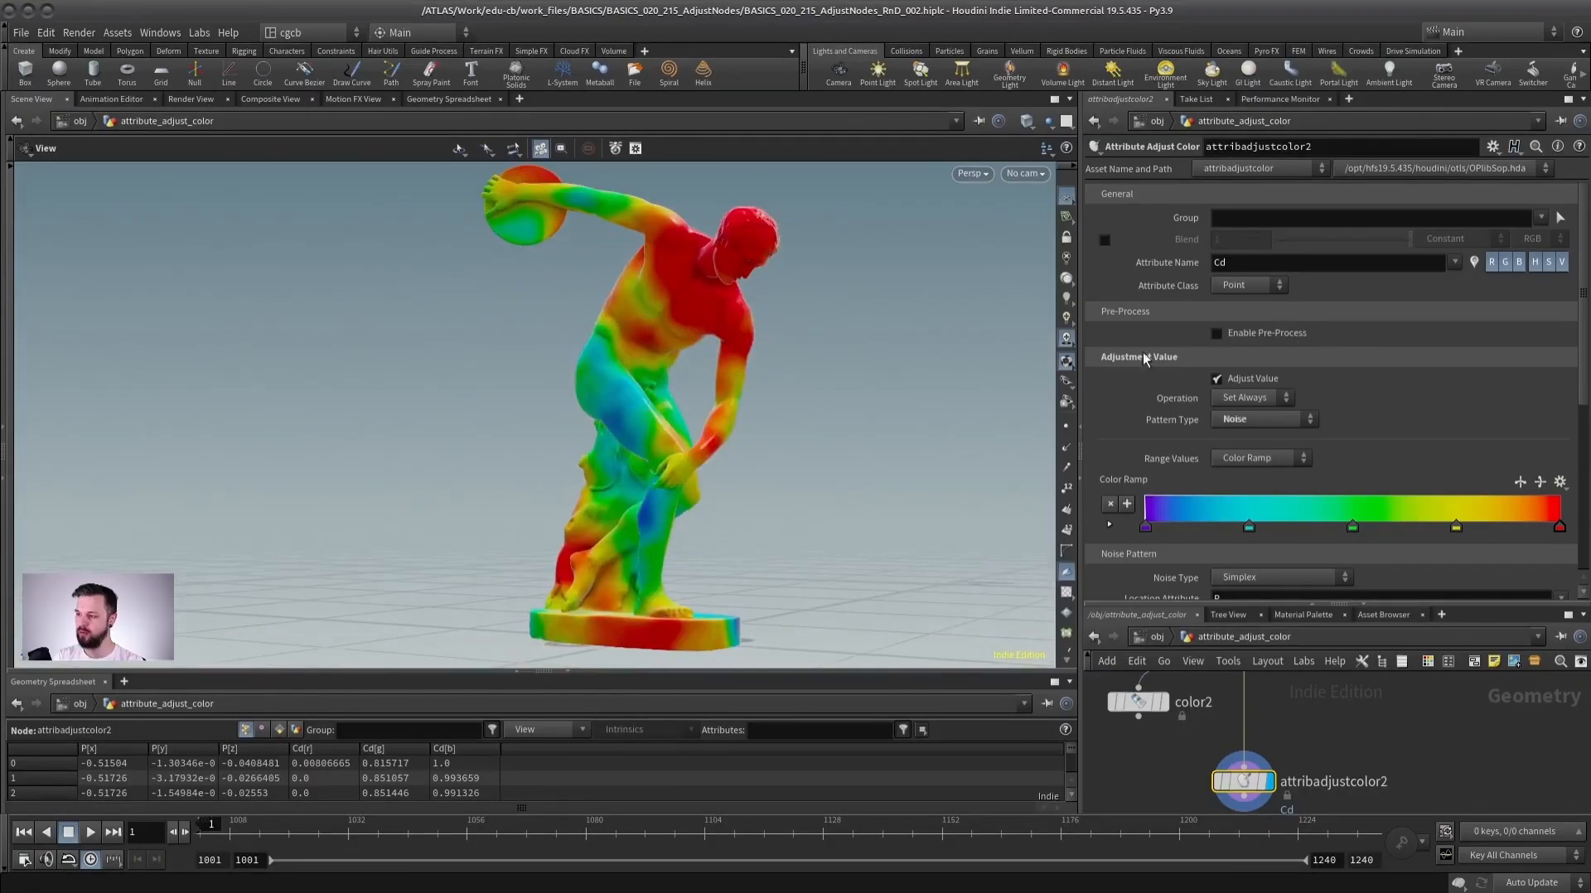
{"action": "left_click_drag", "start_coordinate": [1322, 602], "coordinate": [1323, 662]}
{"action": "scroll", "coordinate": [1570, 497], "scroll_direction": "down", "scroll_amount": 4}
{"action": "left_click_drag", "start_coordinate": [1284, 452], "coordinate": [1278, 455]}
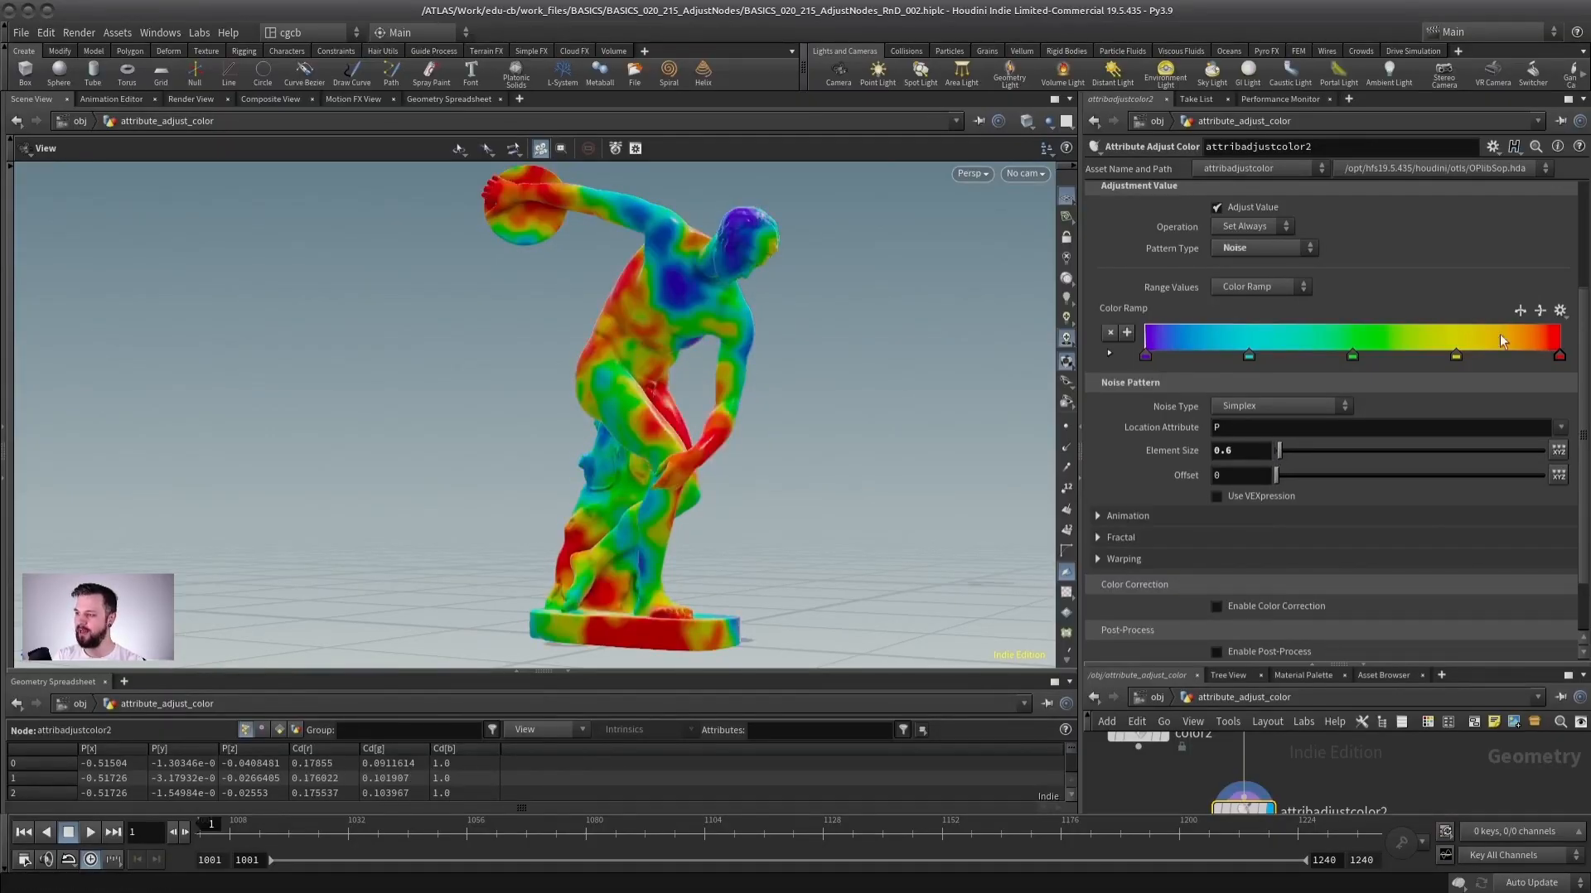
{"action": "left_click_drag", "start_coordinate": [758, 385], "coordinate": [747, 454]}
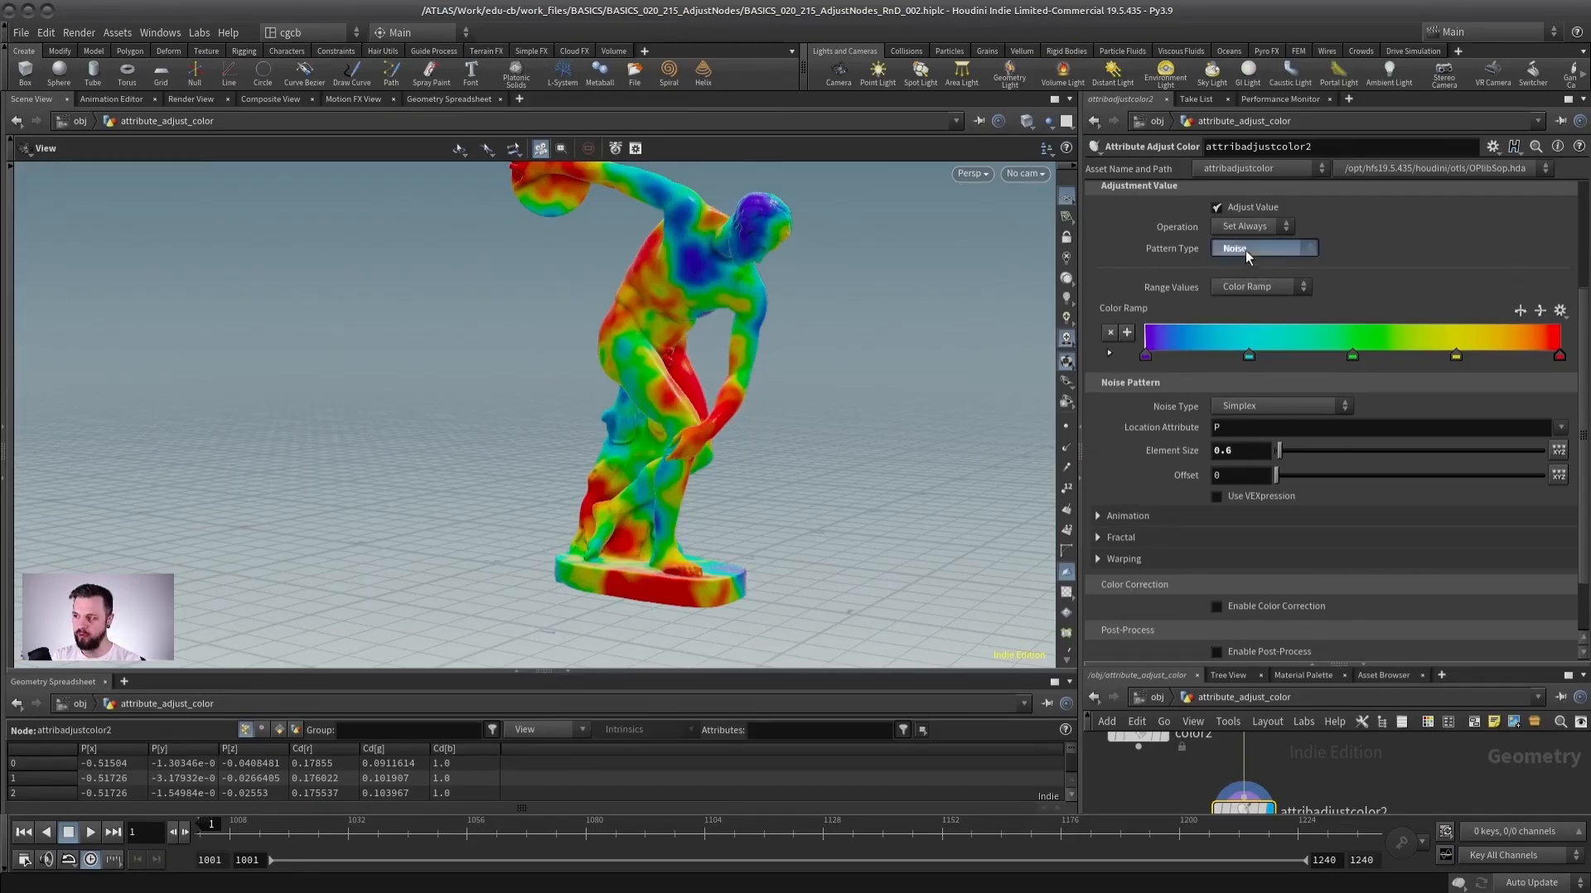
Switch the pattern type to Line.
{"action": "left_click", "coordinate": [1256, 251]}
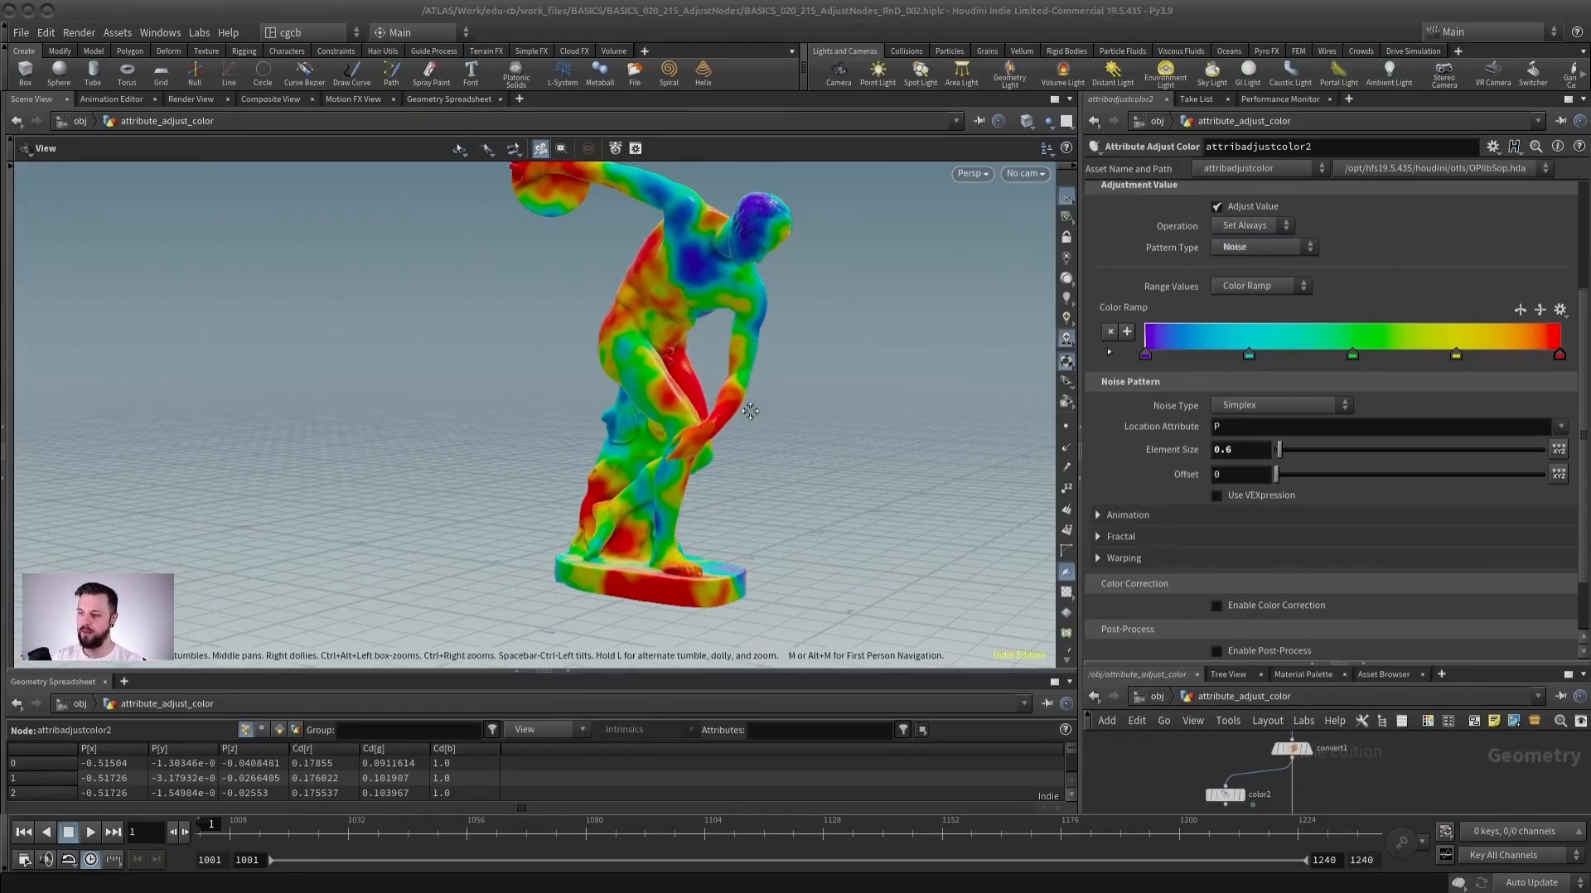
{"action": "left_click_drag", "start_coordinate": [745, 372], "coordinate": [888, 341]}
{"action": "left_click", "coordinate": [1292, 249]}
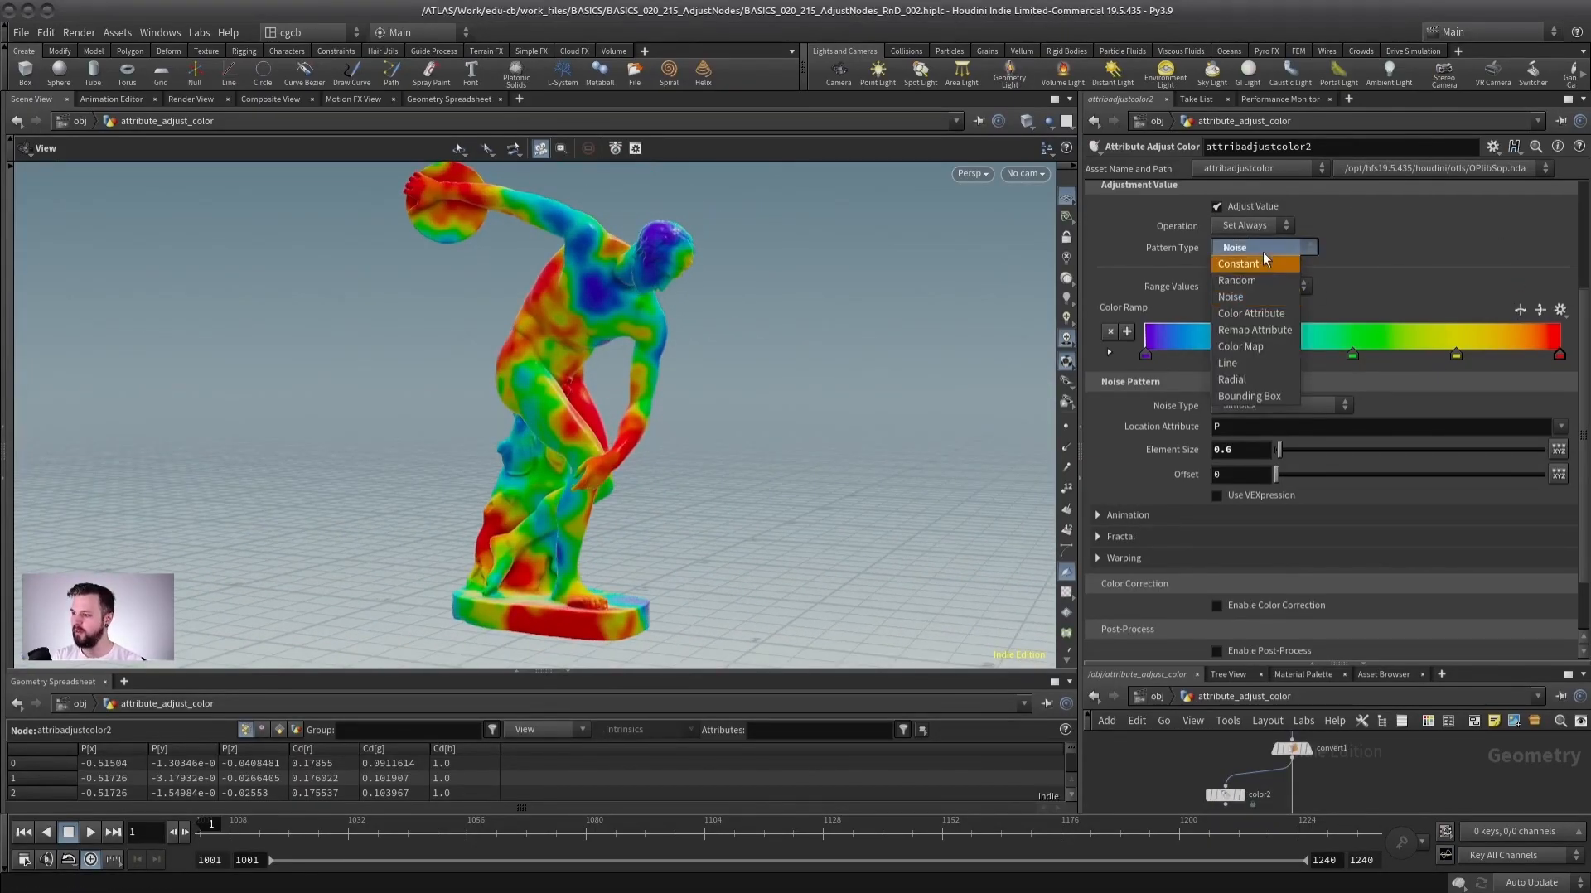
{"action": "left_click", "coordinate": [1244, 364]}
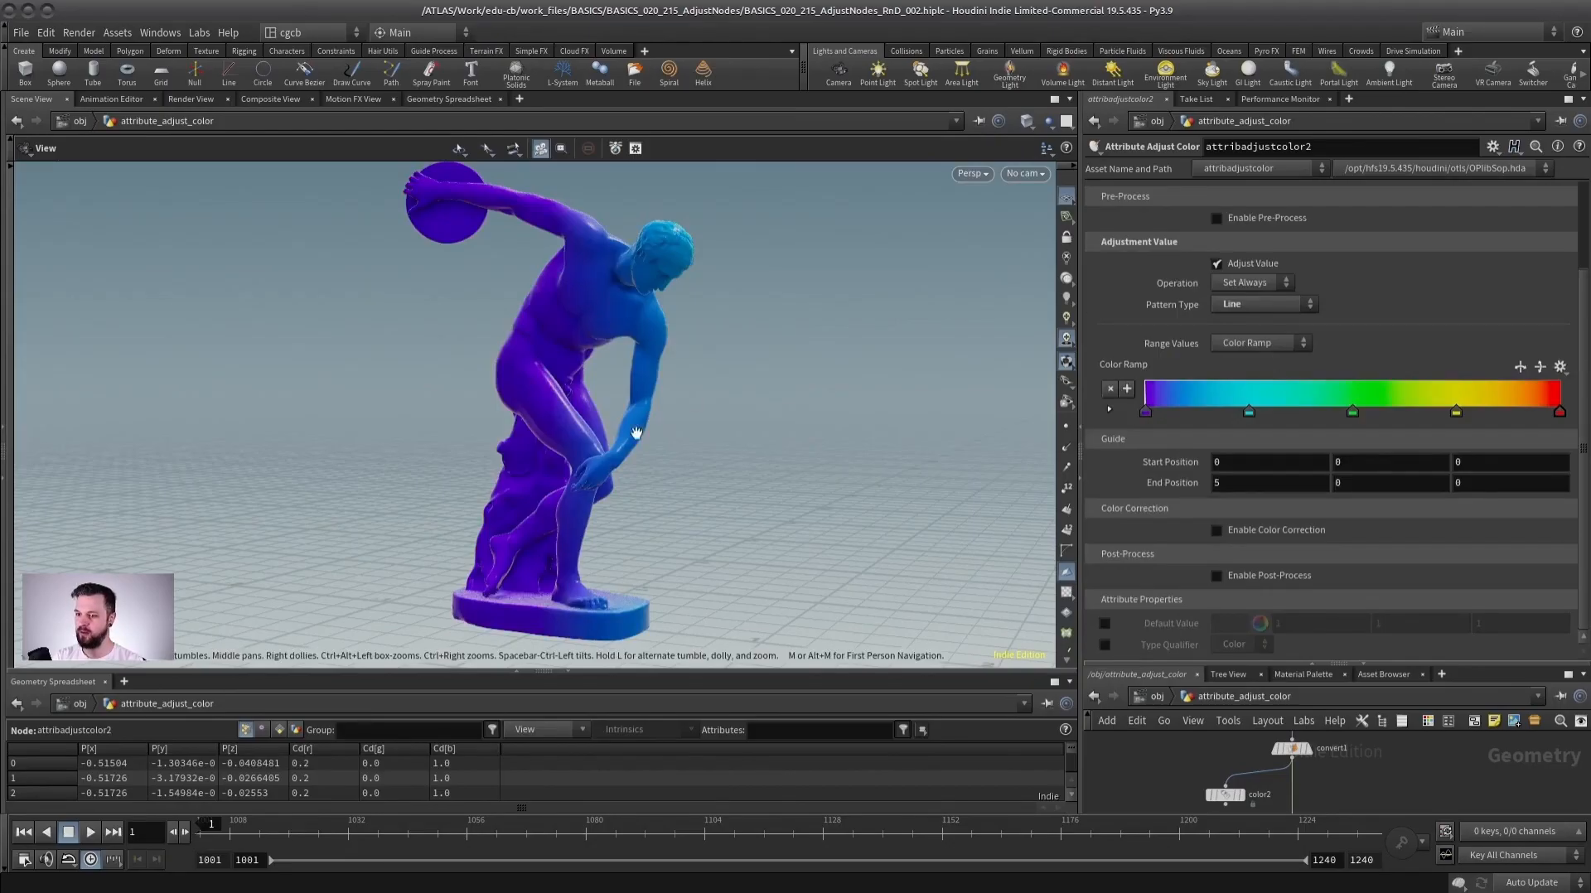
Draw the Line gradient's guide in the viewport from the statue's base up to its head, about 1.9 units high.
{"action": "left_click_drag", "start_coordinate": [636, 432], "coordinate": [657, 462]}
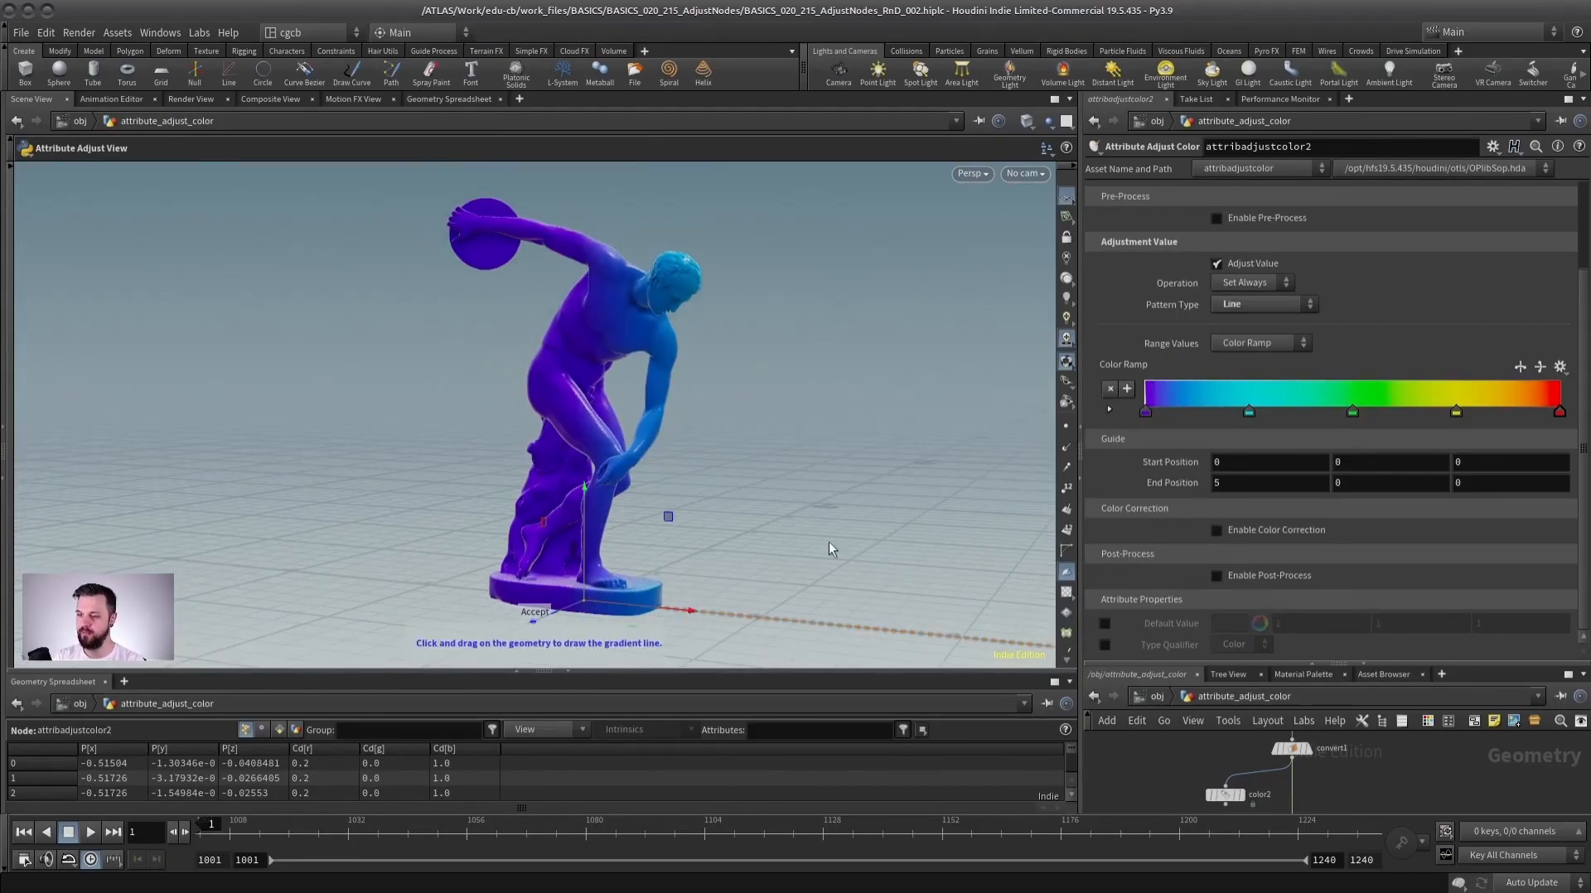
{"action": "right_click_drag", "start_coordinate": [801, 555], "coordinate": [731, 544], "text": "alt"}
{"action": "left_click_drag", "start_coordinate": [731, 543], "coordinate": [713, 483], "text": "alt"}
{"action": "right_click_drag", "start_coordinate": [713, 483], "coordinate": [663, 487], "text": "alt"}
{"action": "left_click_drag", "start_coordinate": [913, 538], "coordinate": [540, 388]}
{"action": "right_click_drag", "start_coordinate": [540, 388], "coordinate": [684, 381], "text": "alt"}
{"action": "left_click_drag", "start_coordinate": [685, 380], "coordinate": [565, 422], "text": "alt"}
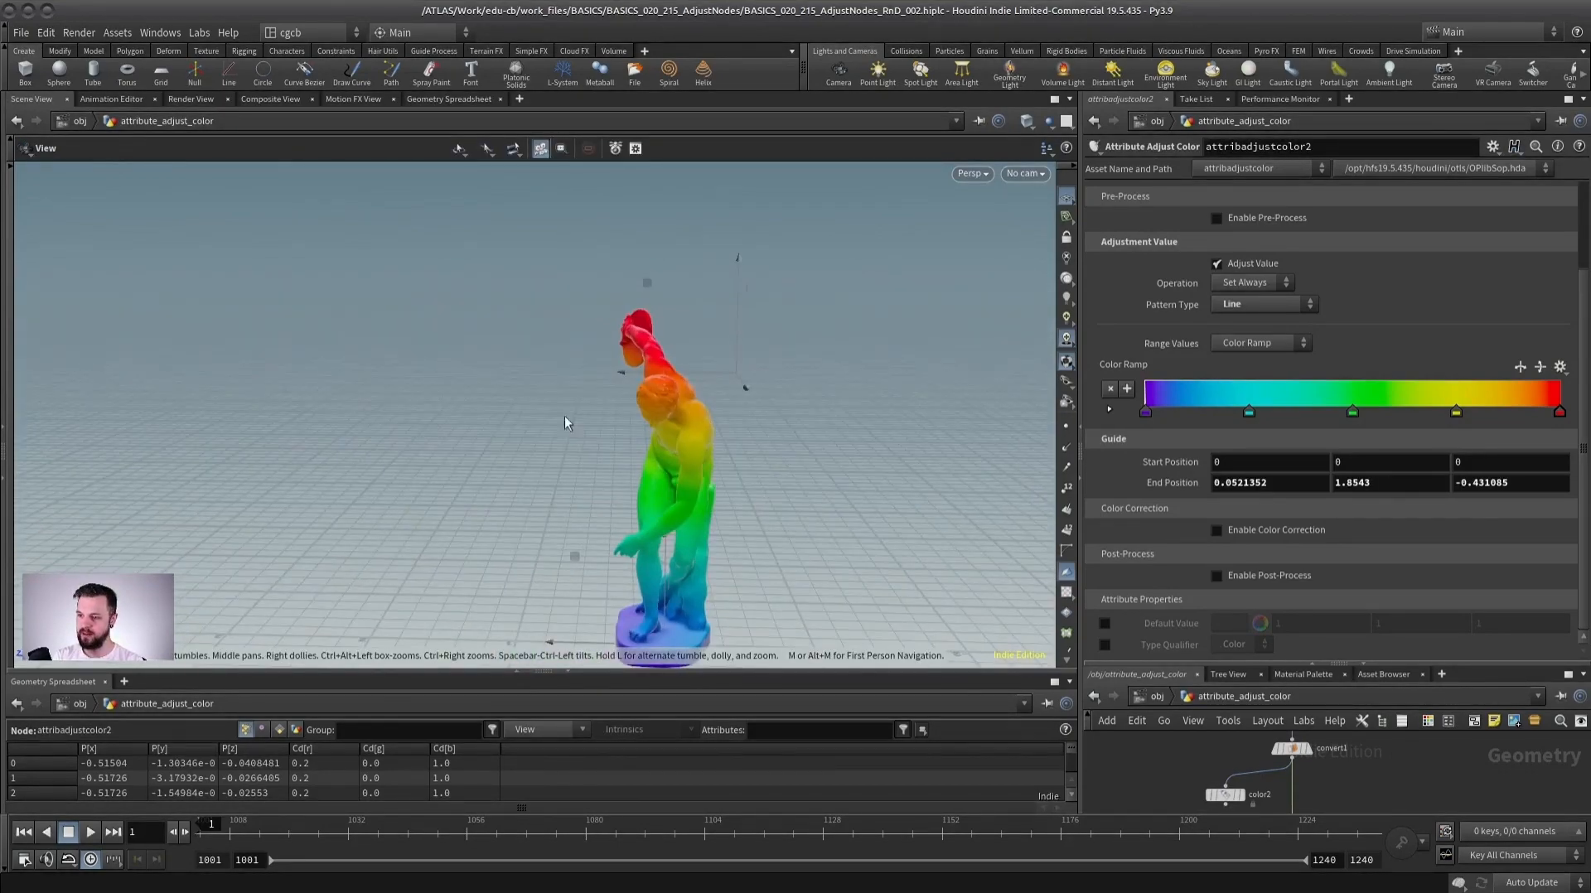
{"action": "left_click_drag", "start_coordinate": [729, 375], "coordinate": [644, 374]}
{"action": "left_click_drag", "start_coordinate": [563, 531], "coordinate": [652, 503], "text": "alt"}
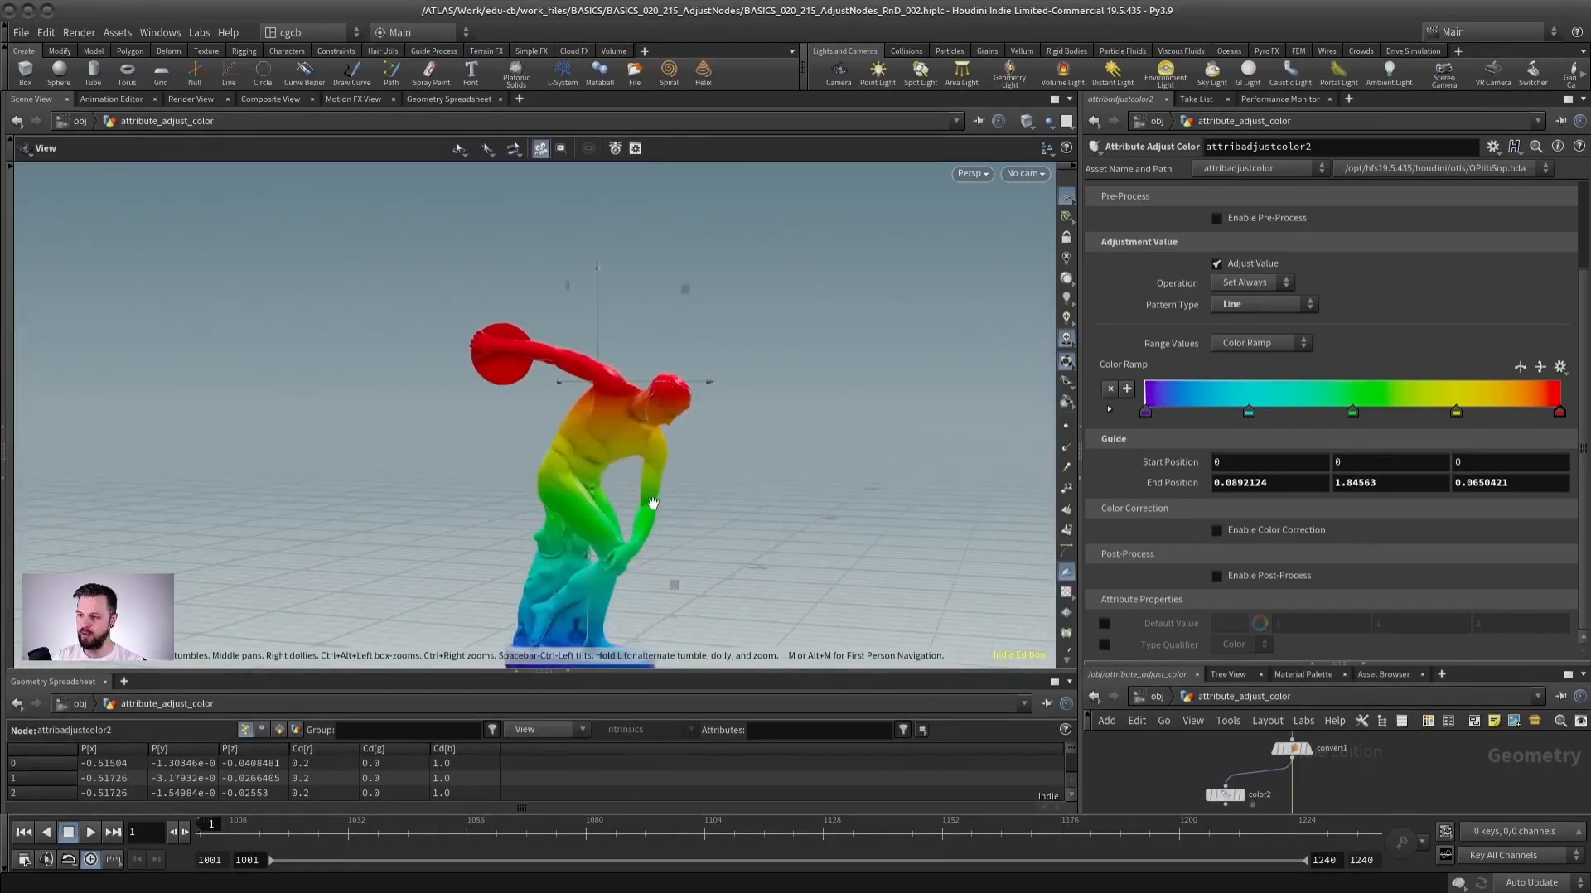
{"action": "middle_click_drag", "start_coordinate": [652, 504], "coordinate": [704, 398], "text": "alt"}
{"action": "middle_click_drag", "start_coordinate": [707, 319], "coordinate": [690, 367], "text": "alt"}
{"action": "left_click_drag", "start_coordinate": [659, 321], "coordinate": [625, 325]}
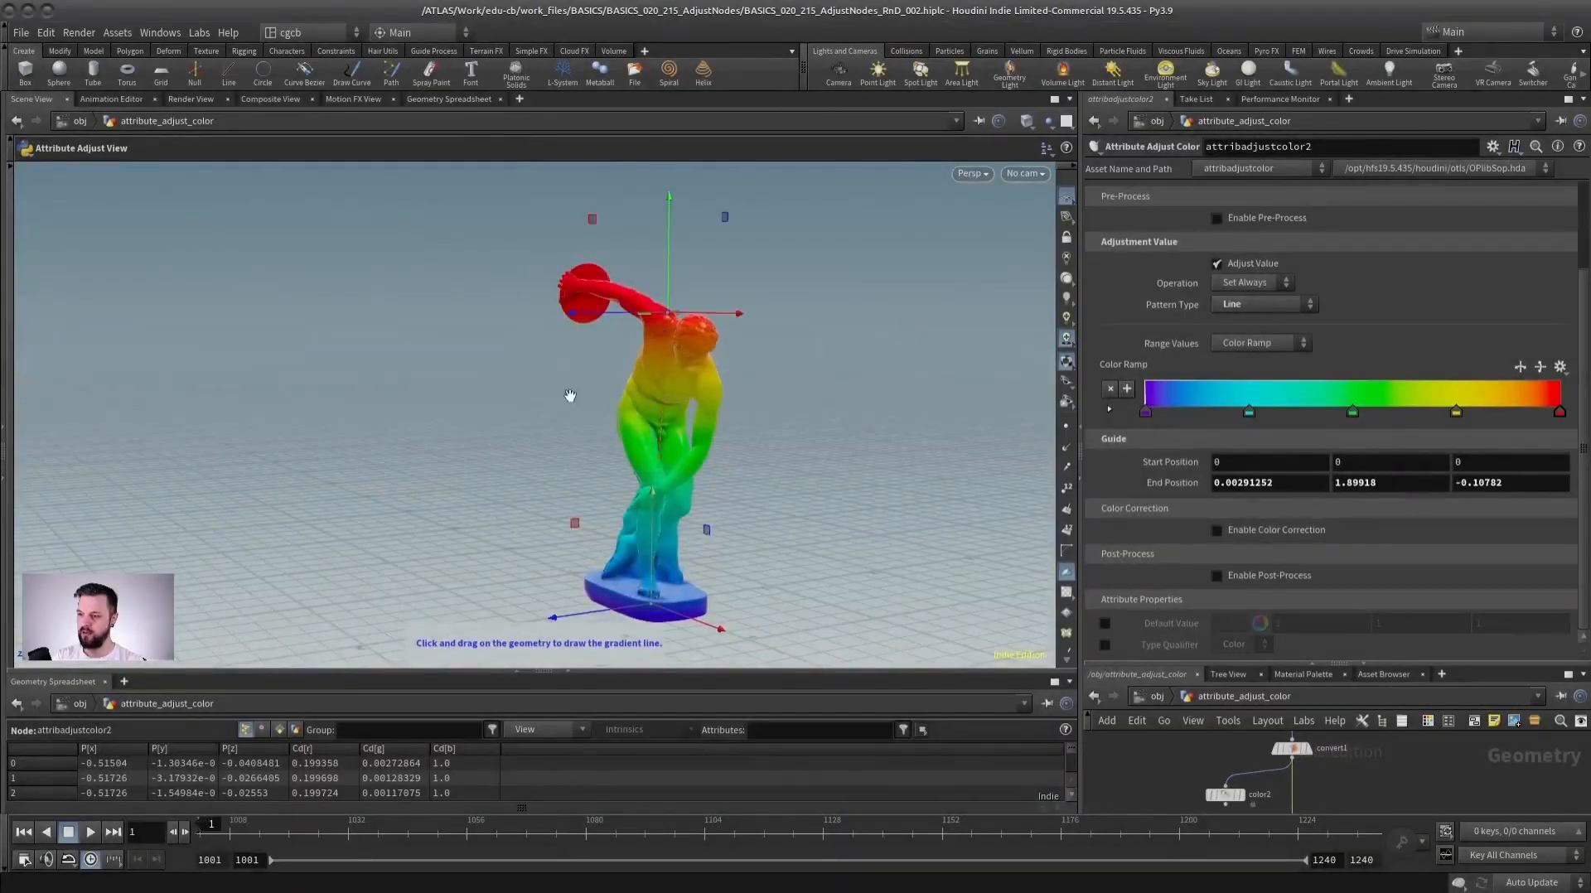
{"action": "left_click_drag", "start_coordinate": [568, 398], "coordinate": [723, 363], "text": "alt"}
{"action": "left_click_drag", "start_coordinate": [614, 598], "coordinate": [564, 598]}
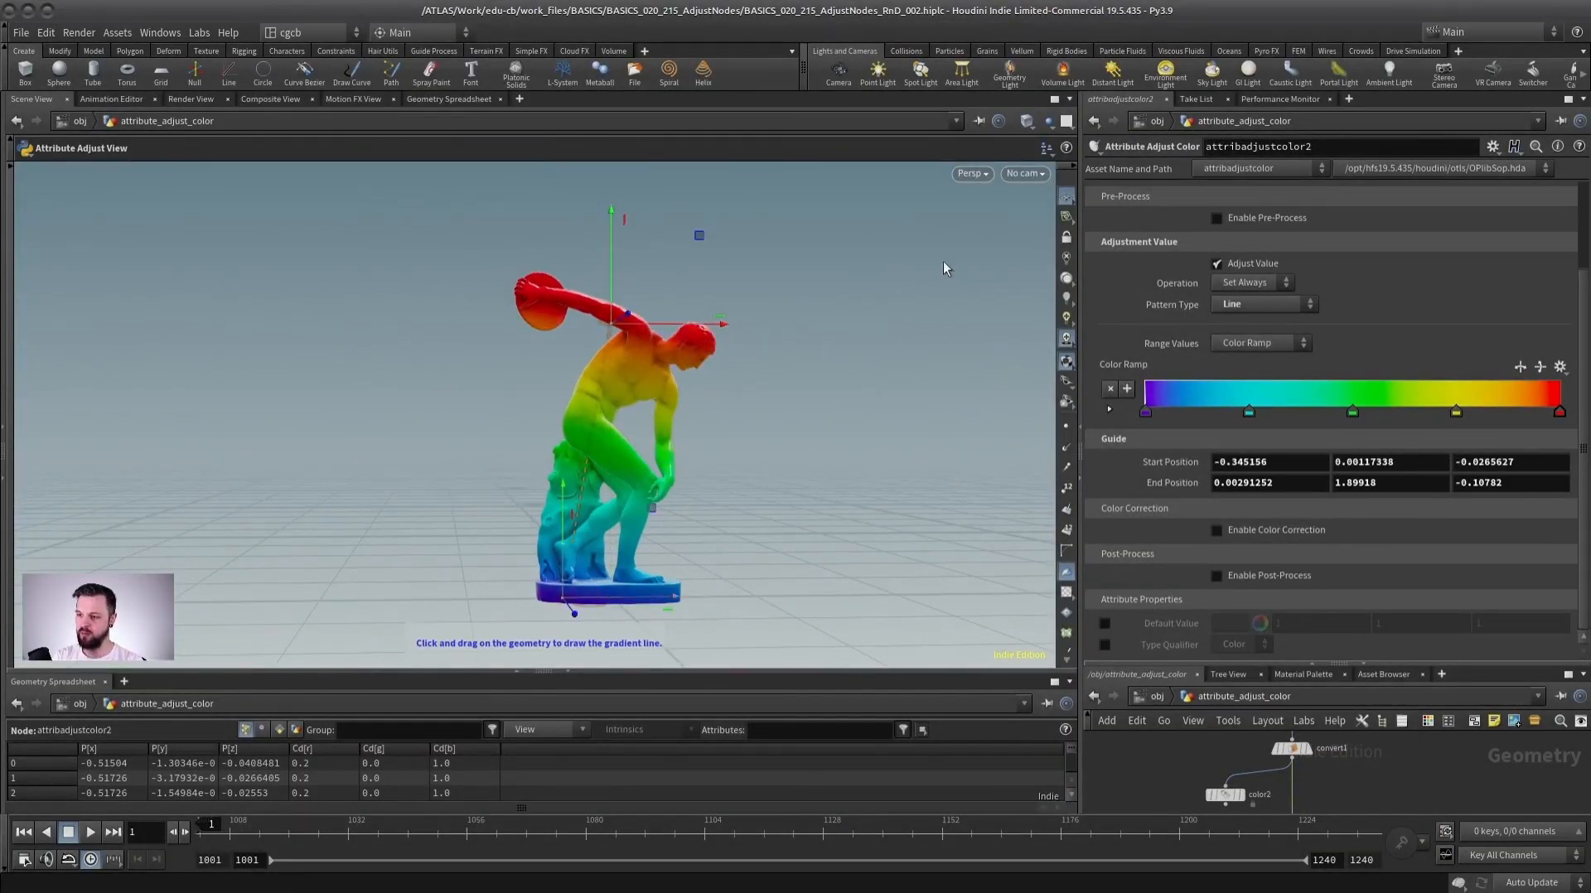
Switch the pattern type to Radial and position the radial gradient's handles around the statue's torso.
{"action": "left_click", "coordinate": [1234, 305]}
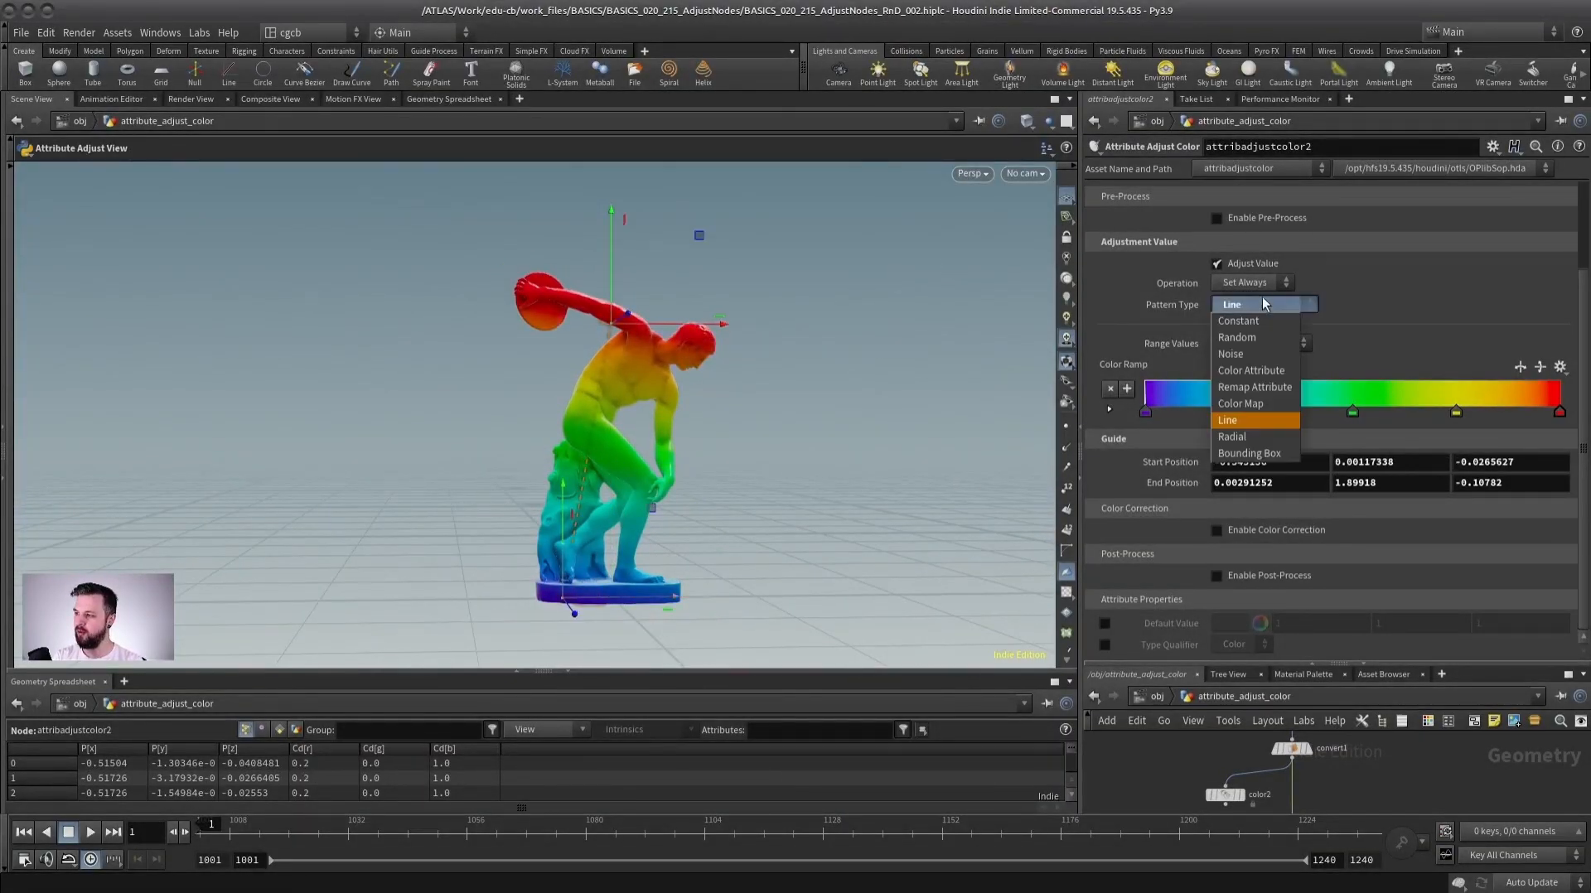
{"action": "left_click", "coordinate": [1249, 418]}
{"action": "left_click_drag", "start_coordinate": [612, 324], "coordinate": [662, 313]}
{"action": "left_click_drag", "start_coordinate": [563, 598], "coordinate": [600, 433]}
{"action": "left_click_drag", "start_coordinate": [662, 314], "coordinate": [720, 340]}
{"action": "left_click_drag", "start_coordinate": [664, 369], "coordinate": [691, 353]}
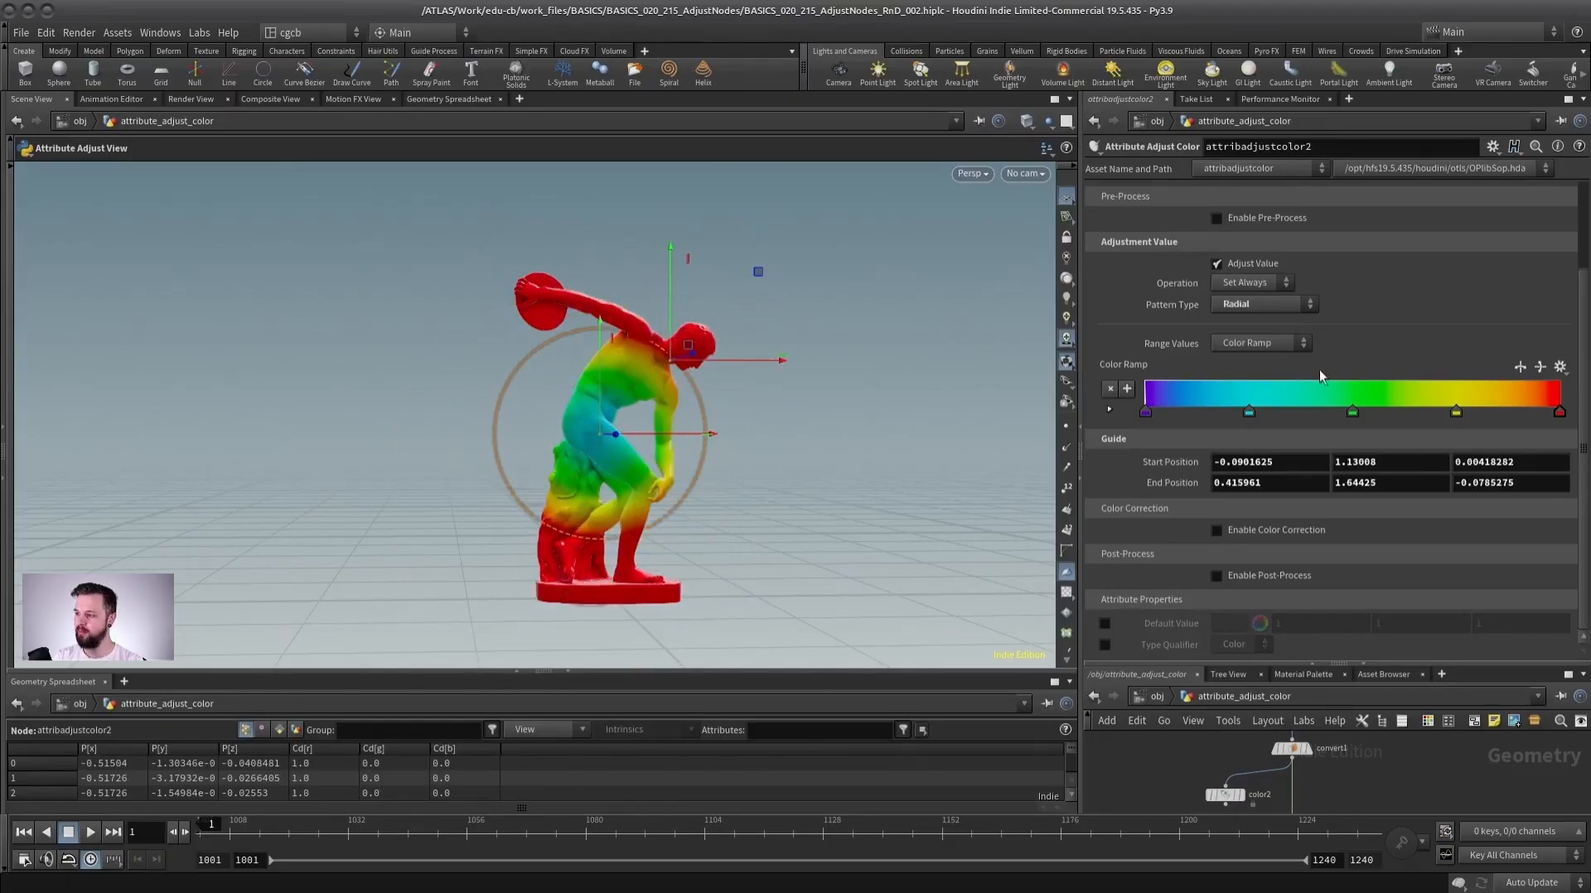
{"action": "left_click_drag", "start_coordinate": [1357, 410], "coordinate": [1308, 445]}
{"action": "left_click_drag", "start_coordinate": [670, 360], "coordinate": [701, 346]}
{"action": "left_click_drag", "start_coordinate": [601, 433], "coordinate": [610, 470]}
{"action": "left_click_drag", "start_coordinate": [580, 403], "coordinate": [632, 390], "text": "alt"}
Switch the pattern type to Bounding Box and orbit around the statue.
{"action": "left_click", "coordinate": [1275, 305]}
{"action": "left_click", "coordinate": [1249, 454]}
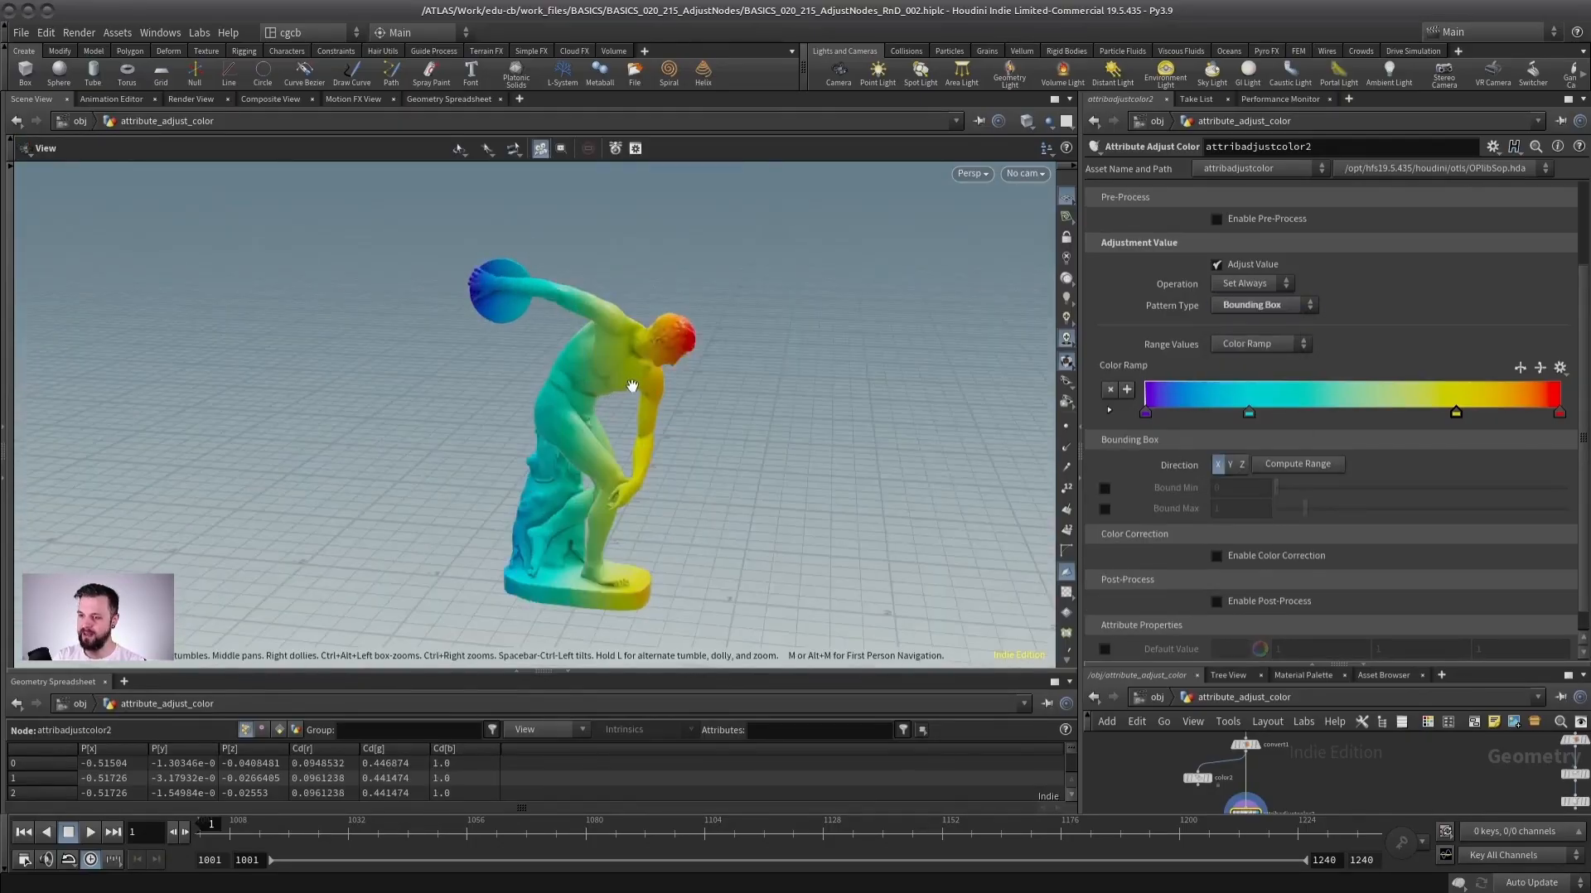
{"action": "left_click_drag", "start_coordinate": [530, 406], "coordinate": [480, 249], "text": "alt"}
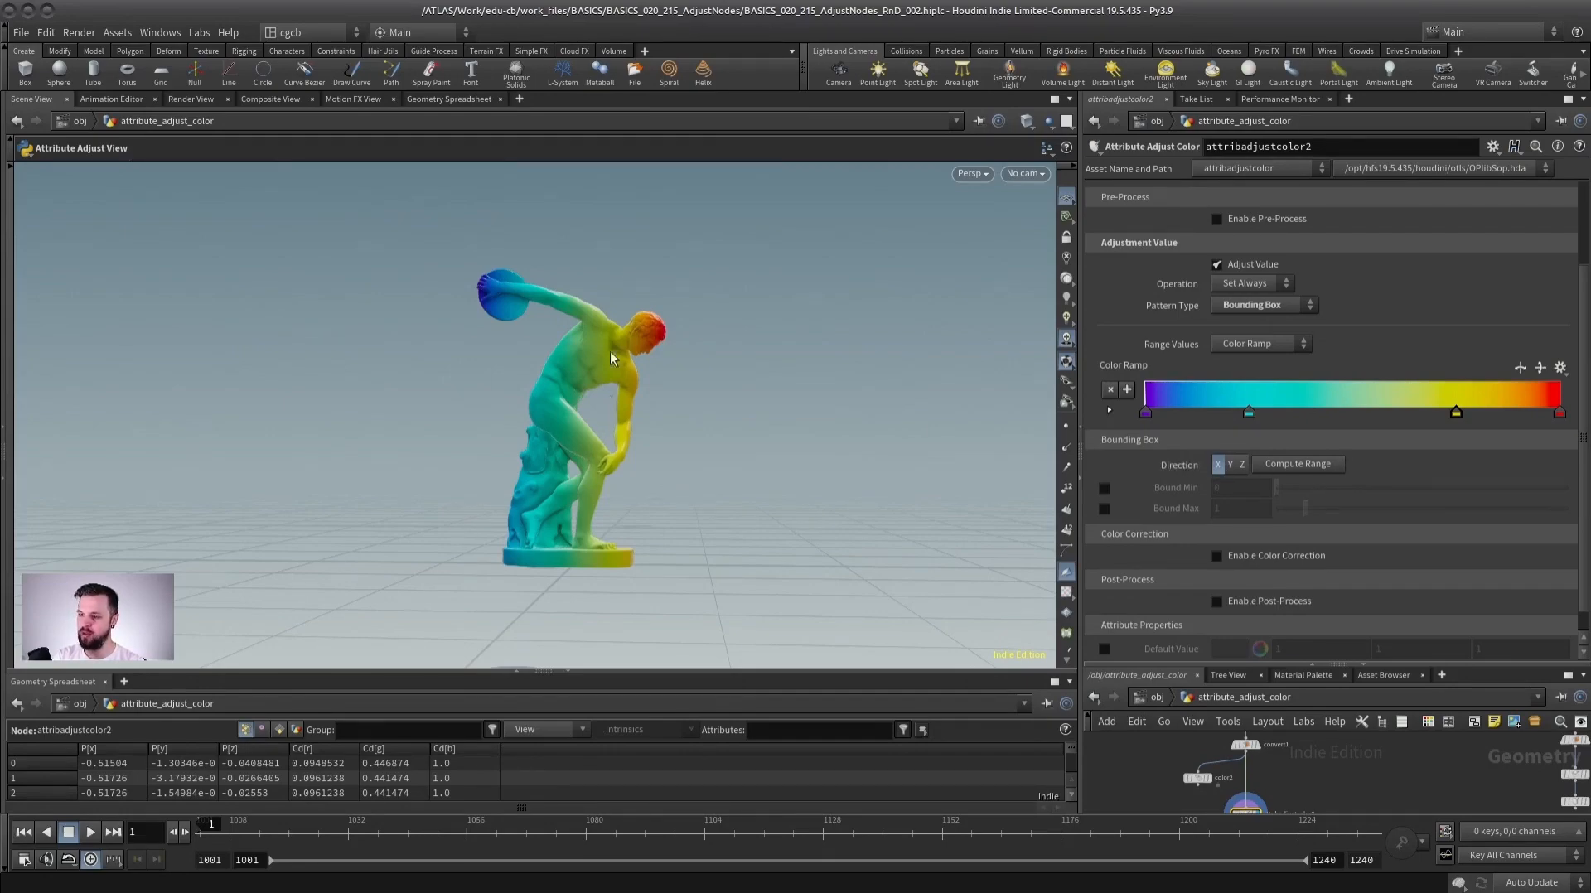
{"action": "left_click_drag", "start_coordinate": [583, 306], "coordinate": [718, 358], "text": "alt"}
Cycle the bounding box direction through the Y, Z and X axes and slightly lower the Bound Max.
{"action": "left_click", "coordinate": [1230, 464]}
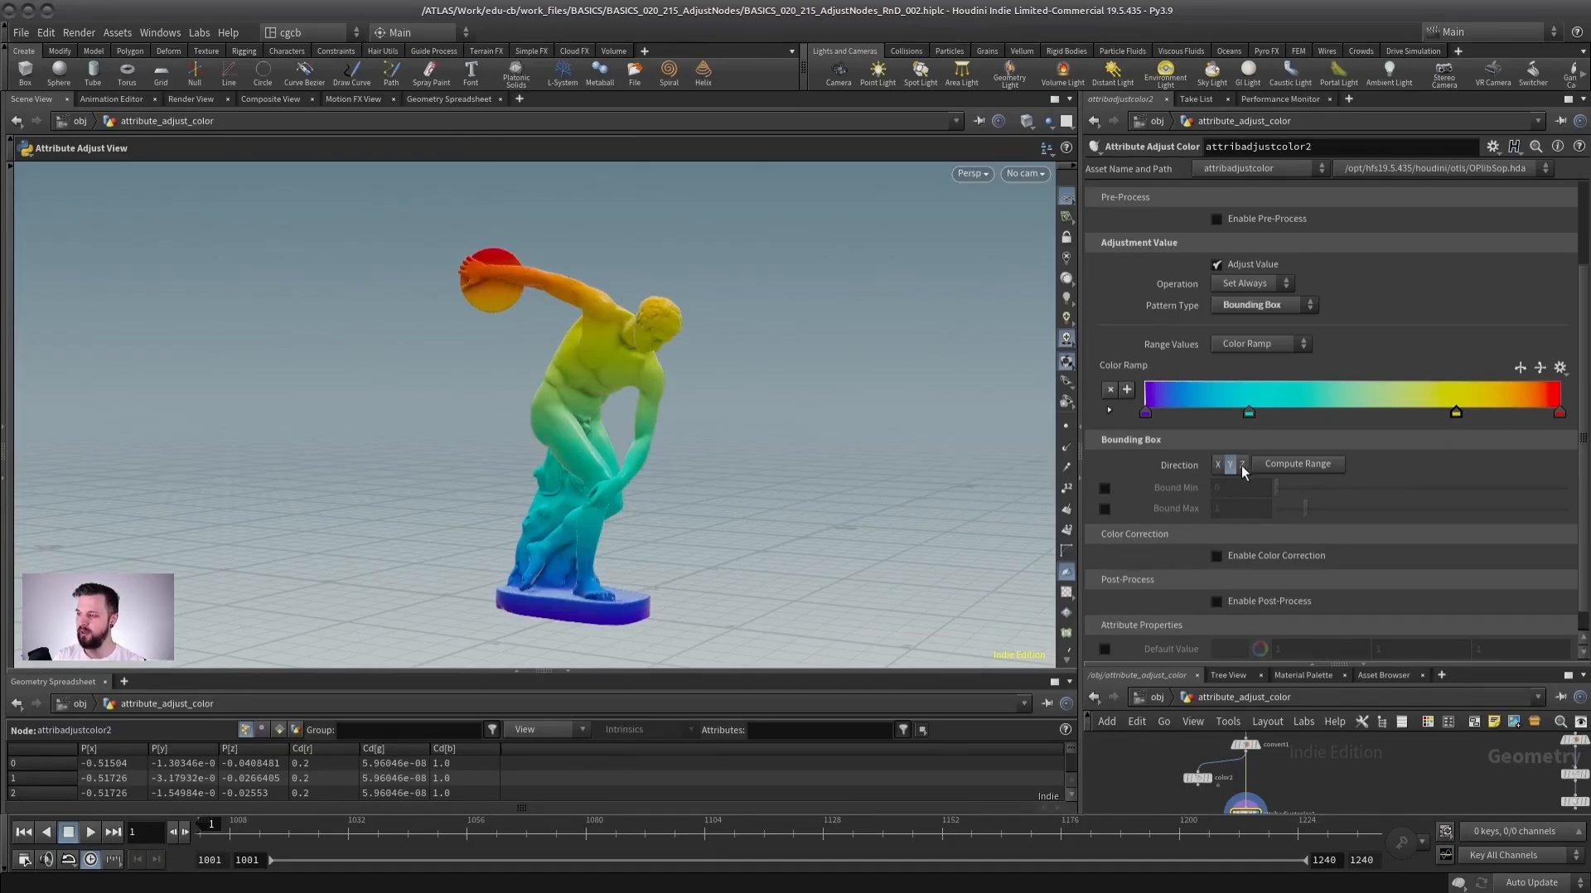
{"action": "left_click", "coordinate": [1241, 465]}
{"action": "left_click_drag", "start_coordinate": [332, 456], "coordinate": [486, 455], "text": "alt"}
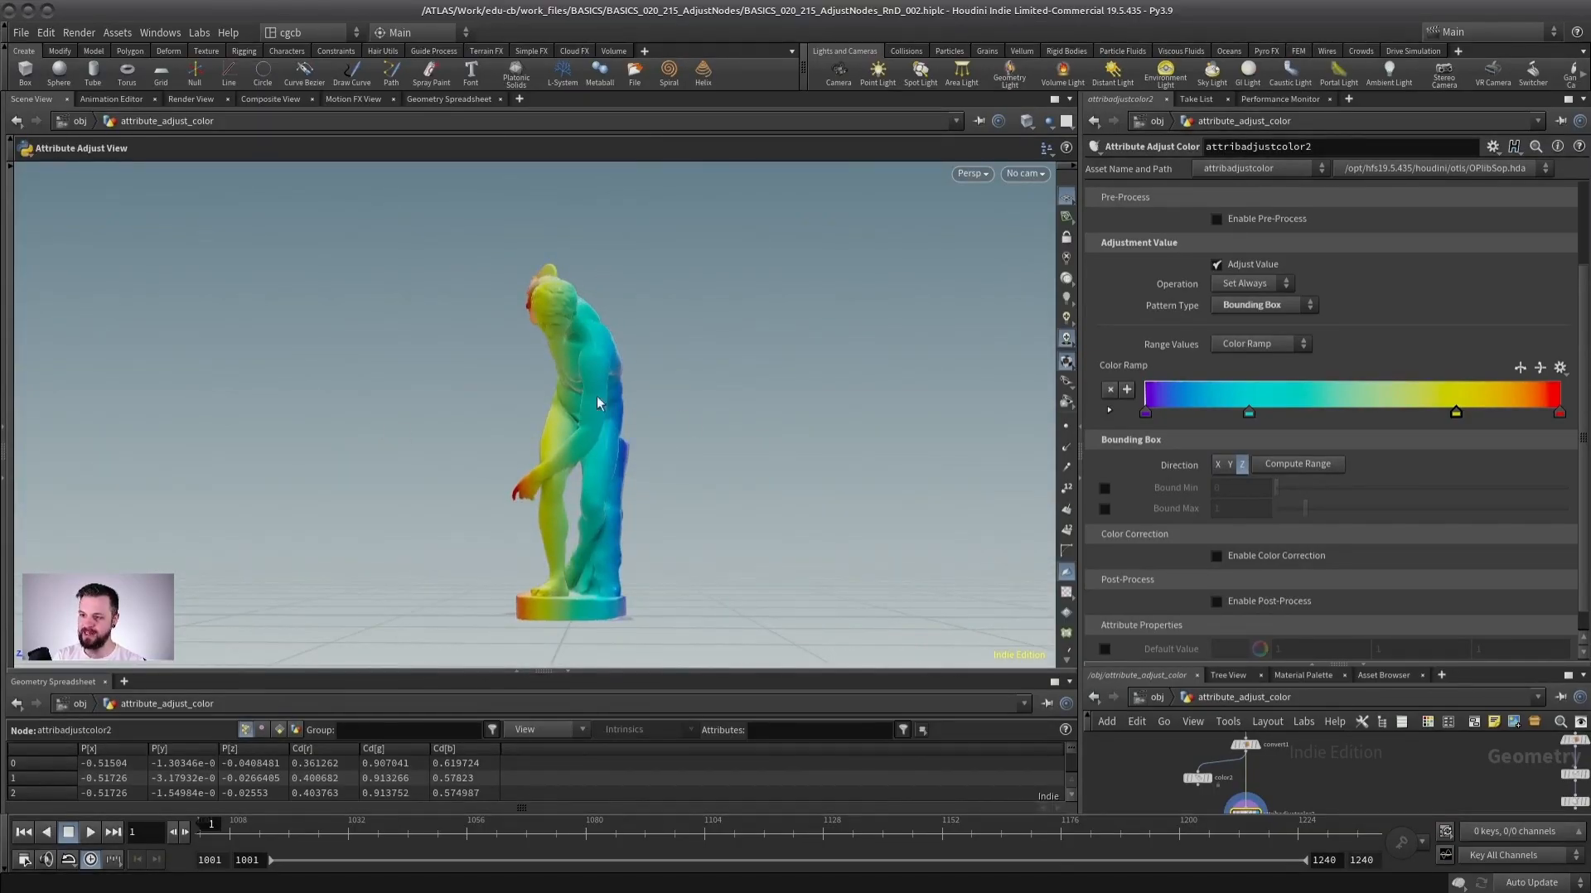
{"action": "left_click", "coordinate": [1232, 464]}
{"action": "left_click_drag", "start_coordinate": [630, 414], "coordinate": [720, 422], "text": "alt"}
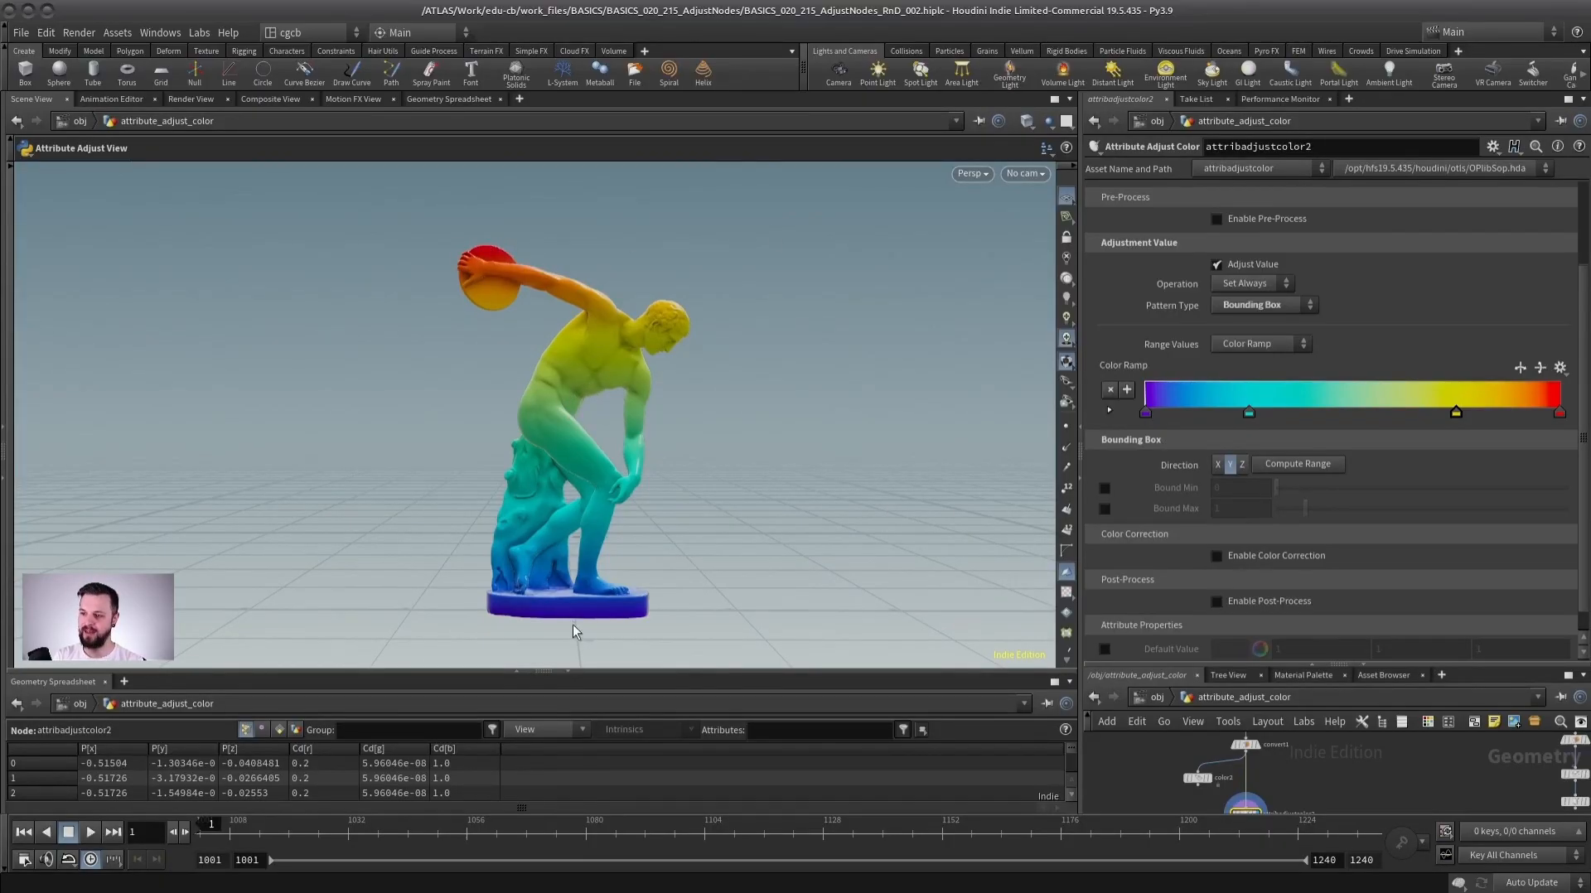
{"action": "left_click", "coordinate": [1213, 463]}
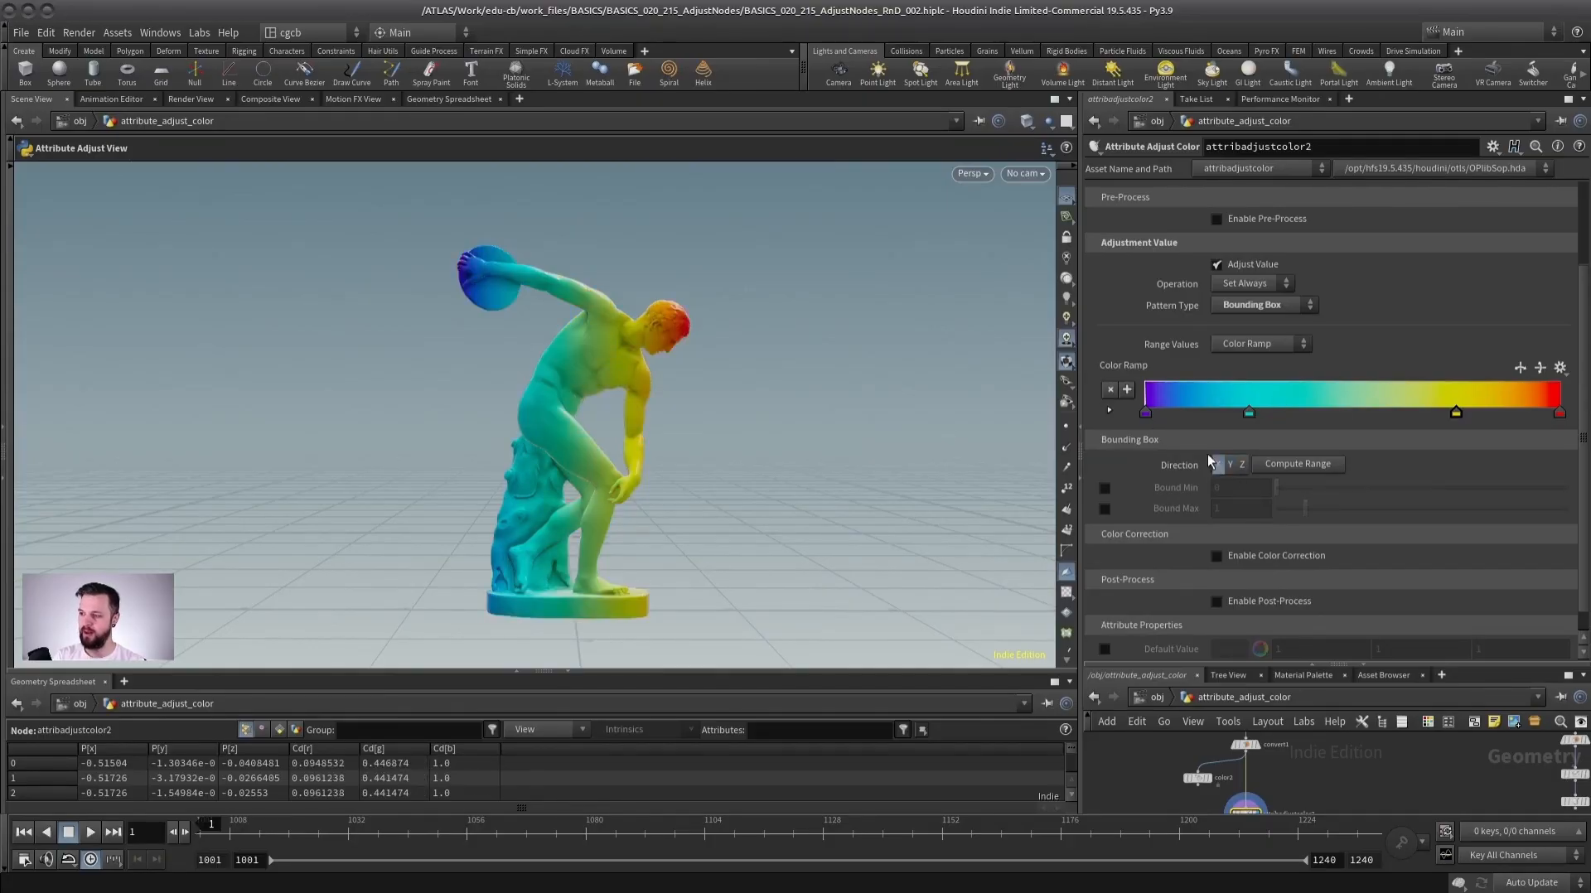
{"action": "left_click", "coordinate": [1230, 464]}
{"action": "left_click", "coordinate": [1242, 464]}
{"action": "left_click", "coordinate": [1218, 464]}
{"action": "left_click", "coordinate": [1231, 464]}
{"action": "left_click", "coordinate": [1241, 464]}
{"action": "left_click", "coordinate": [1217, 464]}
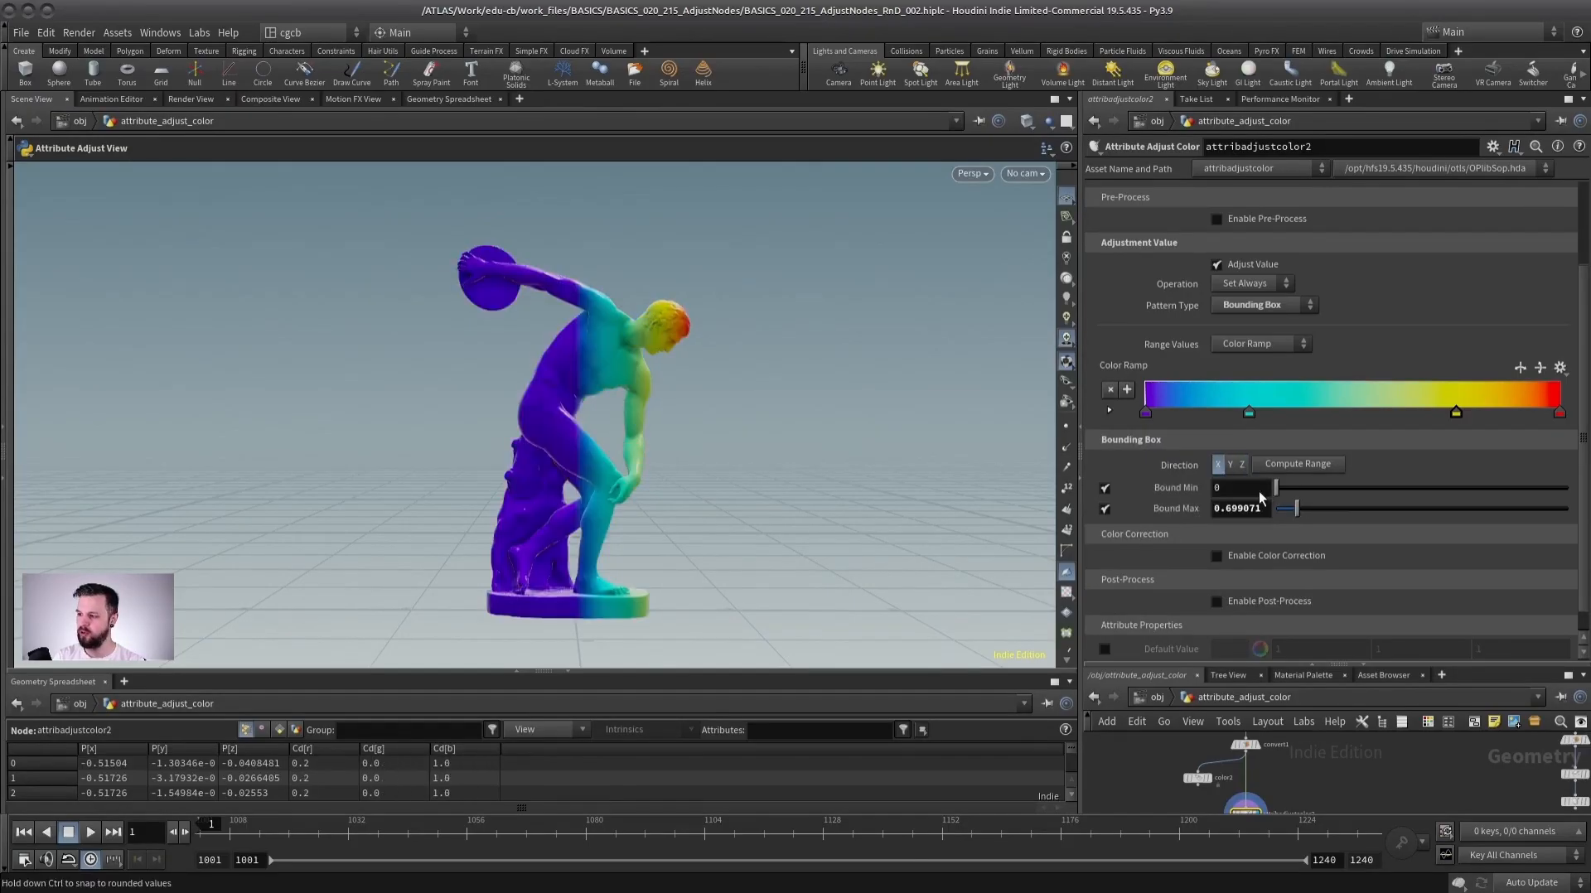
{"action": "left_click_drag", "start_coordinate": [1297, 511], "coordinate": [1282, 508]}
{"action": "left_click_drag", "start_coordinate": [638, 375], "coordinate": [711, 377]}
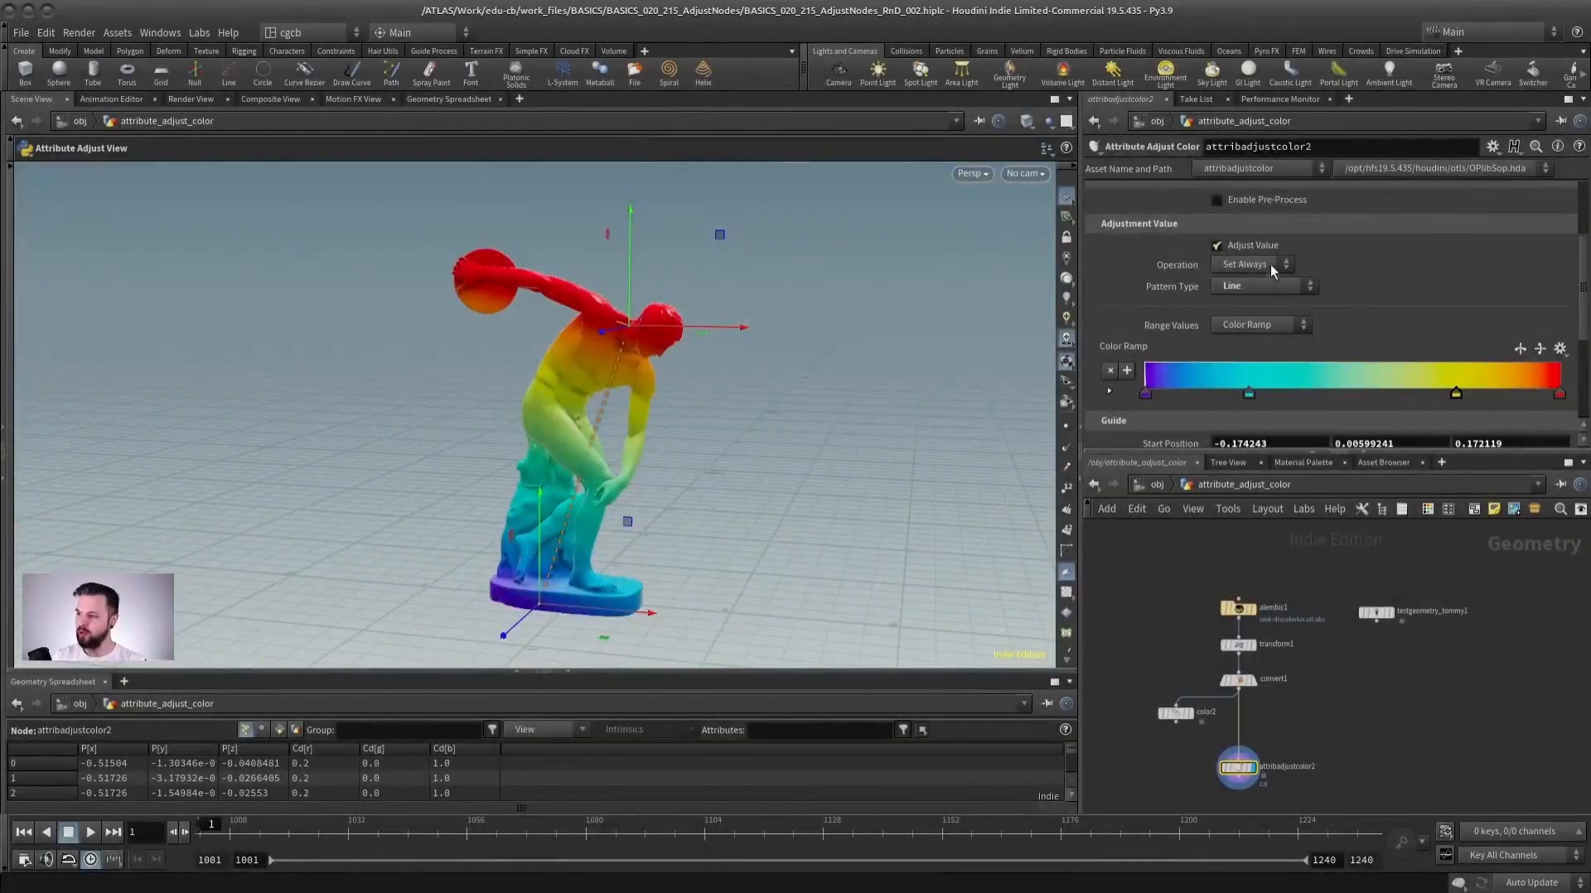
Navigate the network to the second discobolus chain and display its convert2 node.
{"action": "left_click", "coordinate": [1264, 284]}
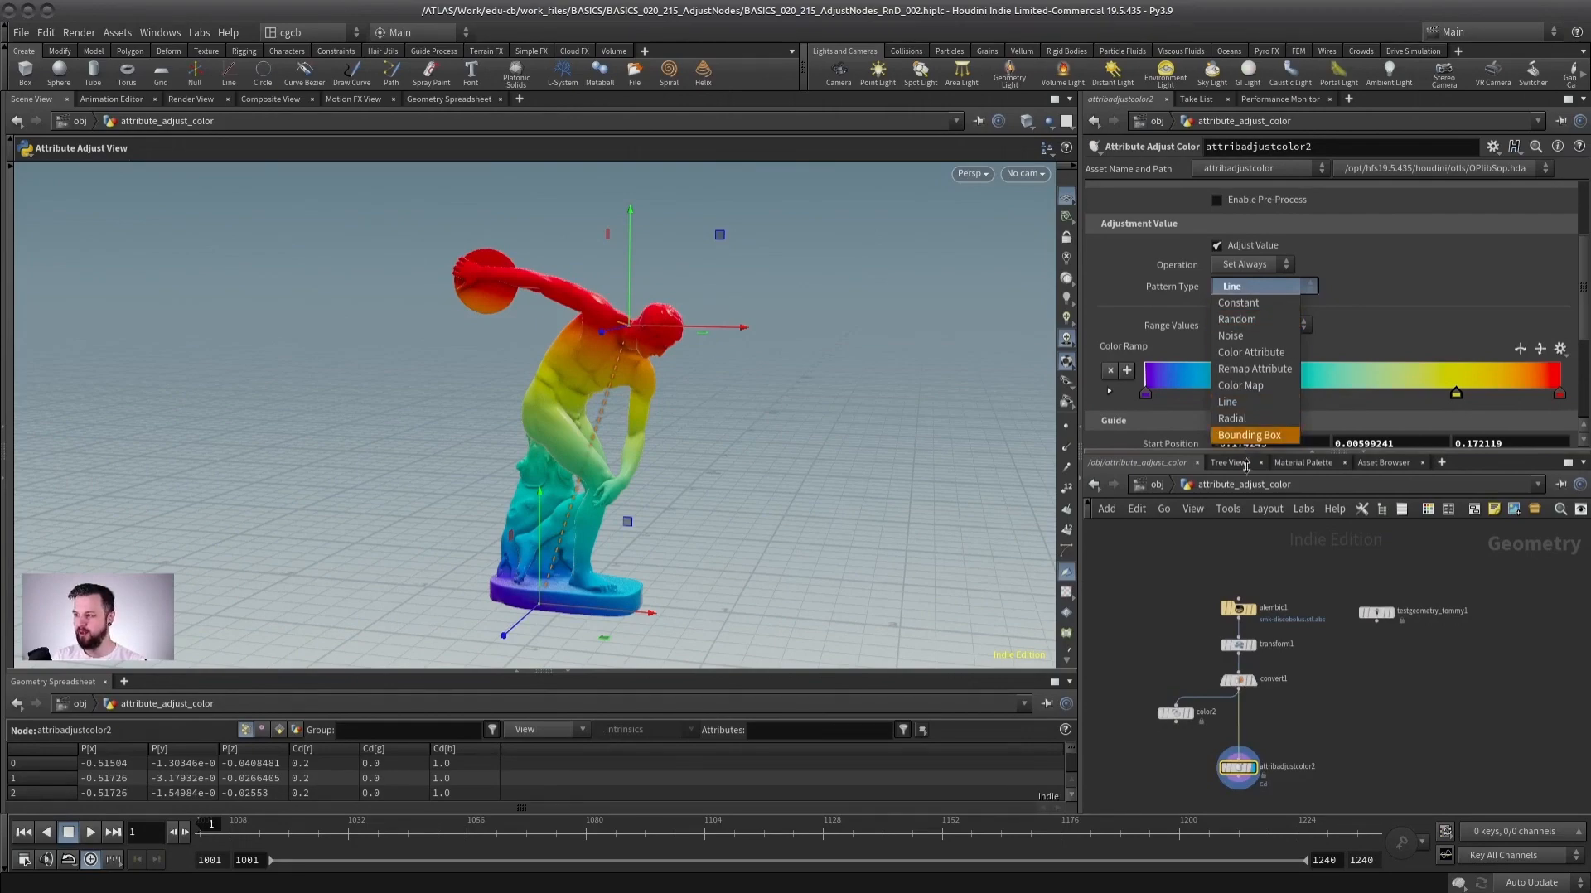
{"action": "left_click", "coordinate": [1323, 333]}
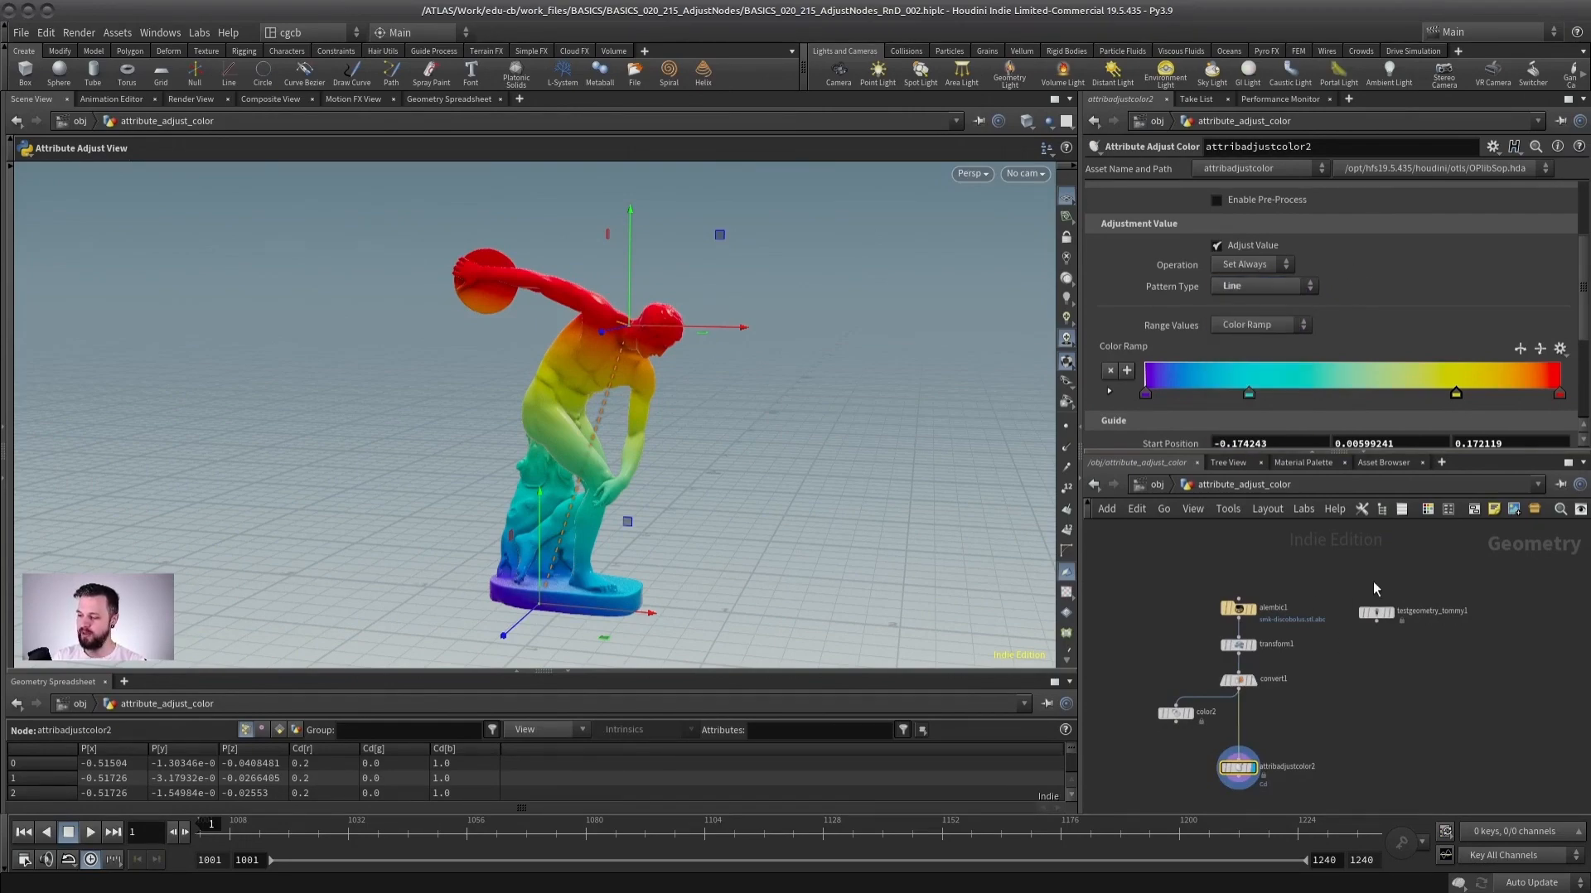
{"action": "key", "text": "h"}
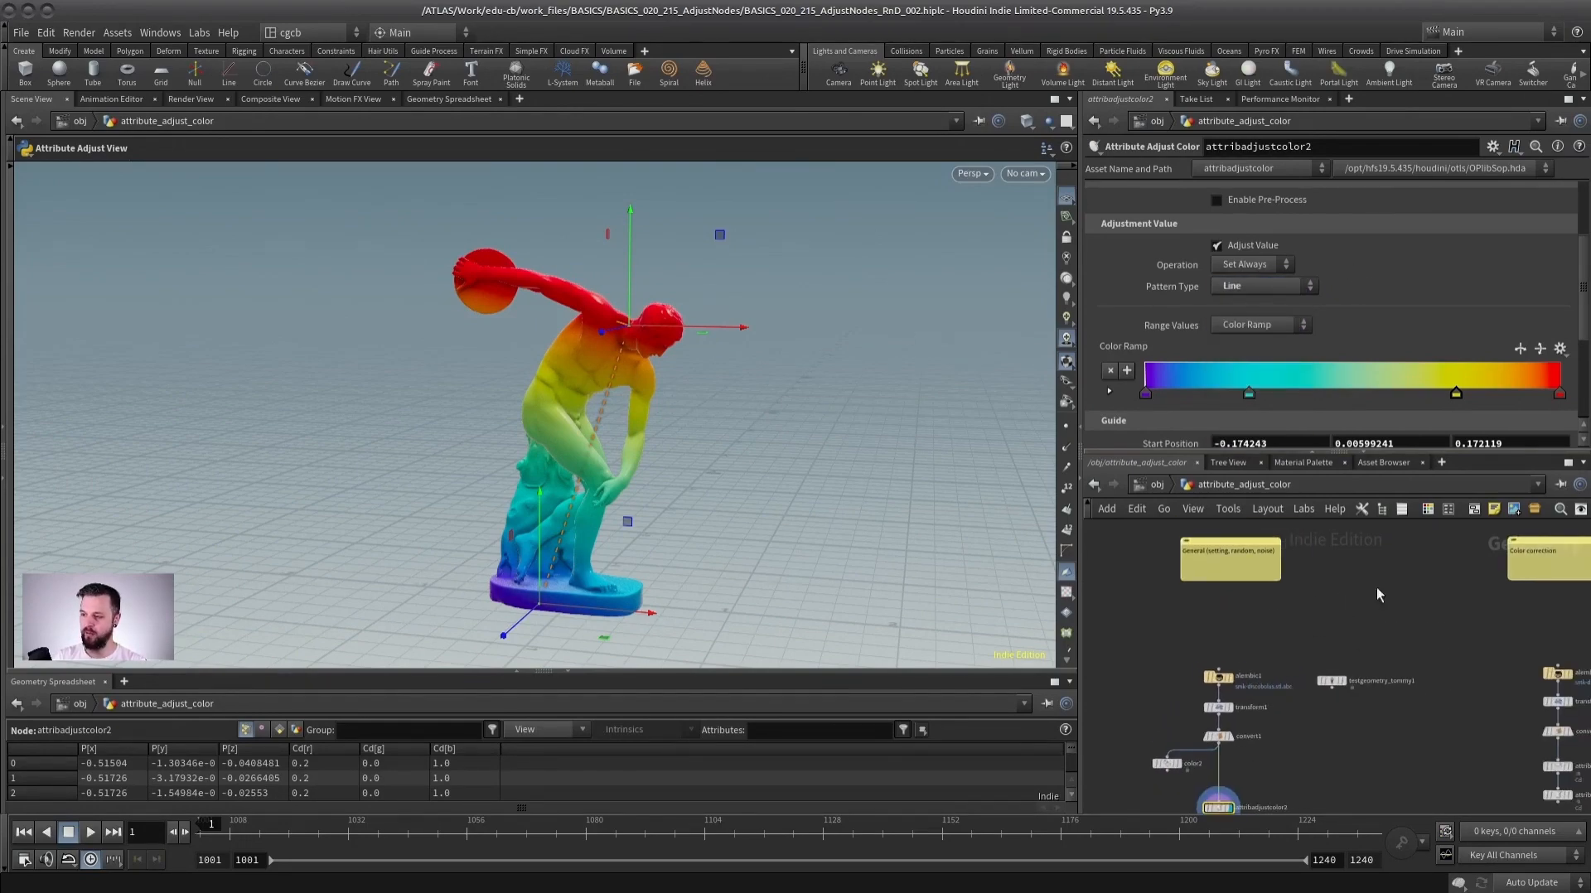
{"action": "middle_click_drag", "start_coordinate": [1397, 589], "coordinate": [1140, 604]}
{"action": "scroll", "coordinate": [1333, 621], "scroll_direction": "up", "scroll_amount": 3}
{"action": "middle_click_drag", "start_coordinate": [1342, 719], "coordinate": [1326, 574]}
{"action": "scroll", "coordinate": [1327, 573], "scroll_direction": "up", "scroll_amount": 3}
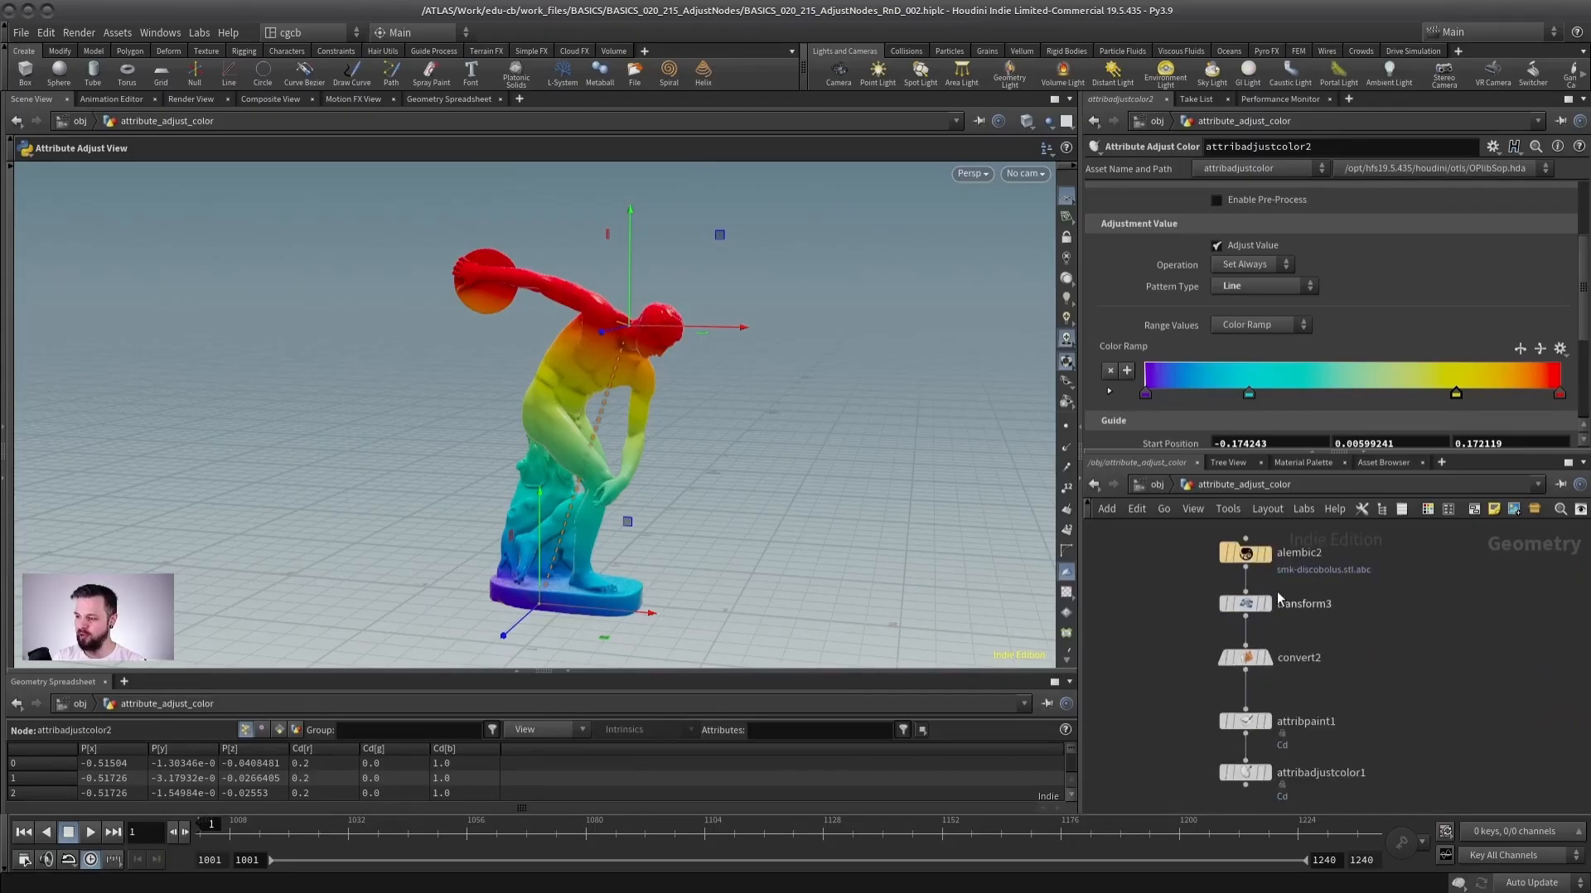
{"action": "left_click", "coordinate": [1266, 657]}
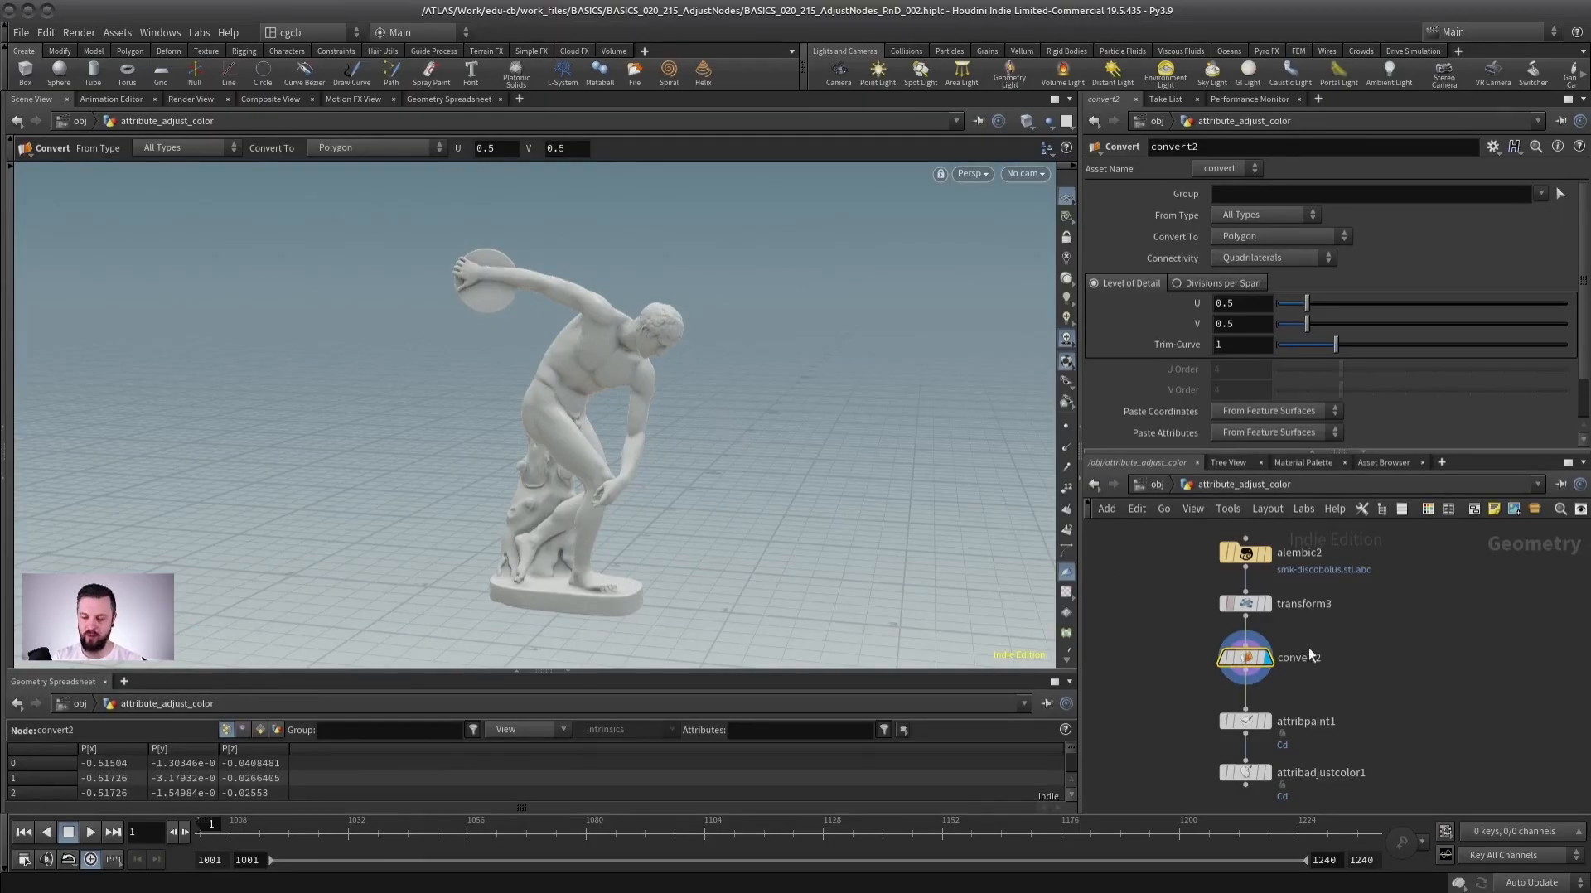
{"action": "key", "text": "Tab"}
{"action": "type", "text": "color"}
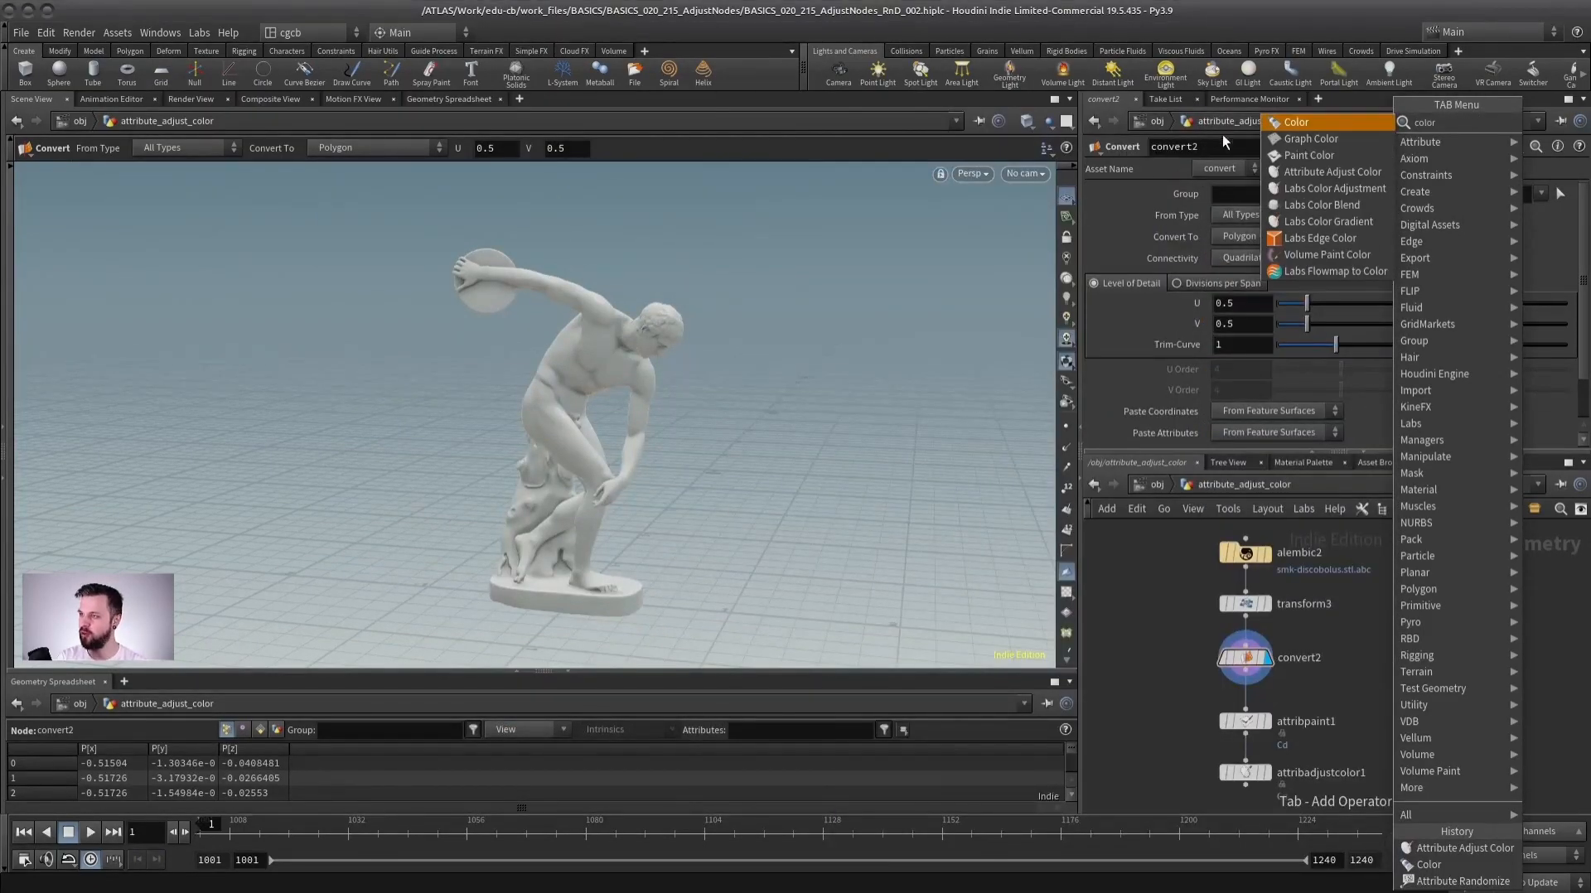
{"action": "left_click", "coordinate": [1153, 645]}
Display the attribpaint1 node to show the hand-painted statue colours.
{"action": "scroll", "coordinate": [1332, 689], "scroll_direction": "up", "scroll_amount": 3}
{"action": "mouse_move", "coordinate": [1342, 677]}
{"action": "middle_mouse_down"}
{"action": "mouse_move", "coordinate": [1318, 605]}
{"action": "mouse_move", "coordinate": [1337, 648]}
{"action": "middle_mouse_up"}
{"action": "scroll", "coordinate": [469, 323], "scroll_direction": "up", "scroll_amount": 3, "text": "alt"}
{"action": "middle_click_drag", "start_coordinate": [469, 323], "coordinate": [455, 256], "text": "alt"}
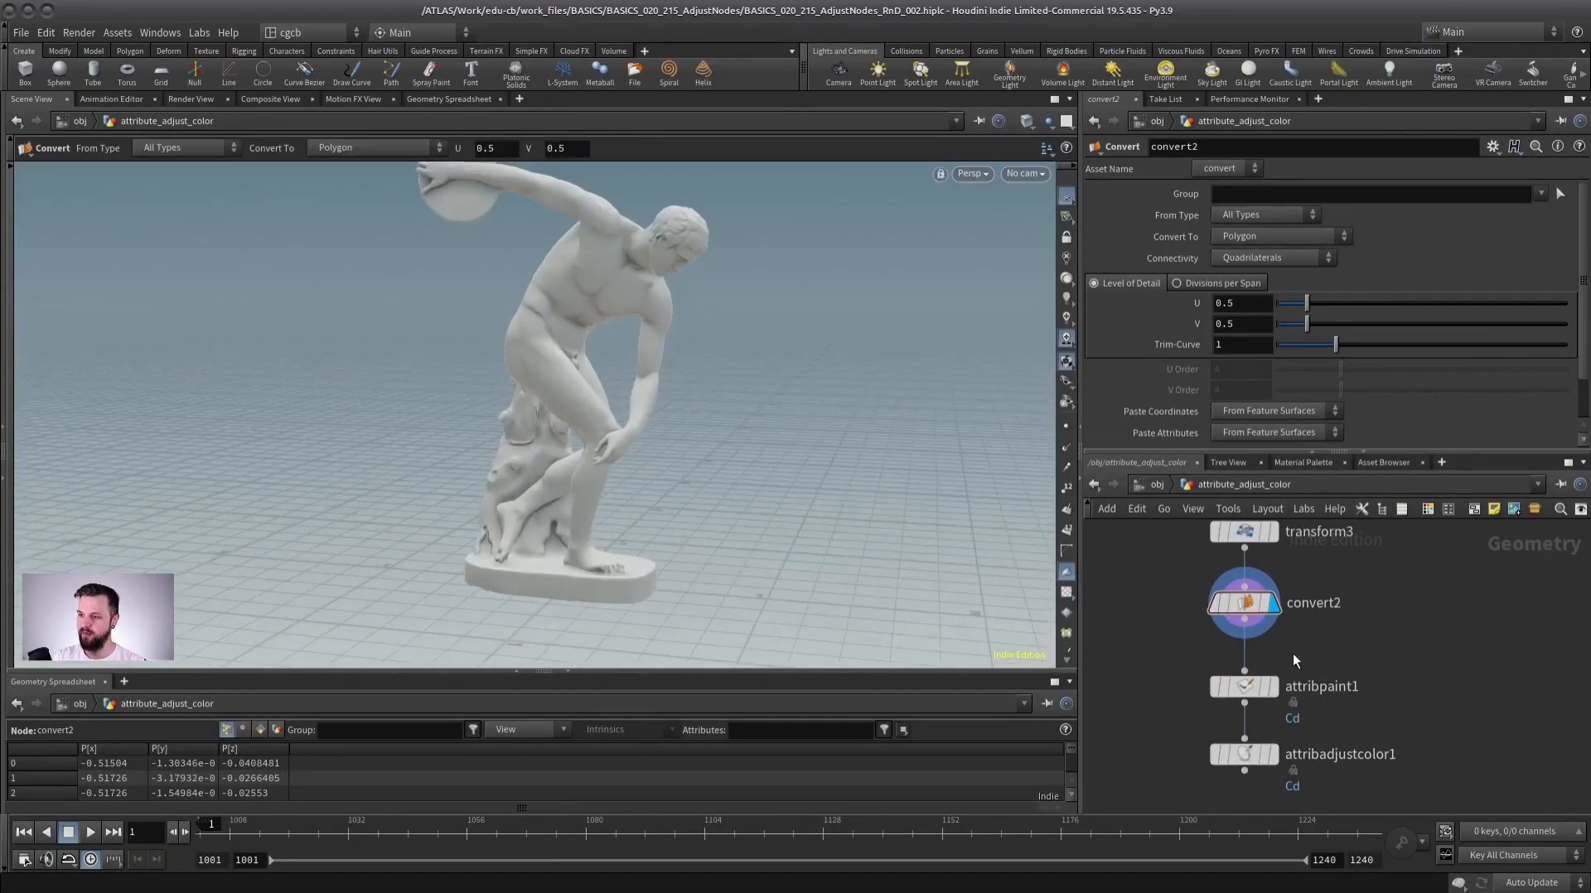
{"action": "left_click", "coordinate": [1271, 693]}
Orbit around the statue to examine the painted colours.
{"action": "left_click_drag", "start_coordinate": [420, 342], "coordinate": [692, 344], "text": "alt"}
{"action": "right_click_drag", "start_coordinate": [693, 344], "coordinate": [738, 391], "text": "alt"}
{"action": "middle_click_drag", "start_coordinate": [738, 390], "coordinate": [854, 362], "text": "alt"}
{"action": "right_click_drag", "start_coordinate": [557, 384], "coordinate": [551, 373], "text": "alt"}
{"action": "middle_click_drag", "start_coordinate": [550, 373], "coordinate": [497, 342], "text": "alt"}
{"action": "mouse_move", "coordinate": [557, 348]}
{"action": "left_mouse_down", "text": "alt"}
{"action": "mouse_move", "coordinate": [292, 390]}
{"action": "mouse_move", "coordinate": [648, 379]}
{"action": "mouse_move", "coordinate": [595, 471]}
{"action": "left_mouse_up", "text": "alt"}
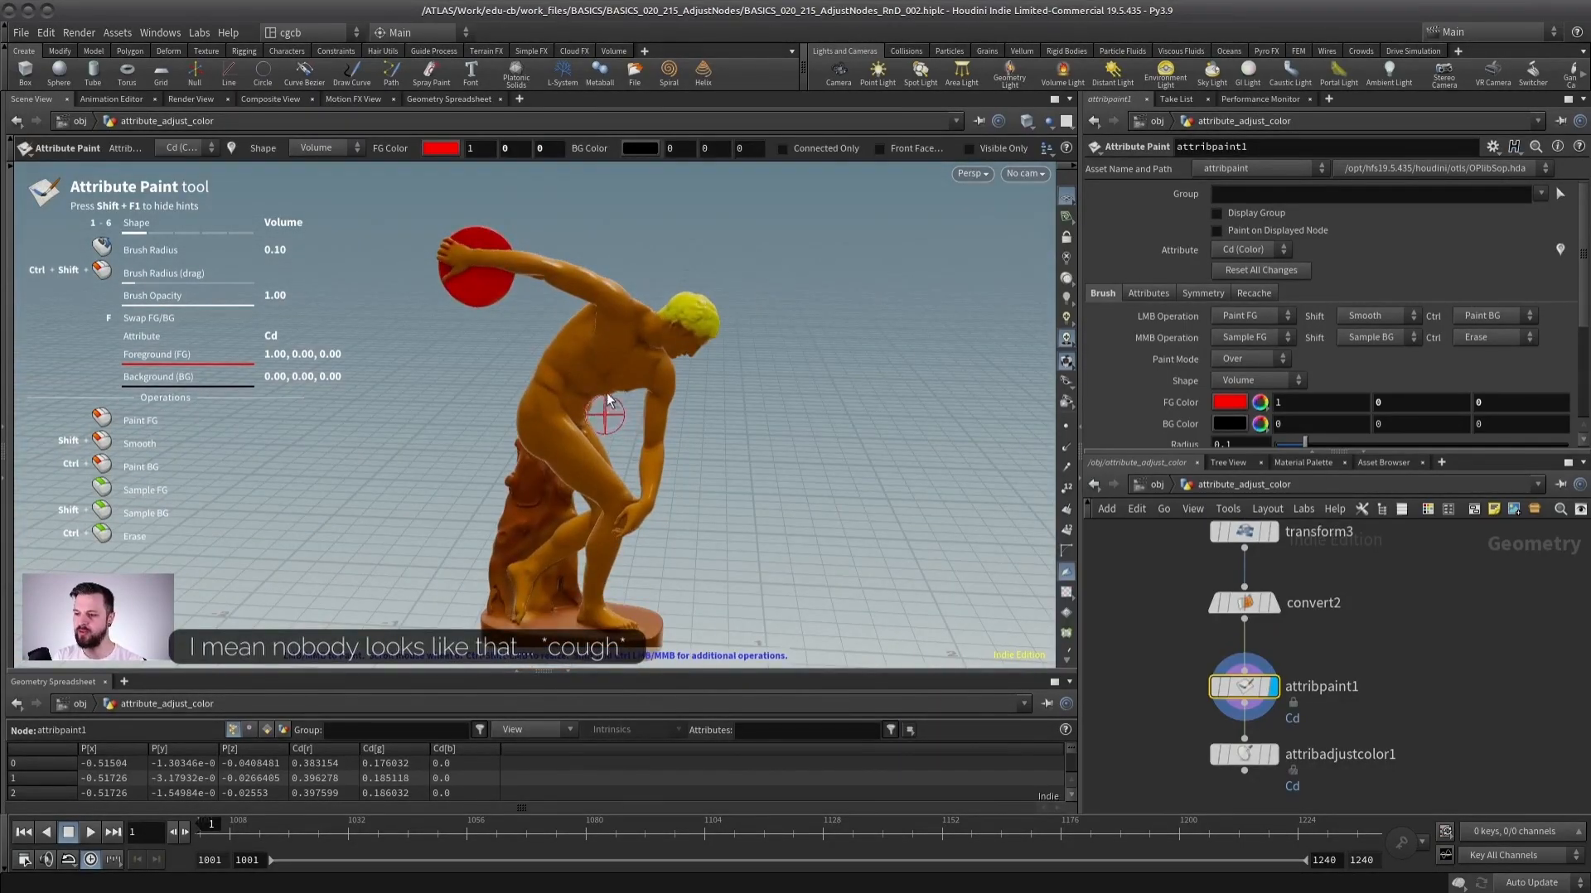
{"action": "left_click_drag", "start_coordinate": [725, 431], "coordinate": [613, 420], "text": "alt"}
{"action": "middle_click_drag", "start_coordinate": [613, 420], "coordinate": [619, 460], "text": "alt"}
{"action": "right_click_drag", "start_coordinate": [620, 461], "coordinate": [643, 410], "text": "alt"}
{"action": "middle_click_drag", "start_coordinate": [643, 410], "coordinate": [665, 377], "text": "alt"}
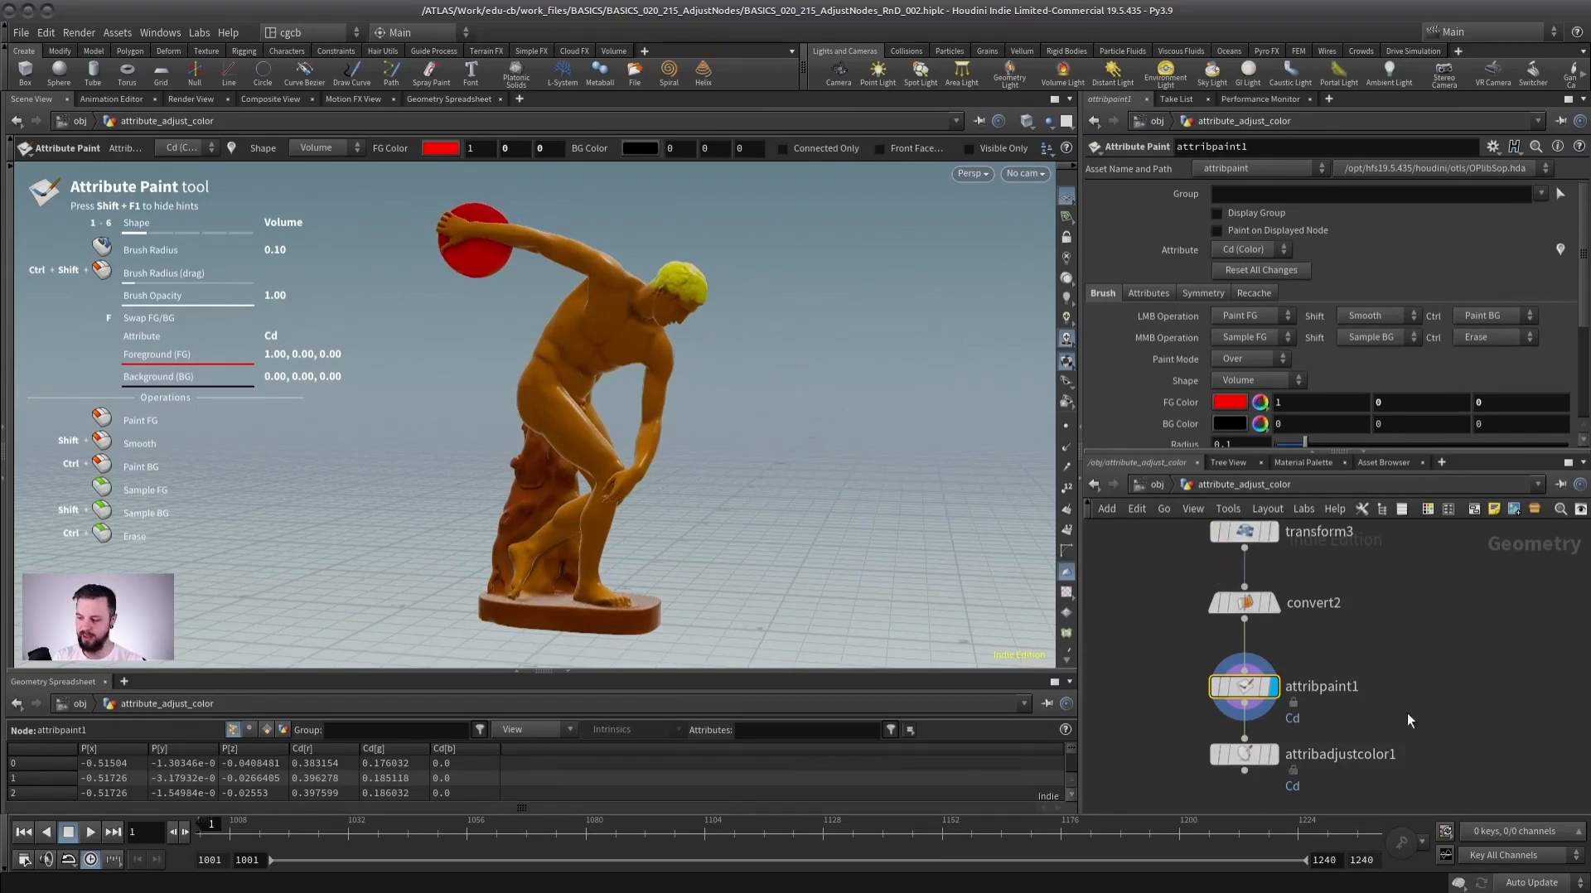
Display the attribadjustcolor1 node and enable its Color Correction.
{"action": "left_click", "coordinate": [1273, 755]}
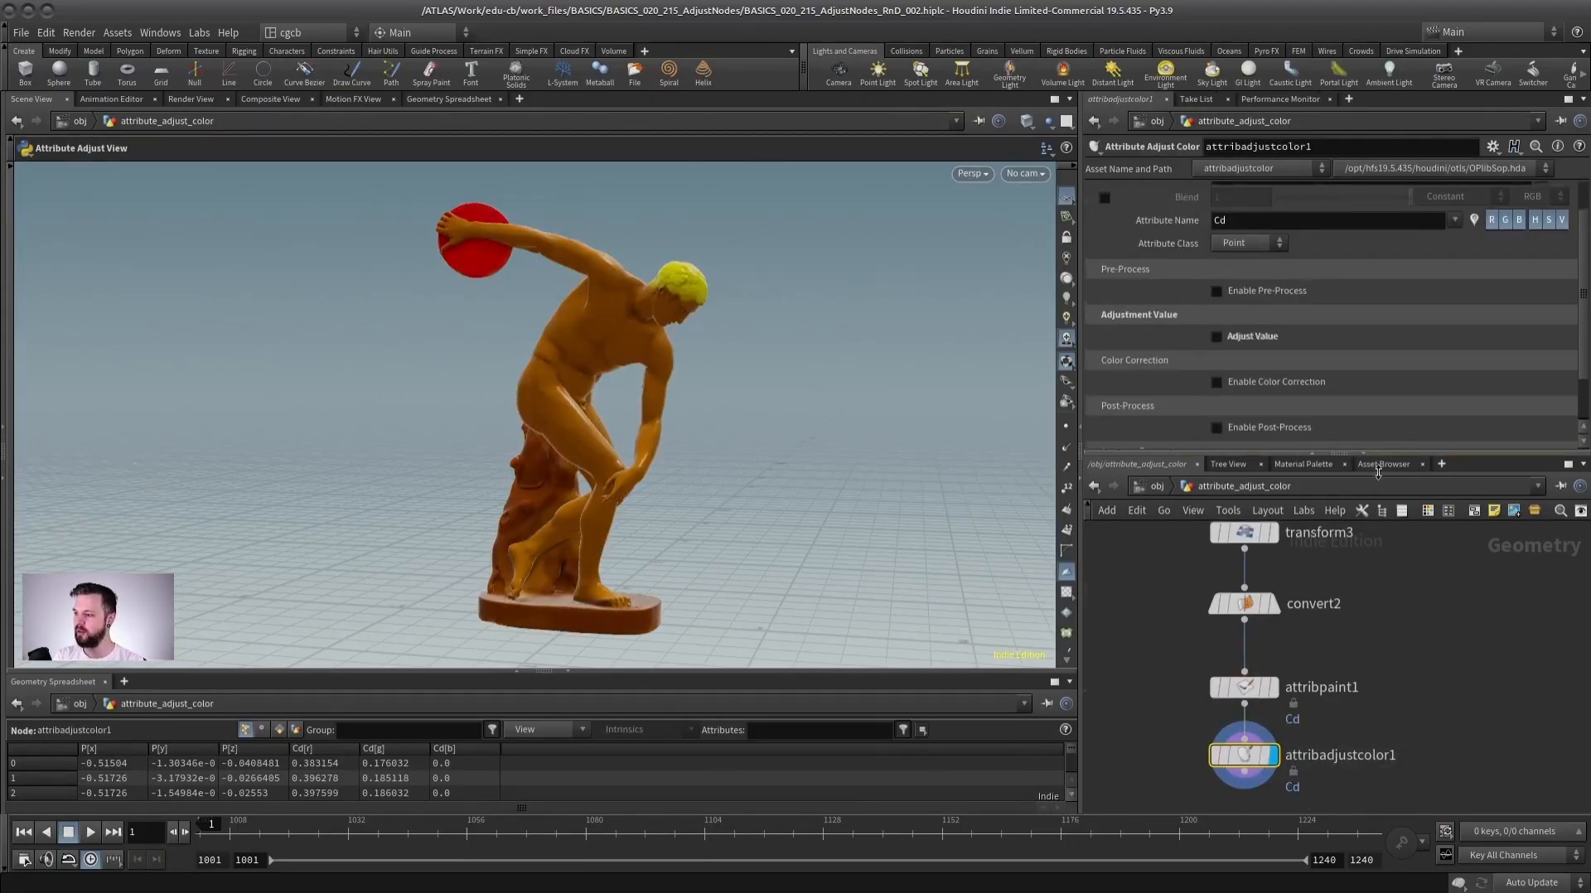
{"action": "left_click_drag", "start_coordinate": [1367, 453], "coordinate": [1367, 627]}
{"action": "left_click", "coordinate": [1267, 377]}
{"action": "left_click", "coordinate": [1244, 379]}
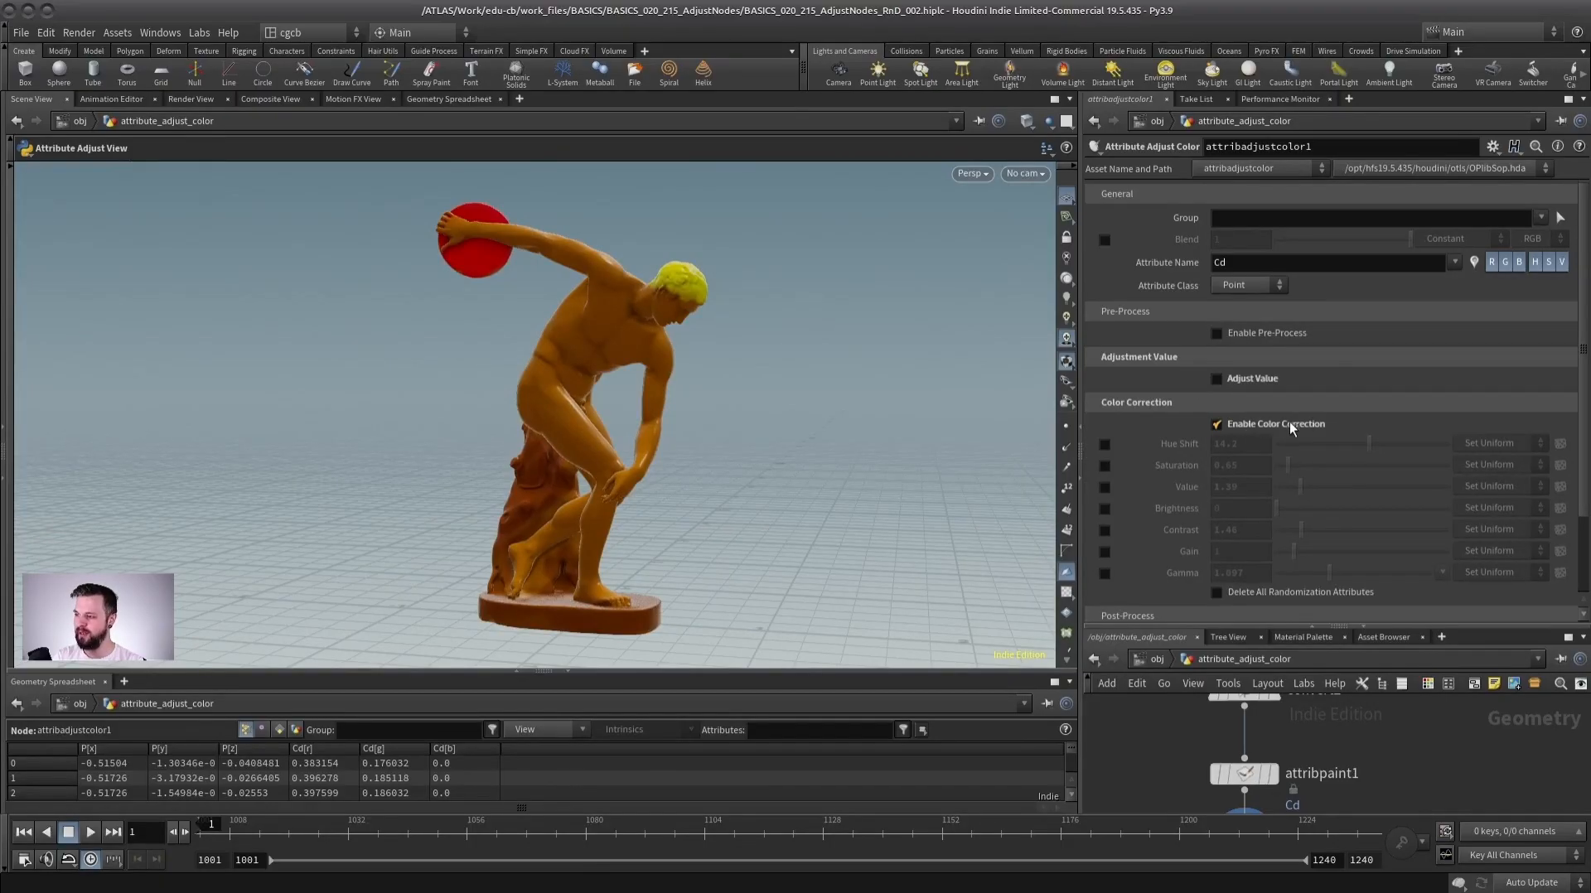
Enable the Saturation correction on attribadjustcolor1 and adjust its slider.
{"action": "left_click", "coordinate": [1104, 466]}
{"action": "mouse_move", "coordinate": [1288, 466]}
{"action": "left_mouse_down"}
{"action": "mouse_move", "coordinate": [1372, 466]}
{"action": "mouse_move", "coordinate": [1263, 466]}
{"action": "mouse_move", "coordinate": [1295, 466]}
{"action": "mouse_move", "coordinate": [1282, 465]}
{"action": "left_mouse_up"}
{"action": "mouse_move", "coordinate": [603, 369]}
{"action": "left_mouse_down", "text": "alt"}
{"action": "mouse_move", "coordinate": [784, 364]}
{"action": "mouse_move", "coordinate": [600, 379]}
{"action": "left_mouse_up", "text": "alt"}
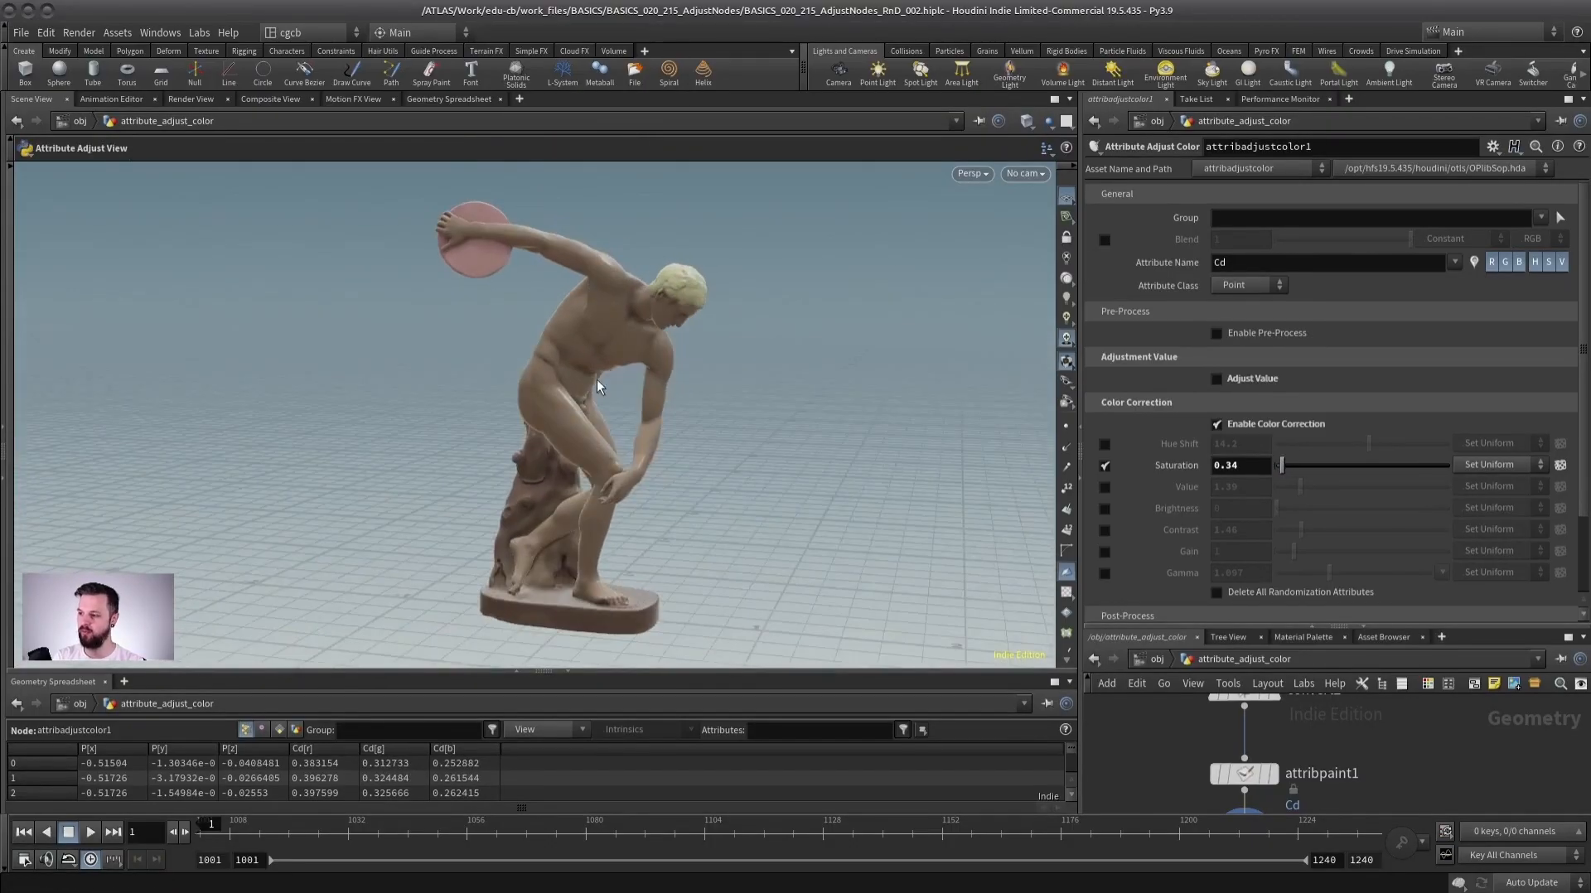
Disable Saturation and enable Hue Shift, setting it to 66.
{"action": "left_click", "coordinate": [1105, 465]}
{"action": "left_click", "coordinate": [1110, 444]}
{"action": "mouse_move", "coordinate": [1368, 443]}
{"action": "left_mouse_down"}
{"action": "mouse_move", "coordinate": [1304, 448]}
{"action": "mouse_move", "coordinate": [1395, 441]}
{"action": "left_mouse_up"}
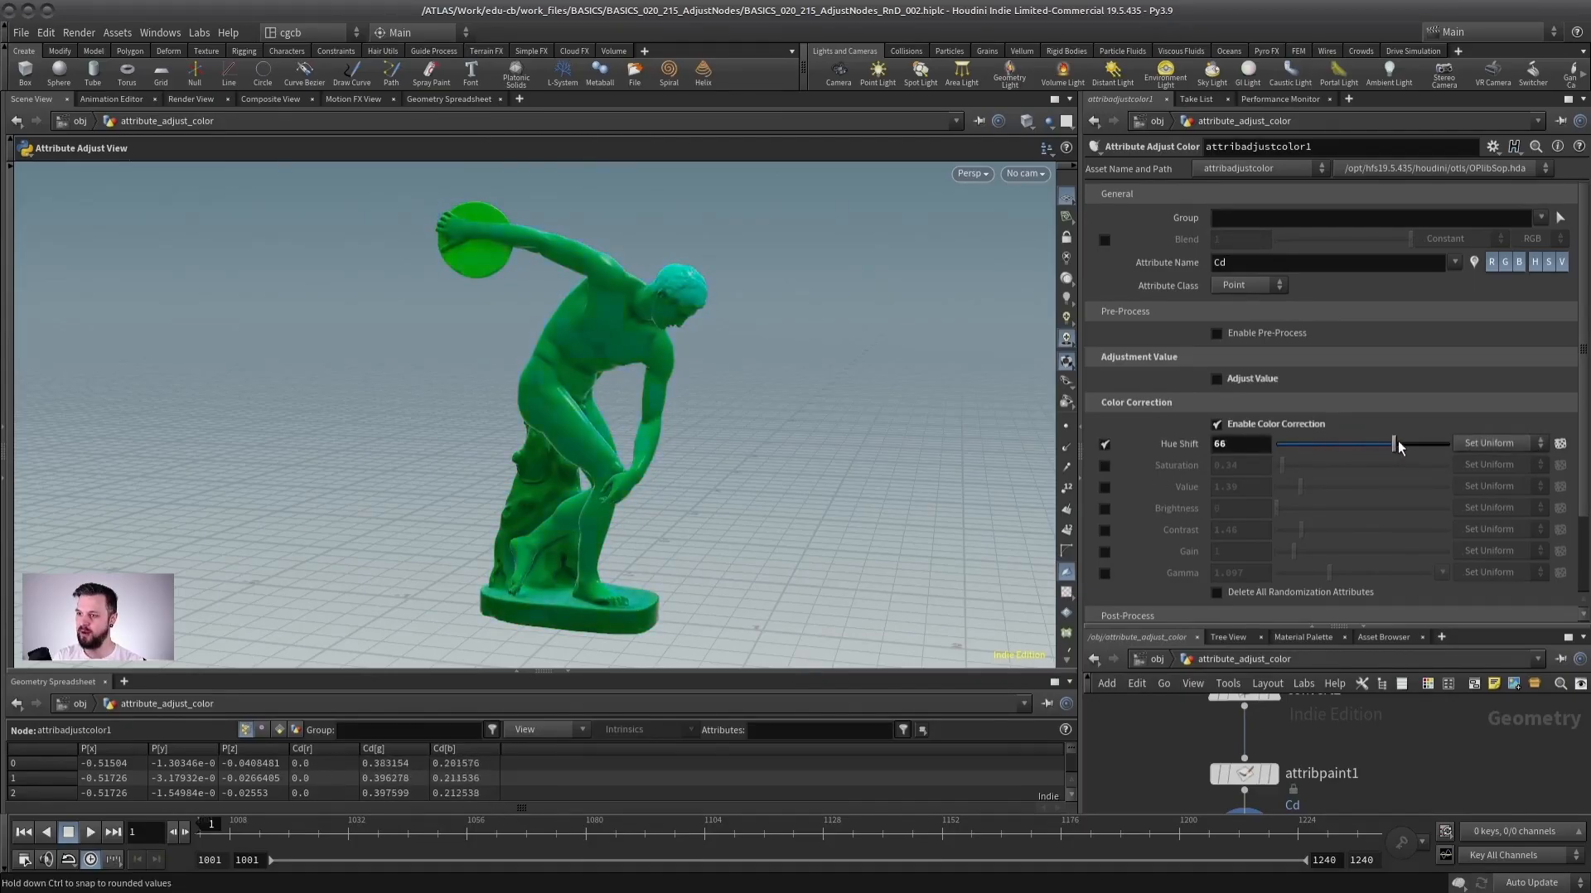
Turn off Hue Shift, briefly test Brightness, and enable the Contrast correction instead.
{"action": "left_click", "coordinate": [1107, 444]}
{"action": "left_click", "coordinate": [1104, 508]}
{"action": "mouse_move", "coordinate": [1276, 508]}
{"action": "left_mouse_down"}
{"action": "mouse_move", "coordinate": [1311, 510]}
{"action": "mouse_move", "coordinate": [1276, 508]}
{"action": "mouse_move", "coordinate": [1282, 536]}
{"action": "left_mouse_up"}
{"action": "left_click", "coordinate": [1104, 508]}
{"action": "left_click", "coordinate": [1105, 529]}
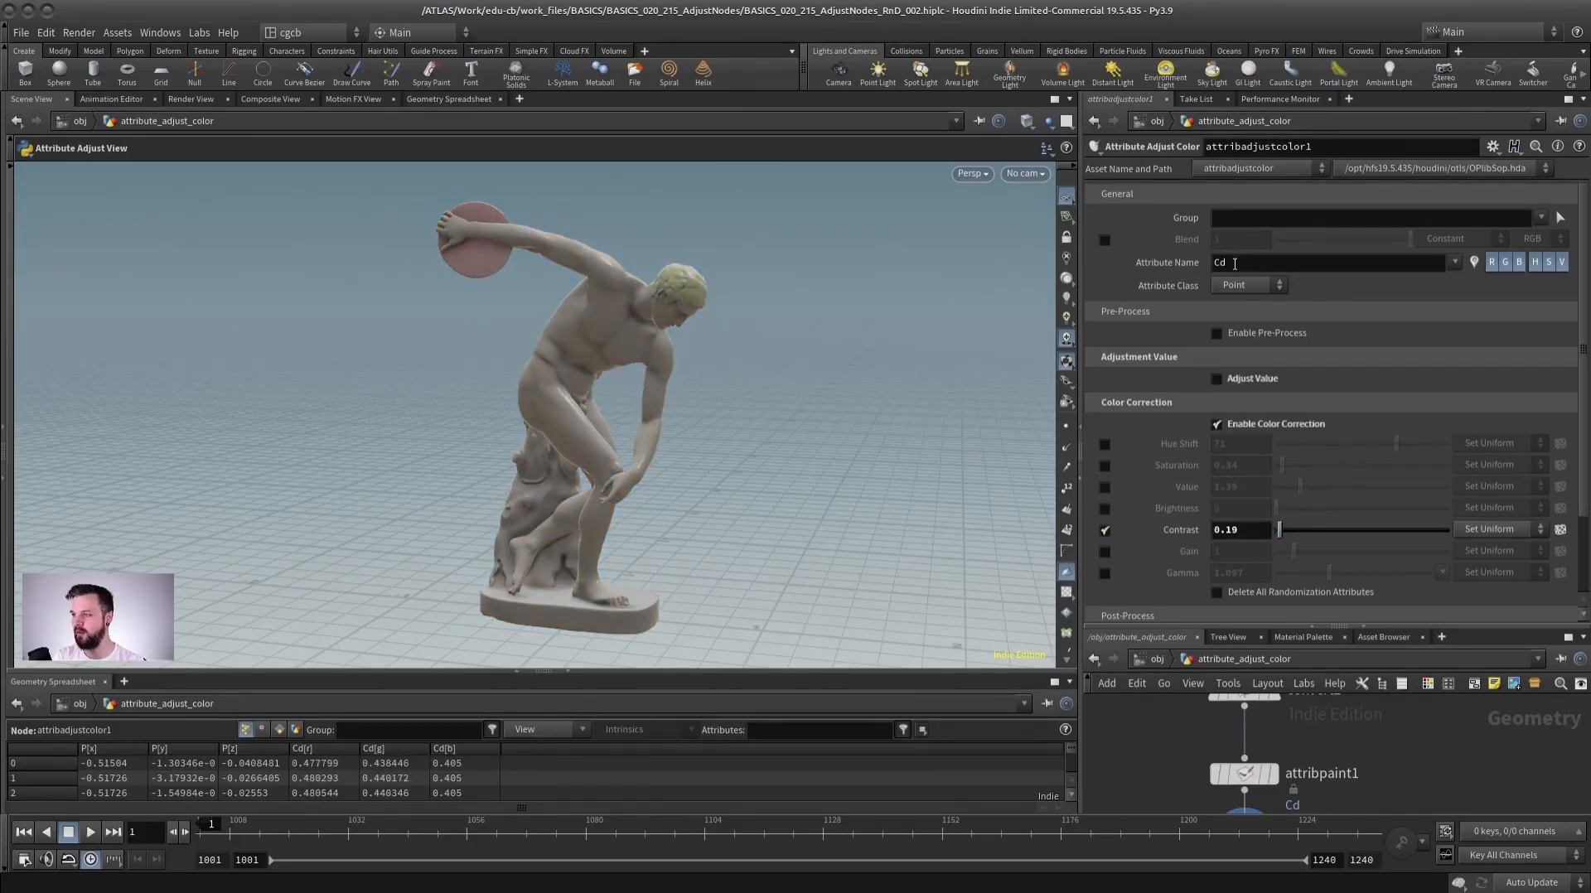
Browse the network to locate the tree-scattering setup.
{"action": "left_click", "coordinate": [1259, 264]}
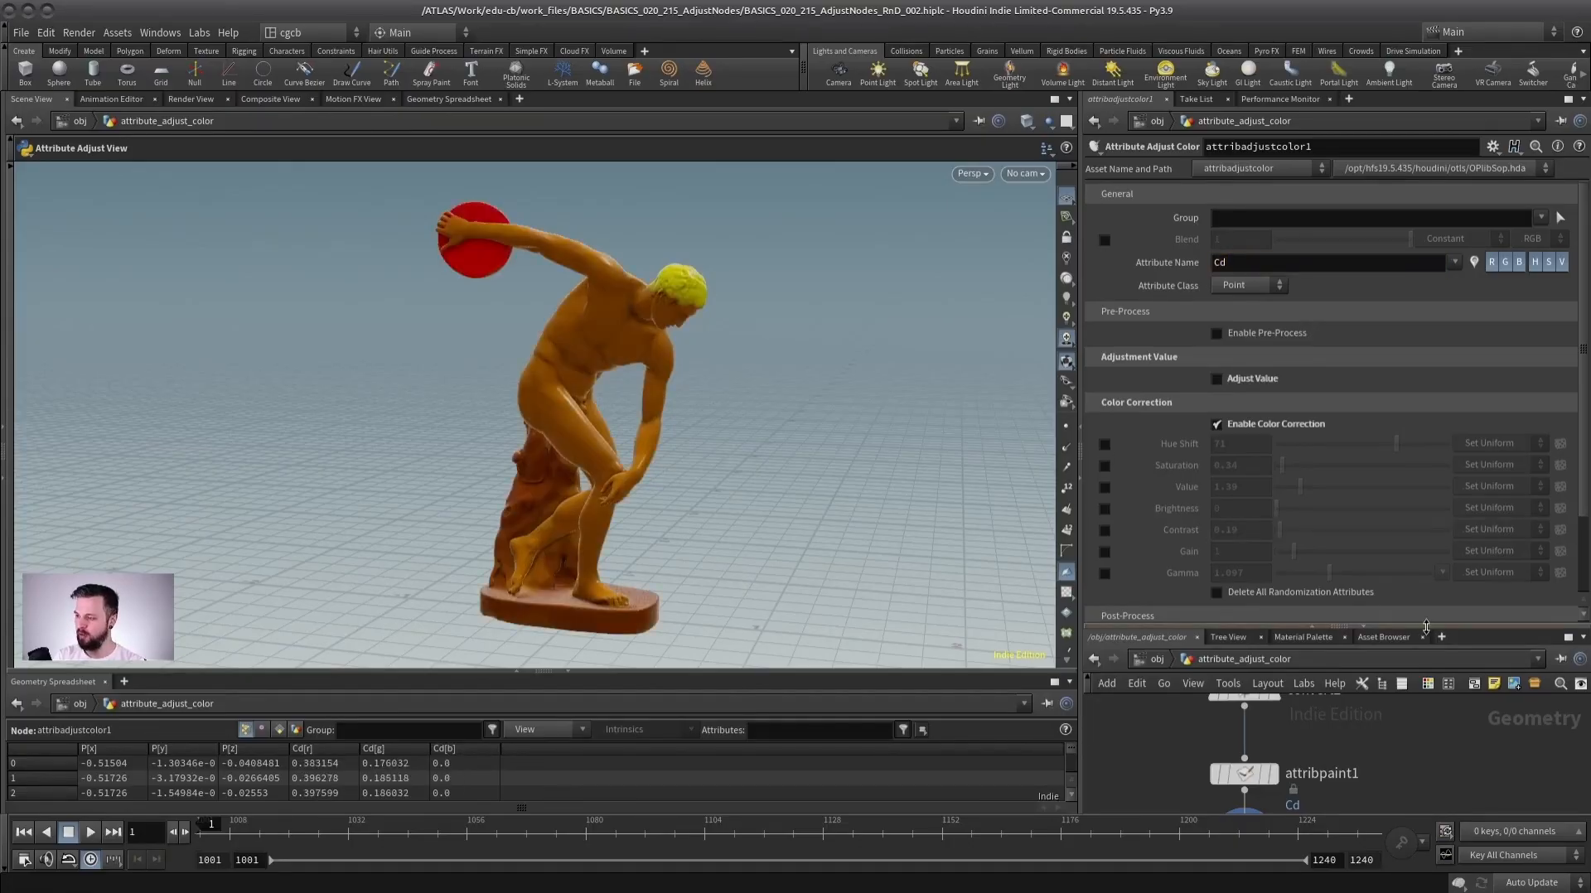
{"action": "left_click_drag", "start_coordinate": [1423, 628], "coordinate": [1410, 259]}
{"action": "scroll", "coordinate": [1400, 514], "scroll_direction": "down", "scroll_amount": 2}
{"action": "middle_click_drag", "start_coordinate": [1543, 459], "coordinate": [1364, 564]}
{"action": "scroll", "coordinate": [1345, 518], "scroll_direction": "down", "scroll_amount": 4}
{"action": "middle_click_drag", "start_coordinate": [1350, 495], "coordinate": [1306, 519]}
{"action": "middle_click_drag", "start_coordinate": [1575, 487], "coordinate": [1339, 488]}
{"action": "scroll", "coordinate": [1352, 457], "scroll_direction": "up", "scroll_amount": 7}
{"action": "middle_click_drag", "start_coordinate": [1483, 415], "coordinate": [1274, 344]}
{"action": "scroll", "coordinate": [1309, 527], "scroll_direction": "down", "scroll_amount": 2}
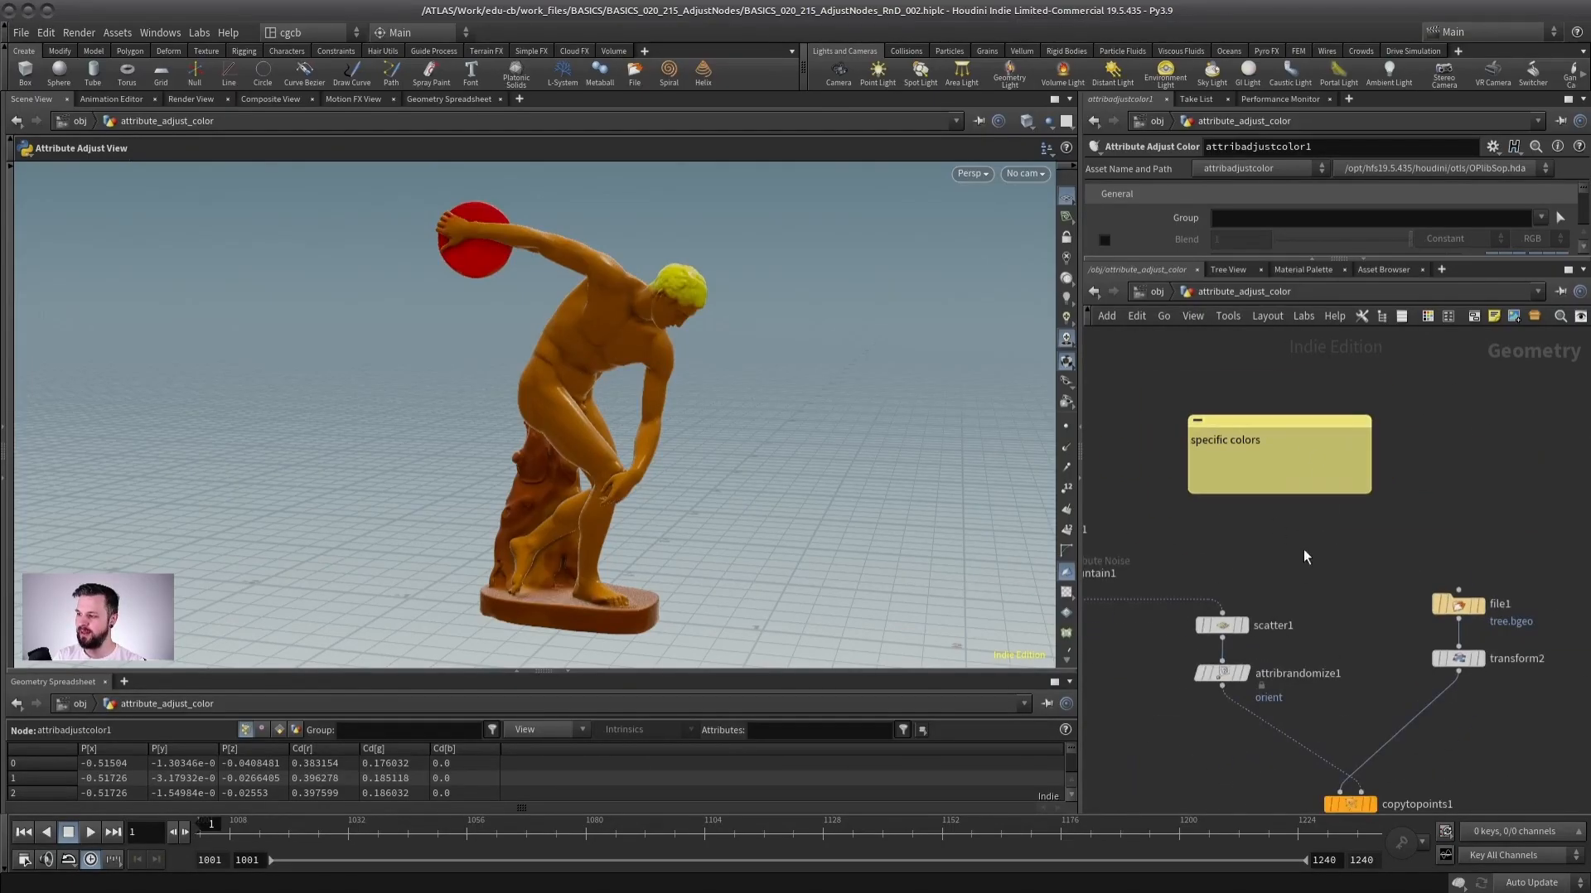
{"action": "middle_click_drag", "start_coordinate": [1294, 559], "coordinate": [1308, 444]}
{"action": "middle_click_drag", "start_coordinate": [1353, 503], "coordinate": [1380, 501]}
{"action": "scroll", "coordinate": [1378, 509], "scroll_direction": "down", "scroll_amount": 1}
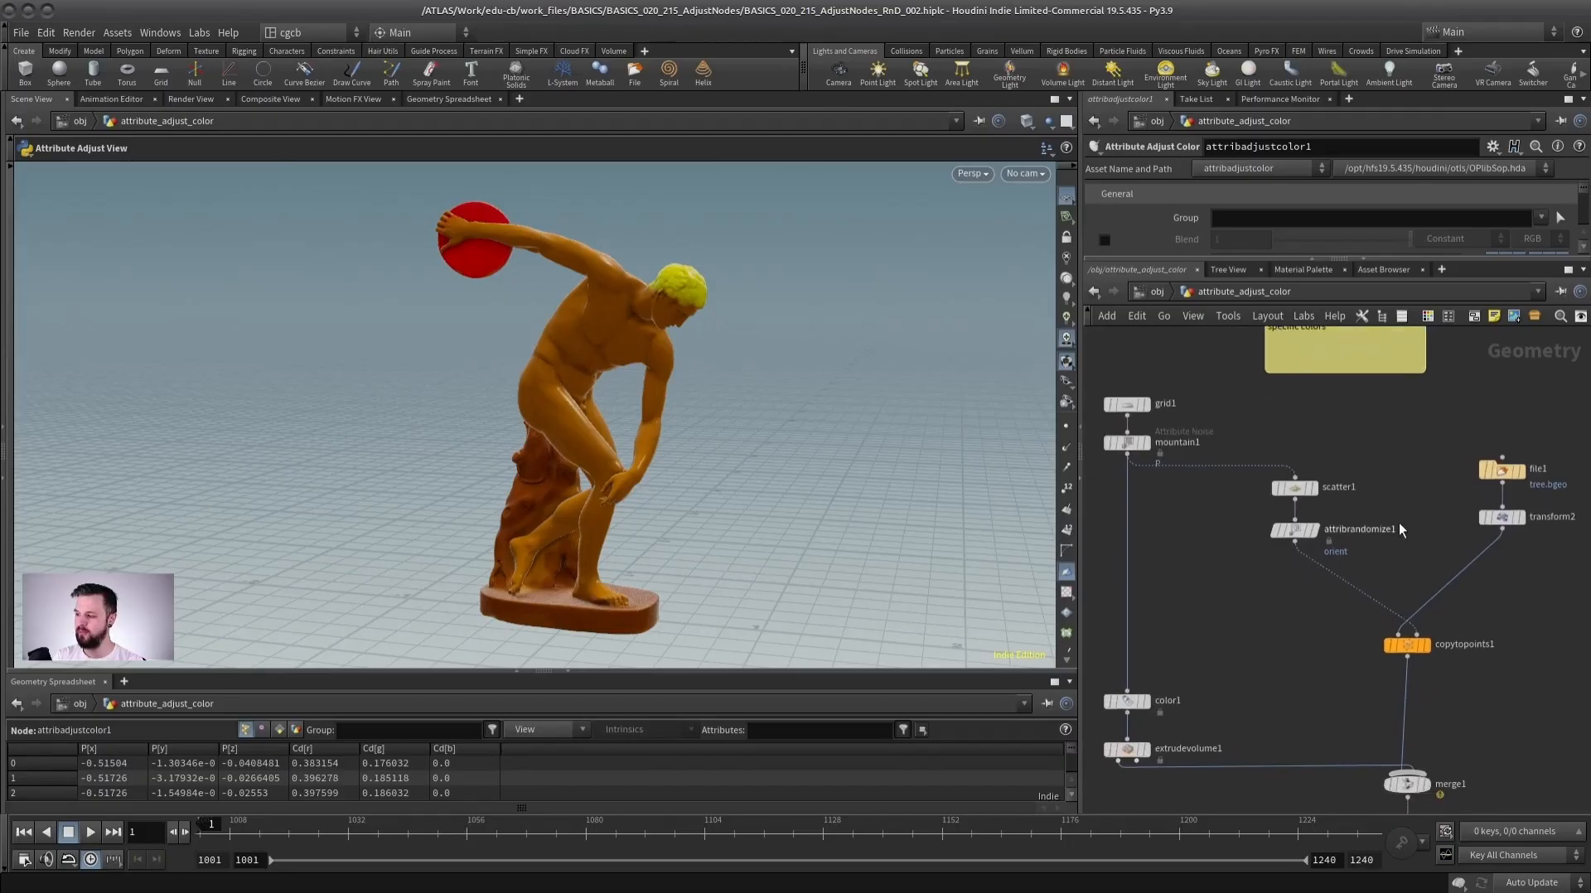
{"action": "middle_click_drag", "start_coordinate": [1384, 466], "coordinate": [1354, 504]}
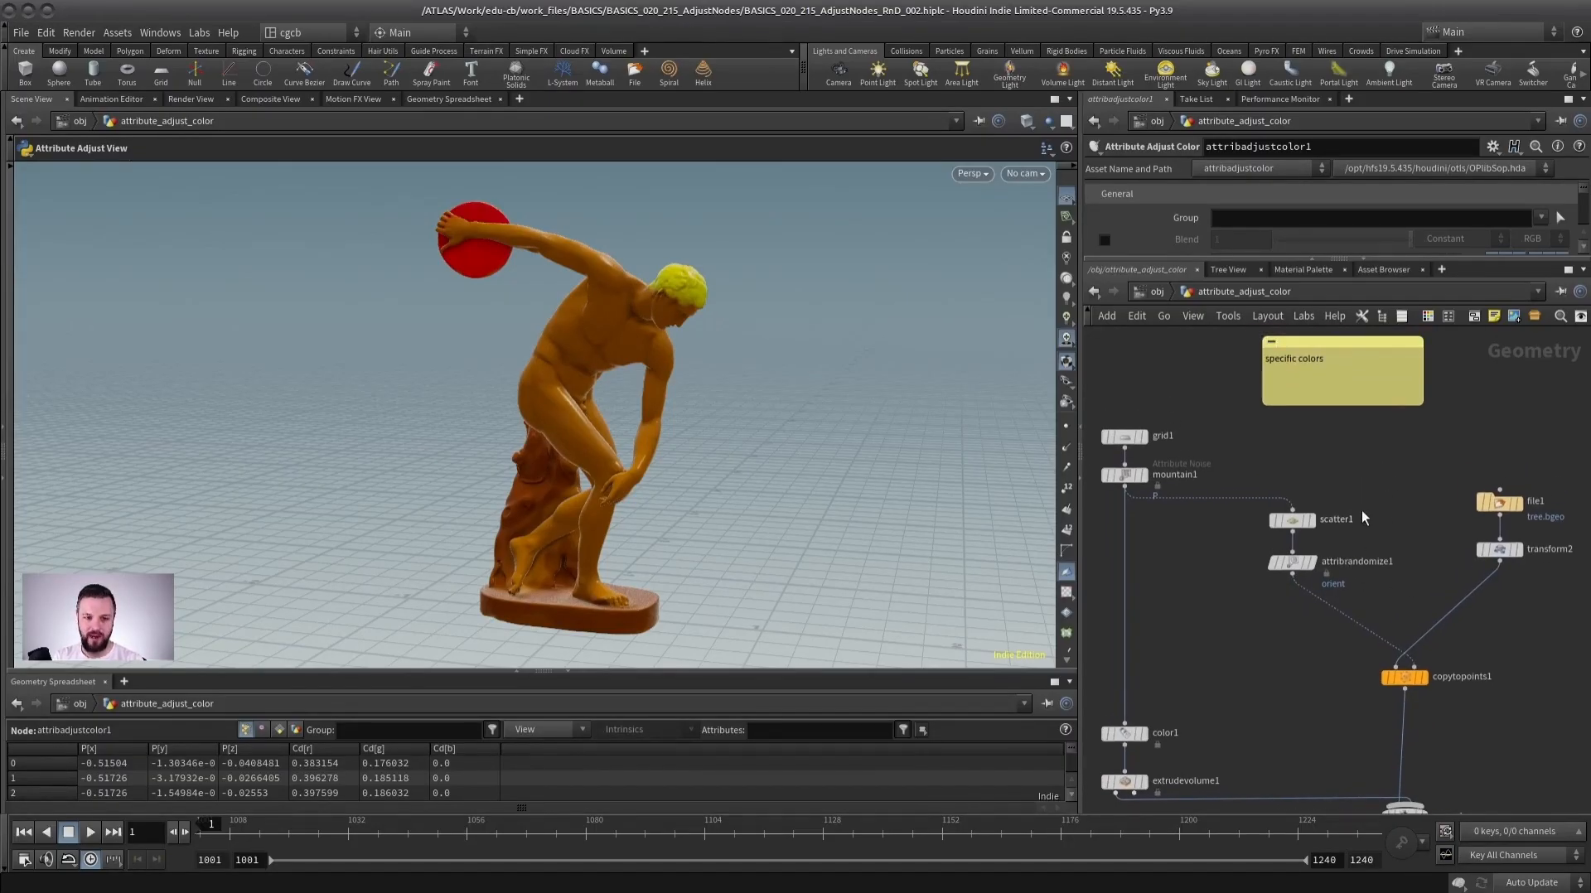
{"action": "scroll", "coordinate": [1360, 509], "scroll_direction": "up", "scroll_amount": 1}
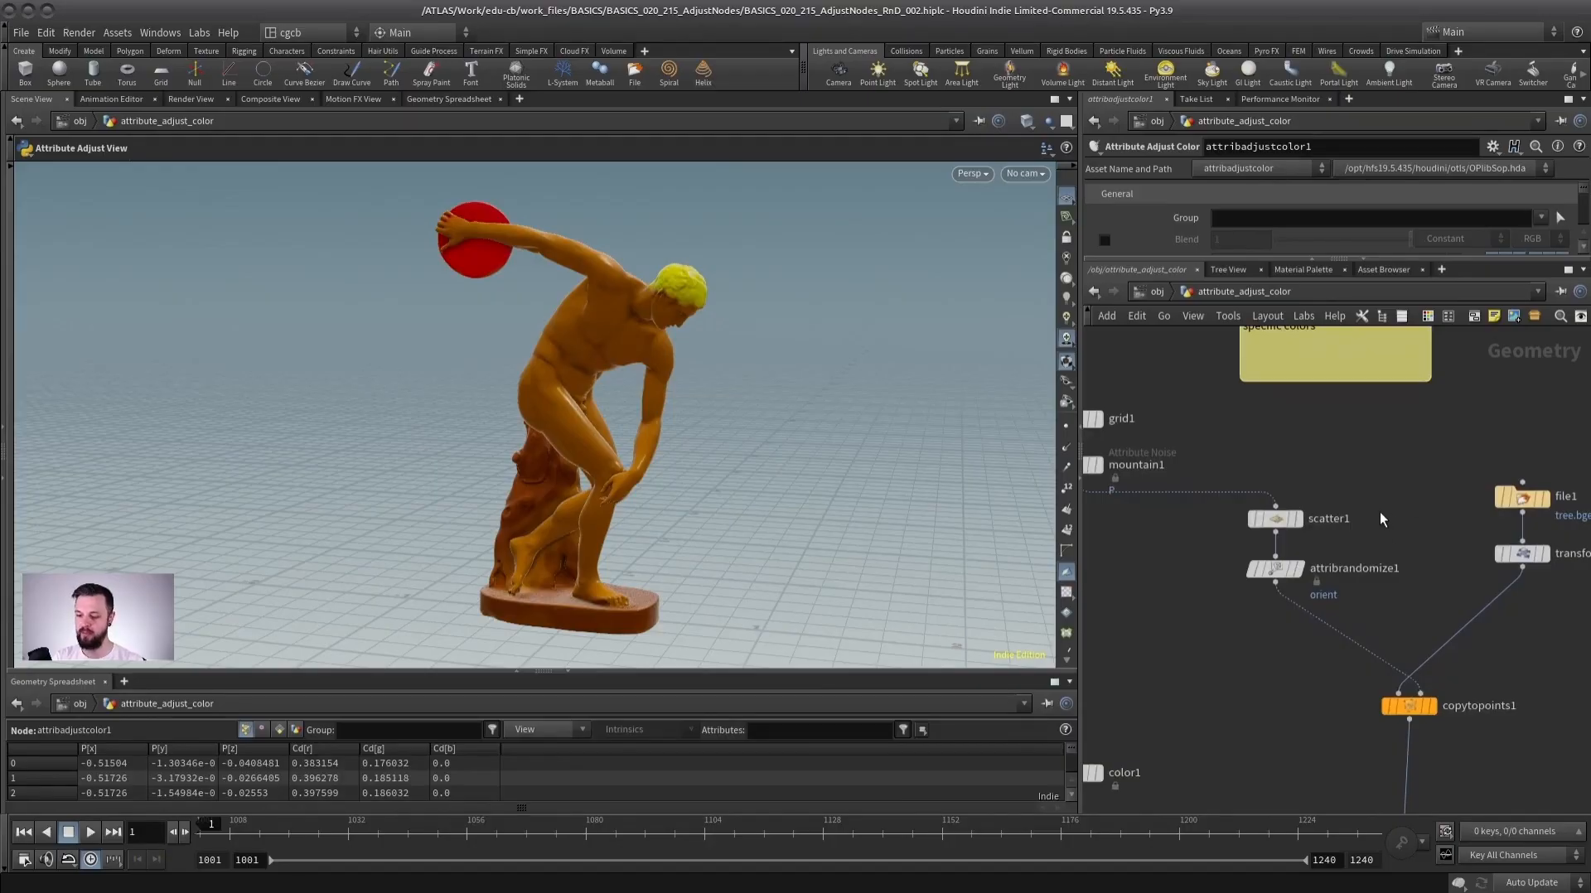
{"action": "middle_click_drag", "start_coordinate": [1385, 523], "coordinate": [1386, 421]}
Display the copytopoints1 node and frame the scattered trees in the viewport.
{"action": "left_click", "coordinate": [1363, 609]}
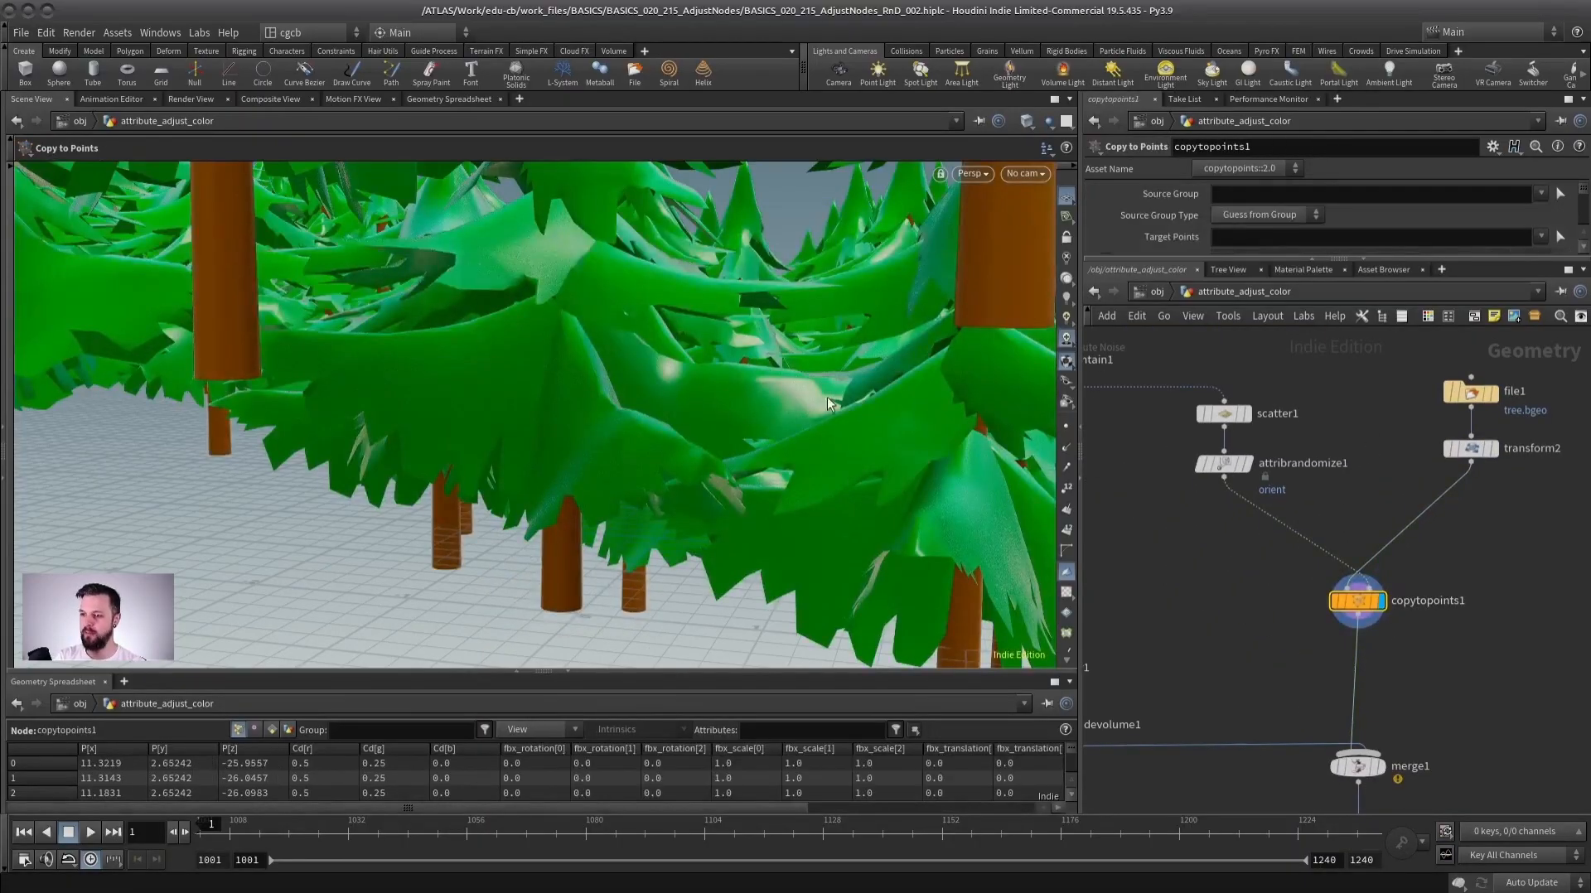
{"action": "key", "text": "space+g"}
{"action": "left_click_drag", "start_coordinate": [639, 440], "coordinate": [662, 506]}
{"action": "right_click_drag", "start_coordinate": [662, 506], "coordinate": [780, 435]}
{"action": "middle_click_drag", "start_coordinate": [1428, 755], "coordinate": [1418, 564]}
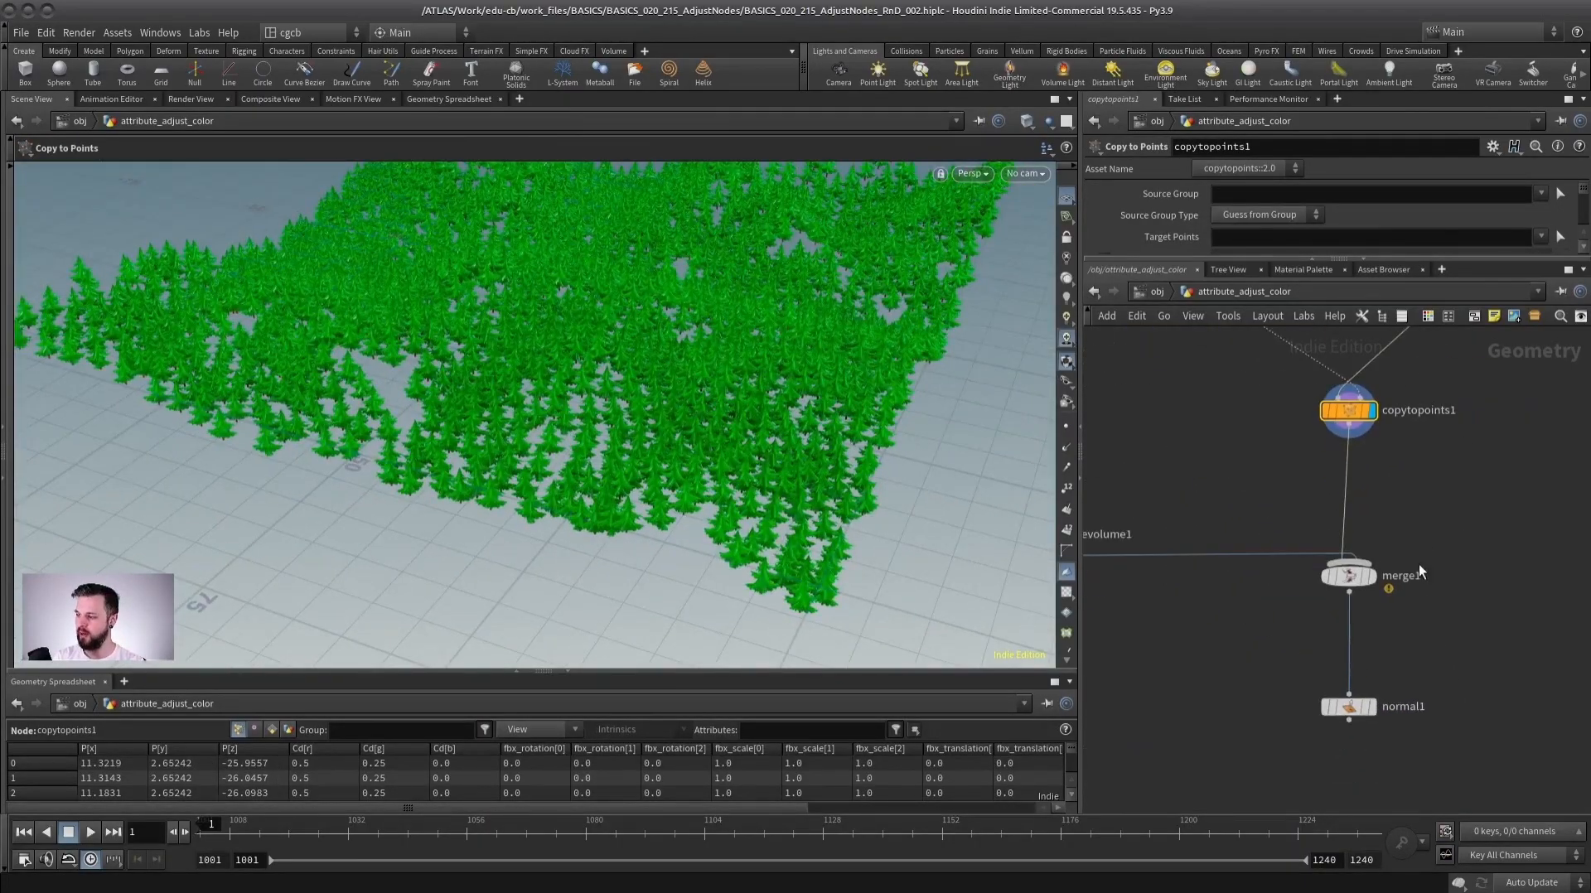
Display the normal1 node and view the forest across the terrain.
{"action": "left_click", "coordinate": [1355, 707]}
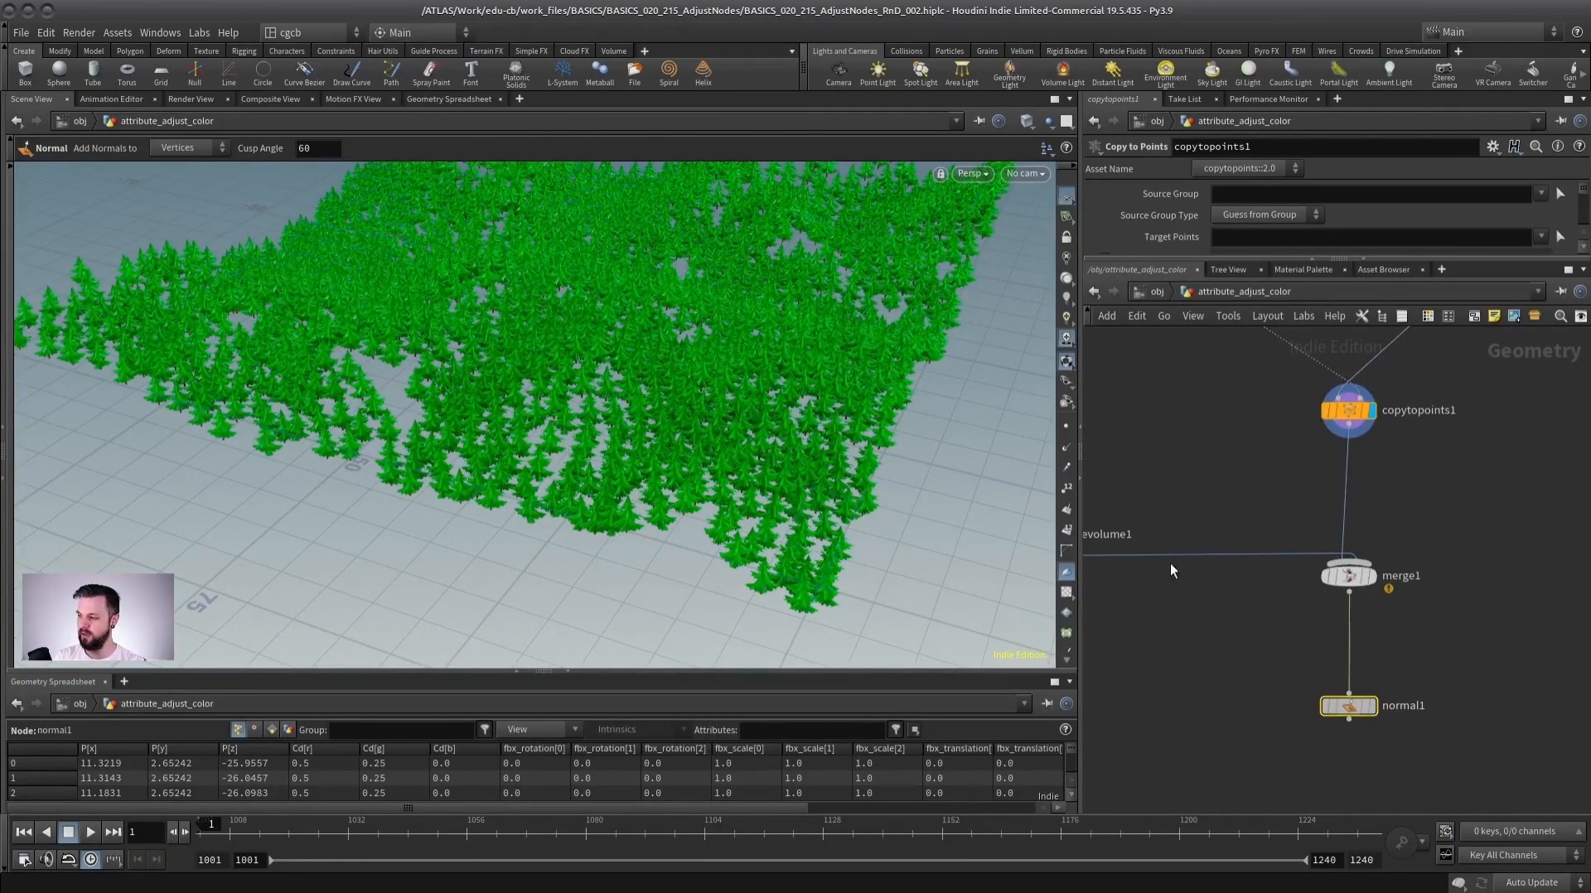
{"action": "left_click_drag", "start_coordinate": [576, 369], "coordinate": [633, 407], "text": "alt"}
{"action": "right_click_drag", "start_coordinate": [632, 407], "coordinate": [584, 415], "text": "alt"}
{"action": "left_click_drag", "start_coordinate": [585, 414], "coordinate": [597, 402], "text": "alt"}
{"action": "scroll", "coordinate": [1443, 514], "scroll_direction": "down", "scroll_amount": 2}
{"action": "middle_click_drag", "start_coordinate": [1414, 431], "coordinate": [1380, 554]}
{"action": "scroll", "coordinate": [1359, 479], "scroll_direction": "up", "scroll_amount": 2}
{"action": "scroll", "coordinate": [1359, 478], "scroll_direction": "up", "scroll_amount": 2}
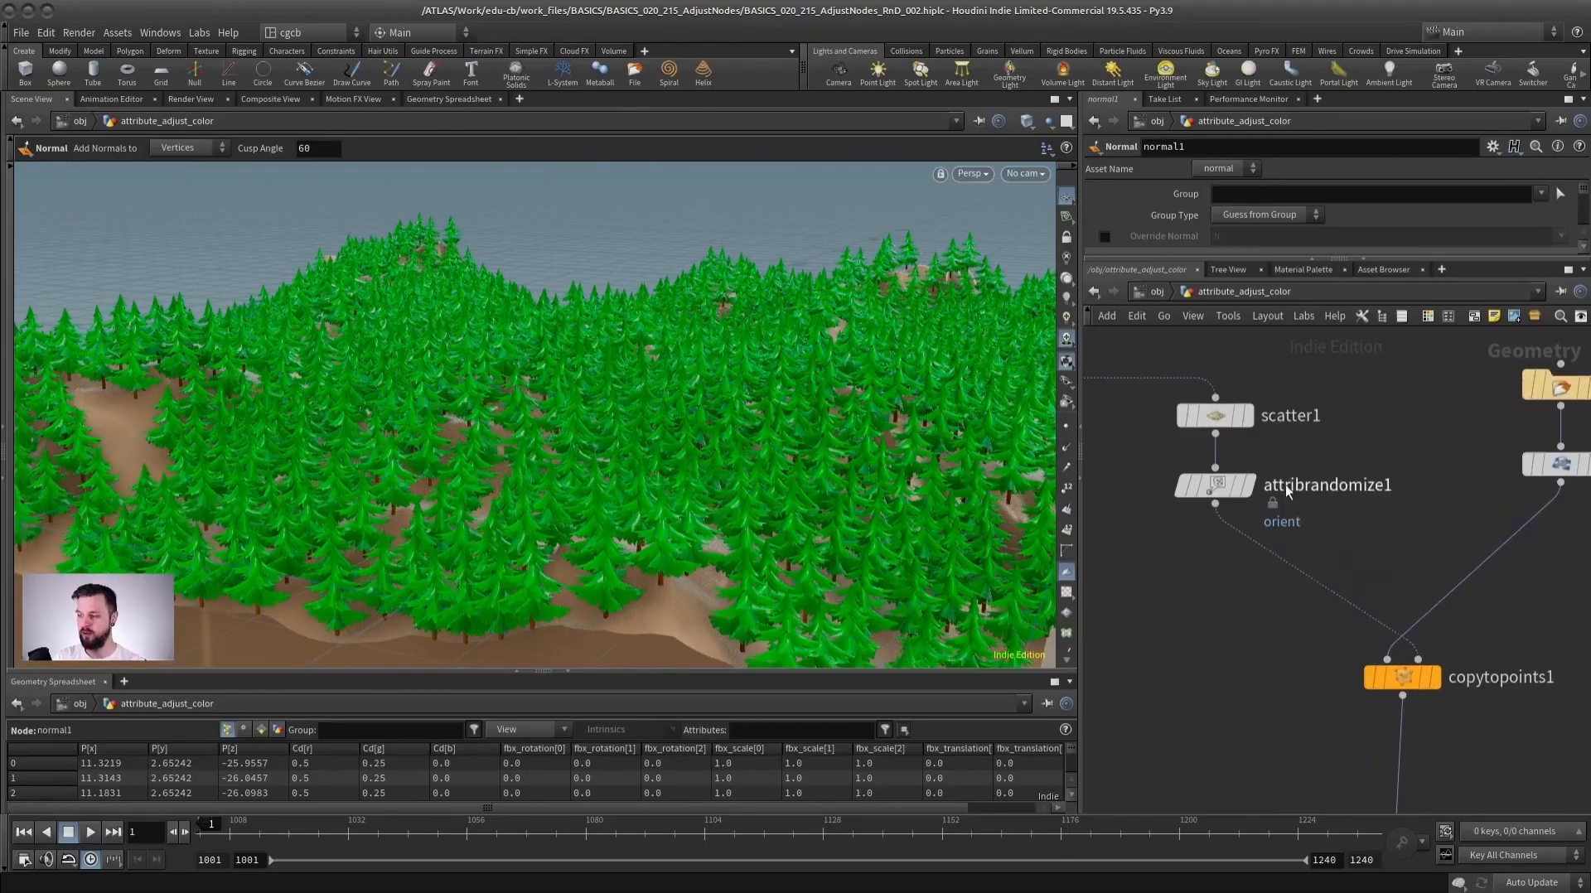
Add an Attribute Randomize node on Cd below attribrandomize1 and display the copytopoints1 result.
{"action": "left_click", "coordinate": [1249, 487]}
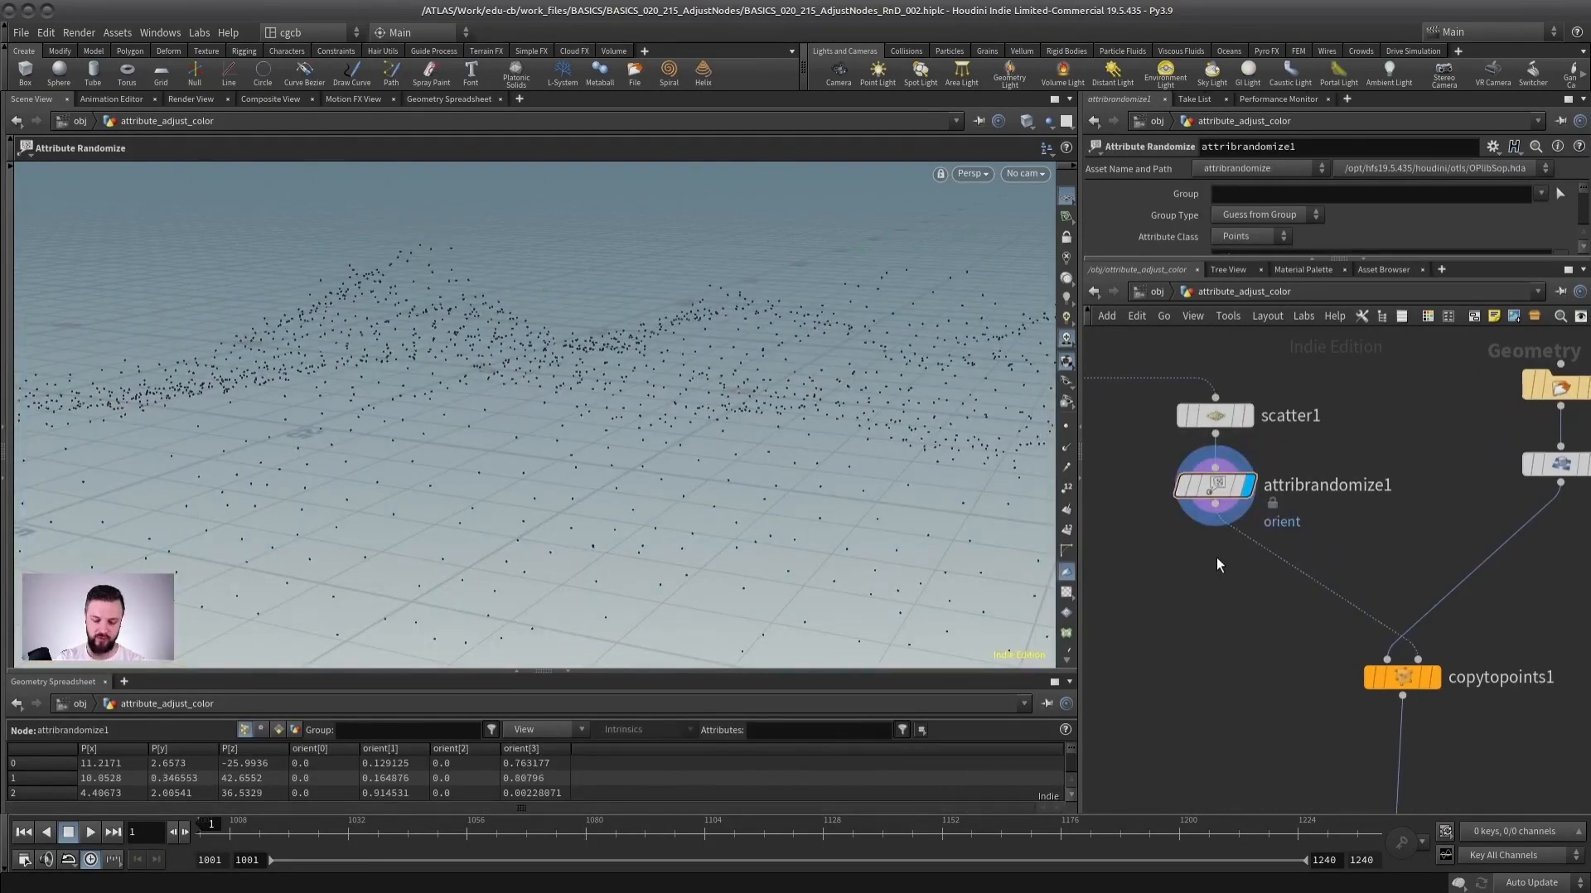
{"action": "key", "text": "Tab"}
{"action": "type", "text": "rand"}
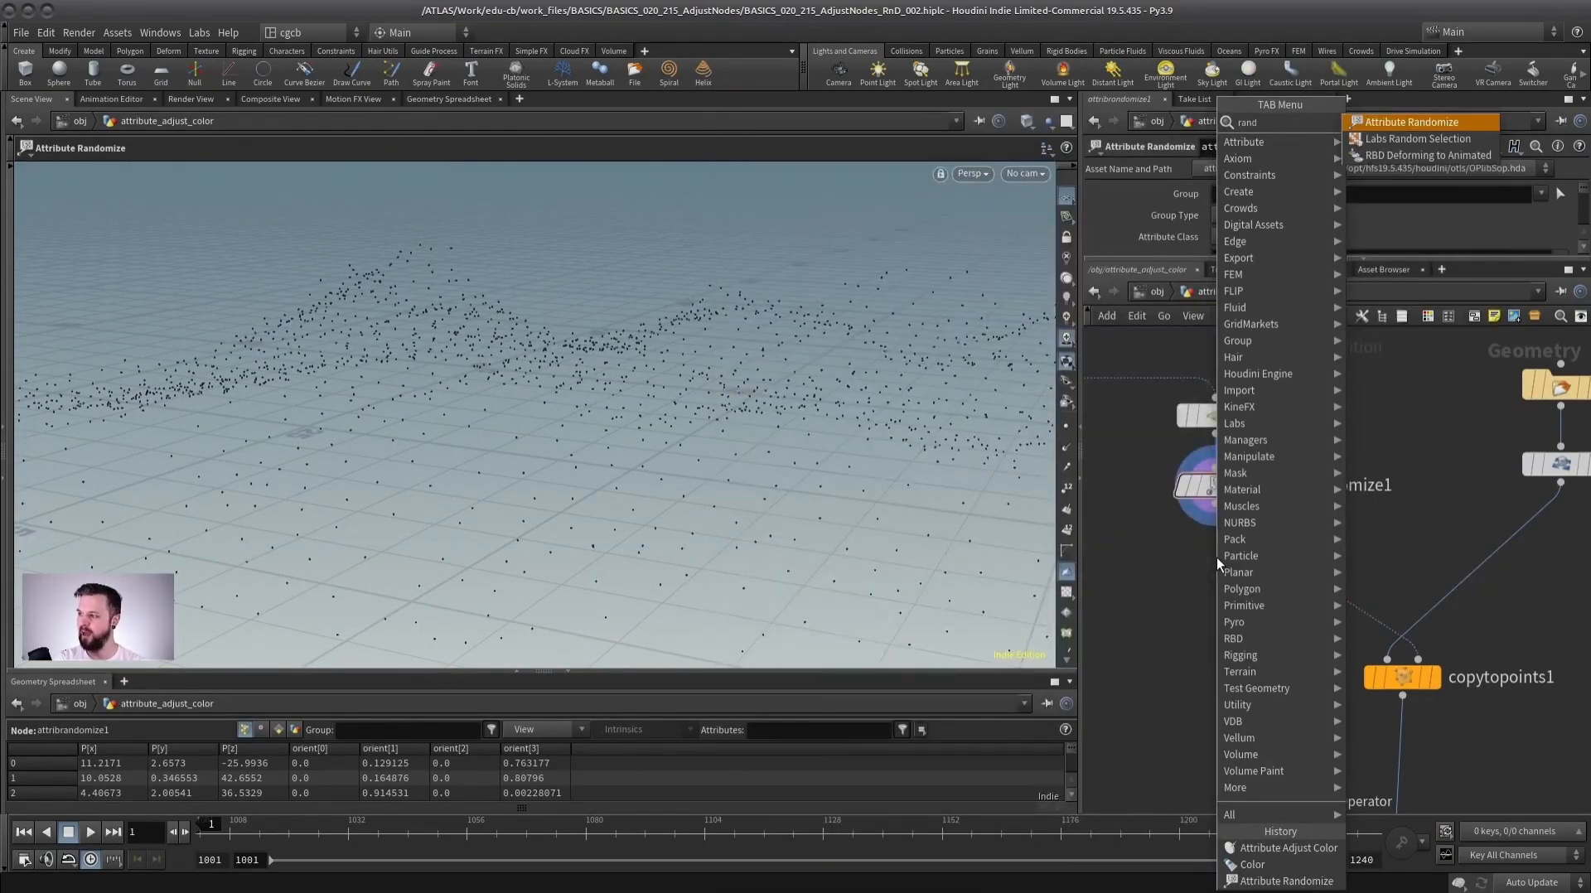
{"action": "key", "text": "Return"}
{"action": "left_click", "coordinate": [1246, 570]}
{"action": "left_click", "coordinate": [1249, 571]}
{"action": "left_click_drag", "start_coordinate": [1161, 261], "coordinate": [1160, 353]}
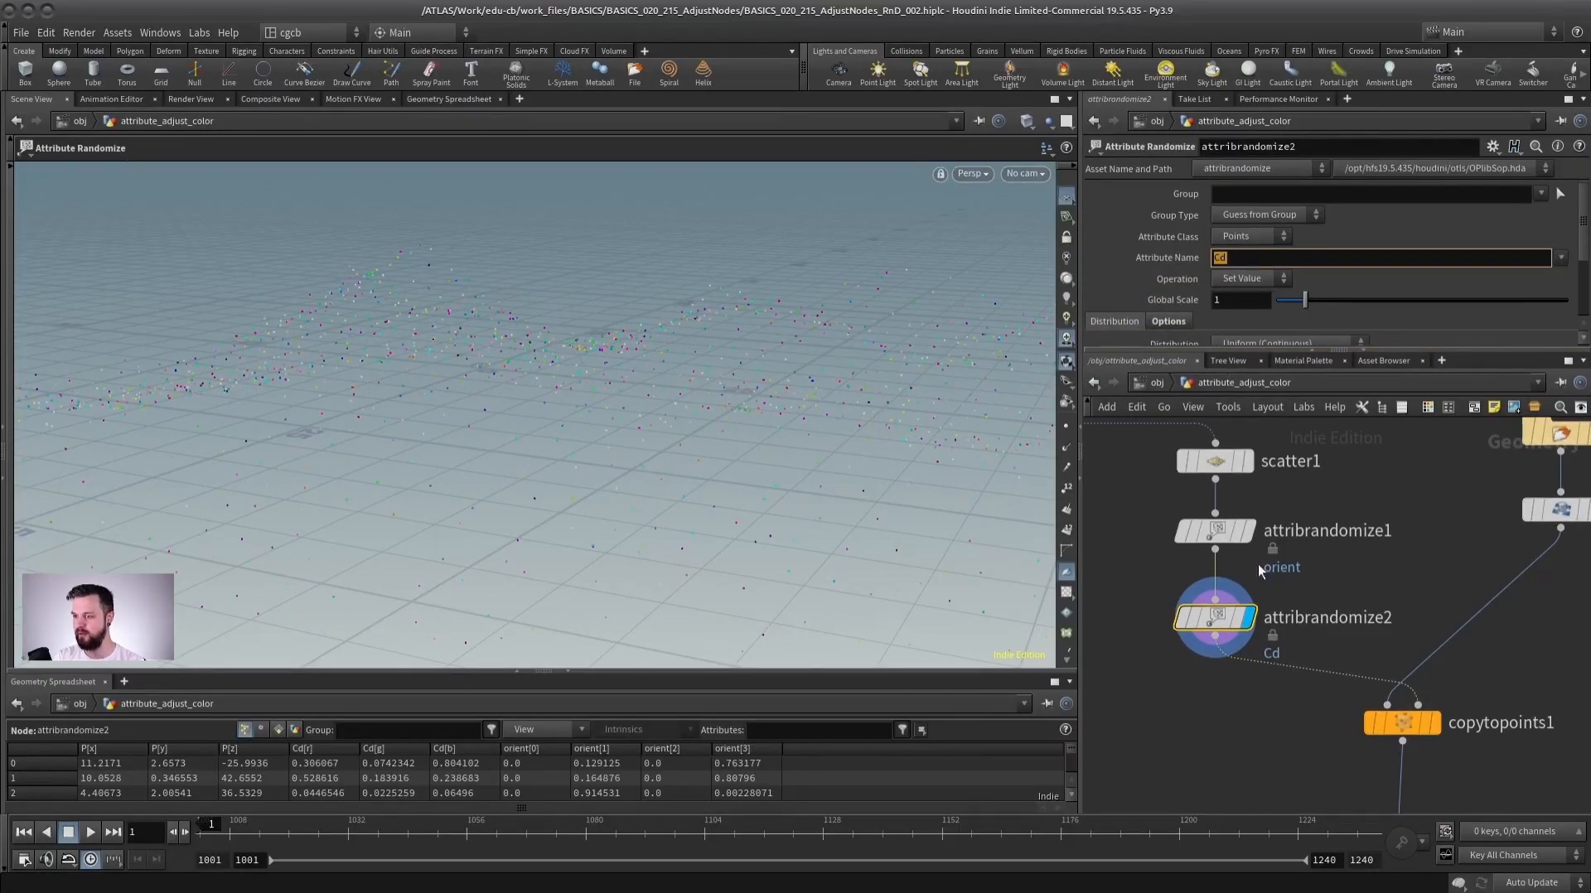
{"action": "left_click", "coordinate": [1434, 723]}
{"action": "left_click_drag", "start_coordinate": [648, 400], "coordinate": [577, 374]}
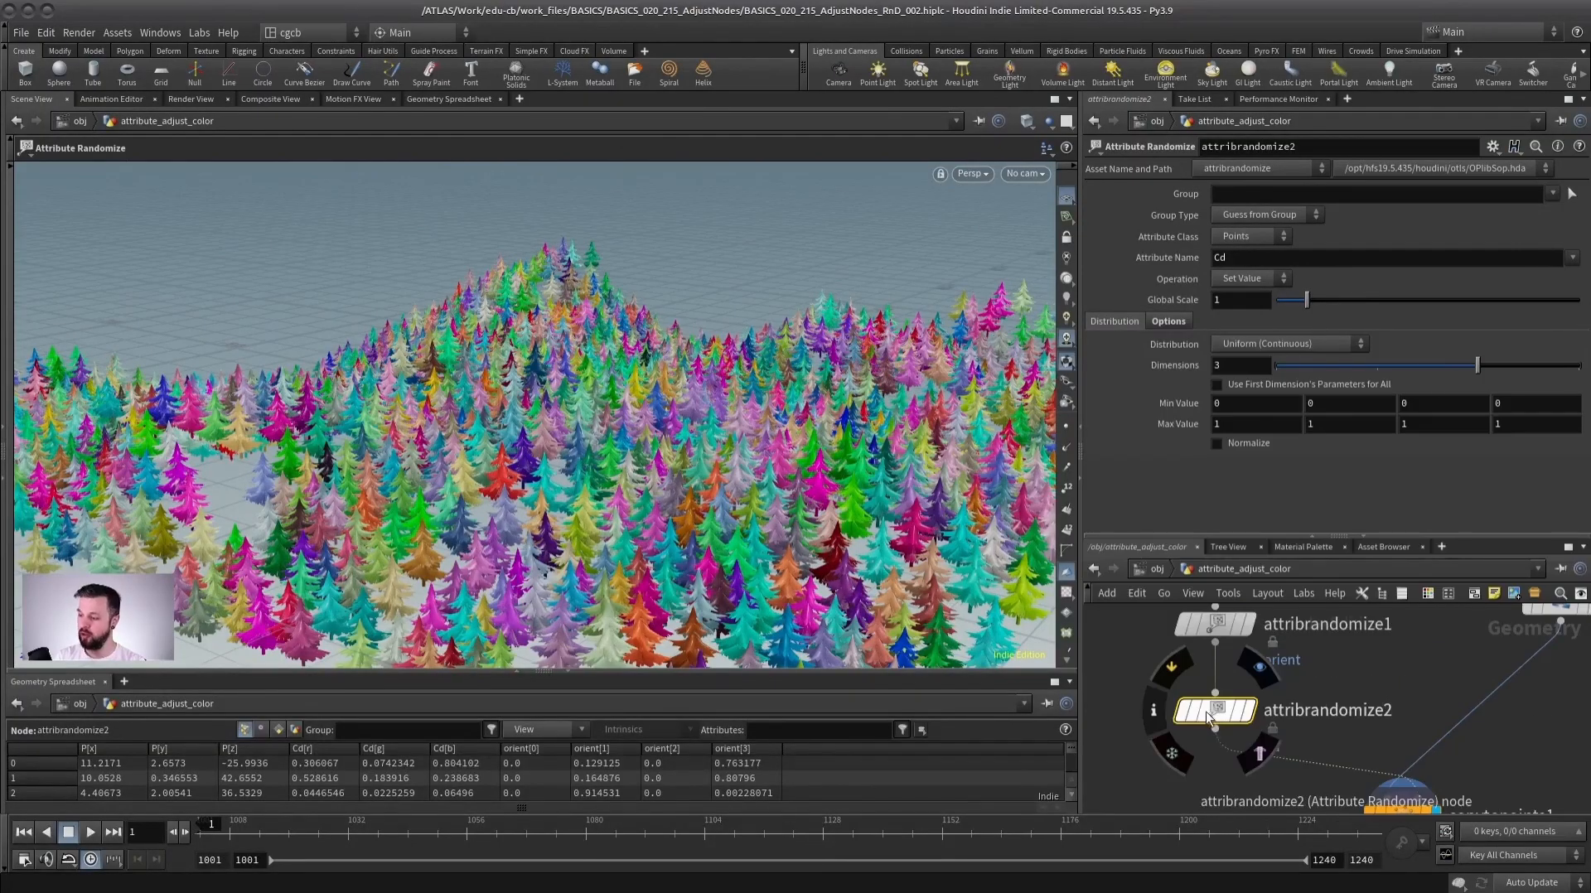
Move attribrandomize2 aside and insert a Color node below attribrandomize1.
{"action": "left_click_drag", "start_coordinate": [1207, 718], "coordinate": [1115, 766]}
{"action": "left_click", "coordinate": [1170, 684]}
{"action": "key", "text": "Tab"}
{"action": "type", "text": "color"}
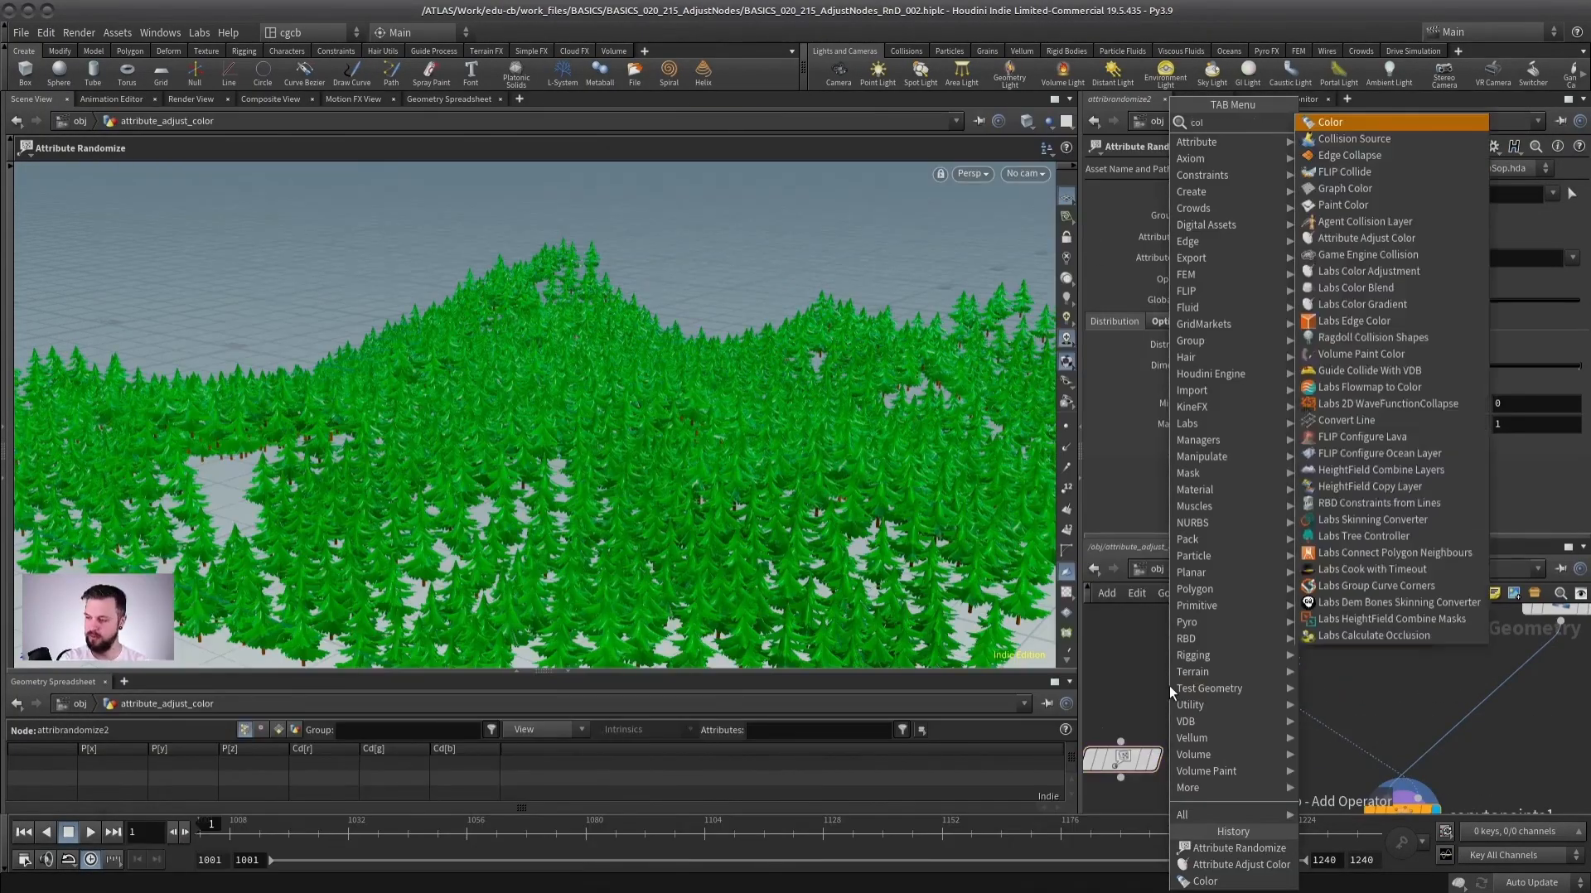
{"action": "key", "text": "Return"}
{"action": "left_click", "coordinate": [1214, 706]}
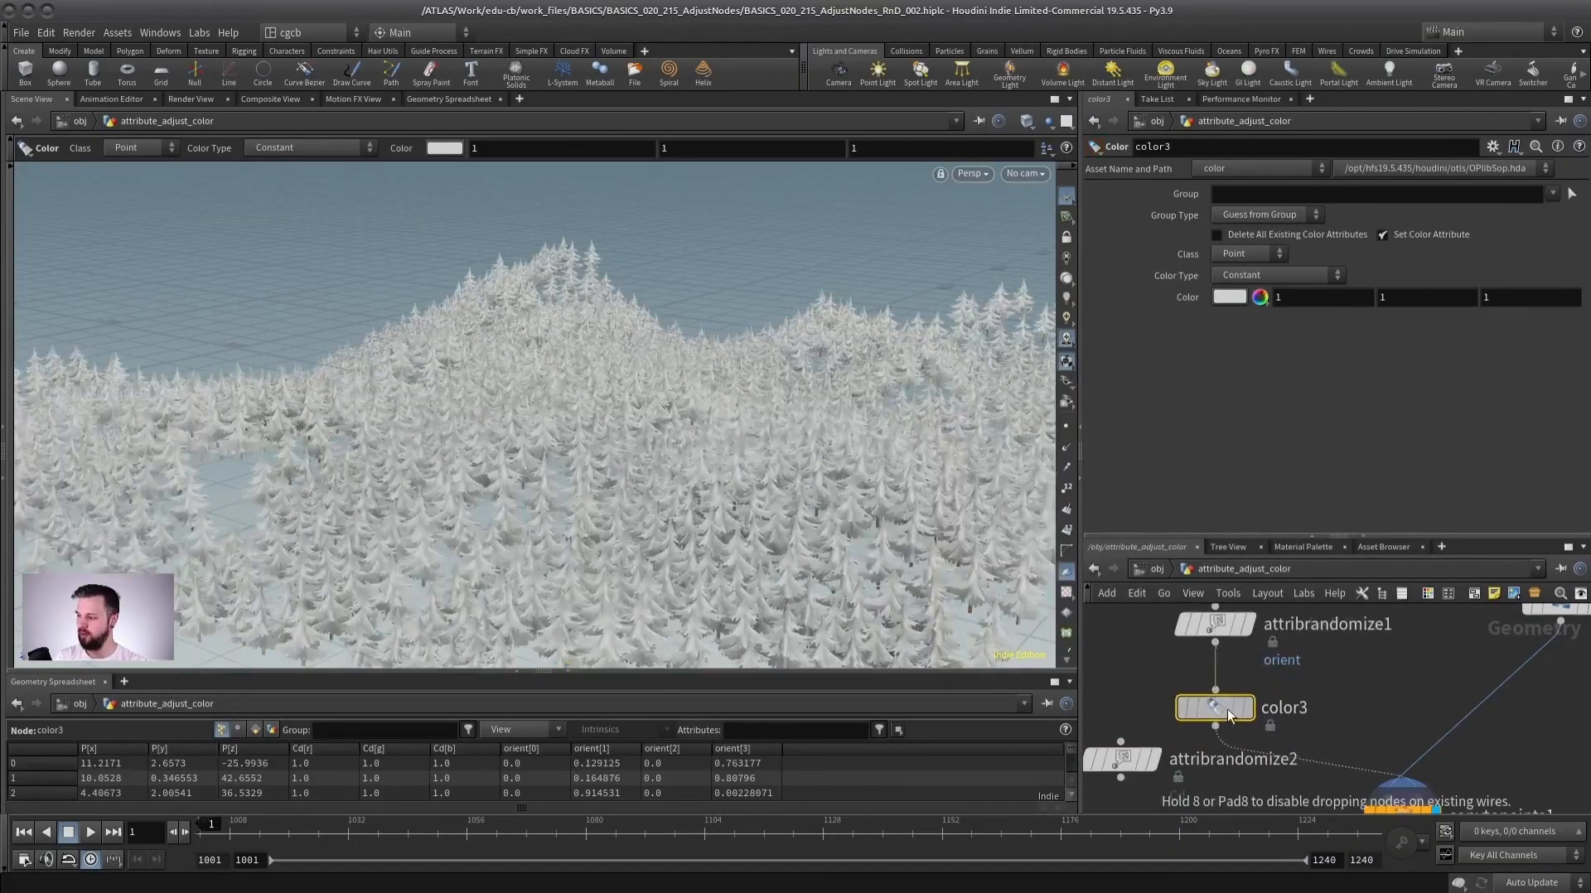
Set color3's Color Type to Random, then to Ramp from Attribute.
{"action": "left_click", "coordinate": [1247, 277]}
{"action": "left_click", "coordinate": [1241, 325]}
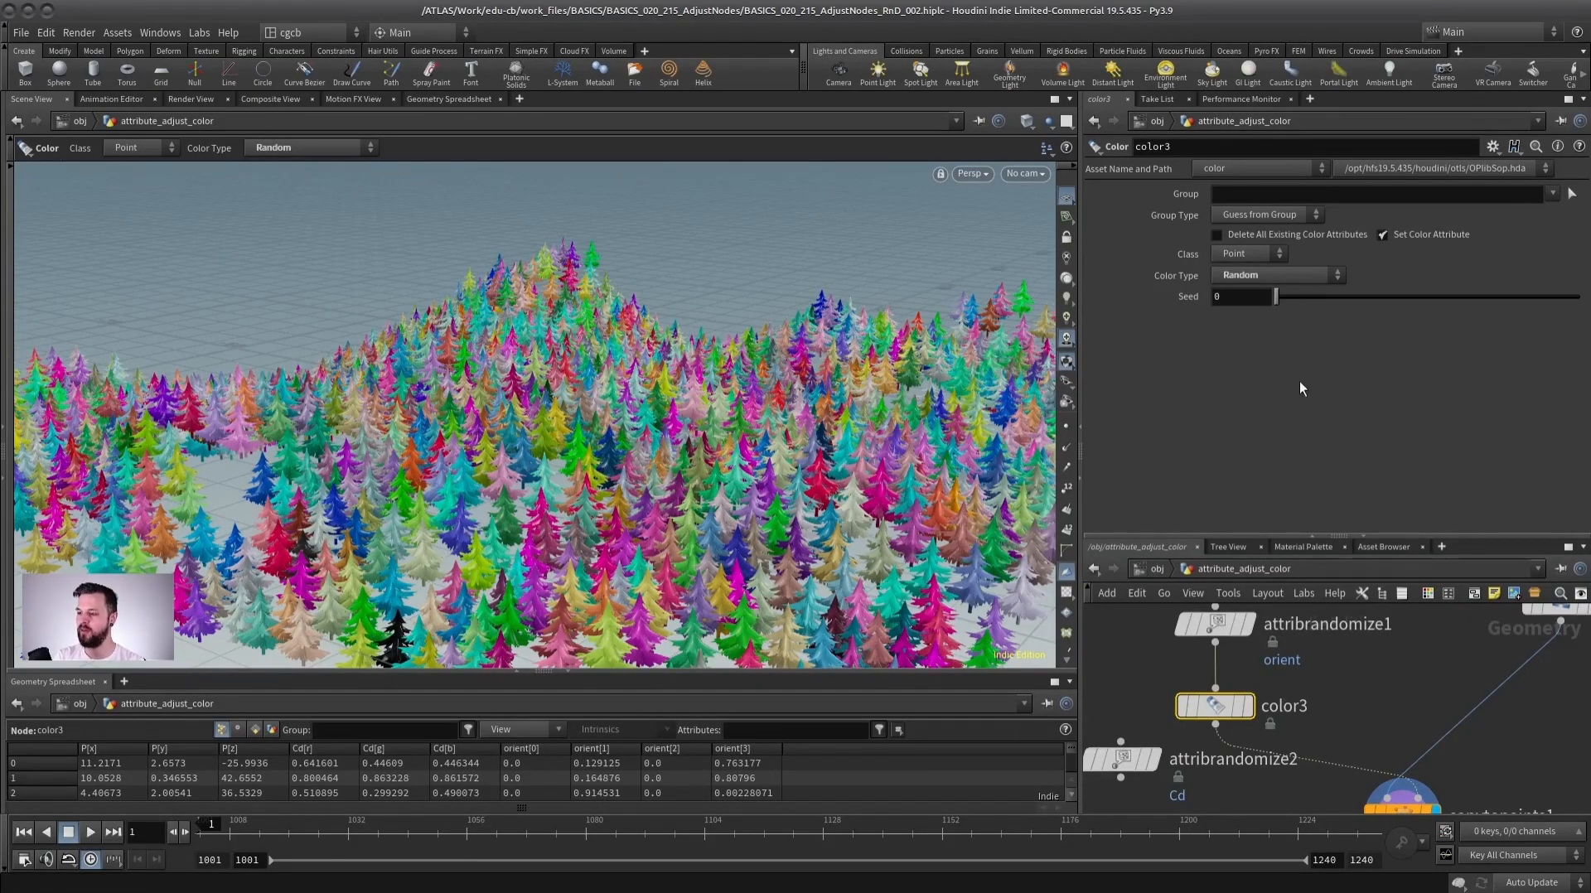
{"action": "left_click", "coordinate": [1265, 280]}
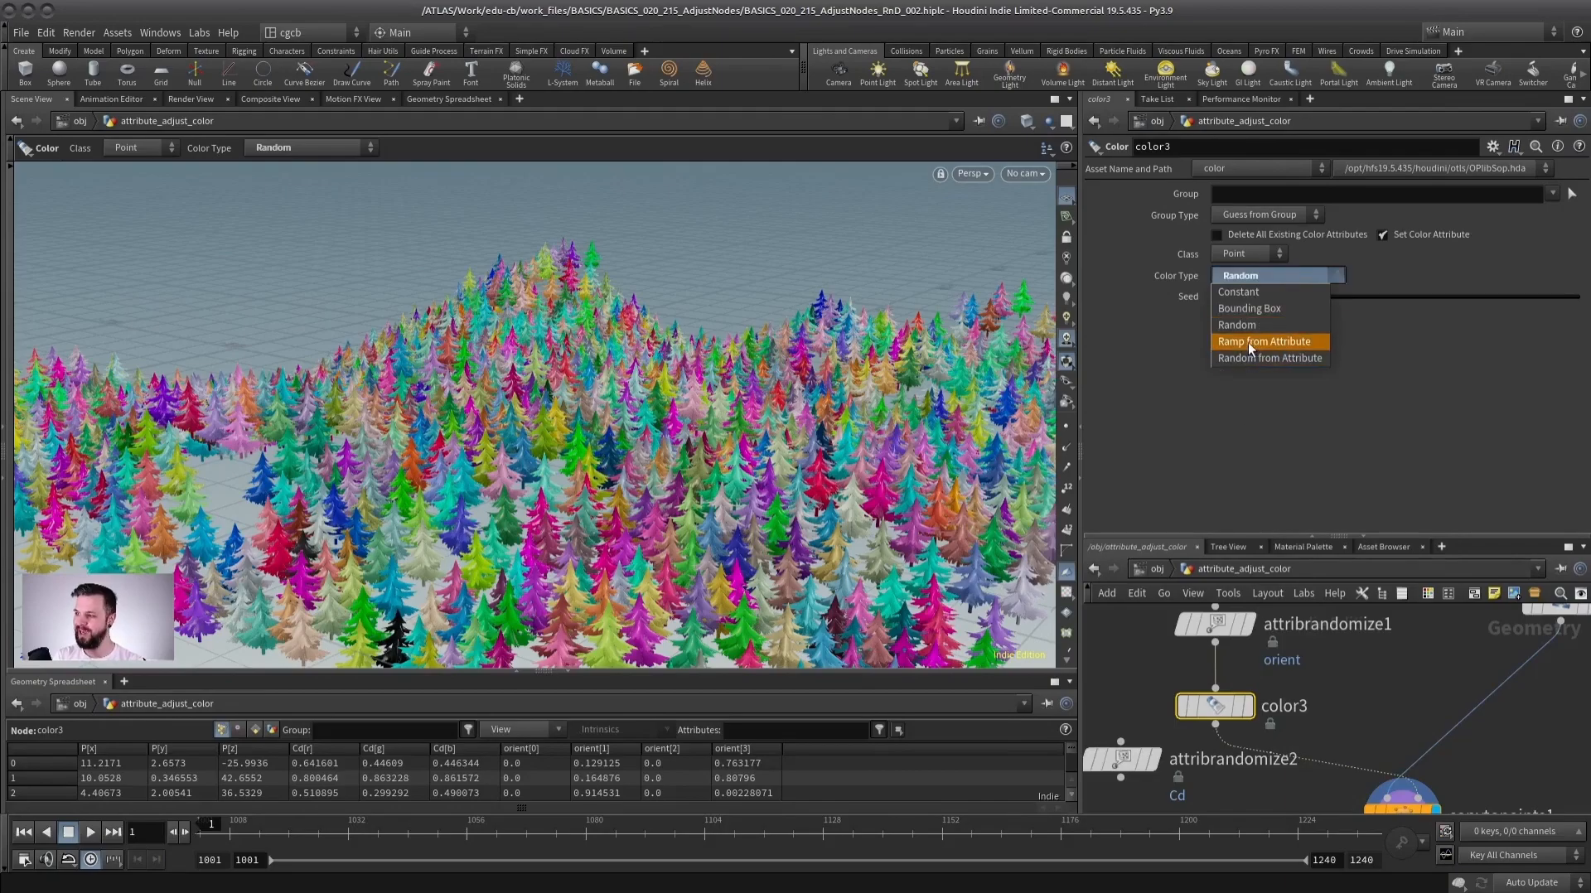
{"action": "left_click", "coordinate": [1265, 343]}
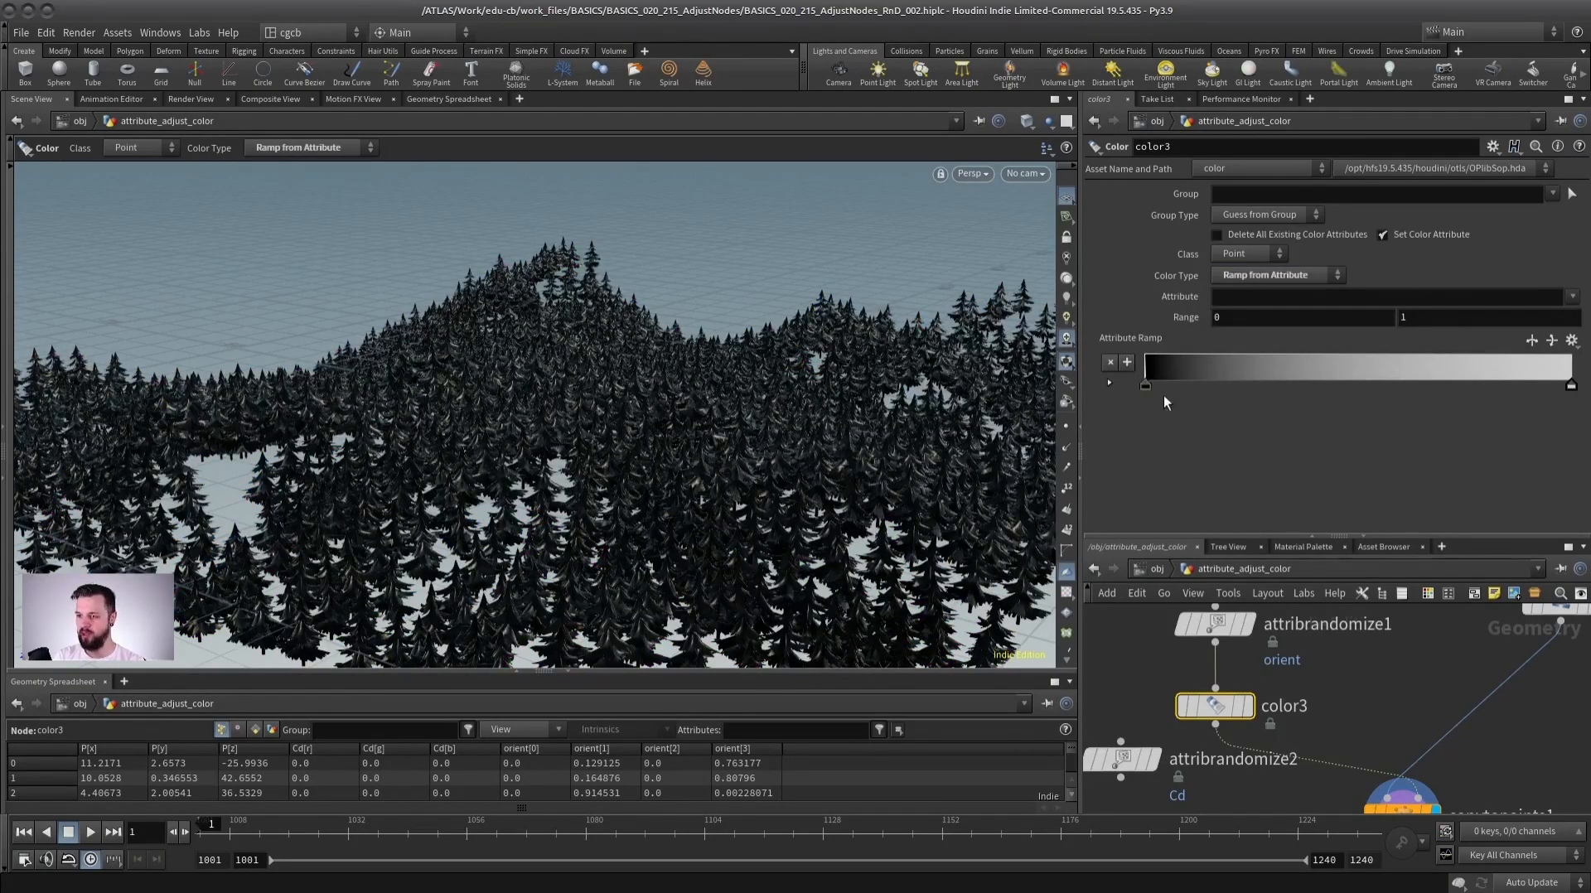
Disconnect color3 from the chain below attribrandomize1.
{"action": "left_click", "coordinate": [1273, 298]}
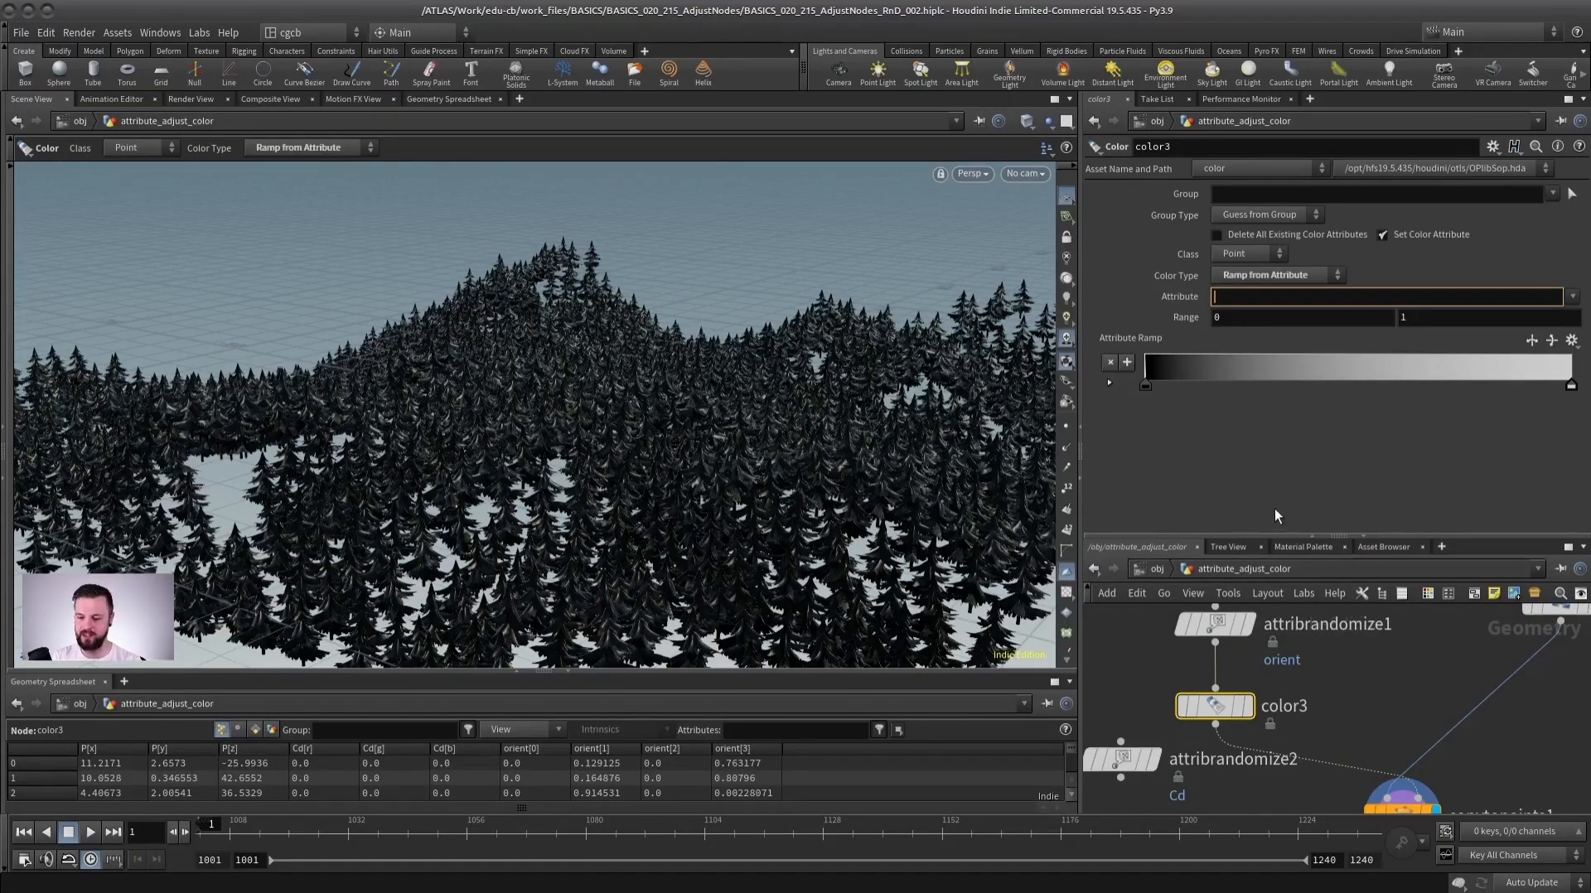
{"action": "left_click_drag", "start_coordinate": [1274, 536], "coordinate": [1274, 416]}
{"action": "scroll", "coordinate": [1325, 612], "scroll_direction": "down", "scroll_amount": 3}
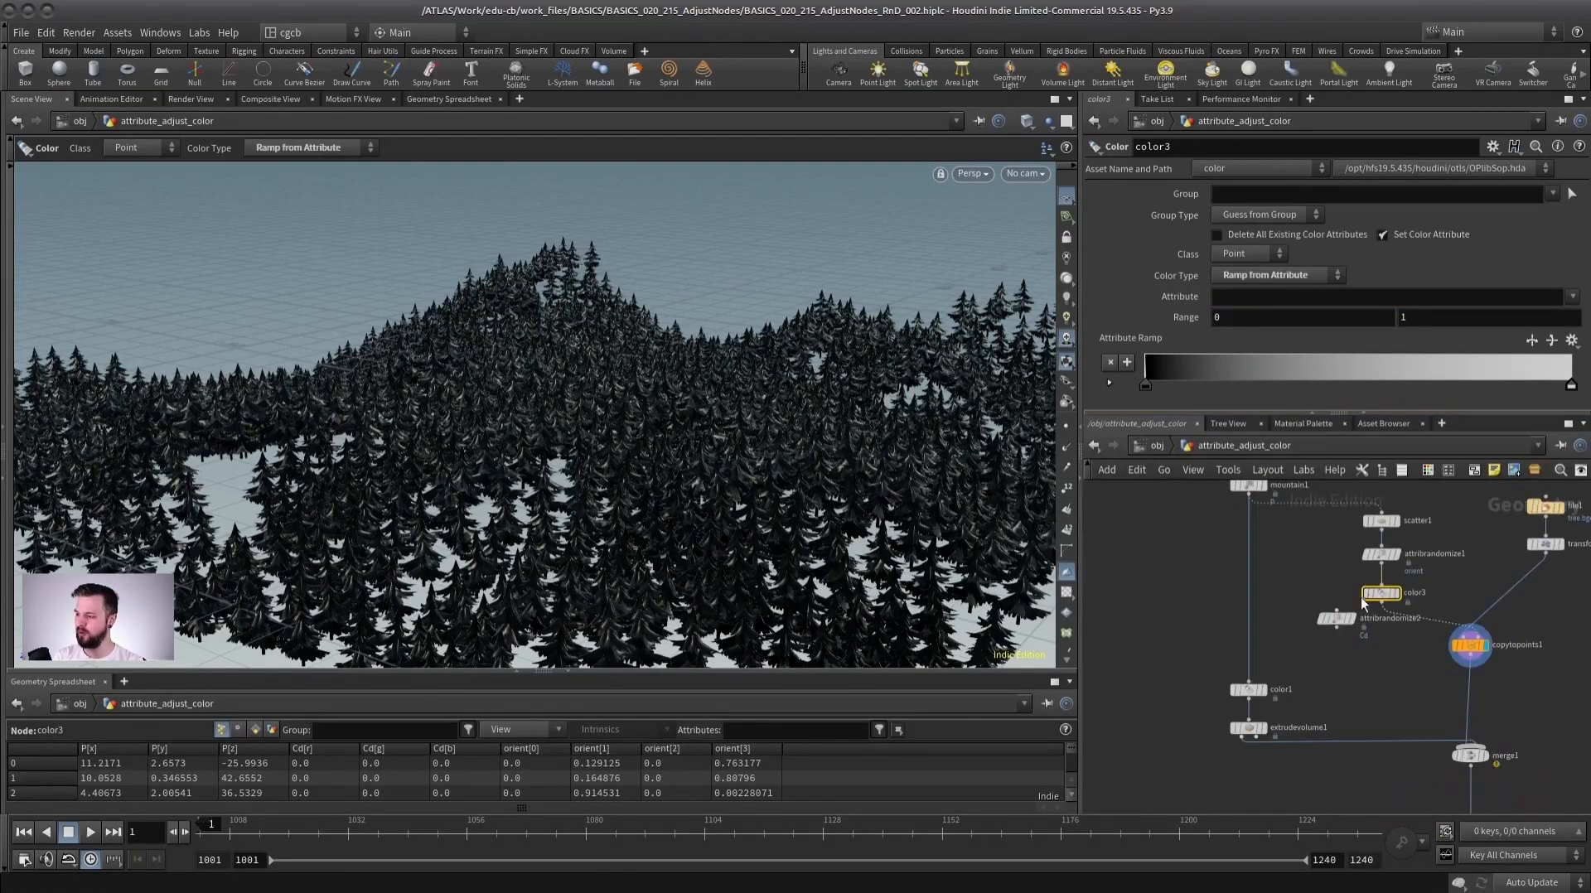
{"action": "scroll", "coordinate": [1350, 609], "scroll_direction": "up", "scroll_amount": 3}
{"action": "left_click_drag", "start_coordinate": [1293, 596], "coordinate": [1216, 597]}
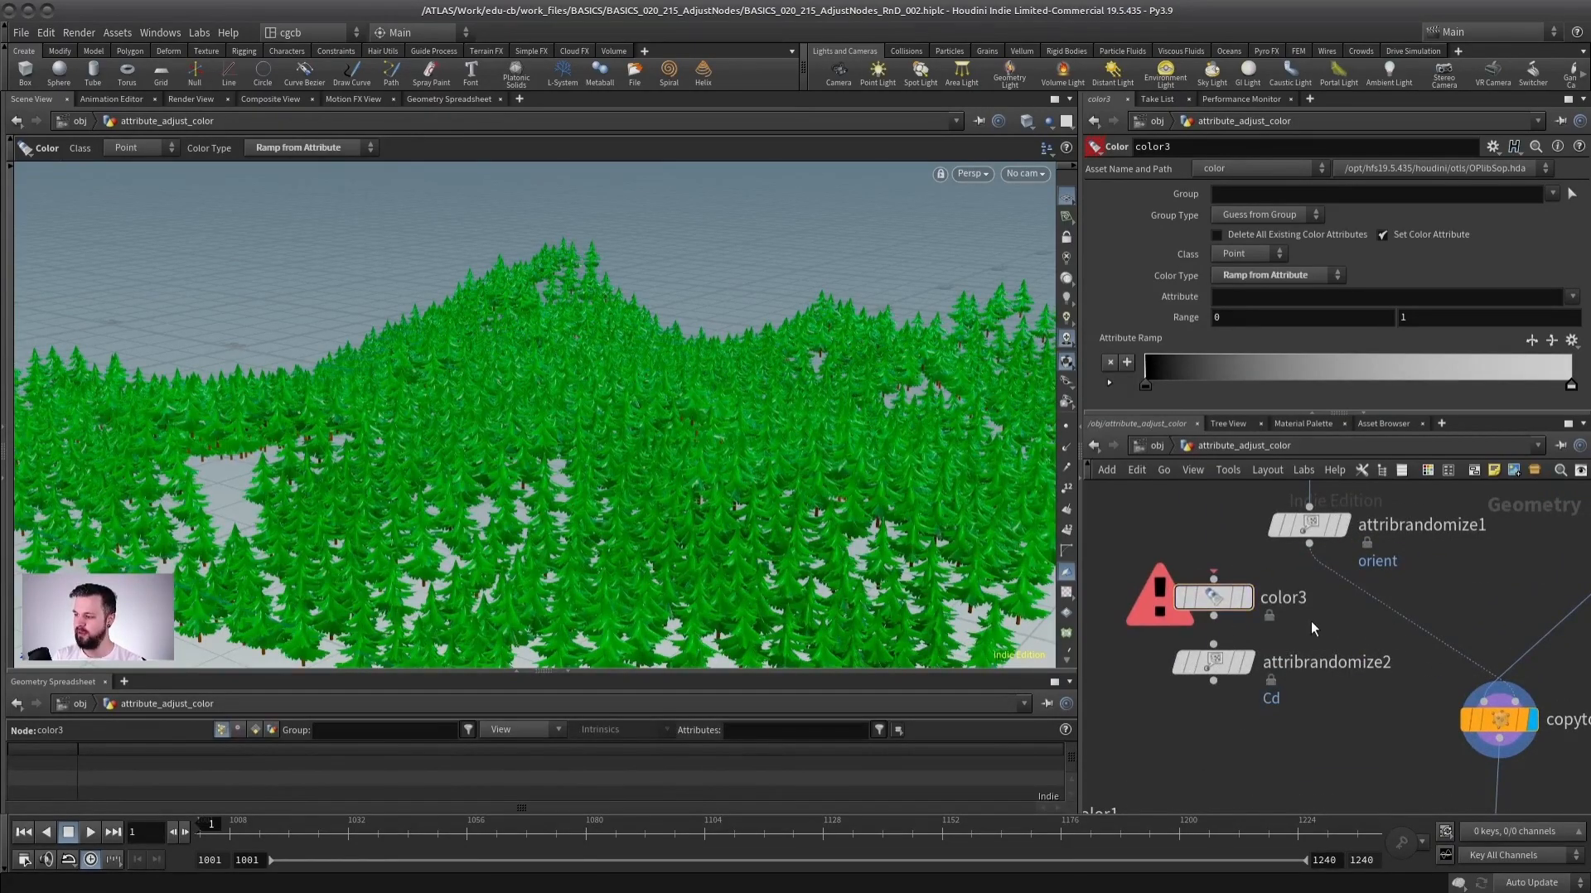
Insert an Attribute Adjust Color node after attribrandomize1 and move color3 and attribrandomize2 aside.
{"action": "key", "text": "Tab"}
{"action": "left_click", "coordinate": [1317, 878]}
{"action": "left_click", "coordinate": [1378, 606]}
{"action": "left_click_drag", "start_coordinate": [1378, 606], "coordinate": [1319, 630]}
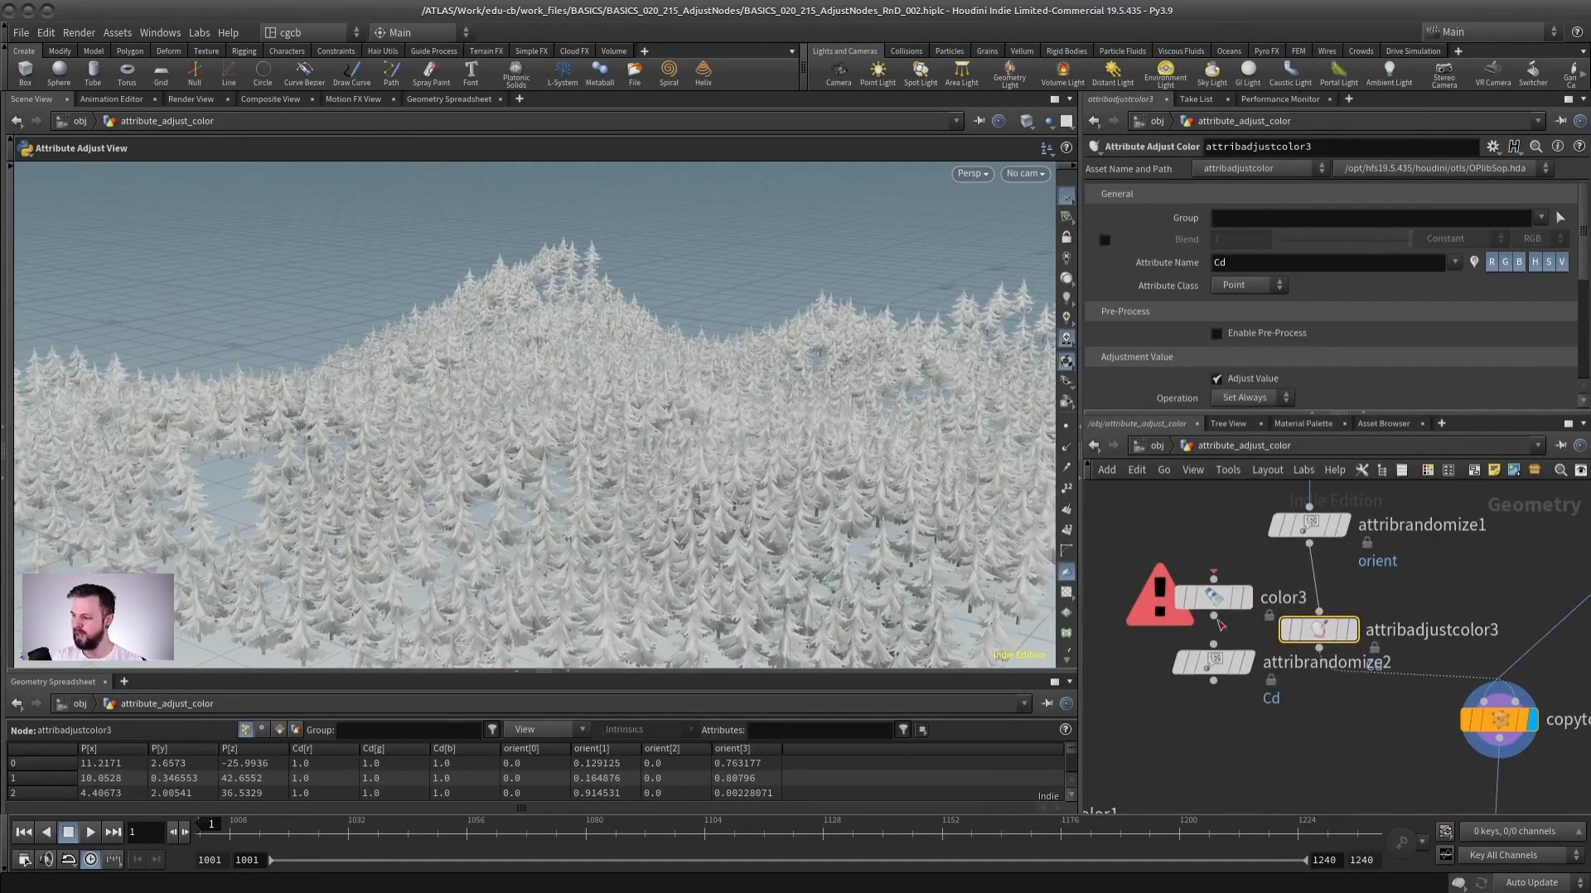
{"action": "left_click_drag", "start_coordinate": [1212, 598], "coordinate": [1162, 601]}
{"action": "left_click_drag", "start_coordinate": [1206, 664], "coordinate": [1157, 687]}
{"action": "left_click_drag", "start_coordinate": [1327, 631], "coordinate": [1317, 634]}
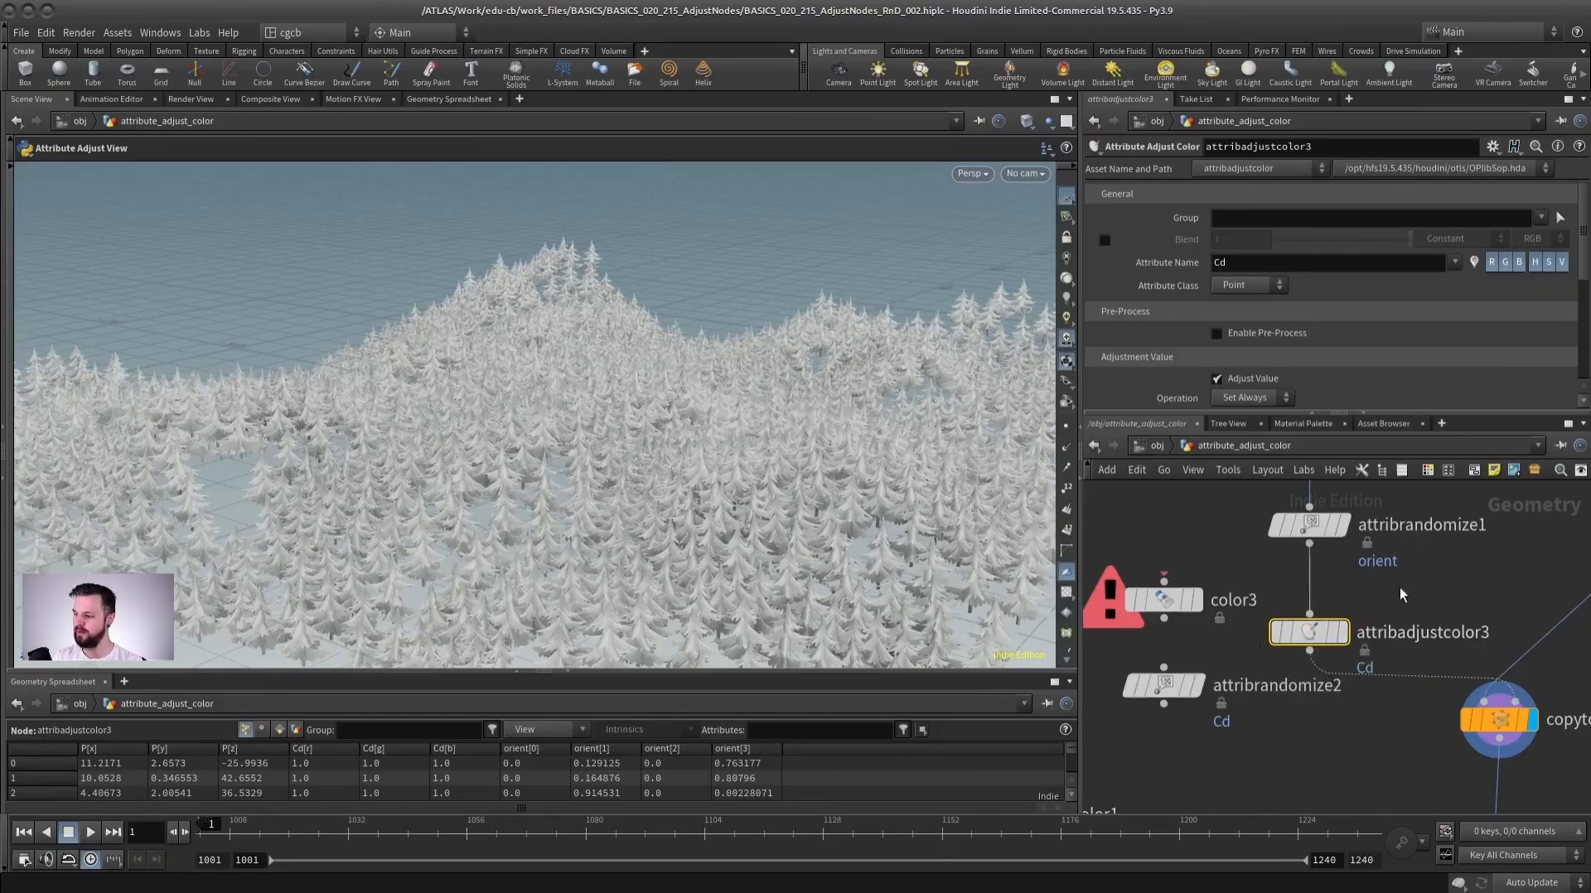
{"action": "middle_click_drag", "start_coordinate": [1400, 589], "coordinate": [1313, 563]}
{"action": "left_click", "coordinate": [1257, 606]}
Set the Attribute Adjust Color Pattern Type to Random.
{"action": "left_click", "coordinate": [1443, 694]}
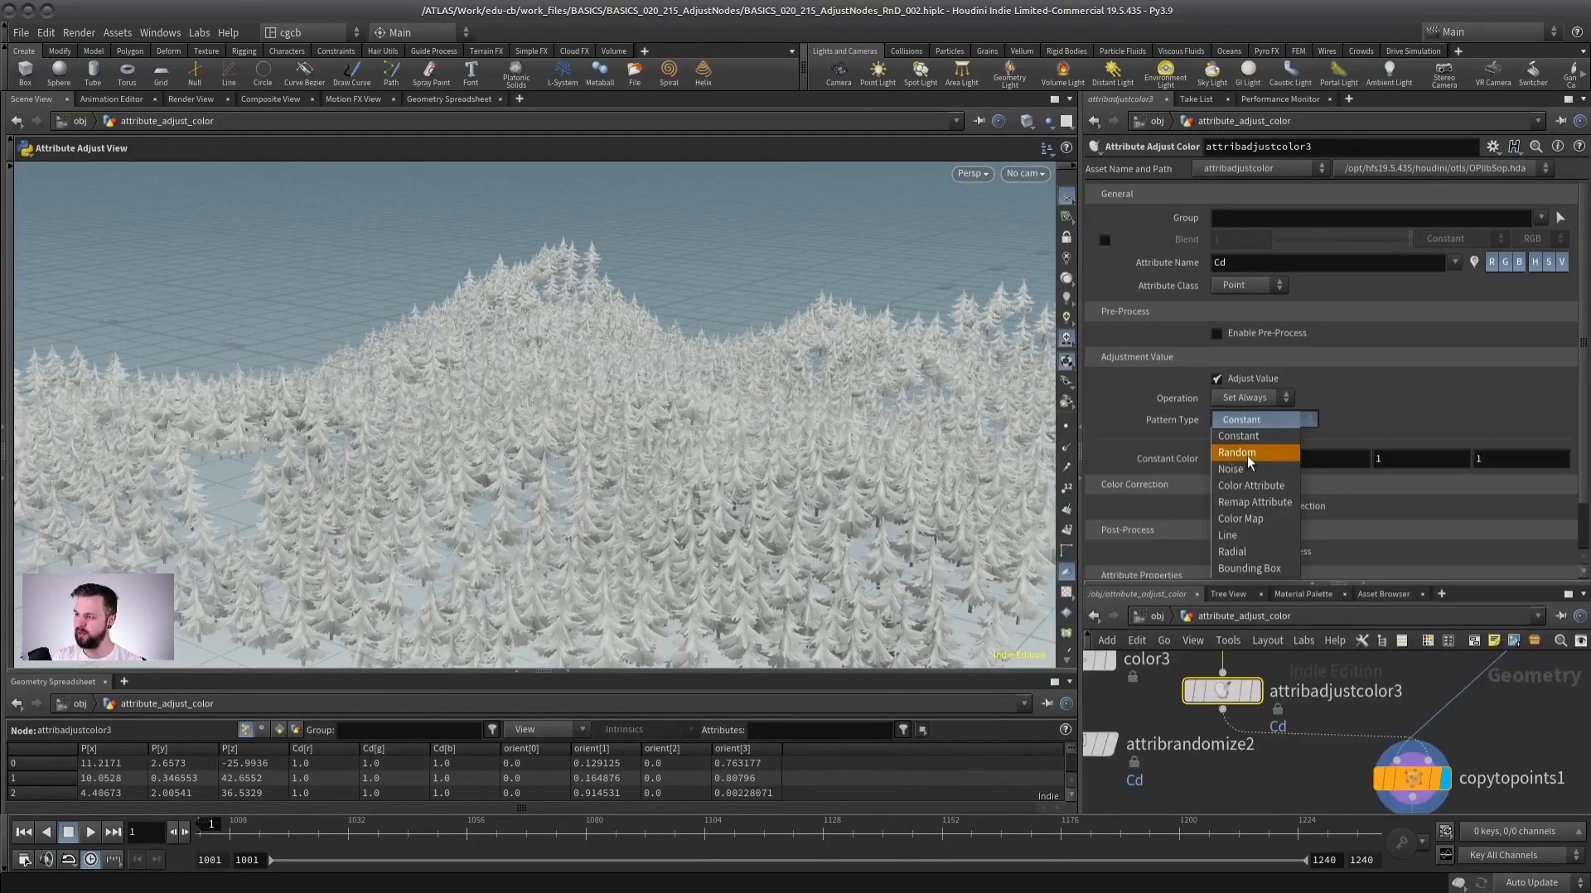
{"action": "left_click", "coordinate": [1246, 454]}
{"action": "right_click_drag", "start_coordinate": [677, 462], "coordinate": [593, 486], "text": "alt"}
{"action": "middle_click_drag", "start_coordinate": [594, 486], "coordinate": [507, 464], "text": "alt"}
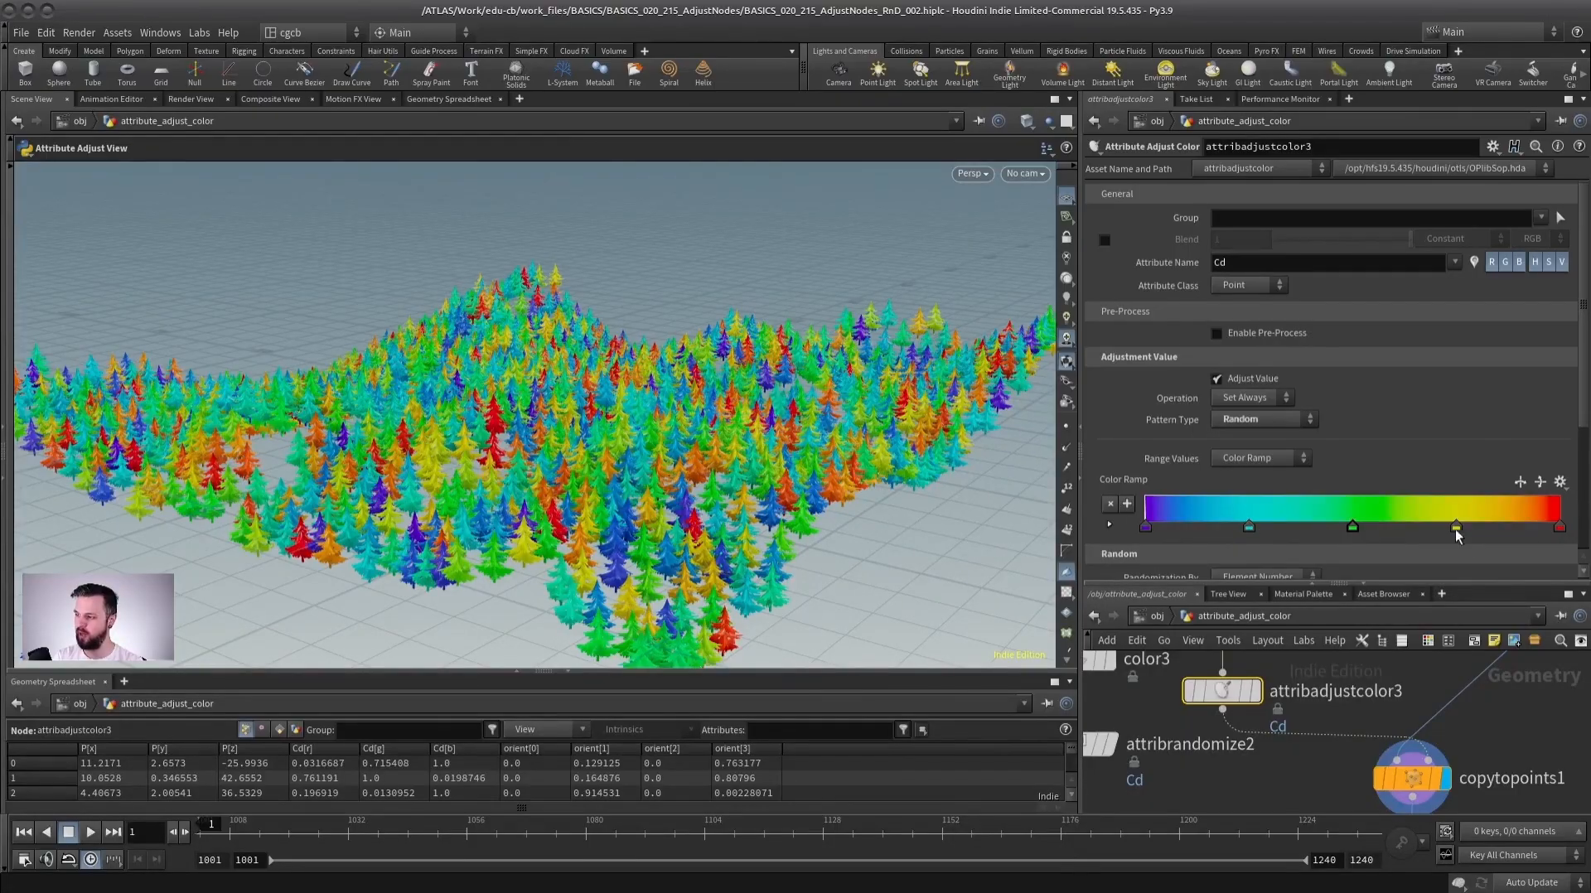
Remove two color ramp keys, shift another, and edit the end key's color in the color editor.
{"action": "left_click_drag", "start_coordinate": [1248, 527], "coordinate": [1245, 557]}
{"action": "left_click_drag", "start_coordinate": [1146, 528], "coordinate": [1183, 554]}
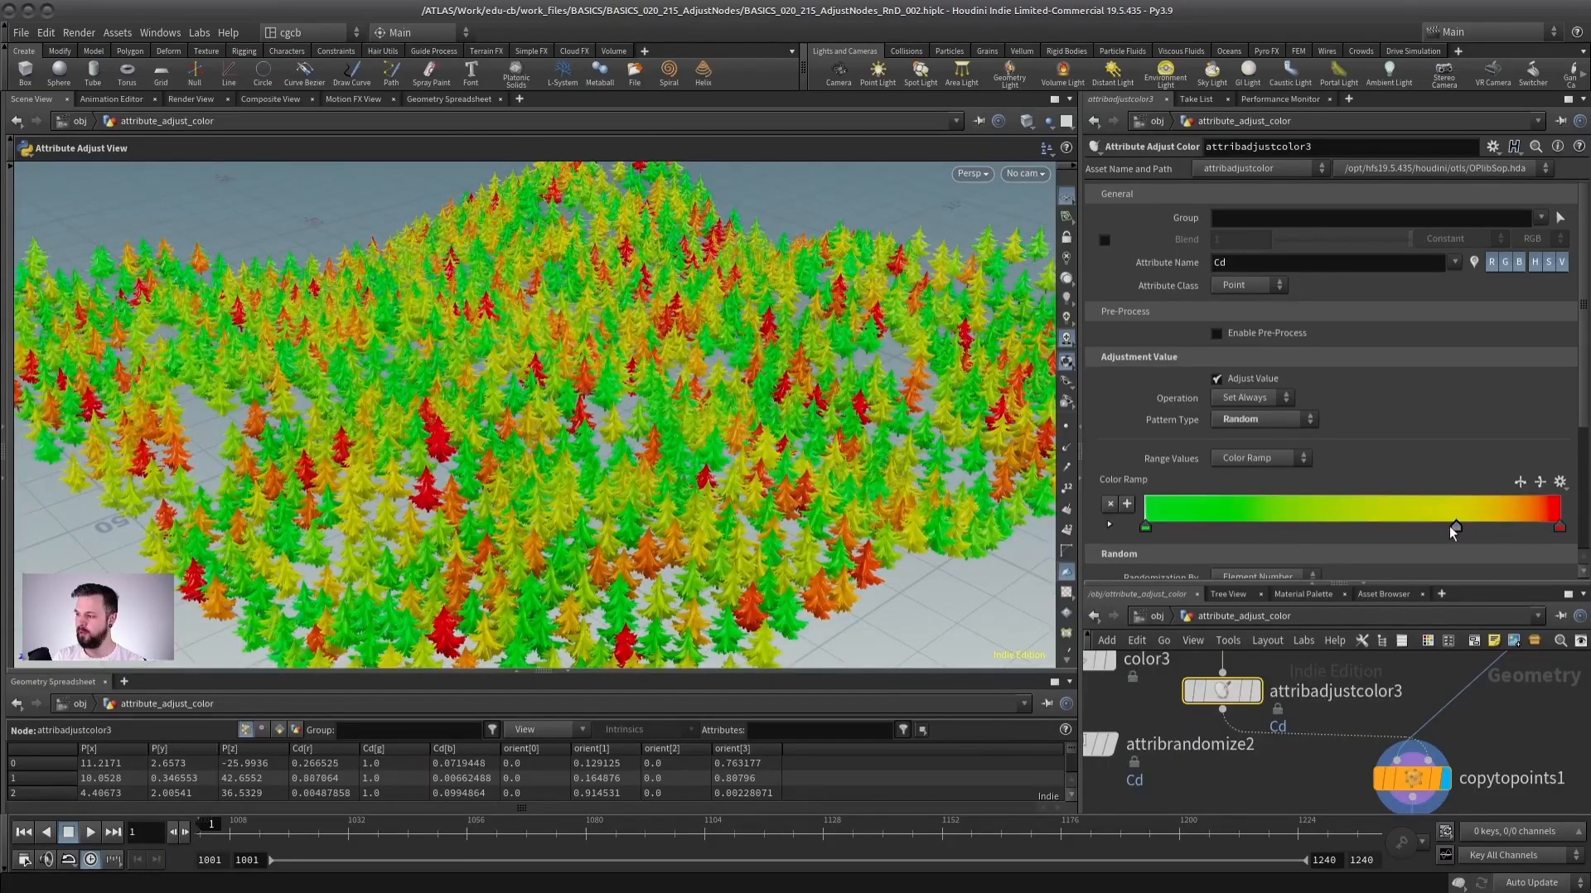
{"action": "left_click_drag", "start_coordinate": [1452, 526], "coordinate": [1400, 527]}
{"action": "double_click", "coordinate": [1559, 525]}
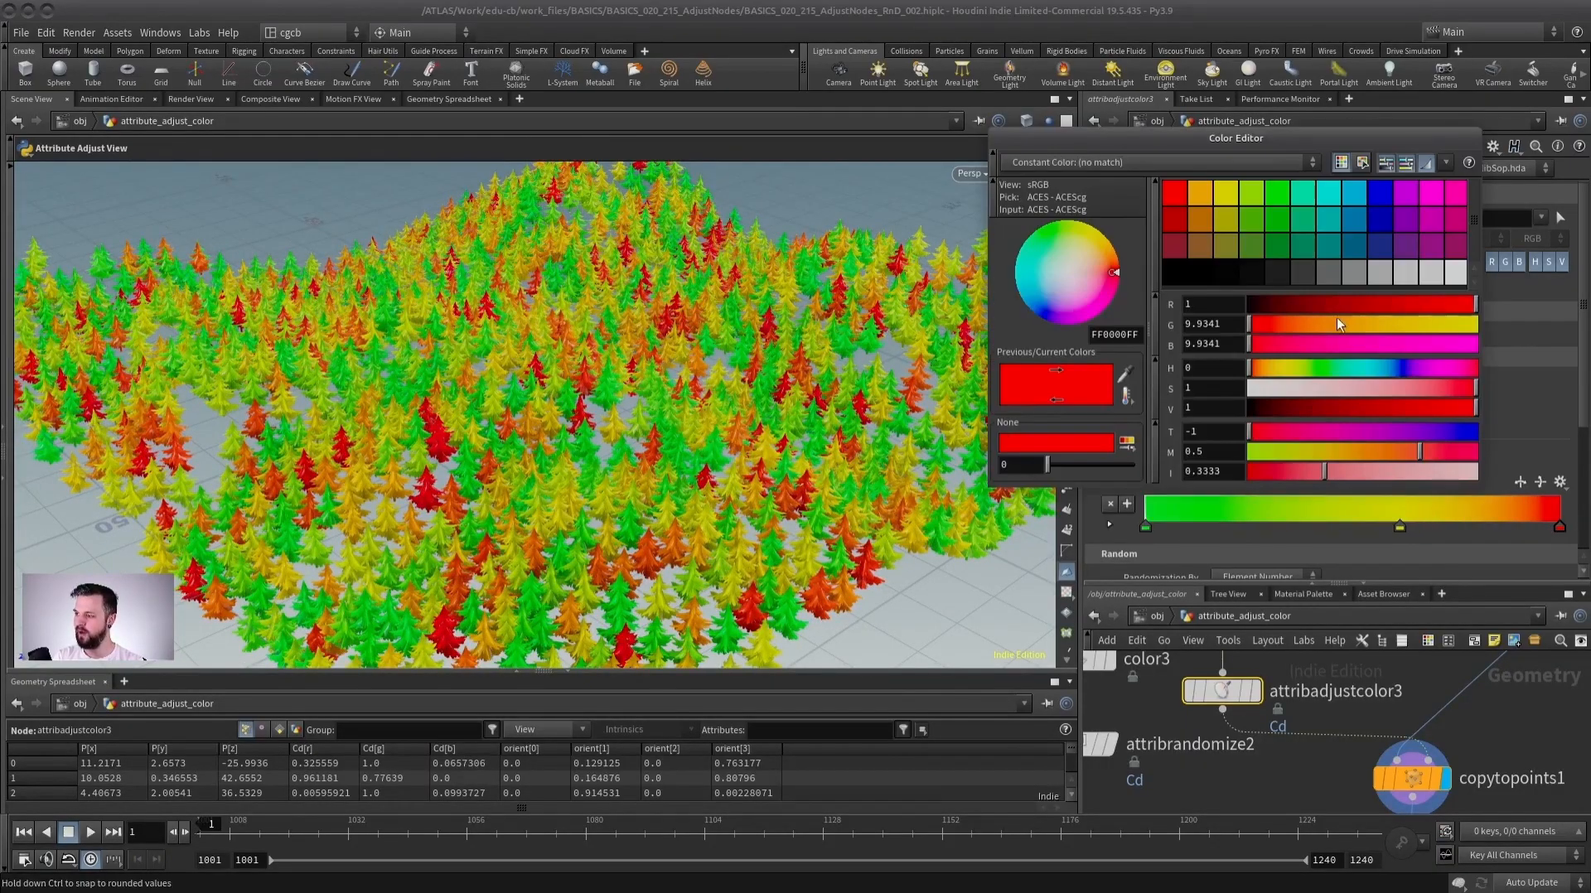
{"action": "left_click_drag", "start_coordinate": [1252, 325], "coordinate": [1305, 330]}
{"action": "left_click_drag", "start_coordinate": [1474, 388], "coordinate": [1411, 387]}
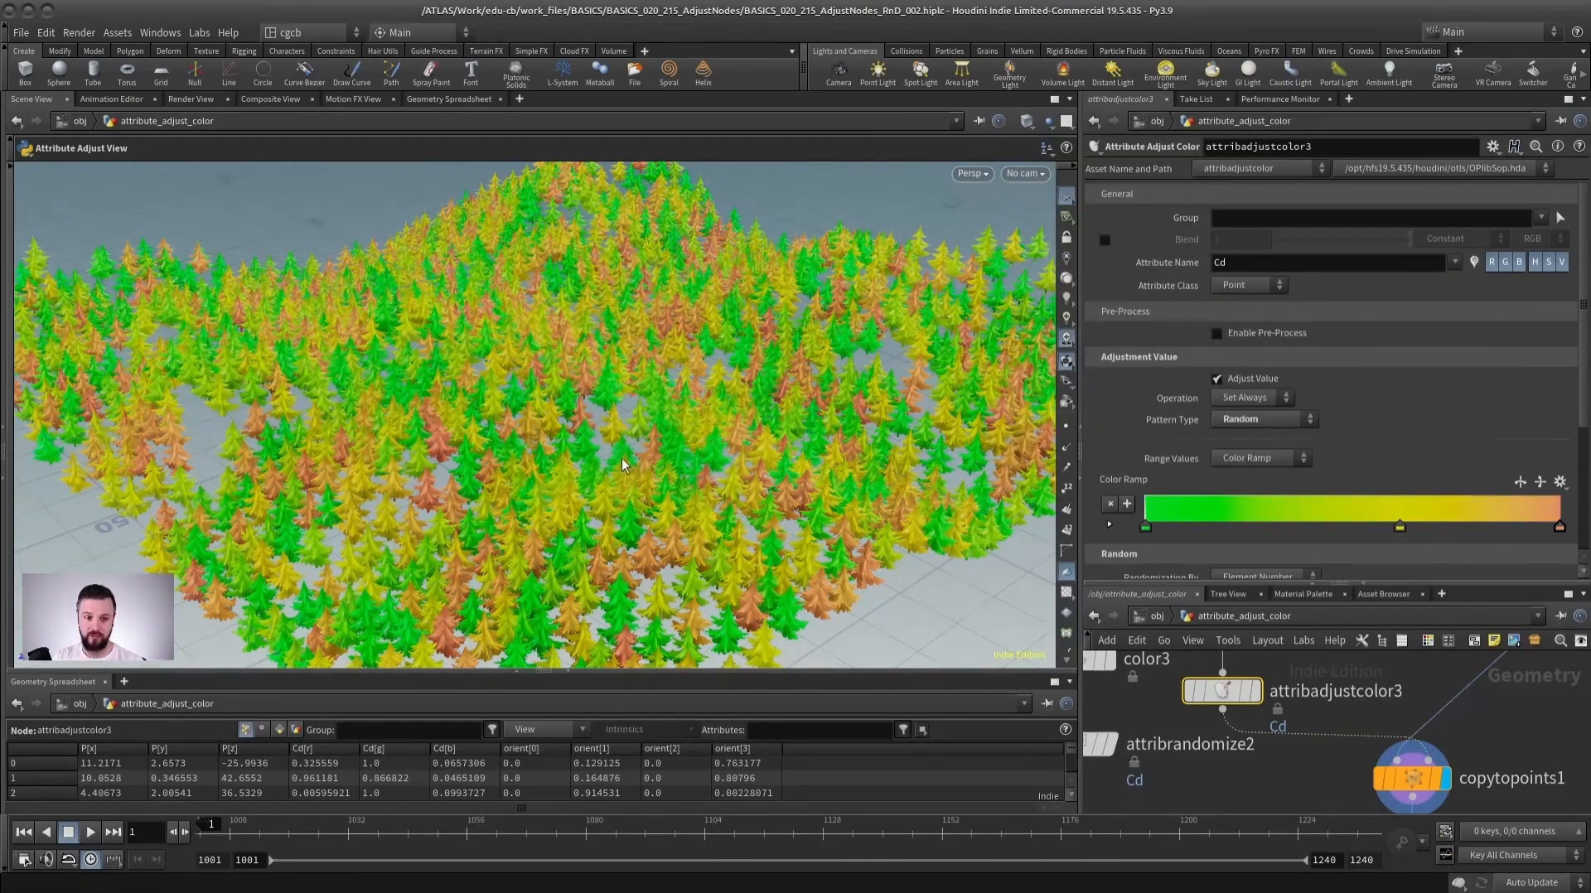
Try the Magma color ramp preset, then apply the Inferno preset.
{"action": "left_click", "coordinate": [1560, 482]}
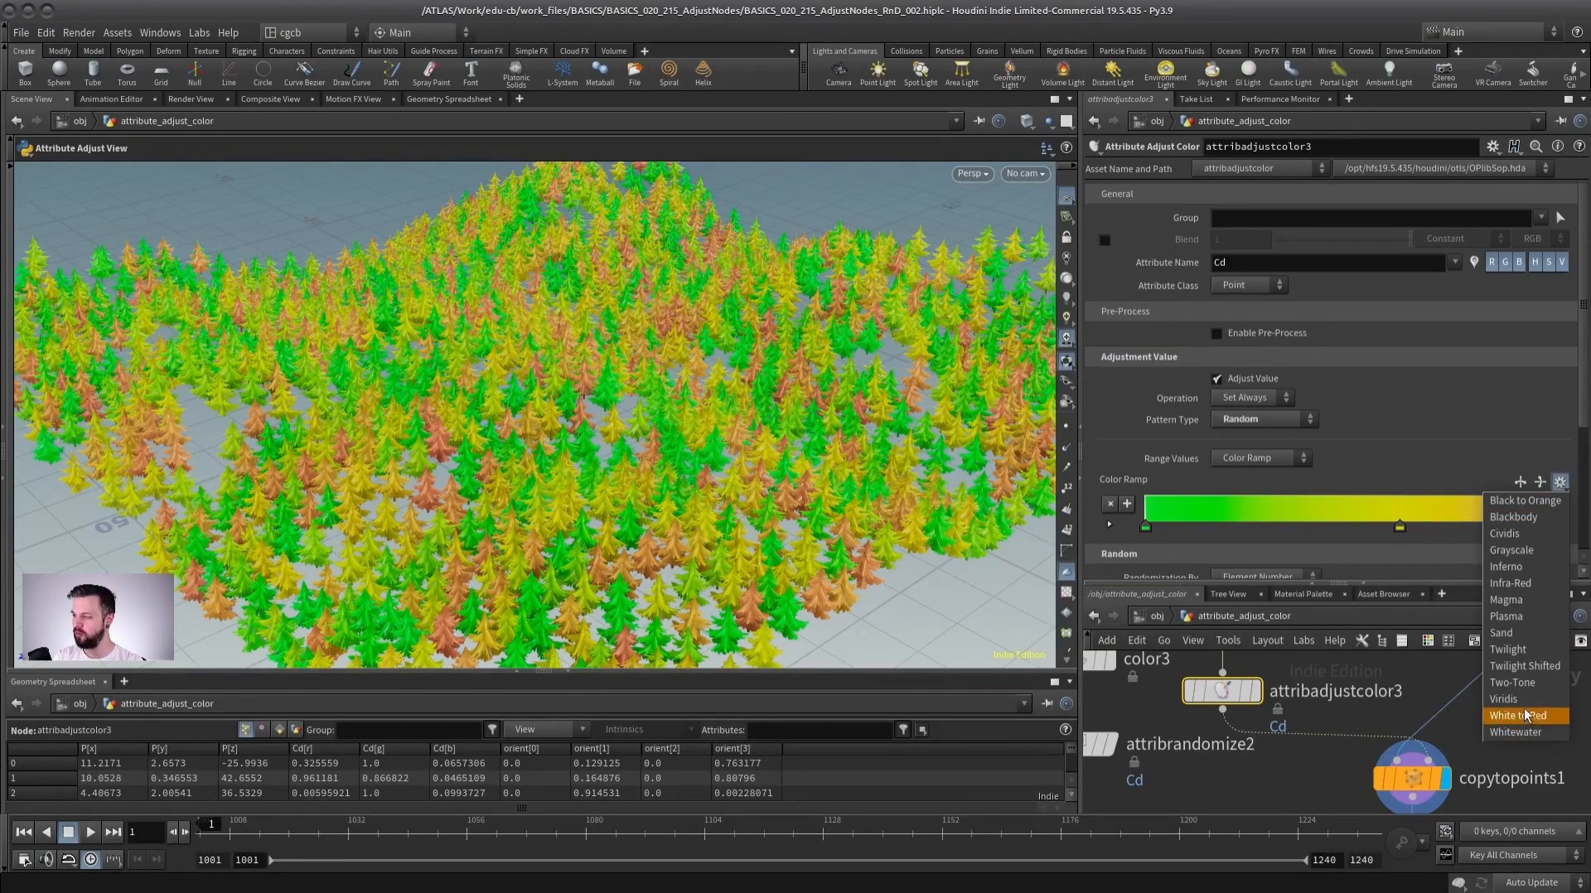
{"action": "left_click", "coordinate": [1506, 600]}
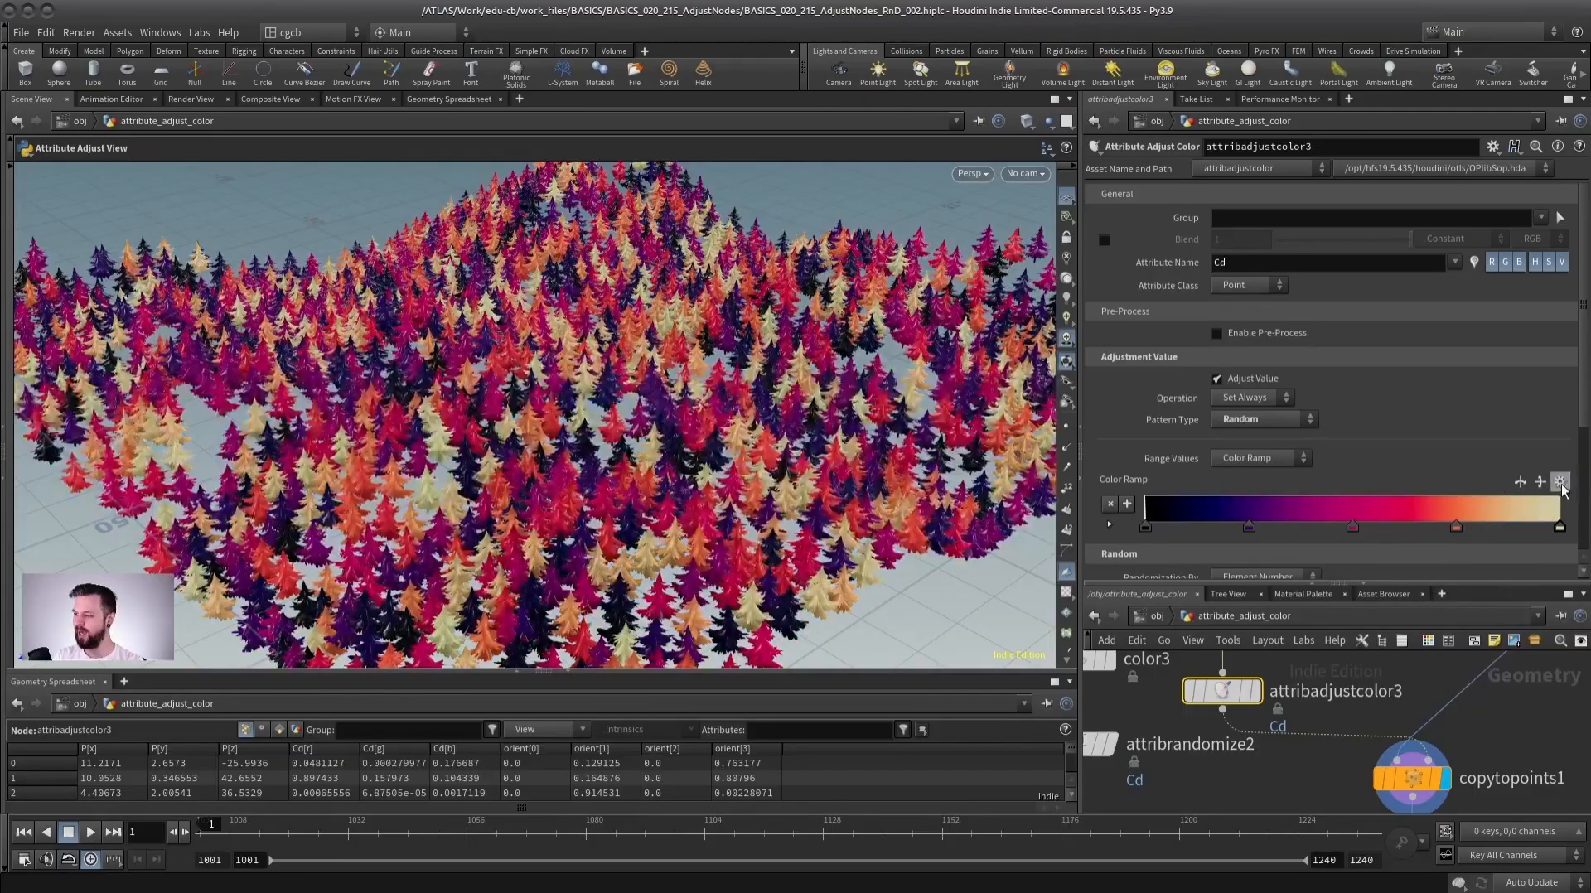
{"action": "left_click", "coordinate": [1560, 482]}
{"action": "left_click", "coordinate": [1519, 599]}
{"action": "left_click", "coordinate": [1560, 482]}
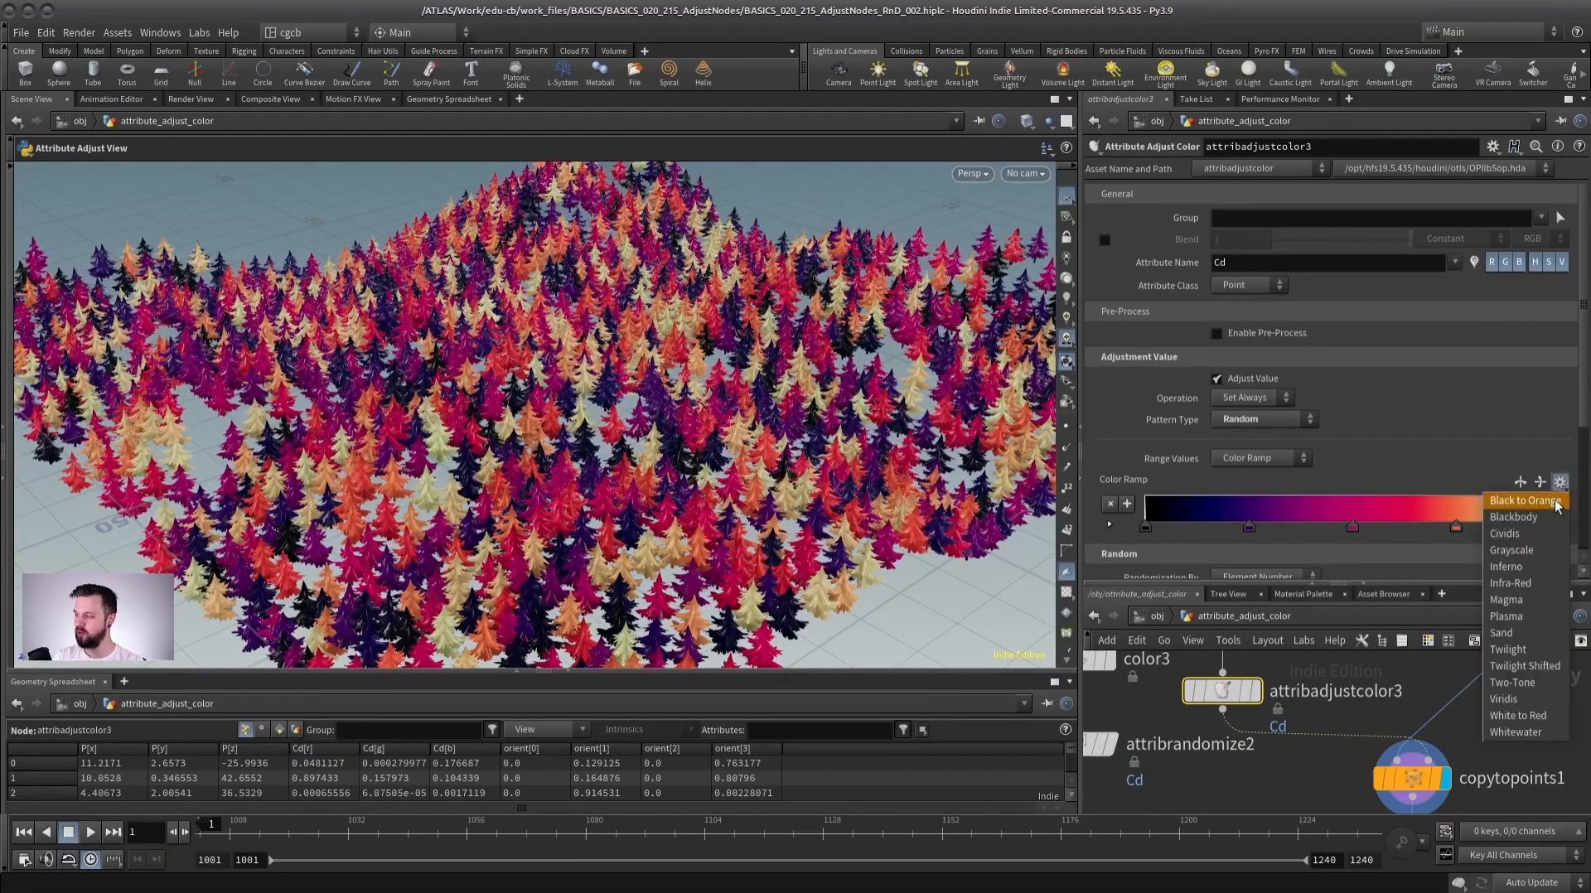
{"action": "left_click", "coordinate": [1508, 567]}
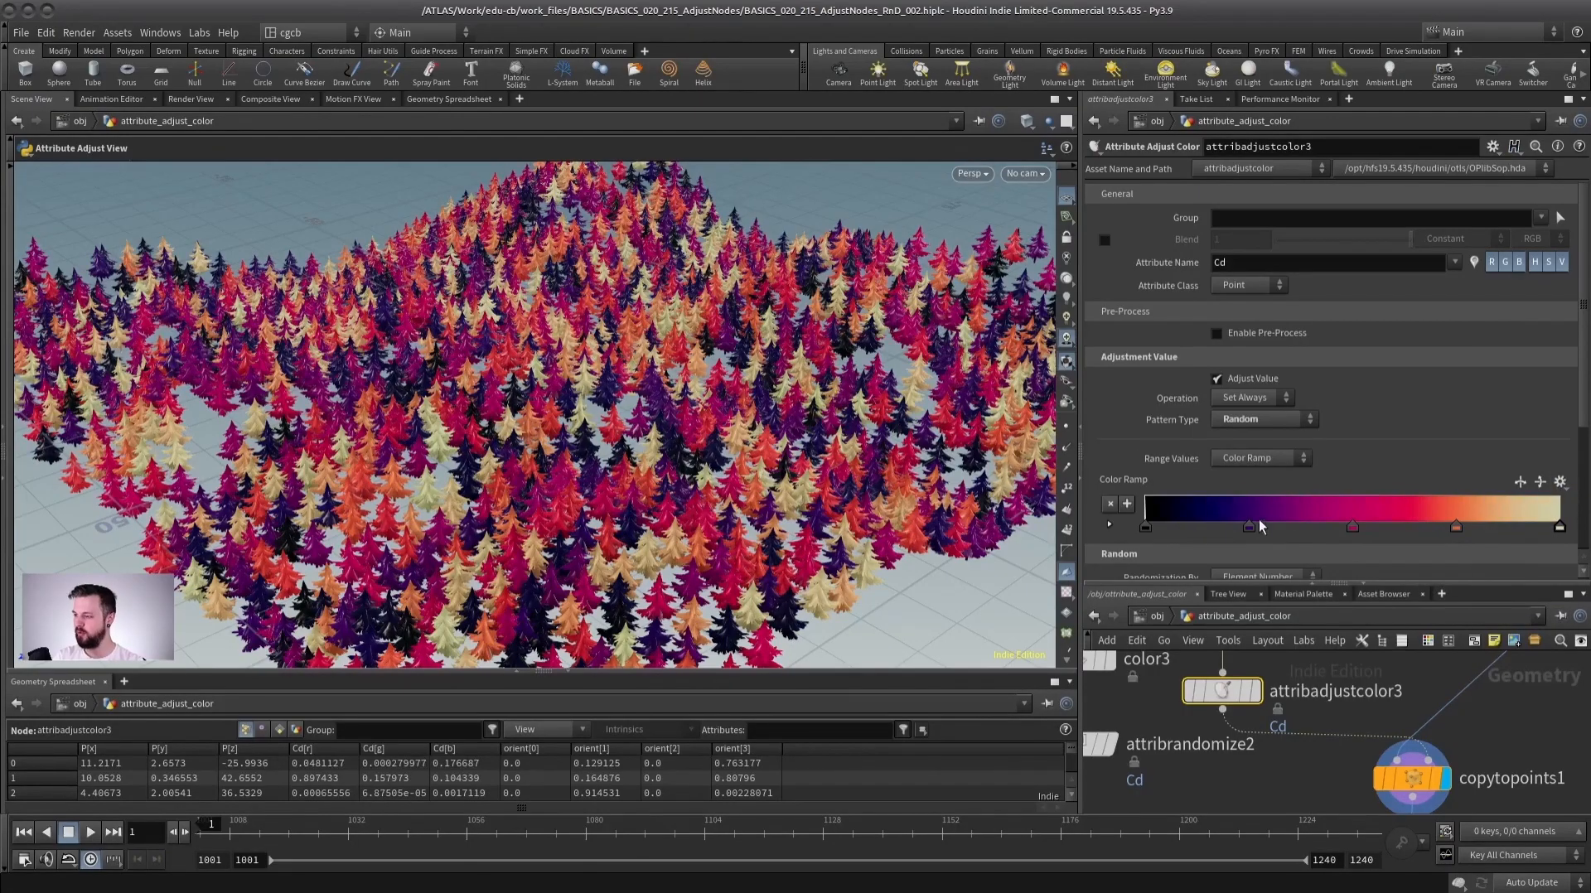
Remove and reposition color ramp keys to reshape the ramp's gradient.
{"action": "left_click_drag", "start_coordinate": [1145, 528], "coordinate": [1156, 565]}
{"action": "left_click_drag", "start_coordinate": [1249, 528], "coordinate": [1256, 565]}
{"action": "left_click_drag", "start_coordinate": [1353, 529], "coordinate": [1136, 537]}
{"action": "left_click_drag", "start_coordinate": [1456, 529], "coordinate": [1348, 537]}
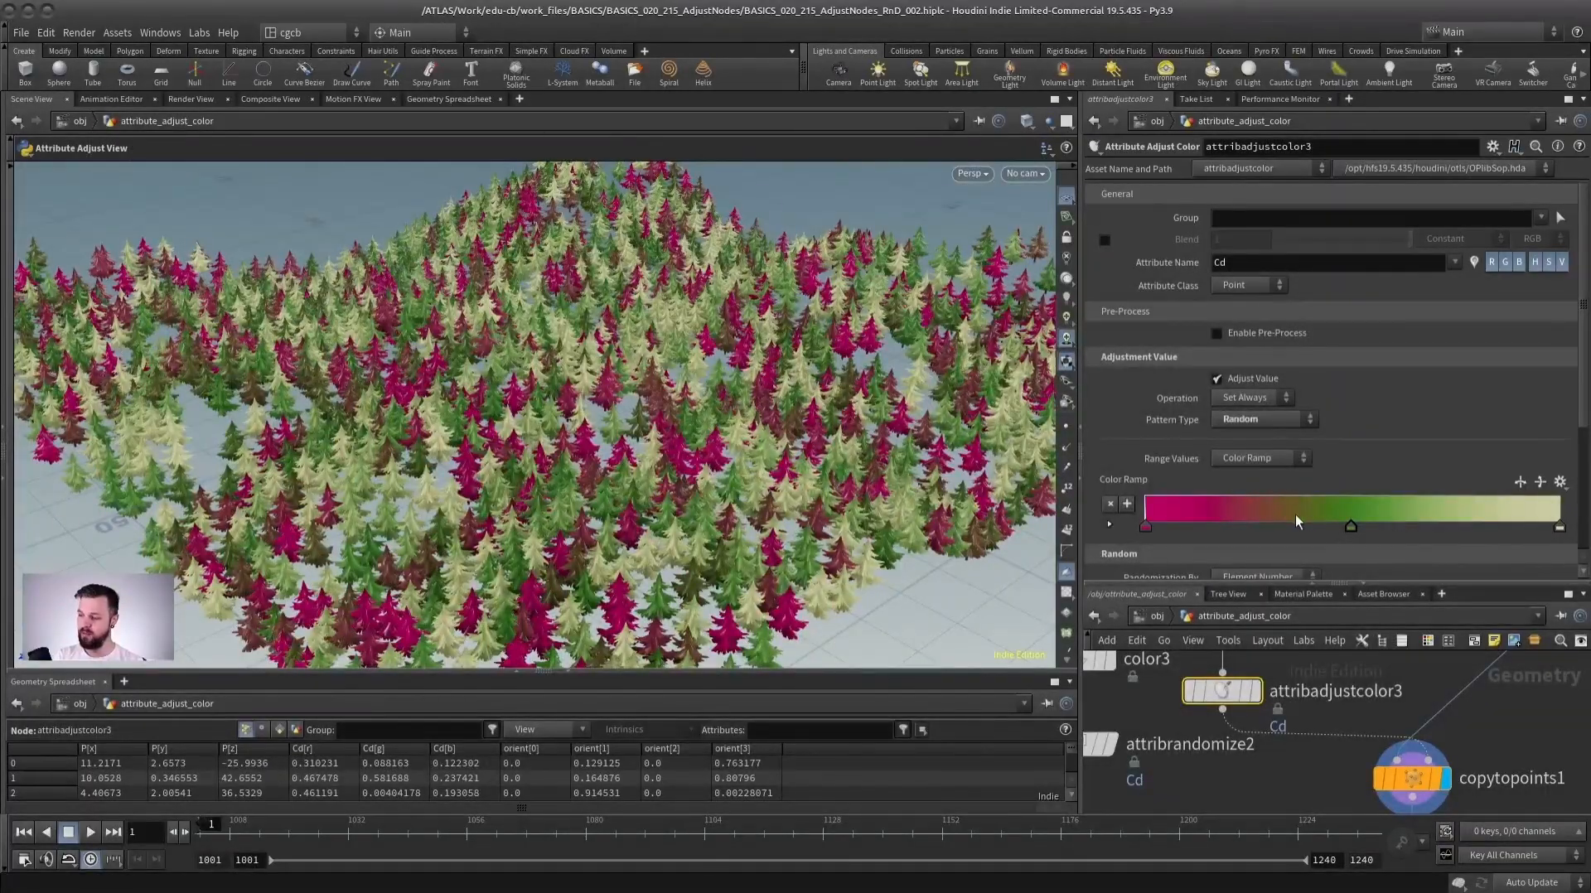
{"action": "left_click_drag", "start_coordinate": [681, 426], "coordinate": [917, 361]}
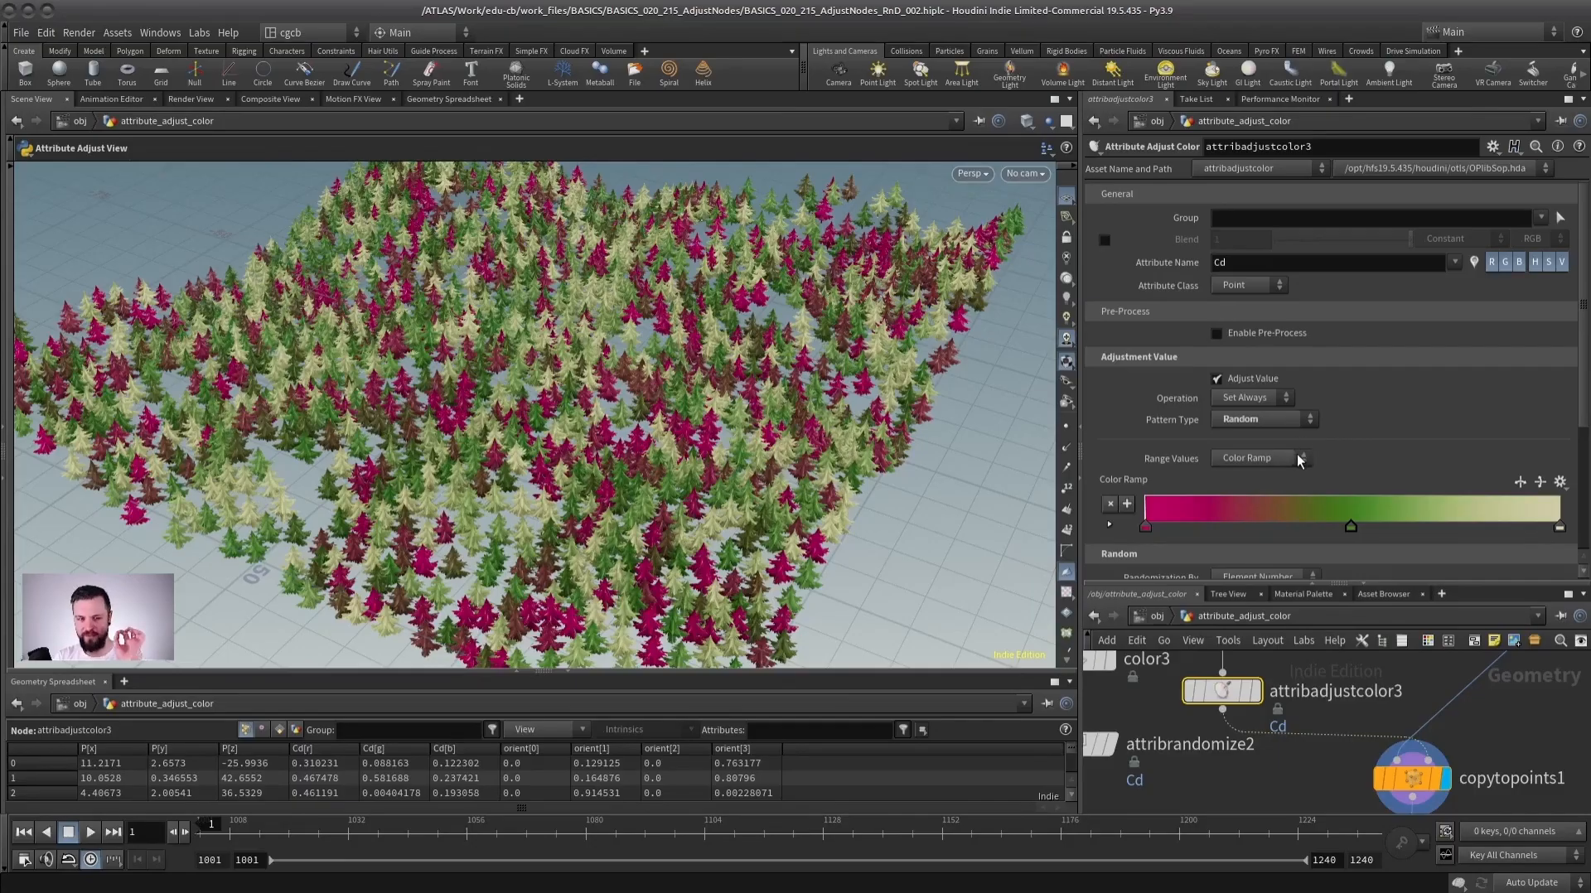
Switch the Range Values of the Attribute Adjust Color node to Specific Values.
{"action": "left_click", "coordinate": [1260, 460]}
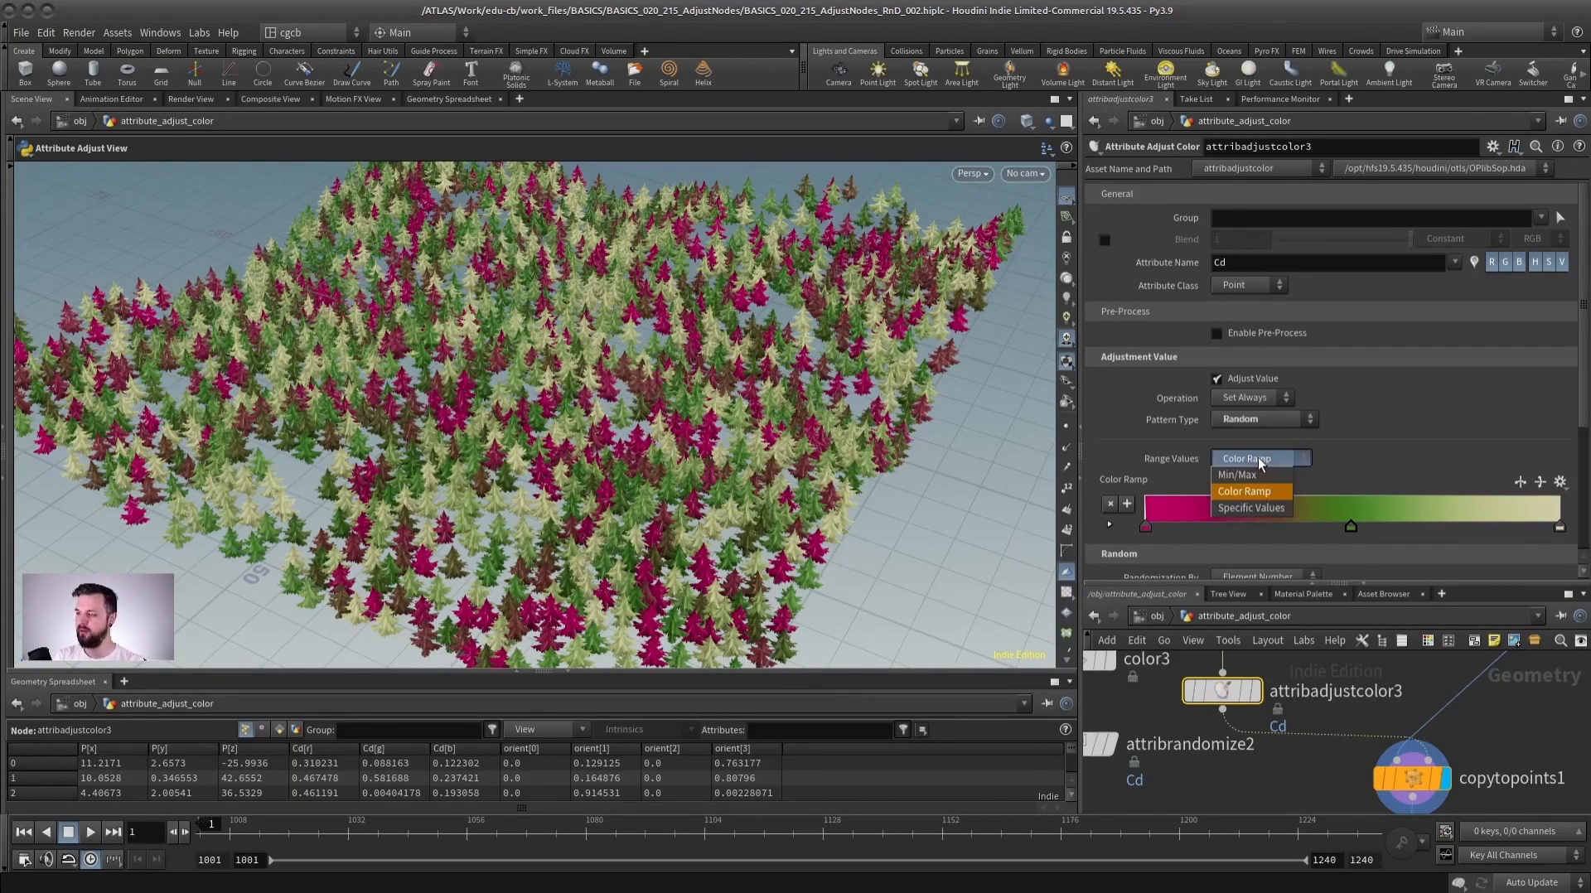
{"action": "left_click", "coordinate": [1238, 509]}
{"action": "double_click", "coordinate": [1253, 501]}
{"action": "scroll", "coordinate": [1355, 399], "scroll_direction": "down", "scroll_amount": 5}
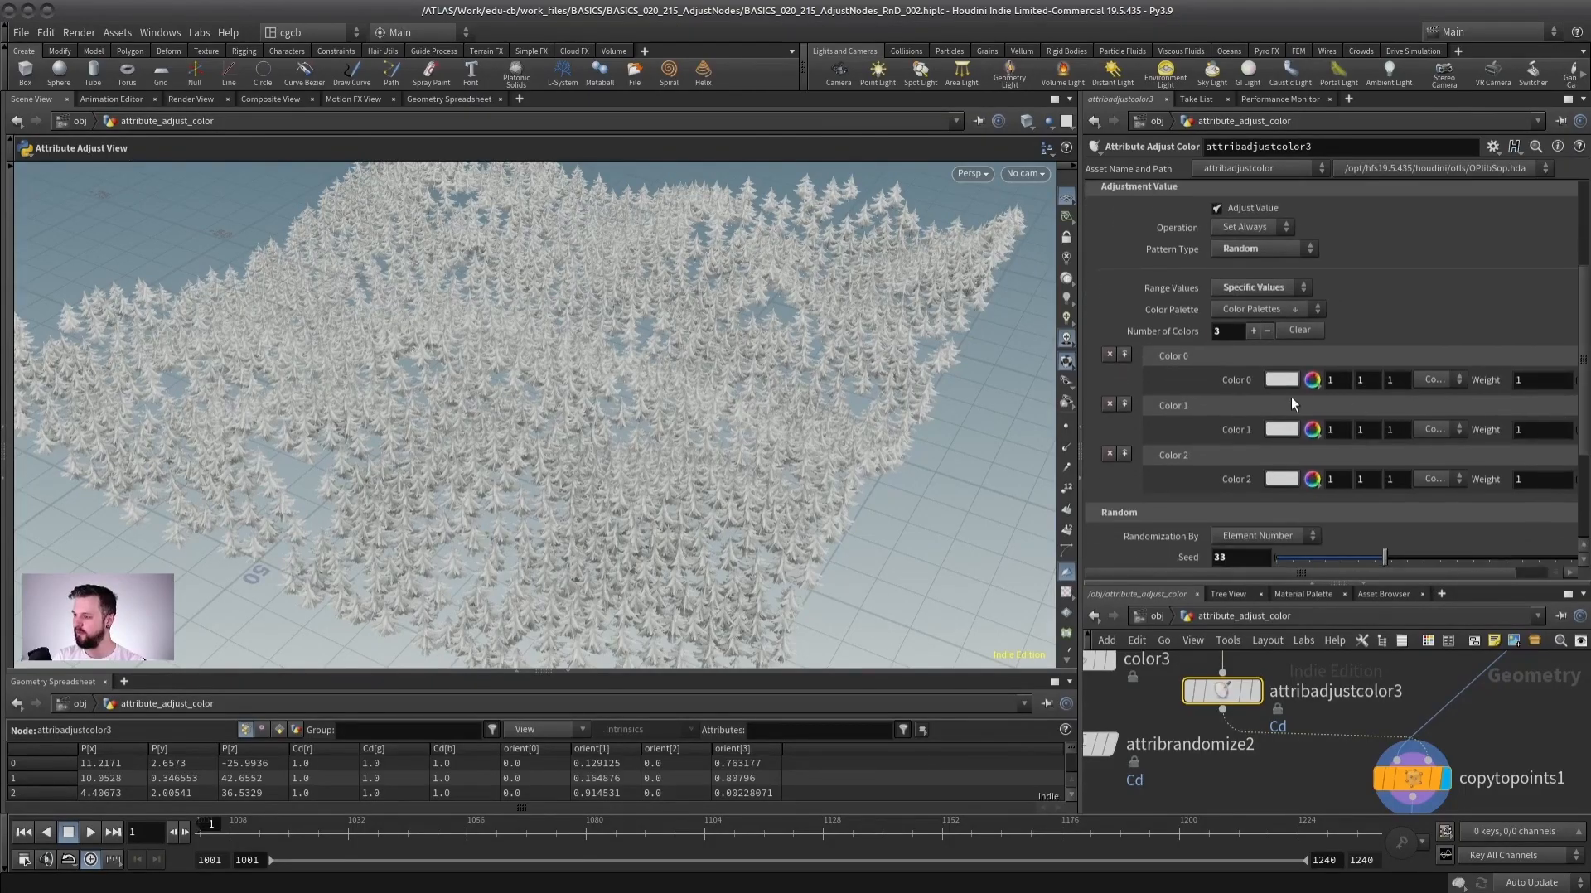
Set the three specific colors to green (0, 1, 0), blue (0, 0.25, 0.5) and purple (0.18, 0.07, 0.3).
{"action": "left_click", "coordinate": [1304, 380]}
{"action": "left_click", "coordinate": [1277, 193]}
{"action": "left_click", "coordinate": [1311, 429]}
{"action": "left_click", "coordinate": [1355, 218]}
{"action": "left_click", "coordinate": [1312, 479]}
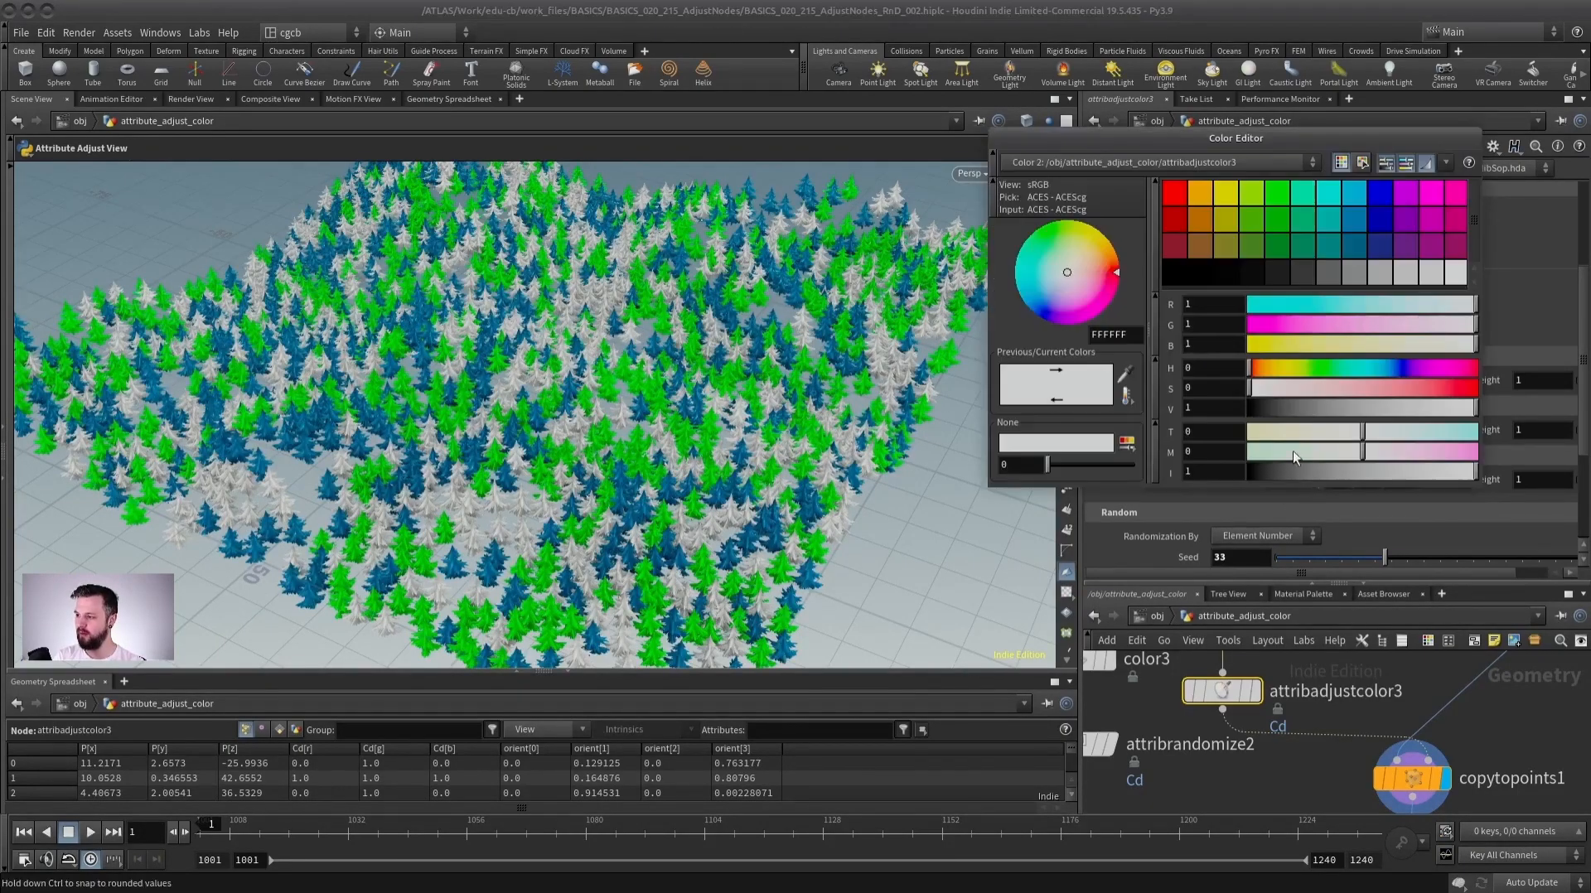
{"action": "left_click", "coordinate": [1385, 275]}
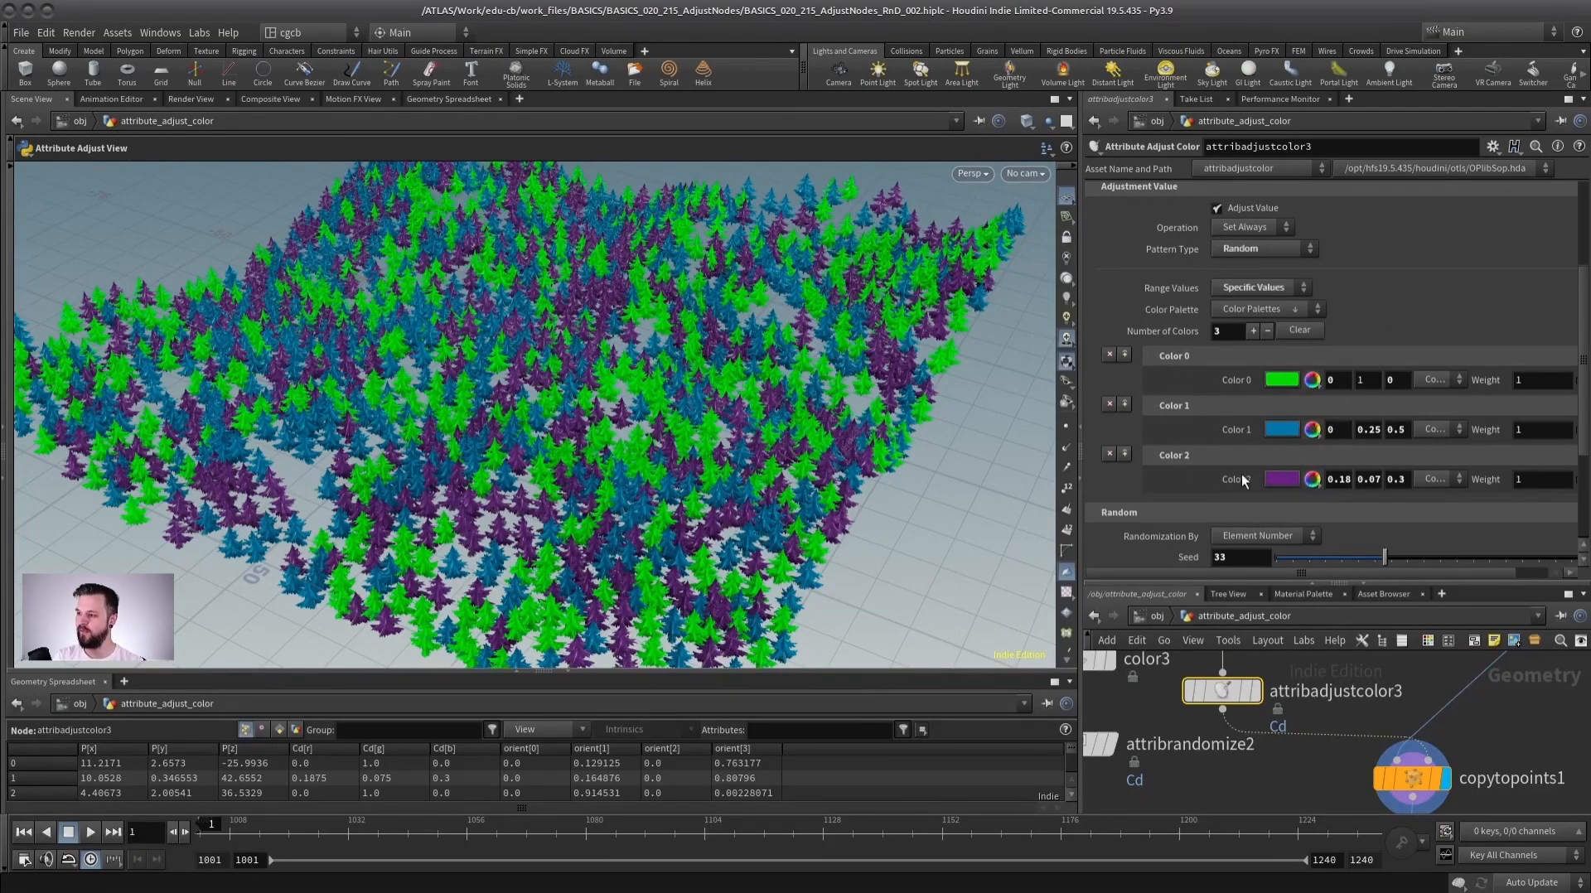
Review the Pattern Type options on the second Attribute Adjust Color node, keeping it at Radial.
{"action": "mouse_move", "coordinate": [1586, 341]}
{"action": "left_mouse_down"}
{"action": "mouse_move", "coordinate": [1587, 259]}
{"action": "mouse_move", "coordinate": [1587, 335]}
{"action": "left_mouse_up"}
{"action": "left_click_drag", "start_coordinate": [551, 497], "coordinate": [551, 428], "text": "alt"}
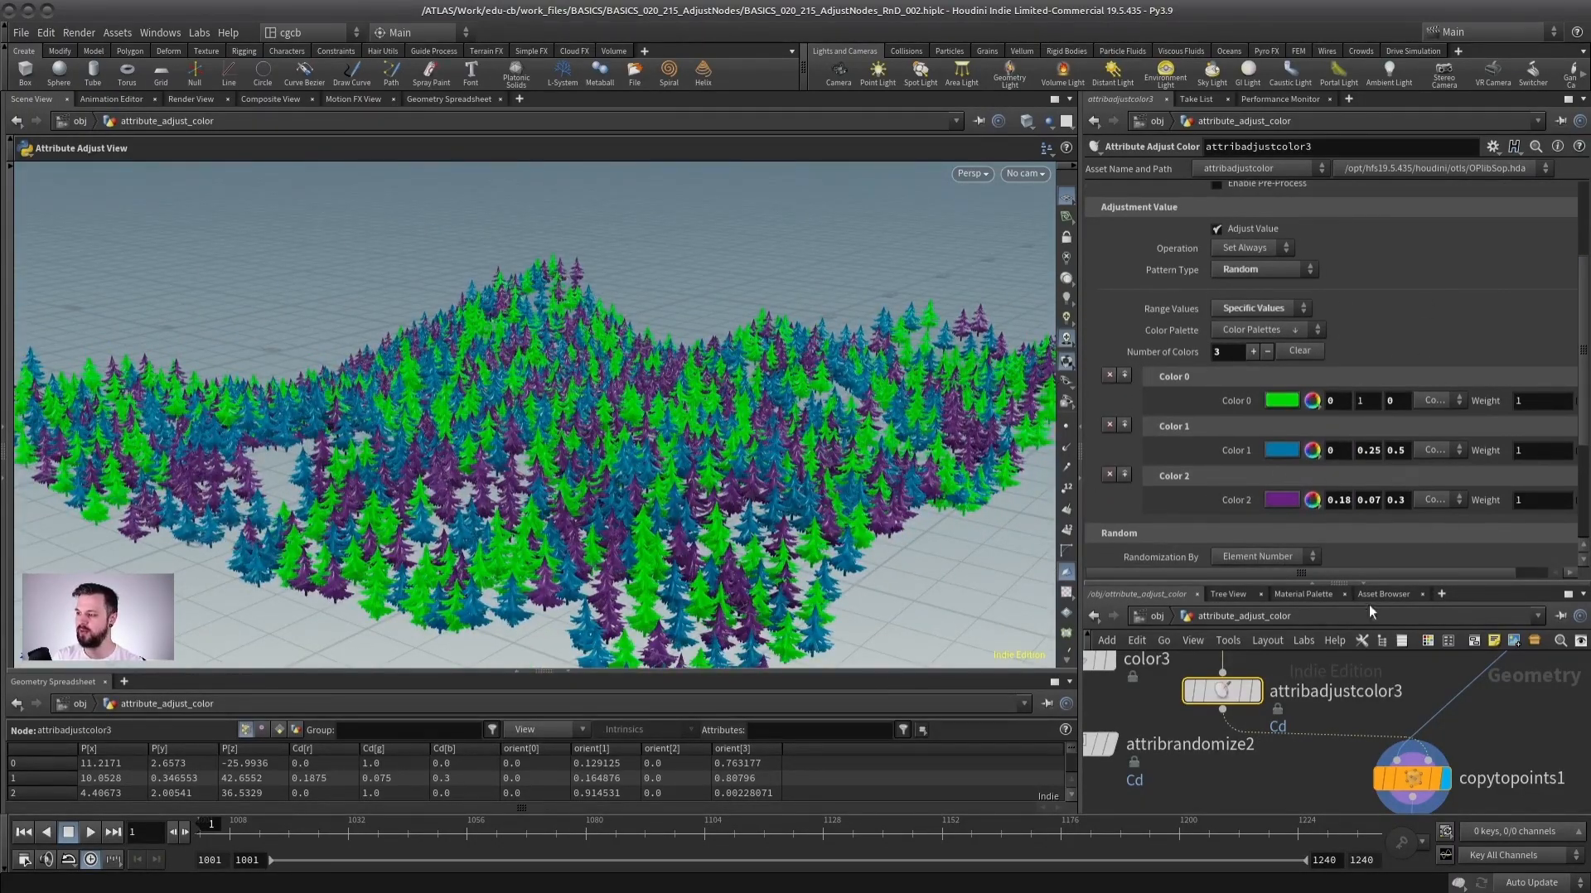
{"action": "left_click_drag", "start_coordinate": [1374, 580], "coordinate": [1374, 299]}
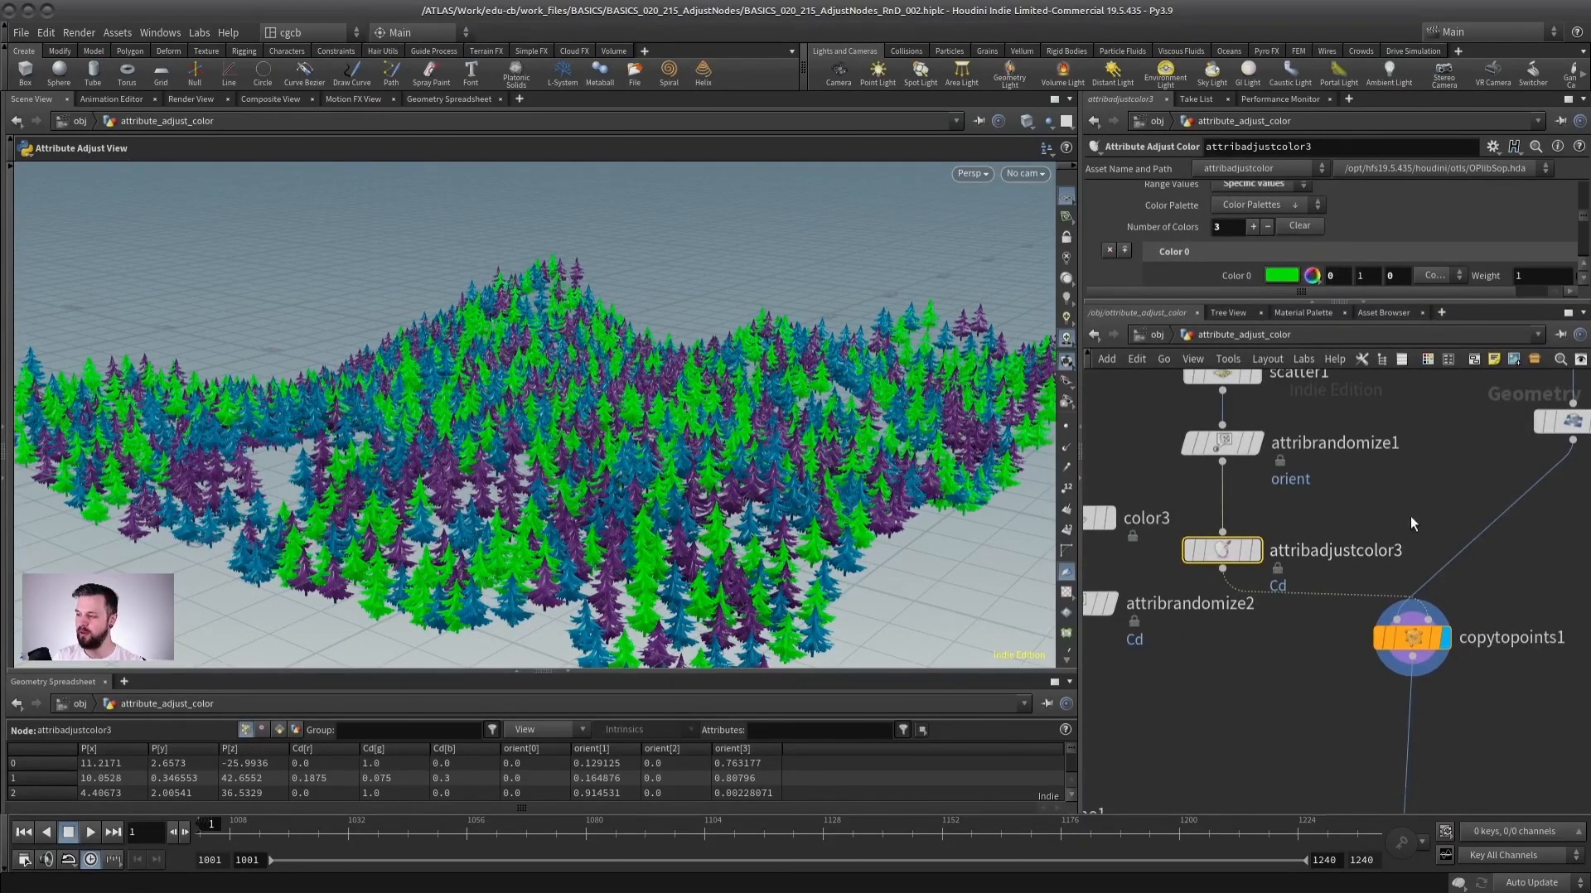
{"action": "scroll", "coordinate": [1362, 509], "scroll_direction": "down", "scroll_amount": 1}
{"action": "middle_click_drag", "start_coordinate": [1368, 500], "coordinate": [1304, 498]}
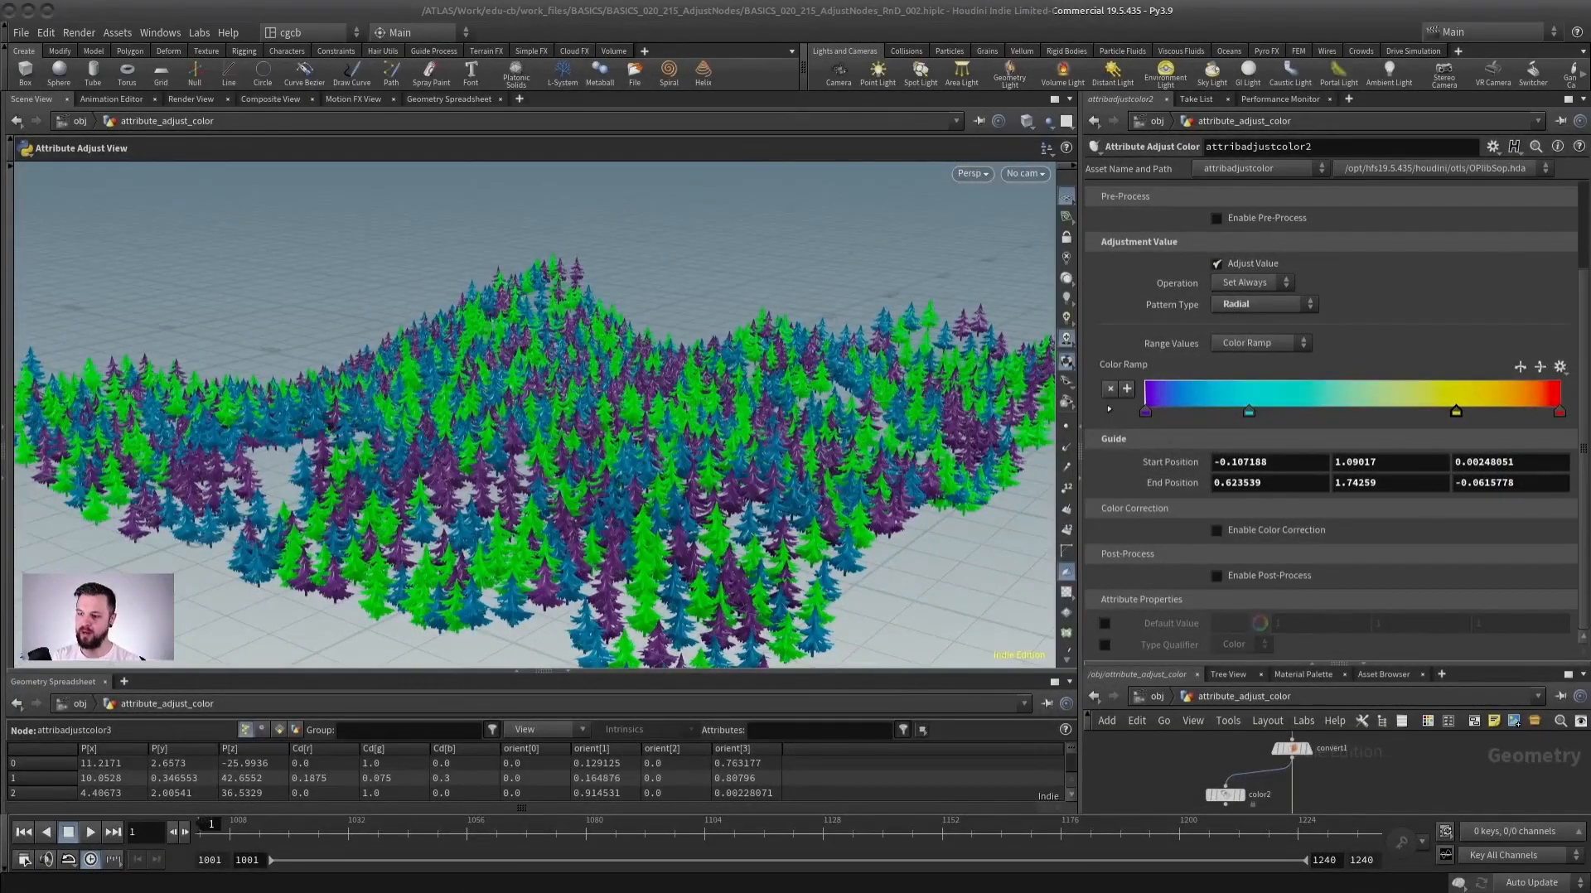
{"action": "left_click", "coordinate": [1256, 303]}
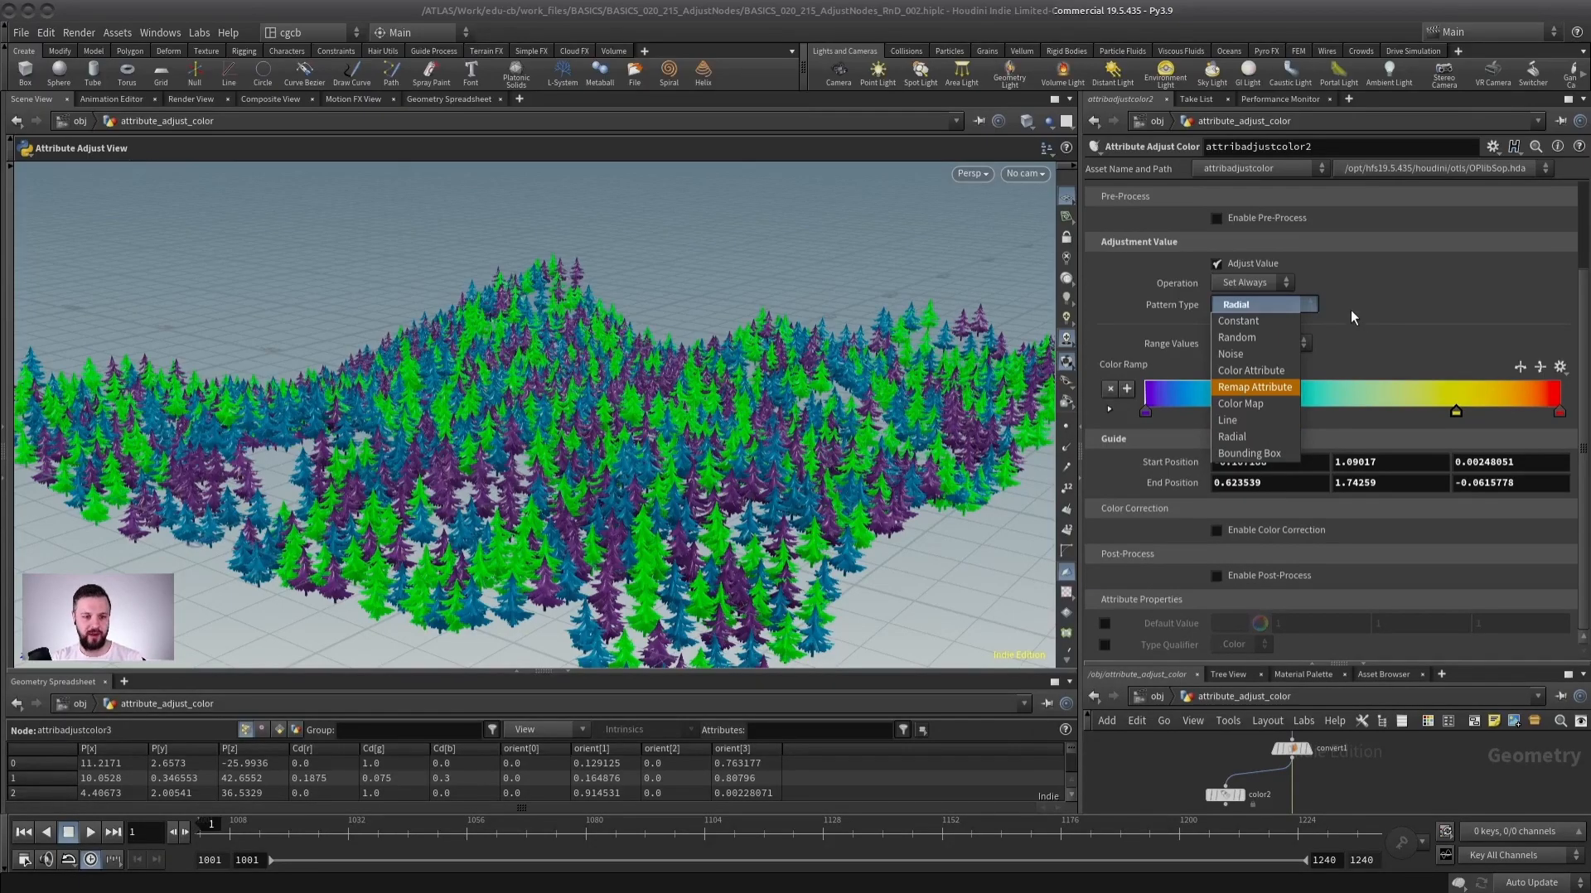
{"action": "left_click", "coordinate": [1319, 259]}
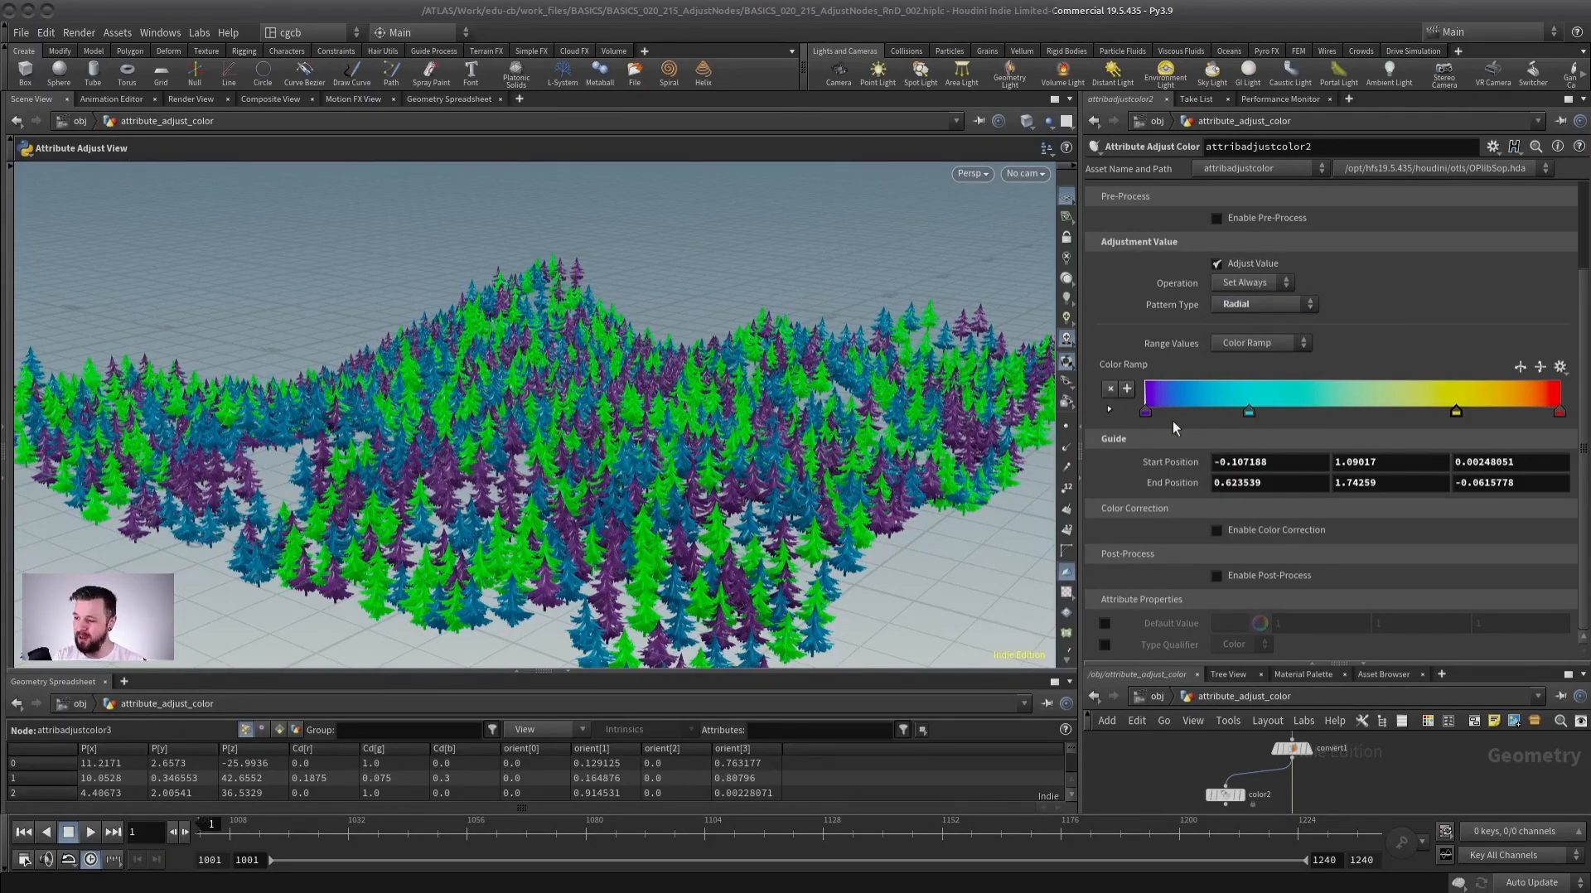
{"action": "left_click", "coordinate": [1249, 303]}
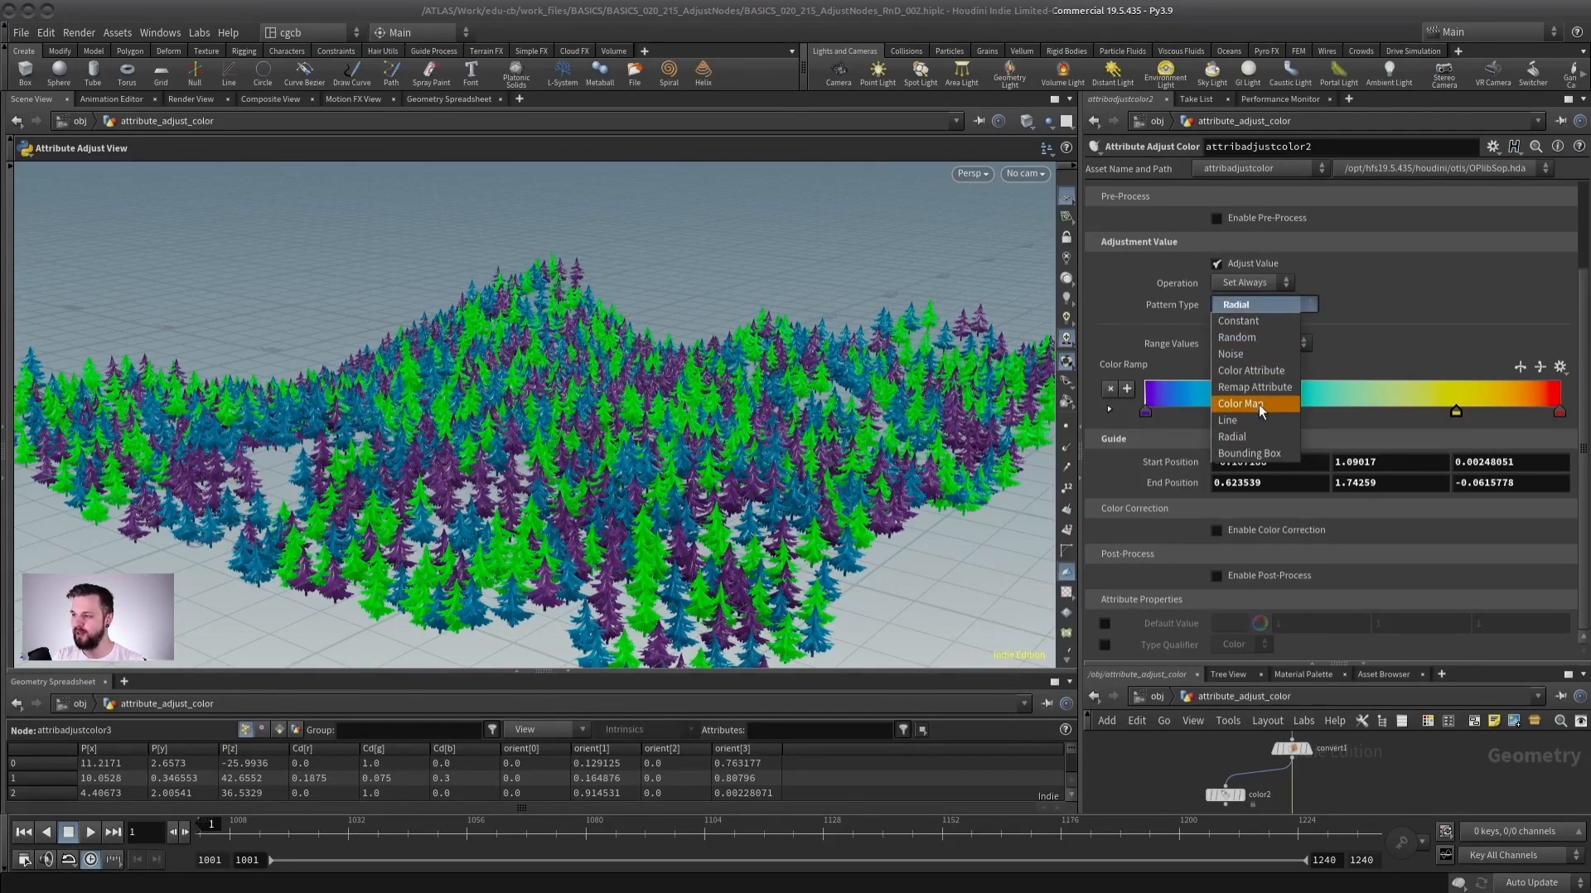
{"action": "left_click", "coordinate": [1366, 351]}
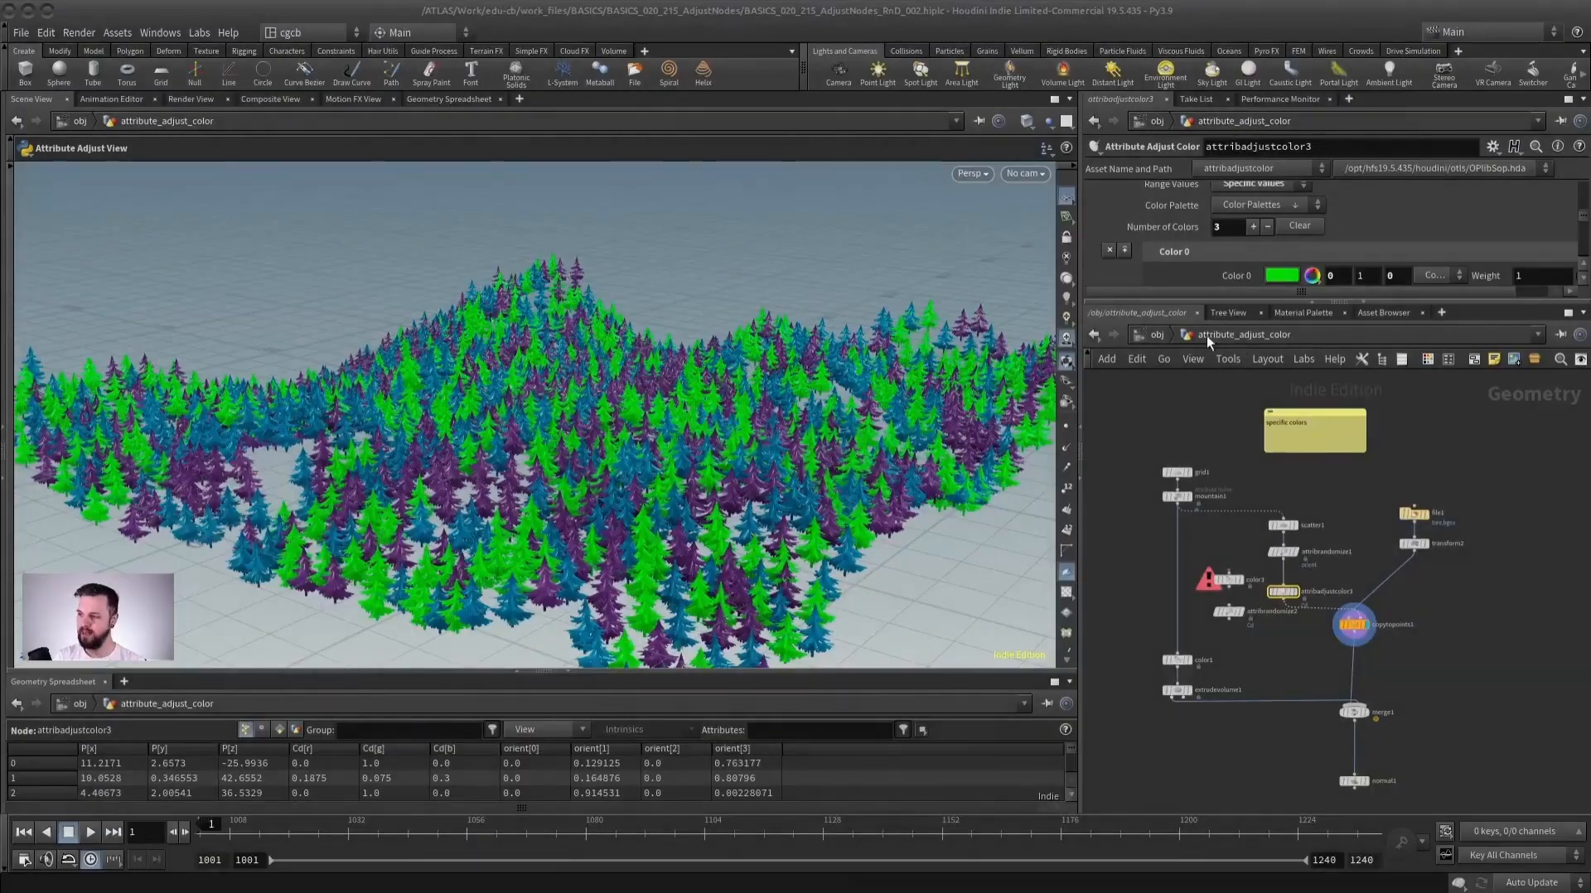
Open the attribute_adjust_vector geometry network and frame the statue in the viewport.
{"action": "left_click", "coordinate": [1097, 334]}
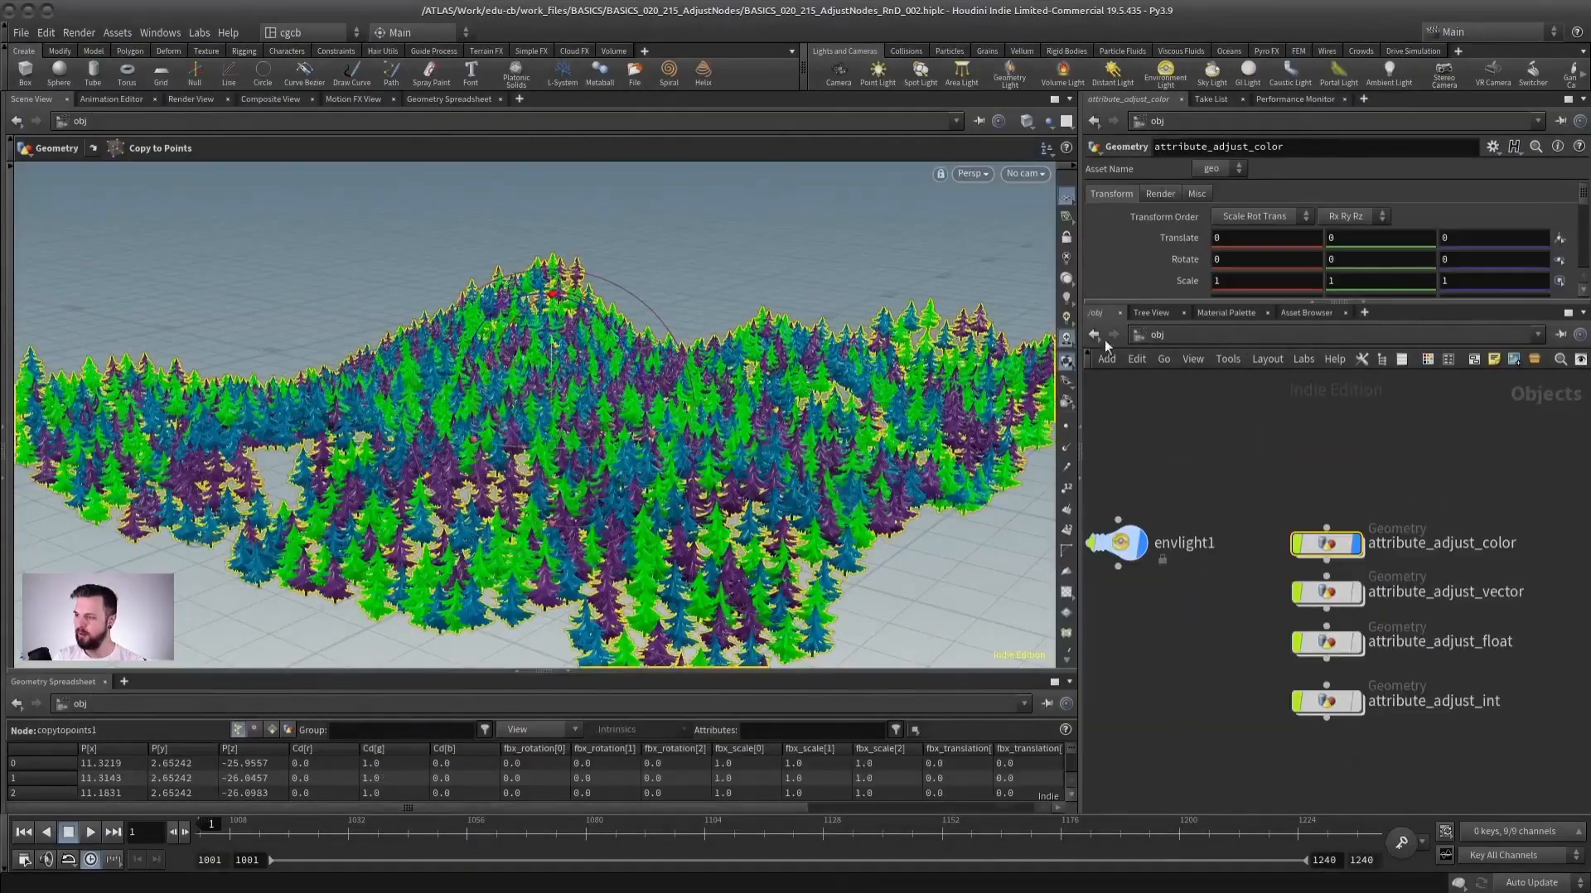
{"action": "middle_click_drag", "start_coordinate": [1272, 393], "coordinate": [1233, 376]}
{"action": "scroll", "coordinate": [1232, 376], "scroll_direction": "up", "scroll_amount": 3}
{"action": "left_click", "coordinate": [1219, 452]}
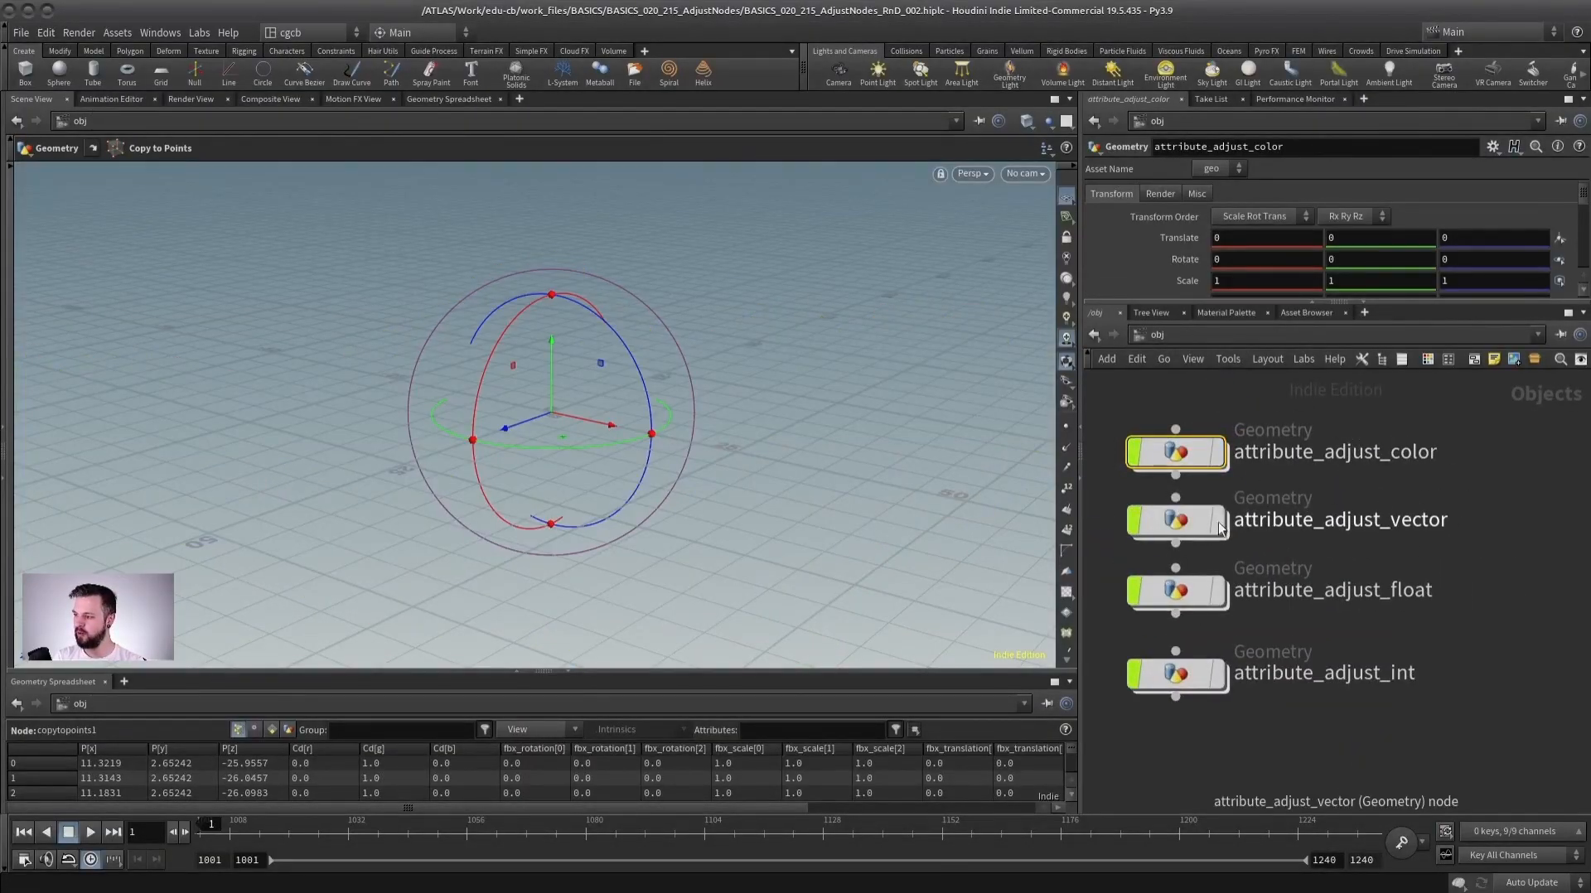
{"action": "double_click", "coordinate": [1179, 523]}
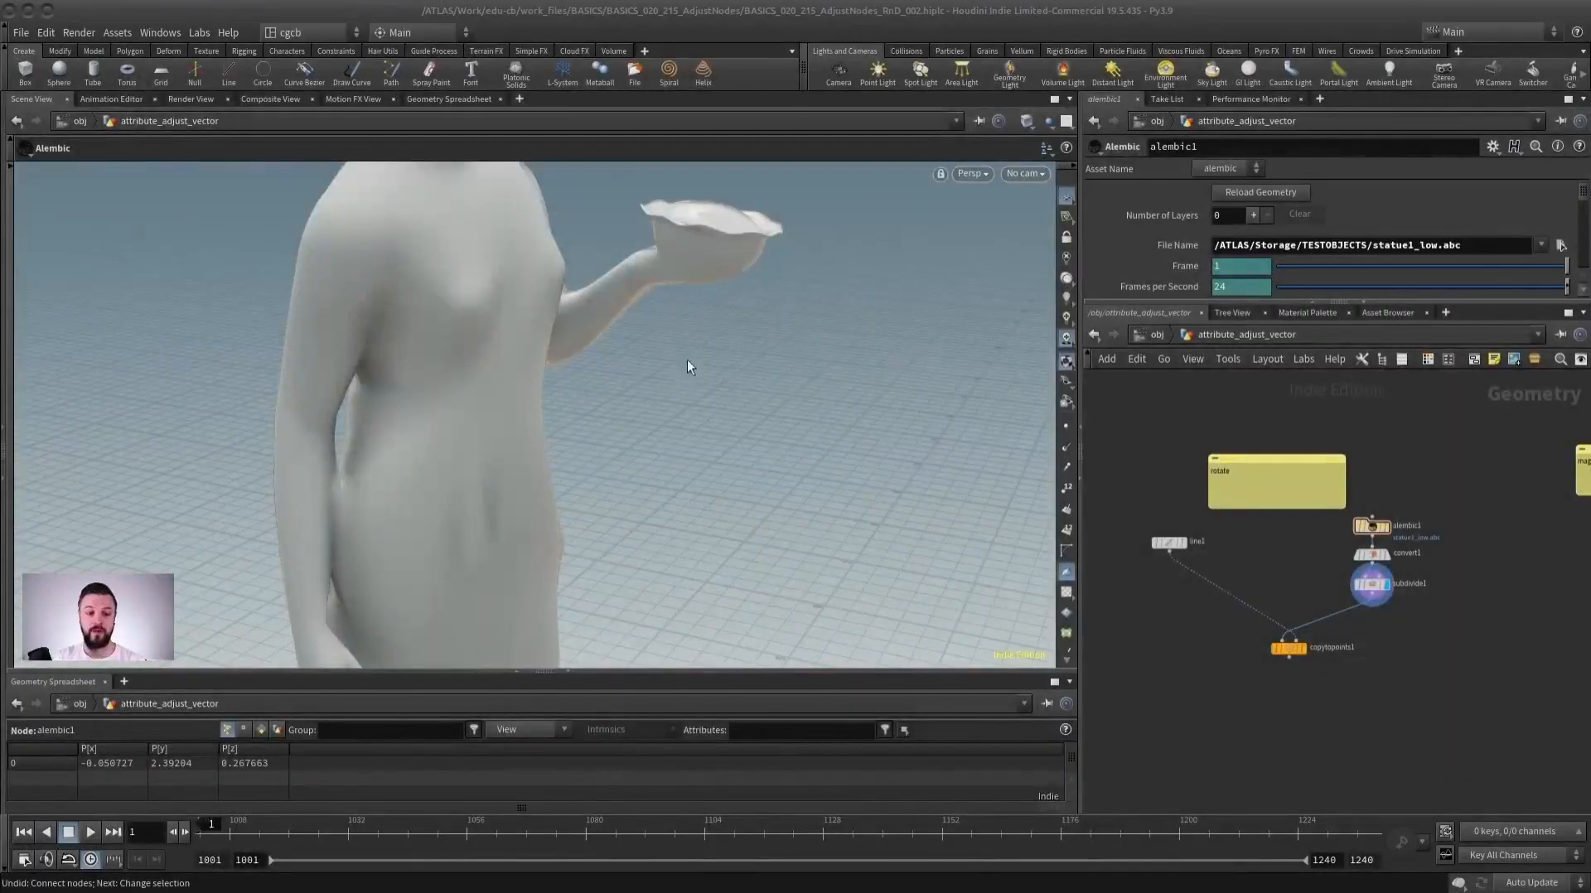
{"action": "mouse_move", "coordinate": [536, 412]}
{"action": "right_mouse_down", "text": "alt"}
{"action": "mouse_move", "coordinate": [543, 458]}
{"action": "mouse_move", "coordinate": [535, 435]}
{"action": "right_mouse_up", "text": "alt"}
{"action": "left_click_drag", "start_coordinate": [534, 435], "coordinate": [498, 397], "text": "alt"}
{"action": "right_click_drag", "start_coordinate": [498, 397], "coordinate": [465, 453], "text": "alt"}
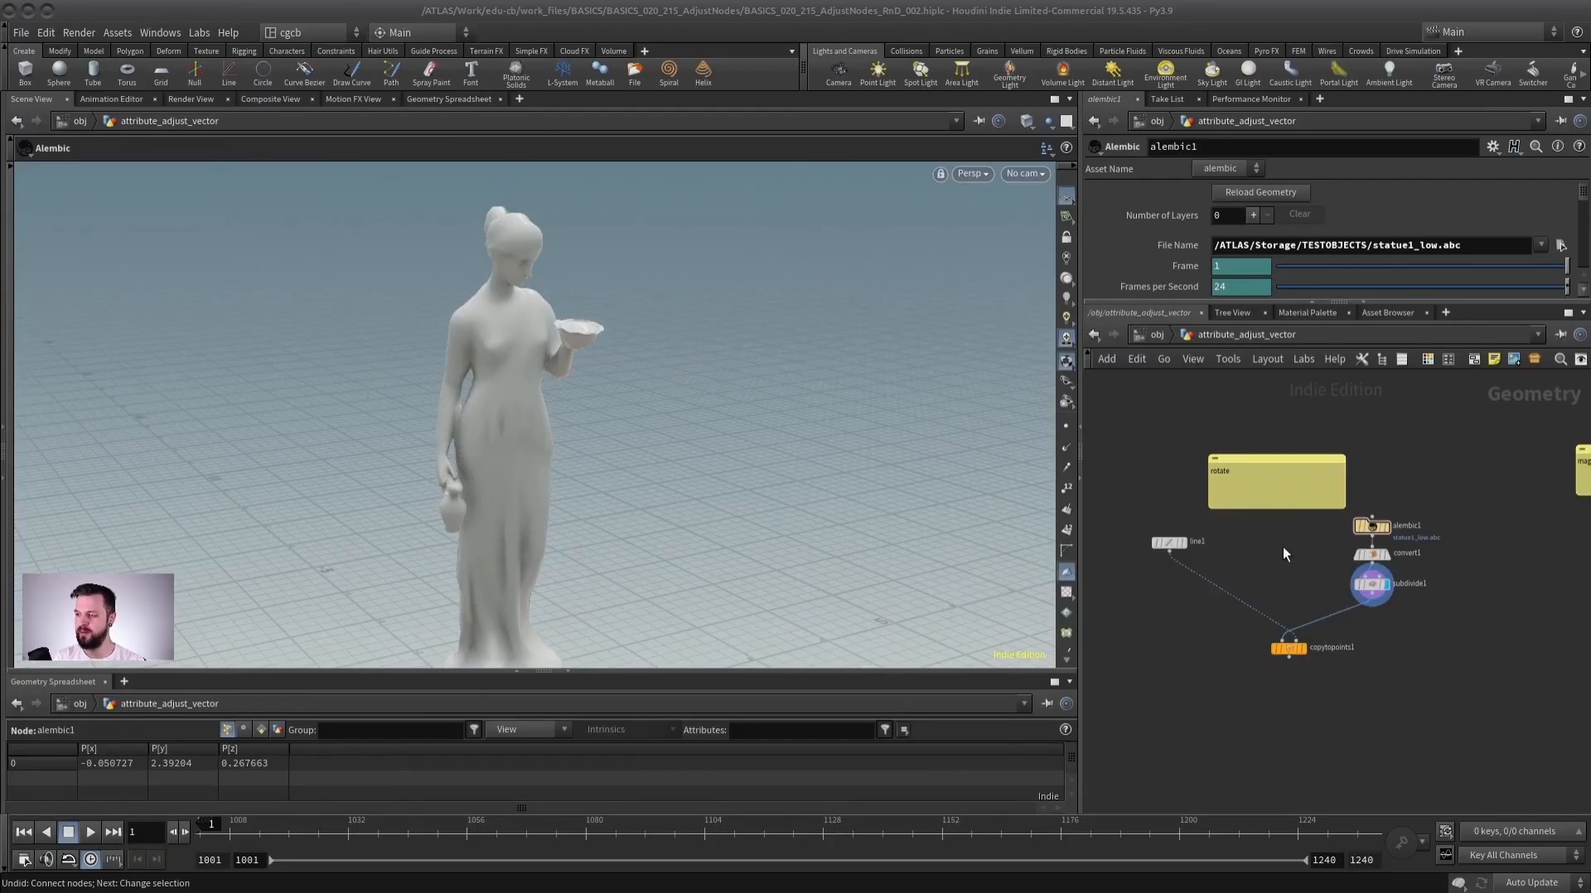
{"action": "scroll", "coordinate": [1245, 537], "scroll_direction": "up", "scroll_amount": 2}
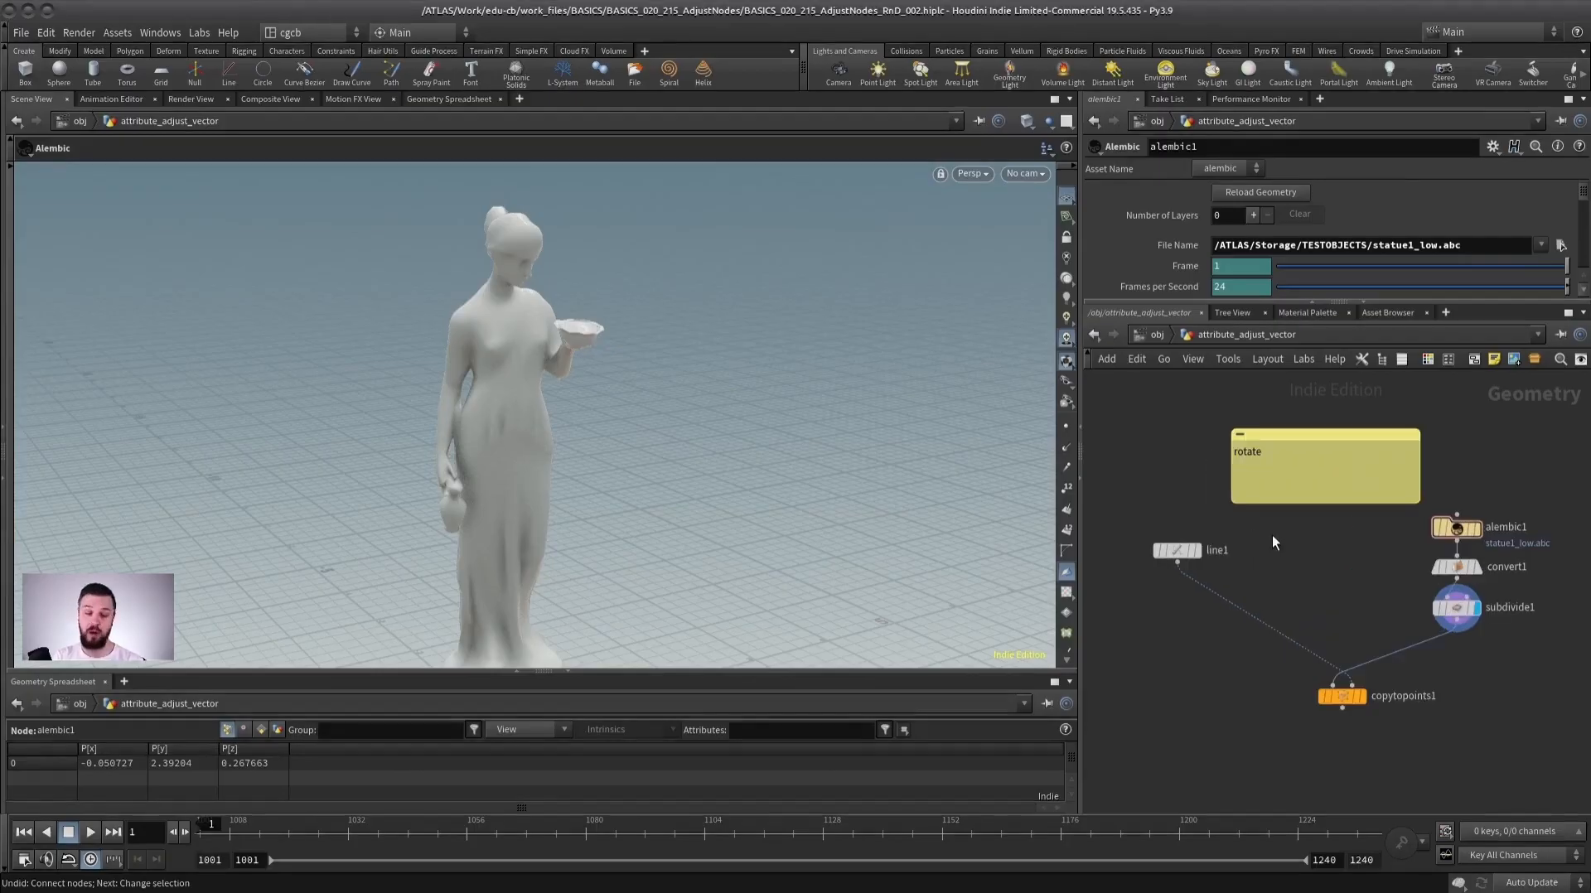
{"action": "middle_click_drag", "start_coordinate": [1236, 571], "coordinate": [1201, 508]}
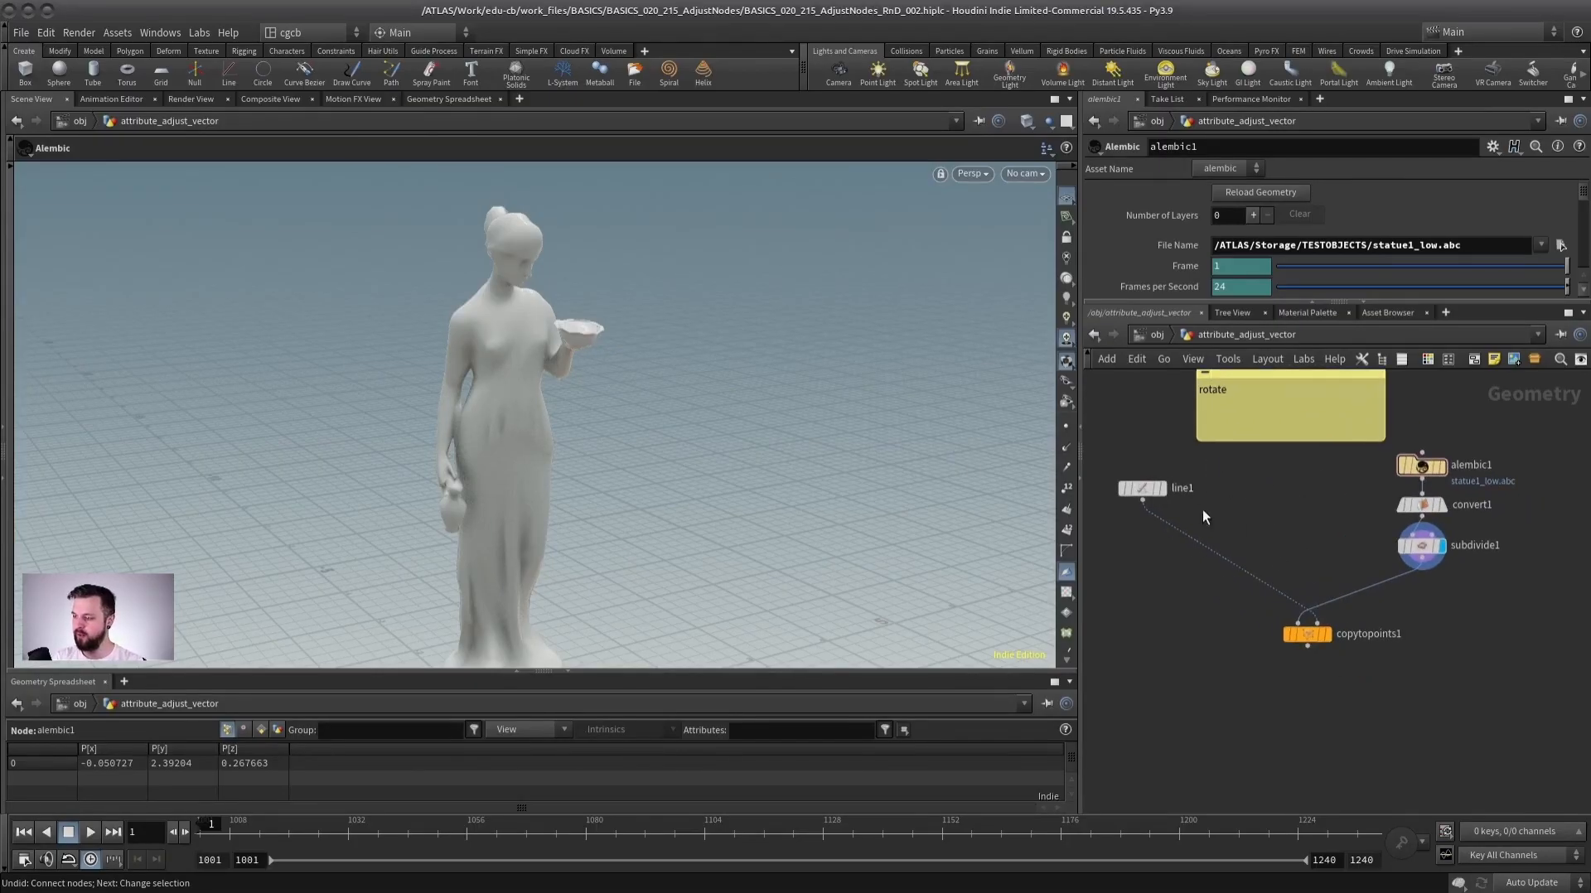
{"action": "right_click_drag", "start_coordinate": [713, 414], "coordinate": [419, 415], "text": "alt"}
{"action": "middle_click_drag", "start_coordinate": [419, 415], "coordinate": [313, 367], "text": "alt"}
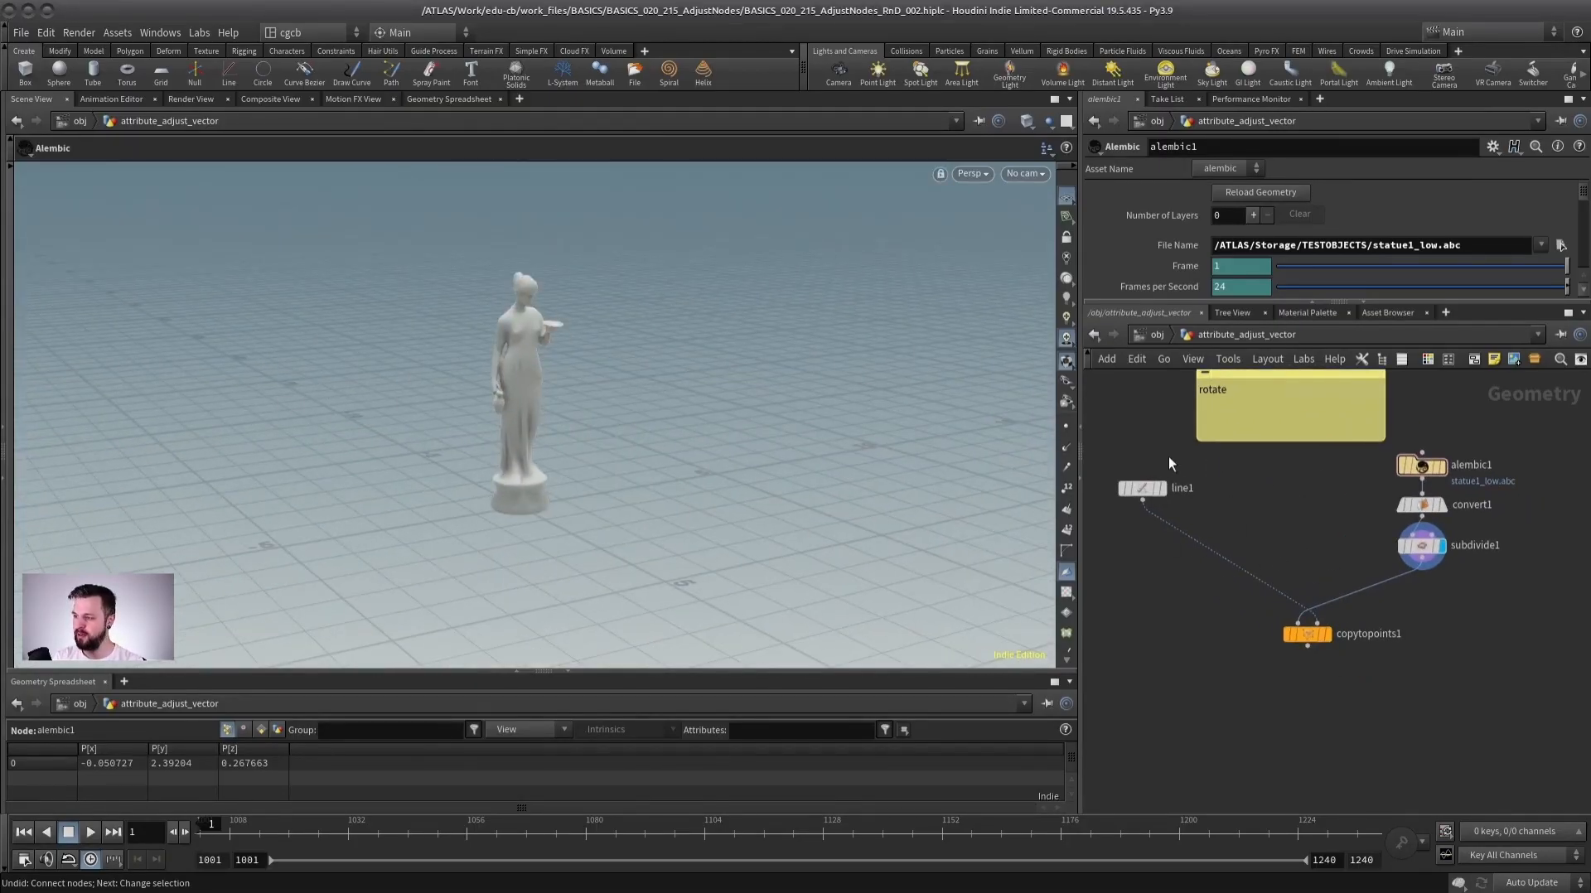
Inspect the line's points and the statues copied onto them by switching the displayed node.
{"action": "left_click", "coordinate": [1162, 491]}
{"action": "key", "text": "Escape"}
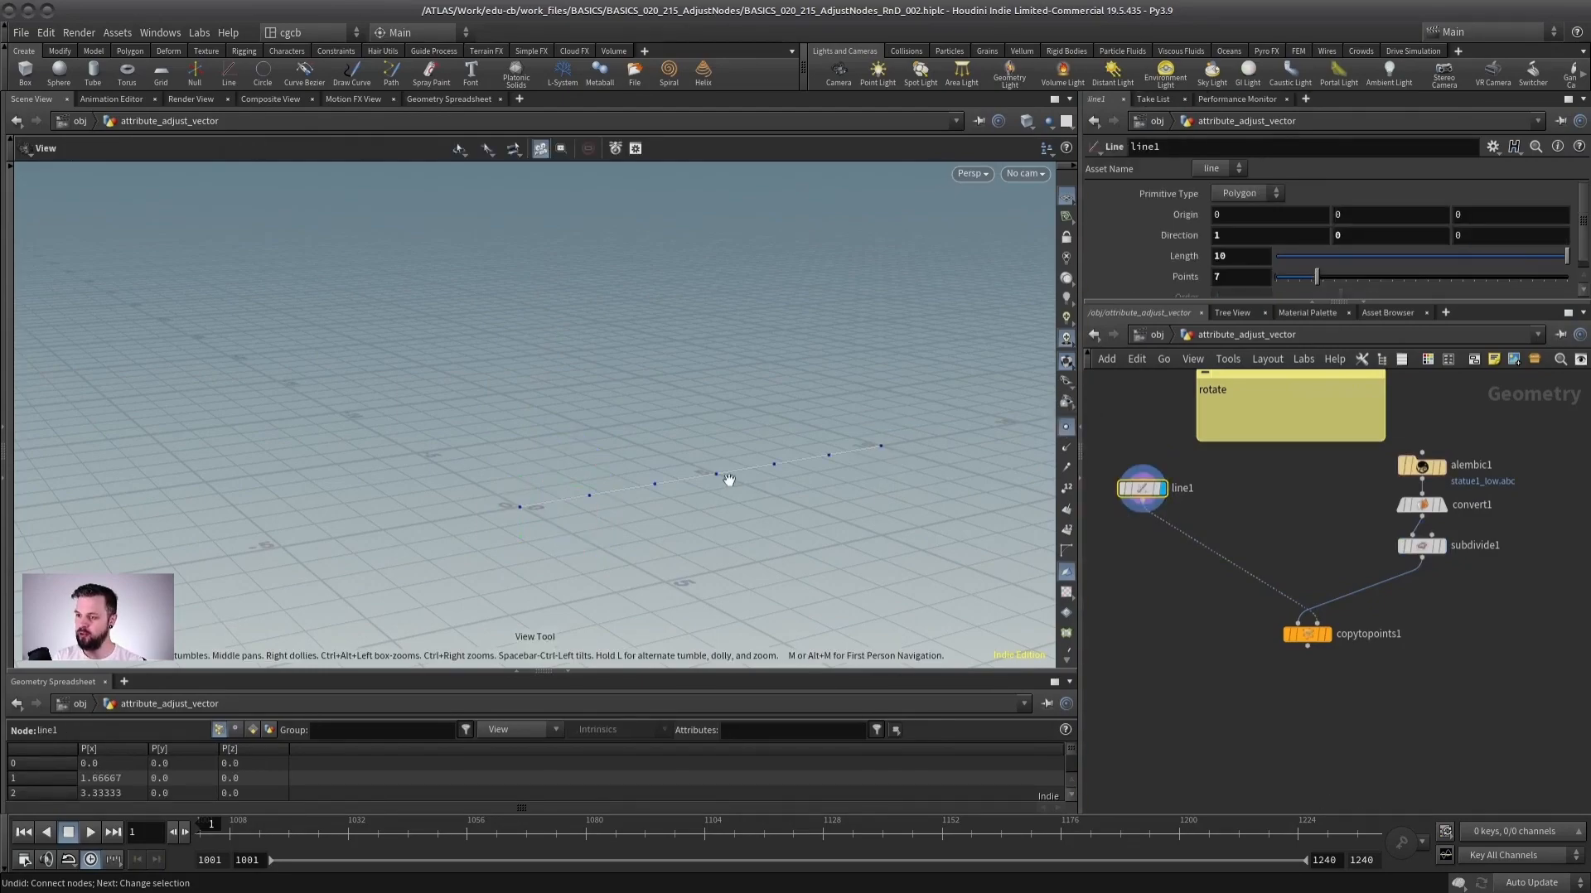
{"action": "left_click", "coordinate": [1326, 634]}
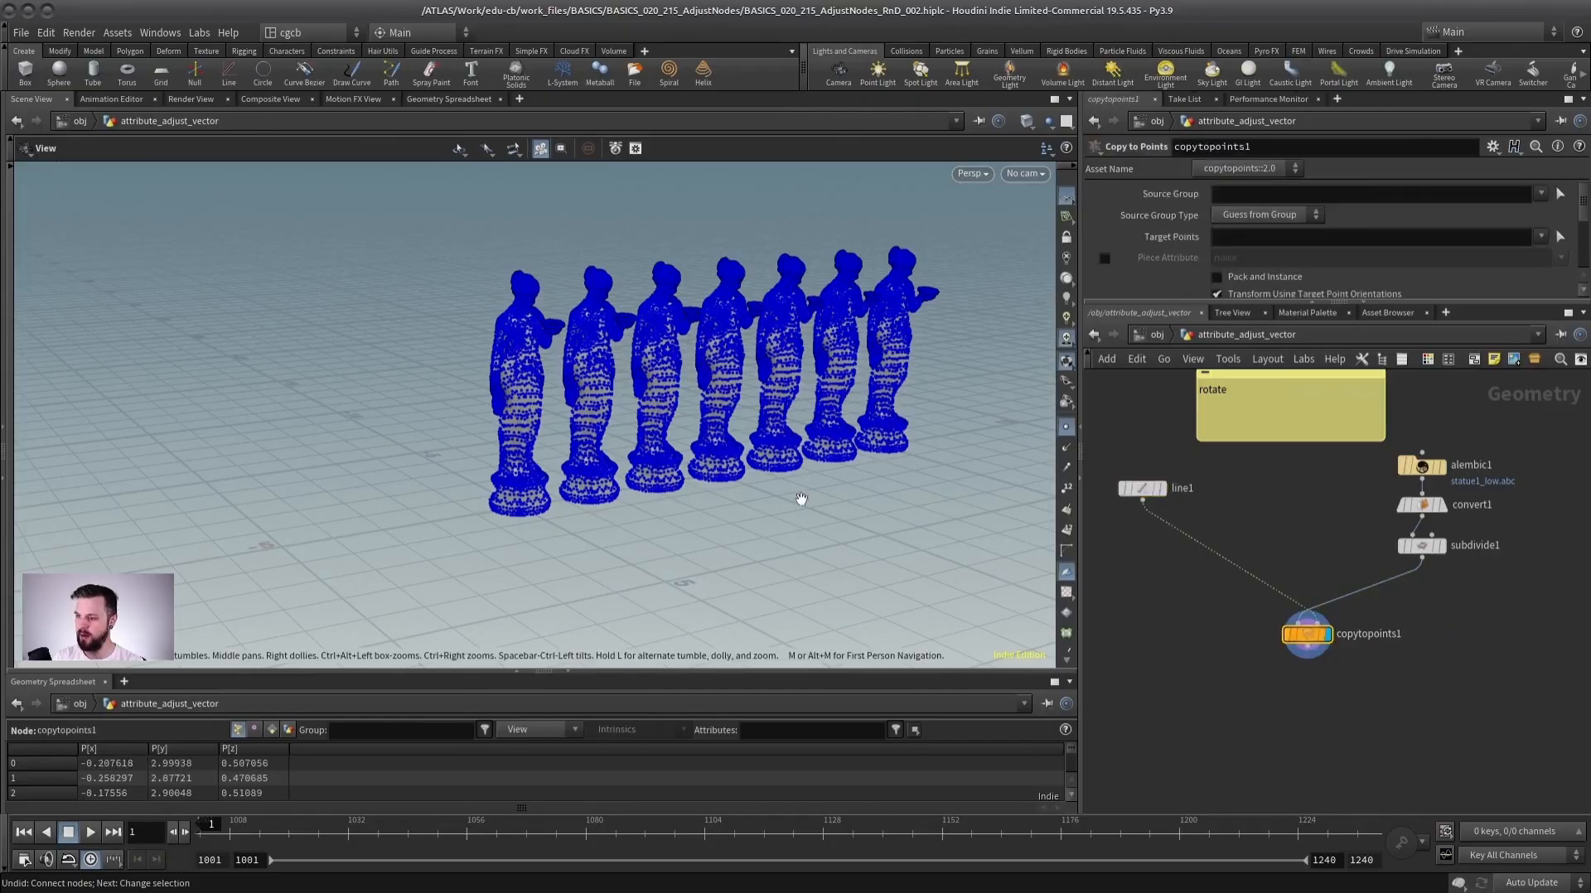
{"action": "left_click", "coordinate": [1066, 429]}
{"action": "left_click_drag", "start_coordinate": [861, 454], "coordinate": [425, 418]}
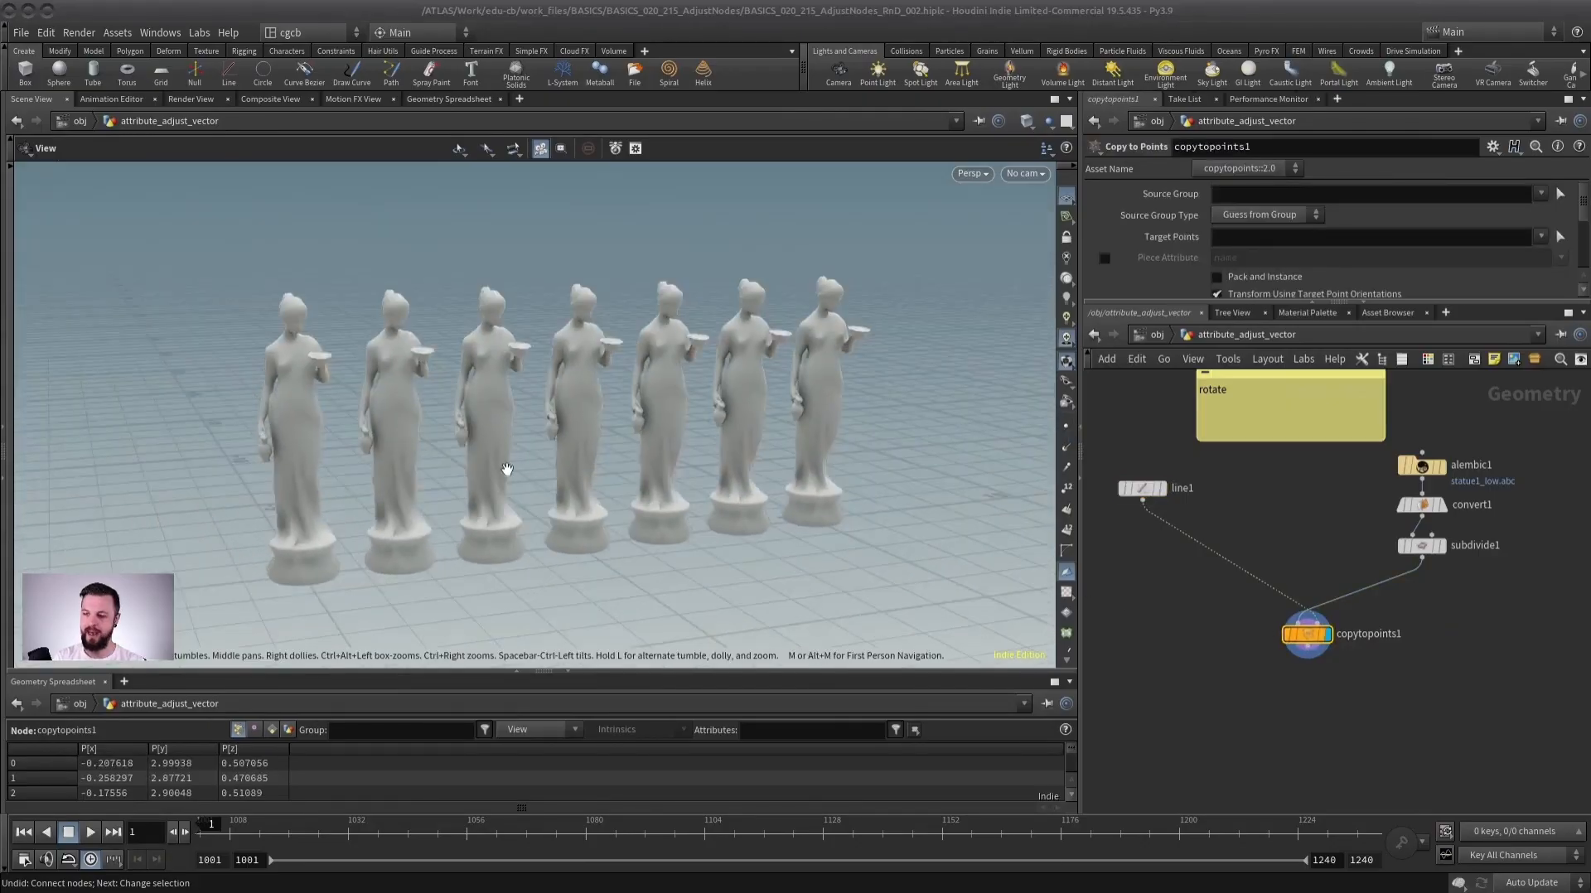
{"action": "left_click_drag", "start_coordinate": [504, 468], "coordinate": [789, 504]}
{"action": "middle_click_drag", "start_coordinate": [1242, 508], "coordinate": [1276, 508]}
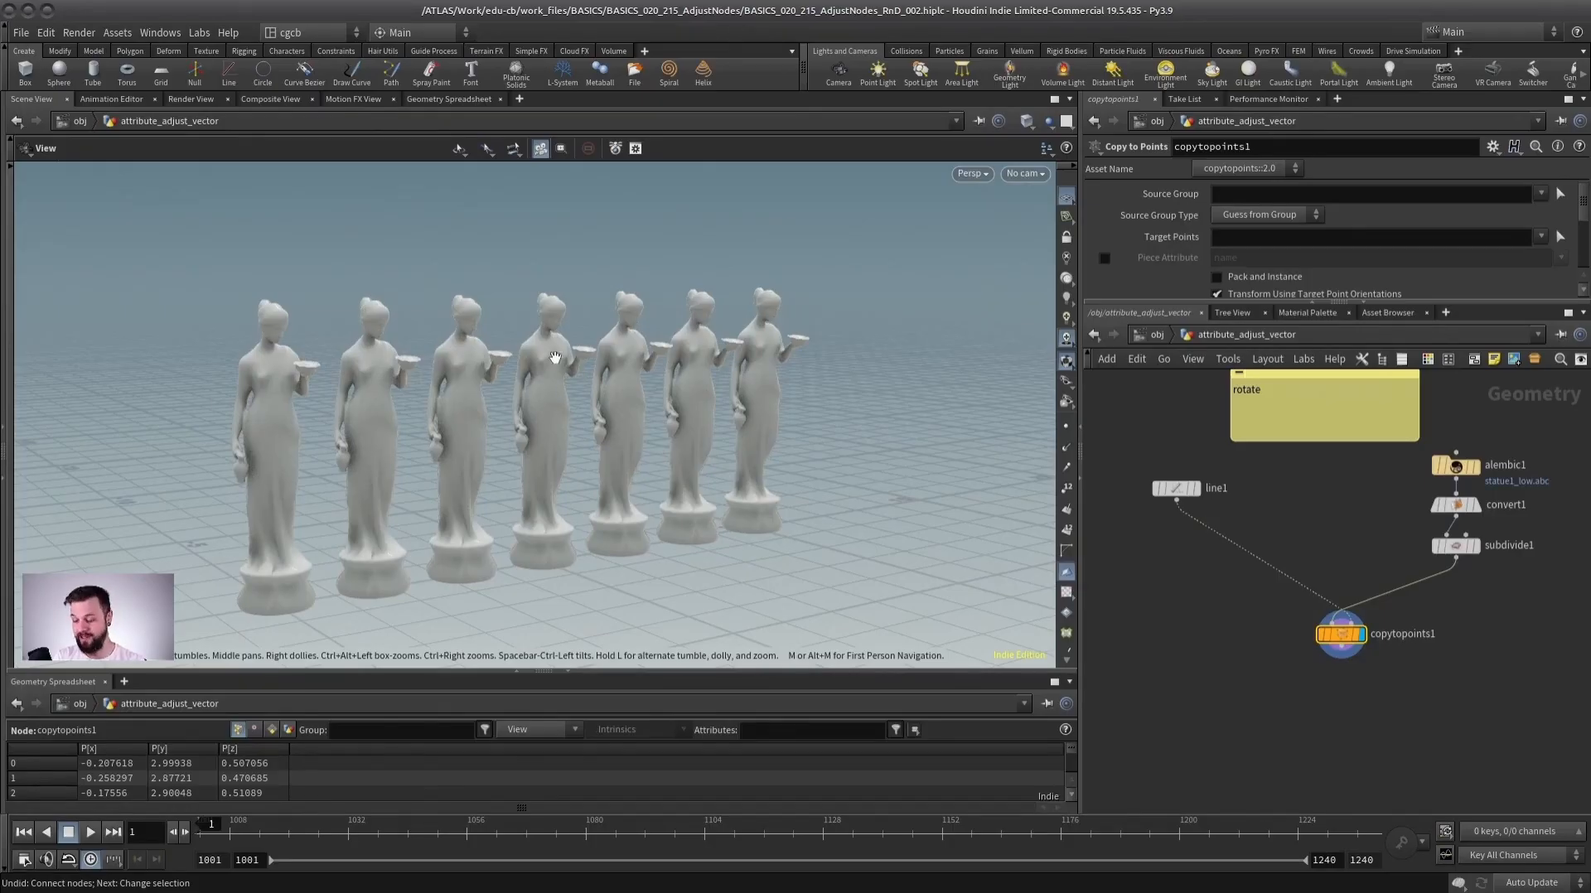
{"action": "left_click", "coordinate": [1193, 485]}
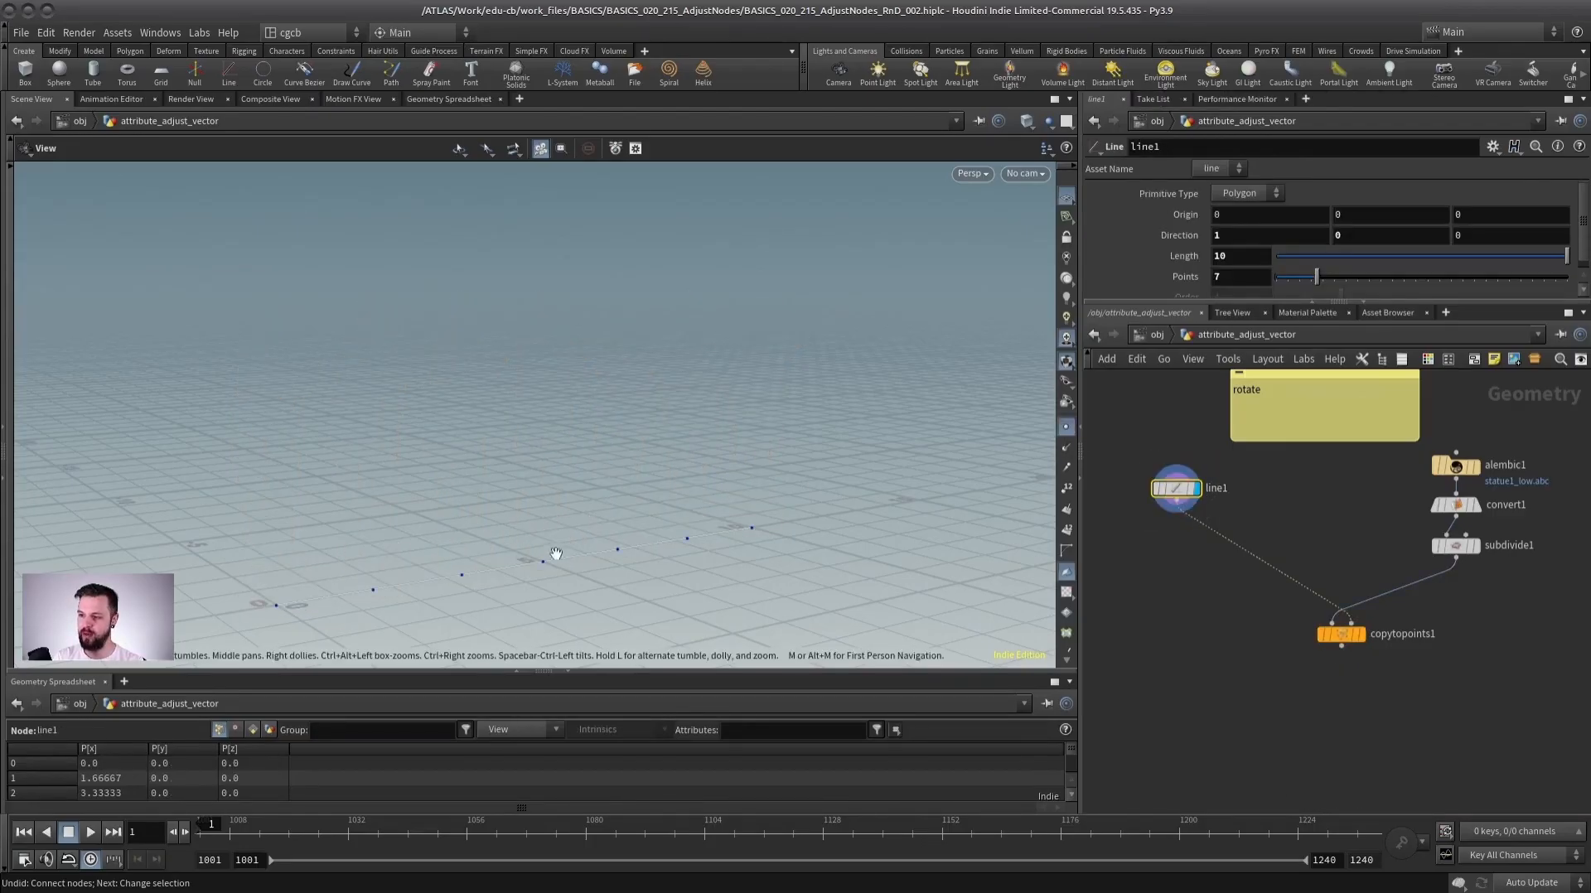
{"action": "left_click", "coordinate": [1359, 634]}
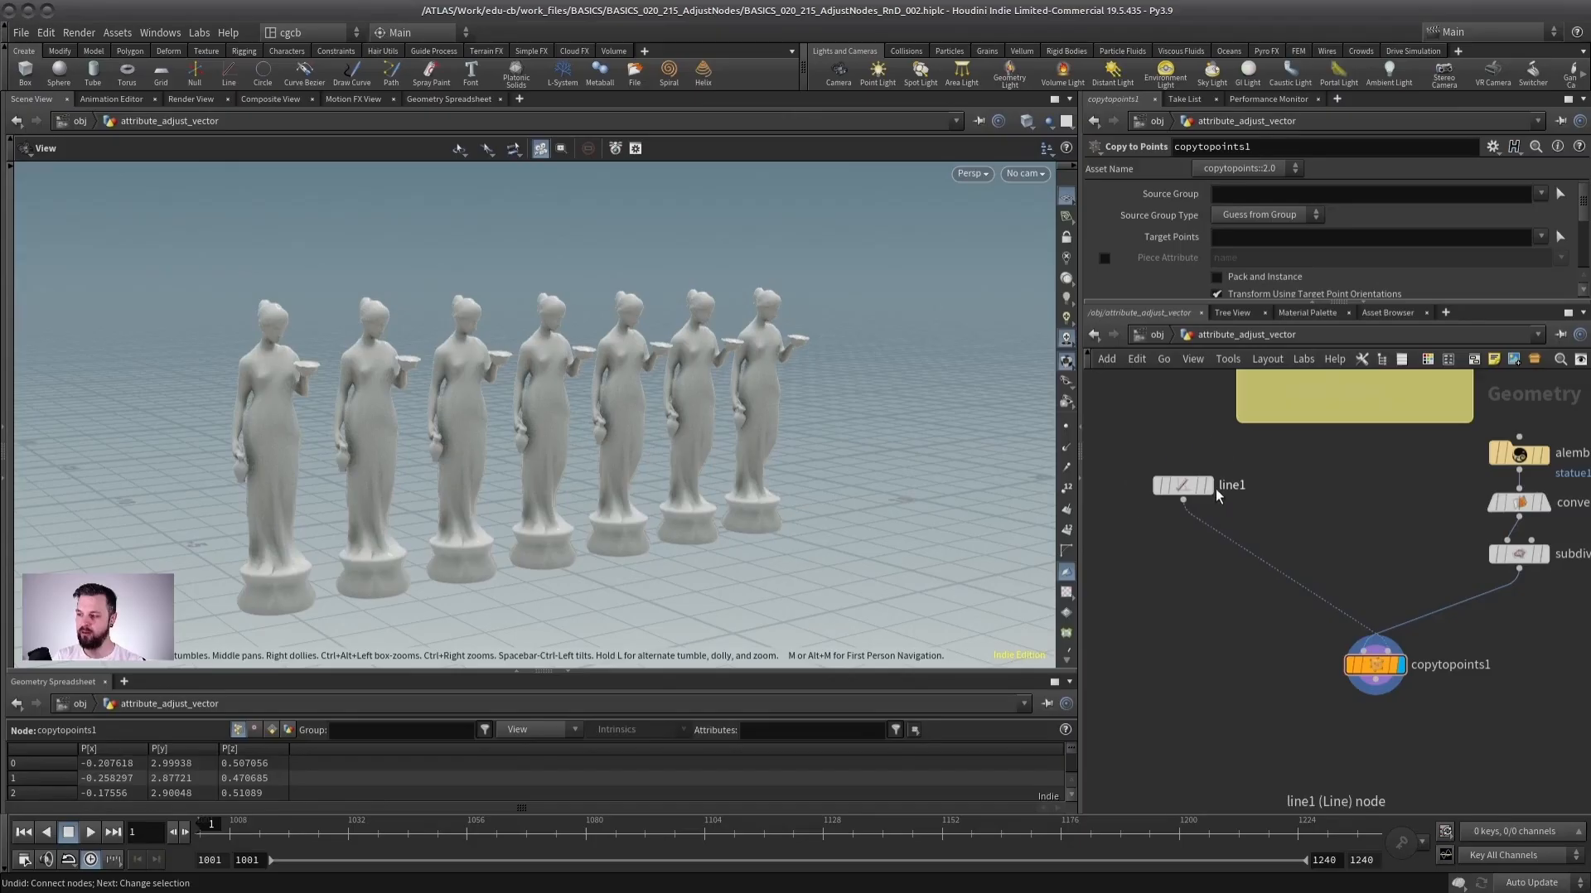
{"action": "mouse_move", "coordinate": [1188, 488]}
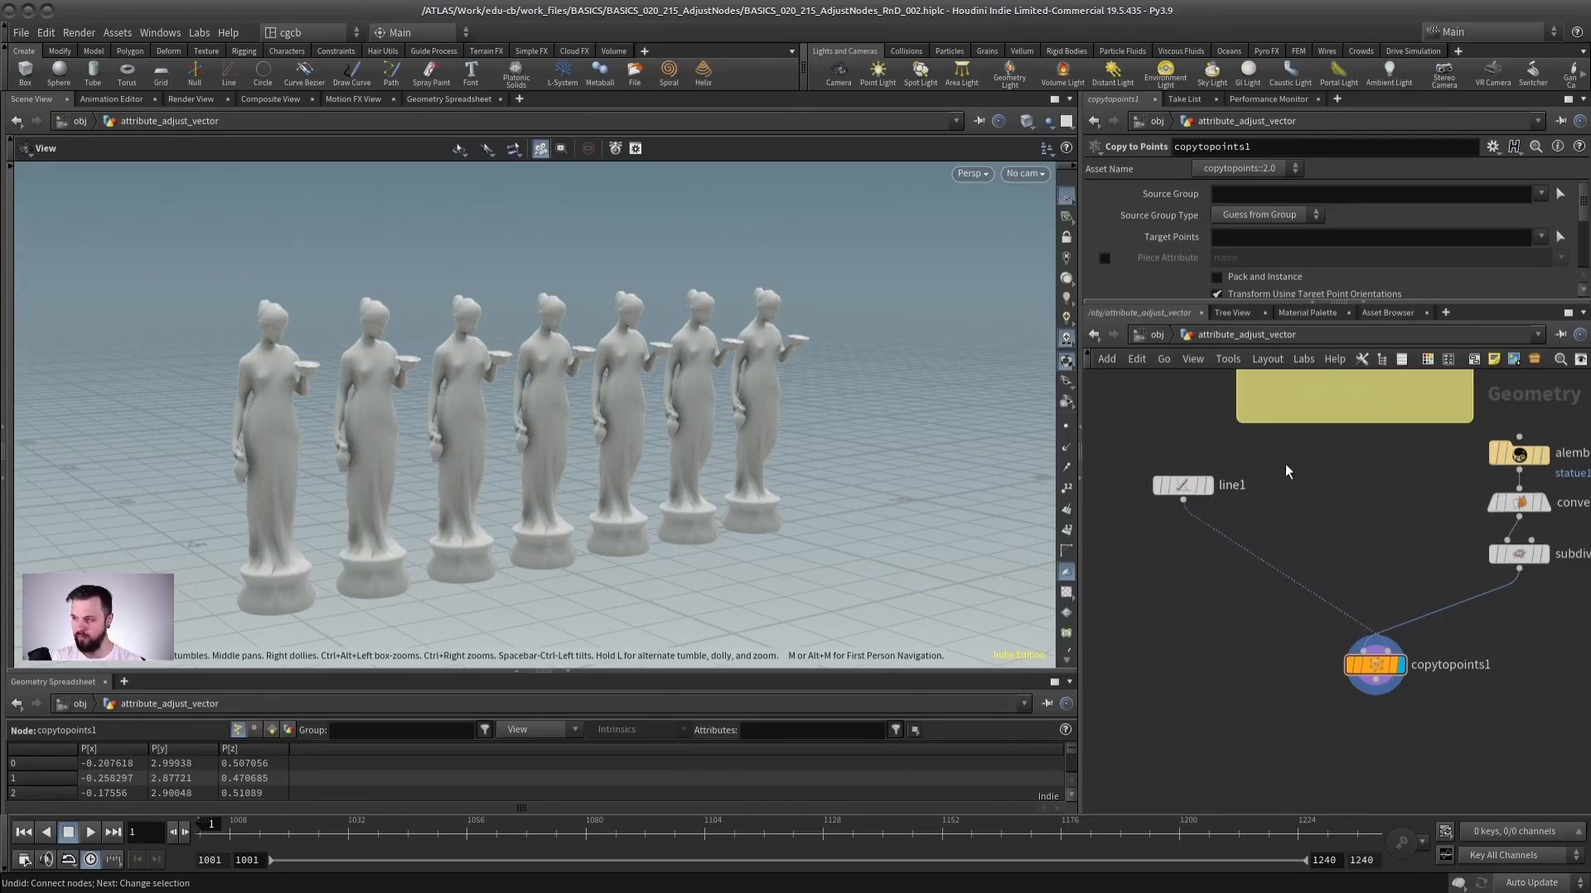
{"action": "key", "text": "Tab"}
{"action": "type", "text": "norm"}
{"action": "key", "text": "Return"}
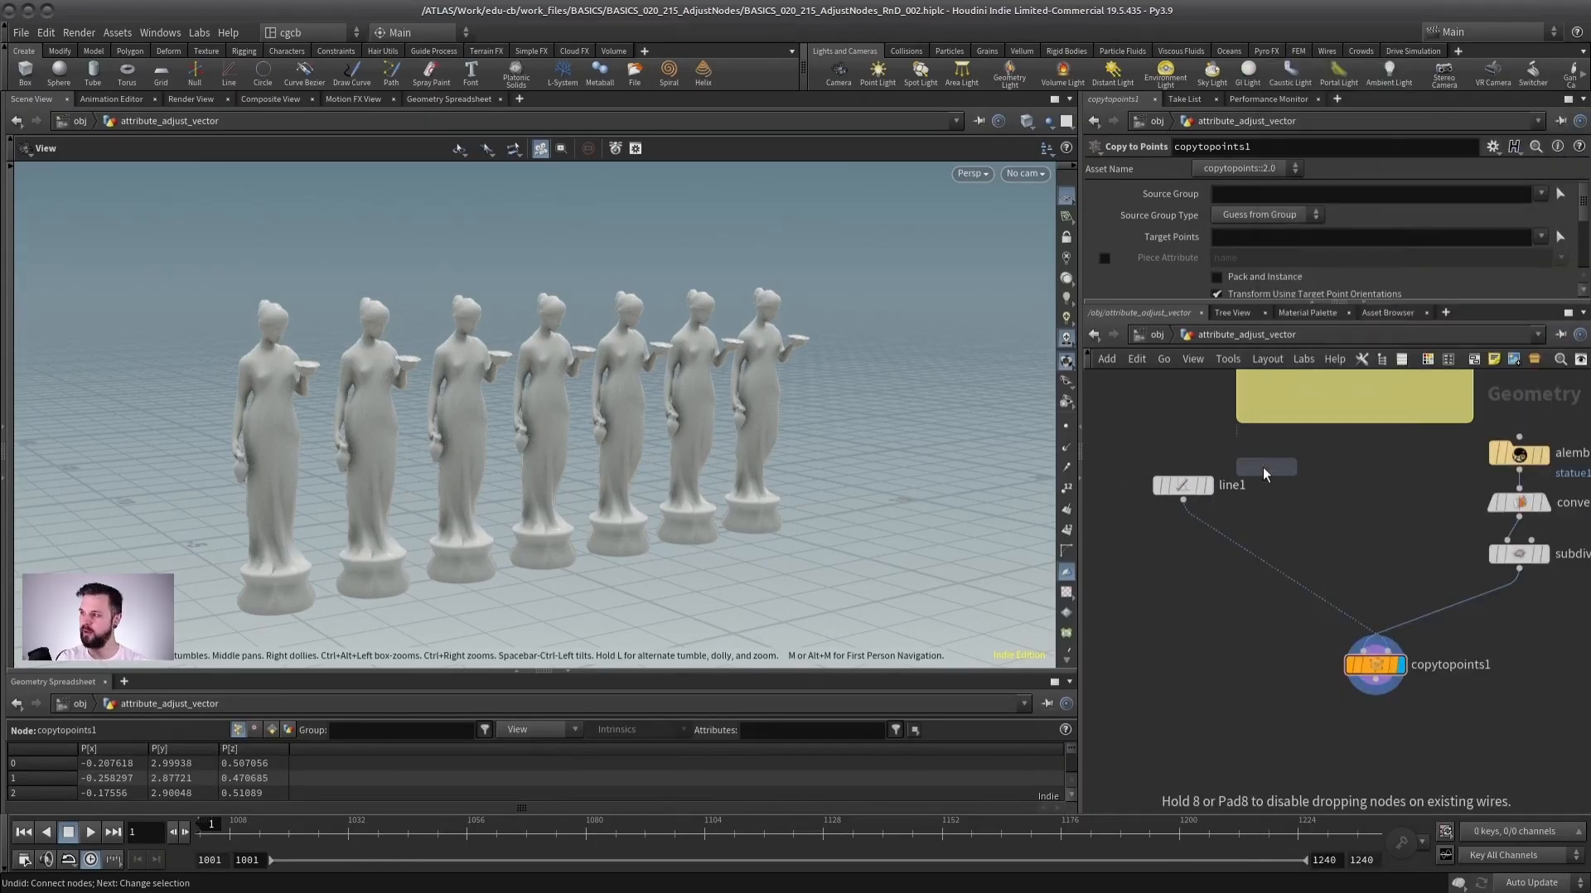
{"action": "left_click", "coordinate": [1172, 540]}
{"action": "left_click", "coordinate": [1208, 545]}
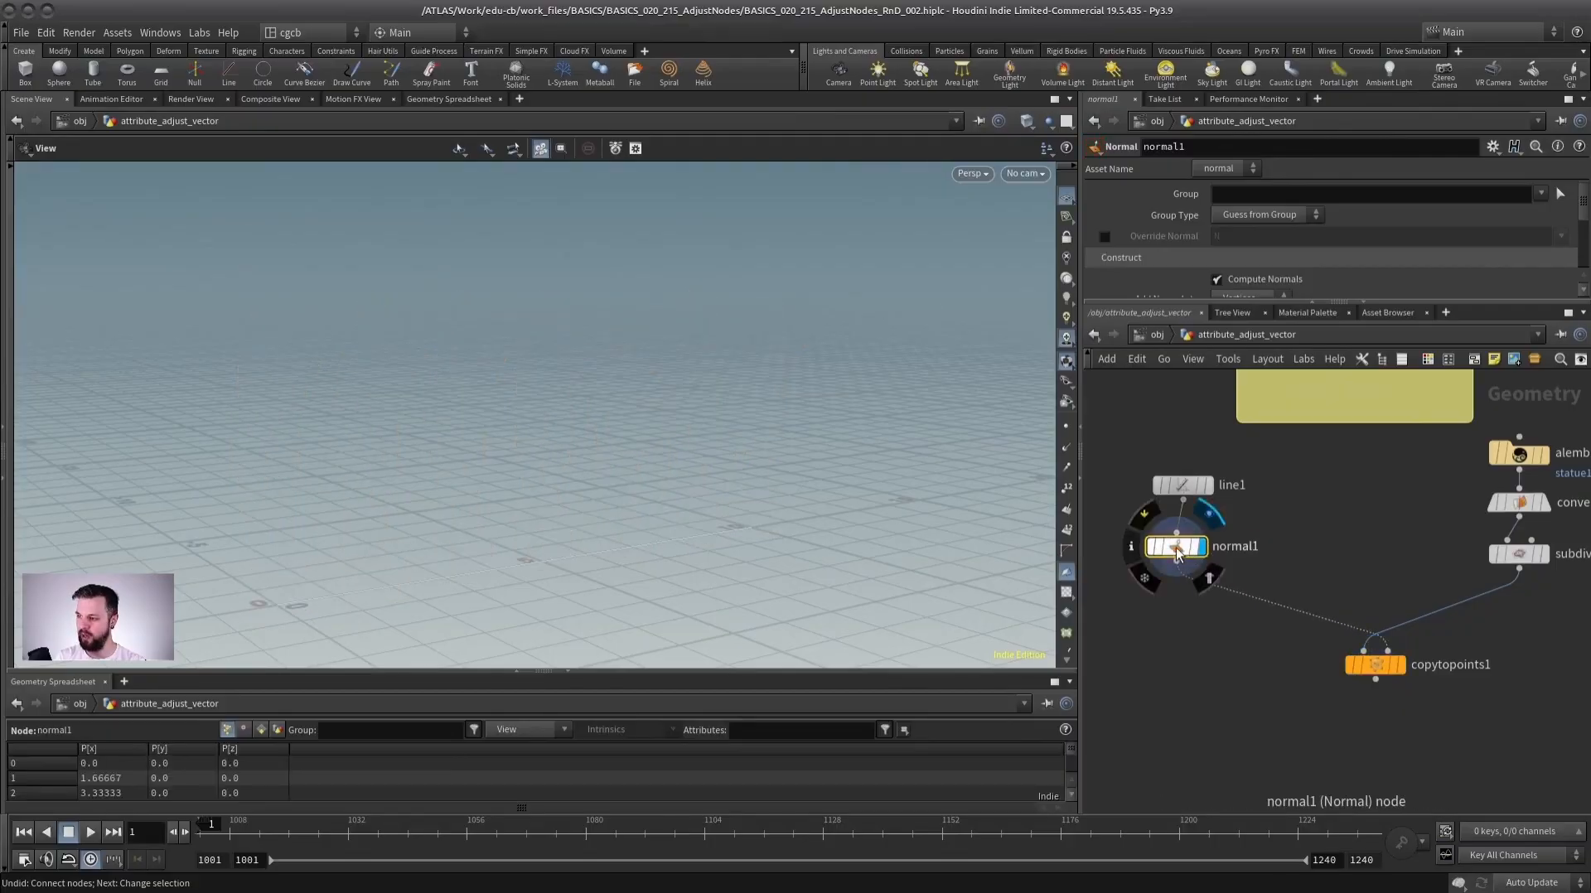
{"action": "left_click", "coordinate": [1251, 296]}
{"action": "left_click", "coordinate": [1243, 325]}
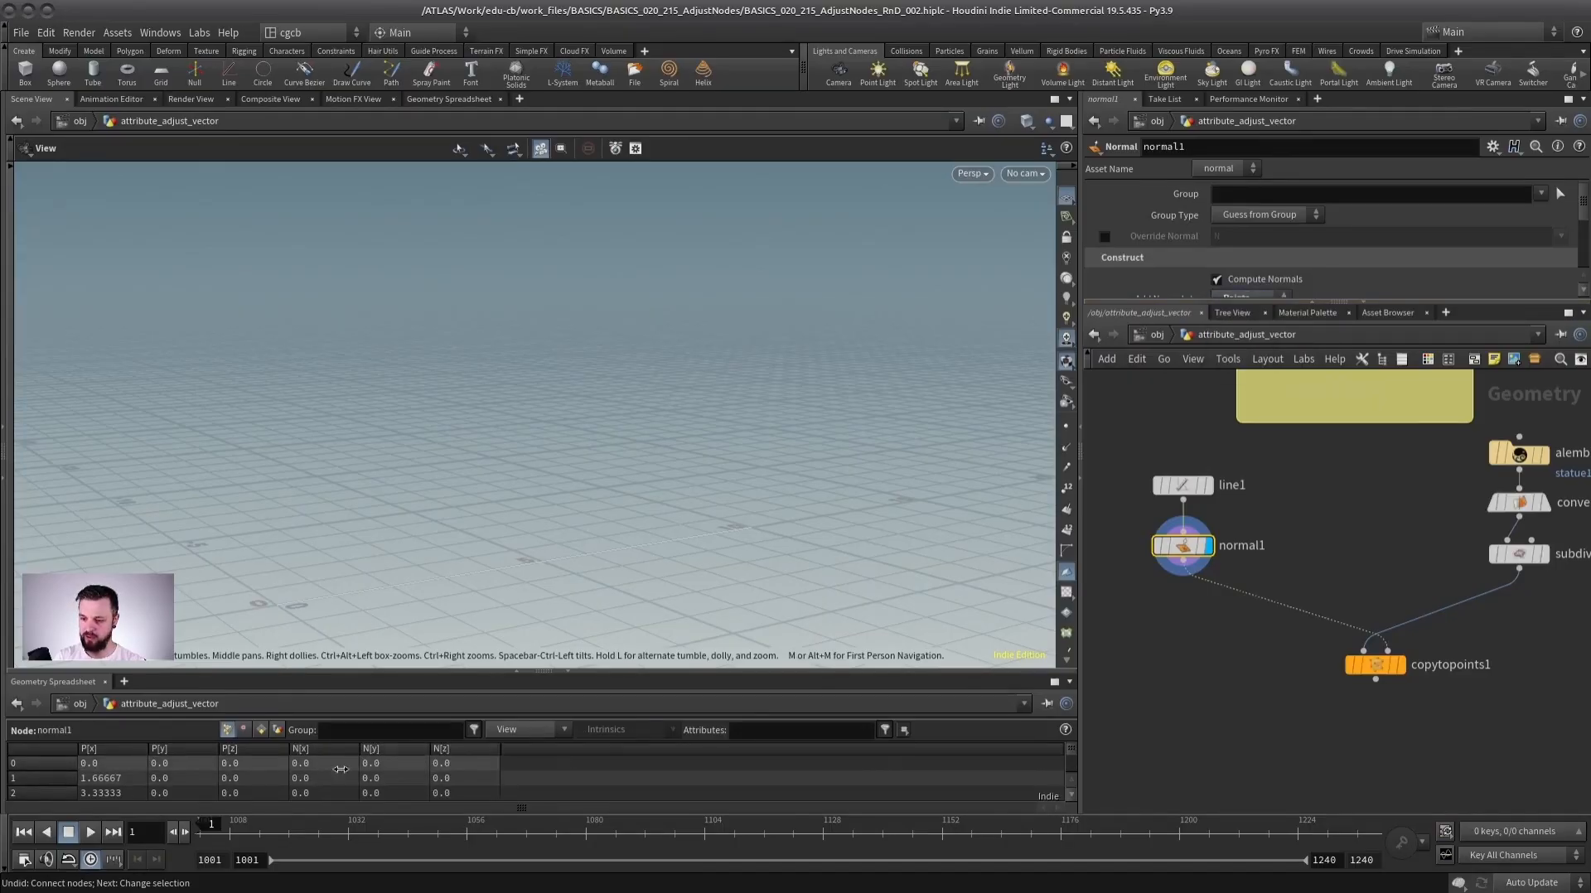
{"action": "key", "text": "Delete"}
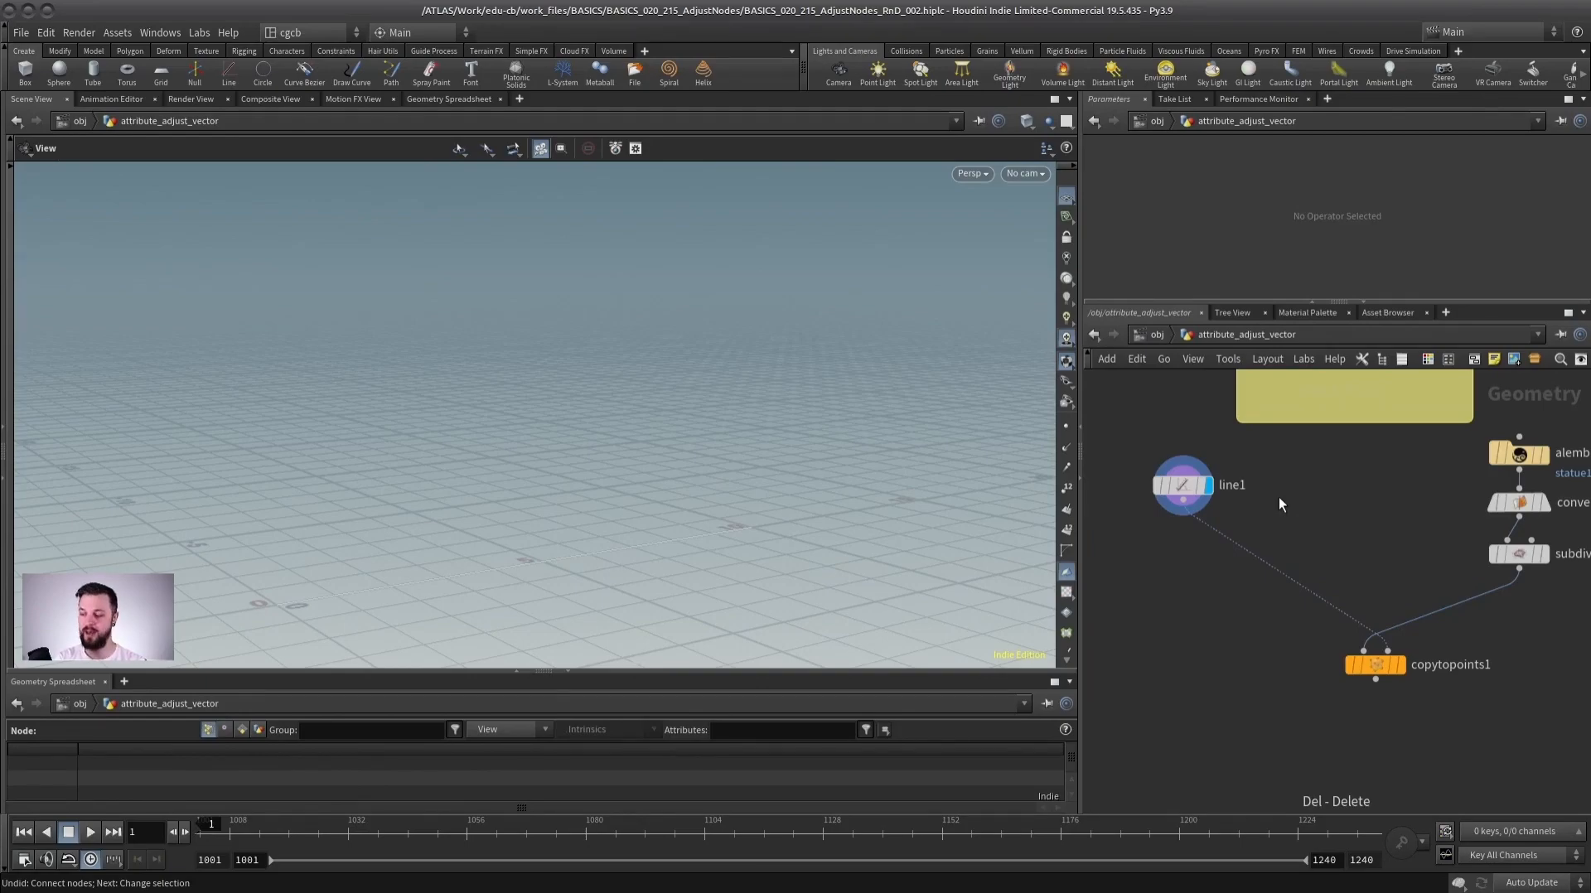
Insert an Attribute Adjust Vector node between the line and Copy to Points, and set its attribute name to N.
{"action": "key", "text": "Tab"}
{"action": "type", "text": "adjust v"}
{"action": "key", "text": "Return"}
{"action": "left_click", "coordinate": [1194, 554]}
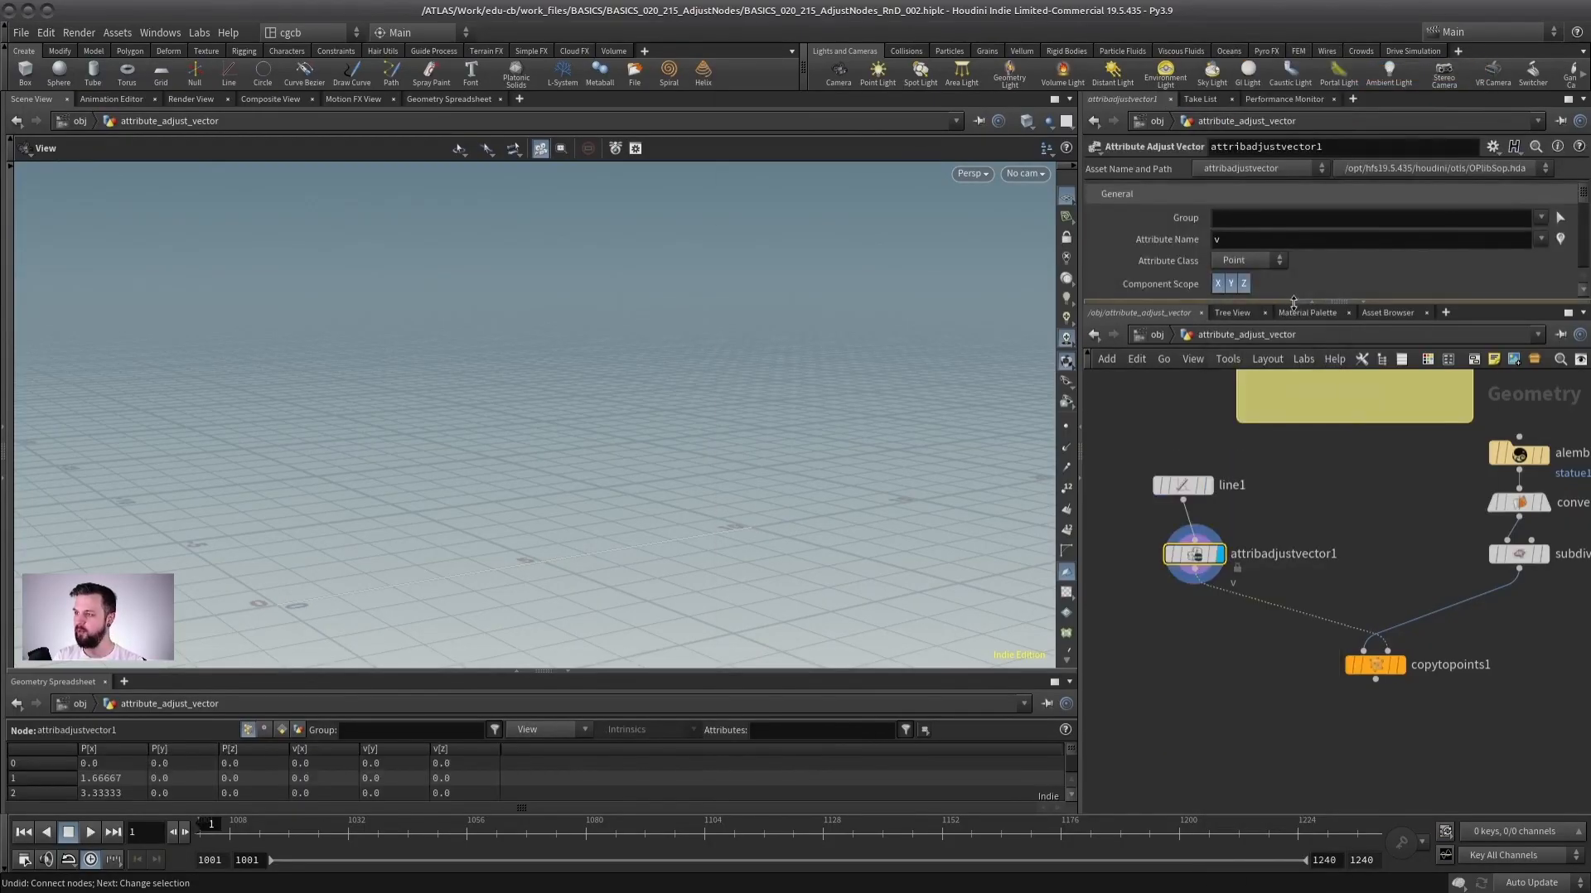
{"action": "left_click_drag", "start_coordinate": [1297, 300], "coordinate": [1297, 495]}
{"action": "double_click", "coordinate": [1241, 240]}
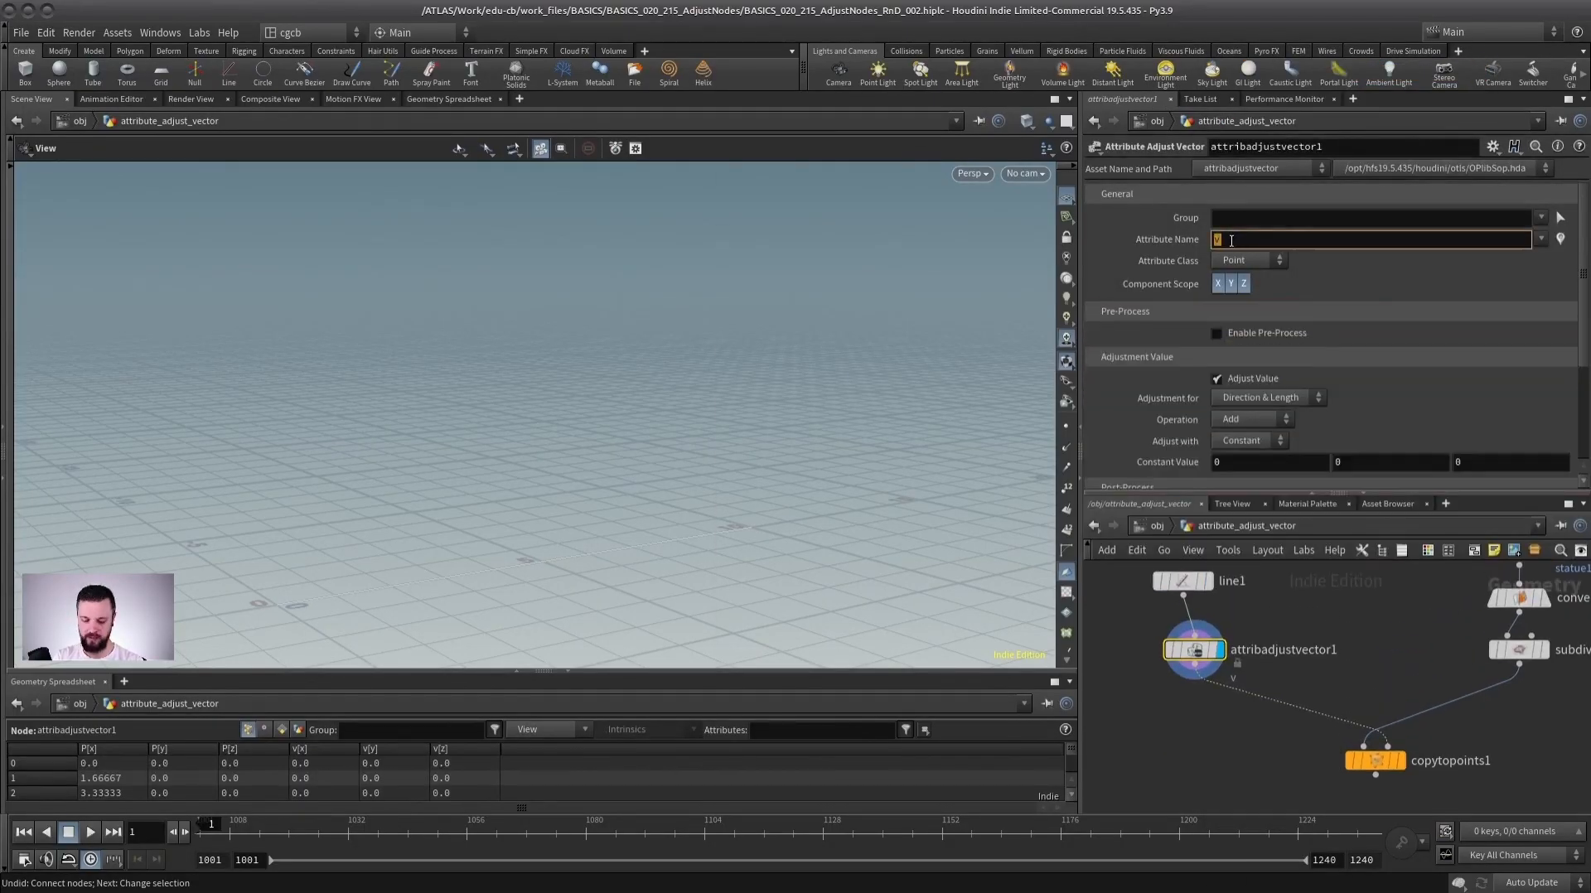
{"action": "key", "text": "Return"}
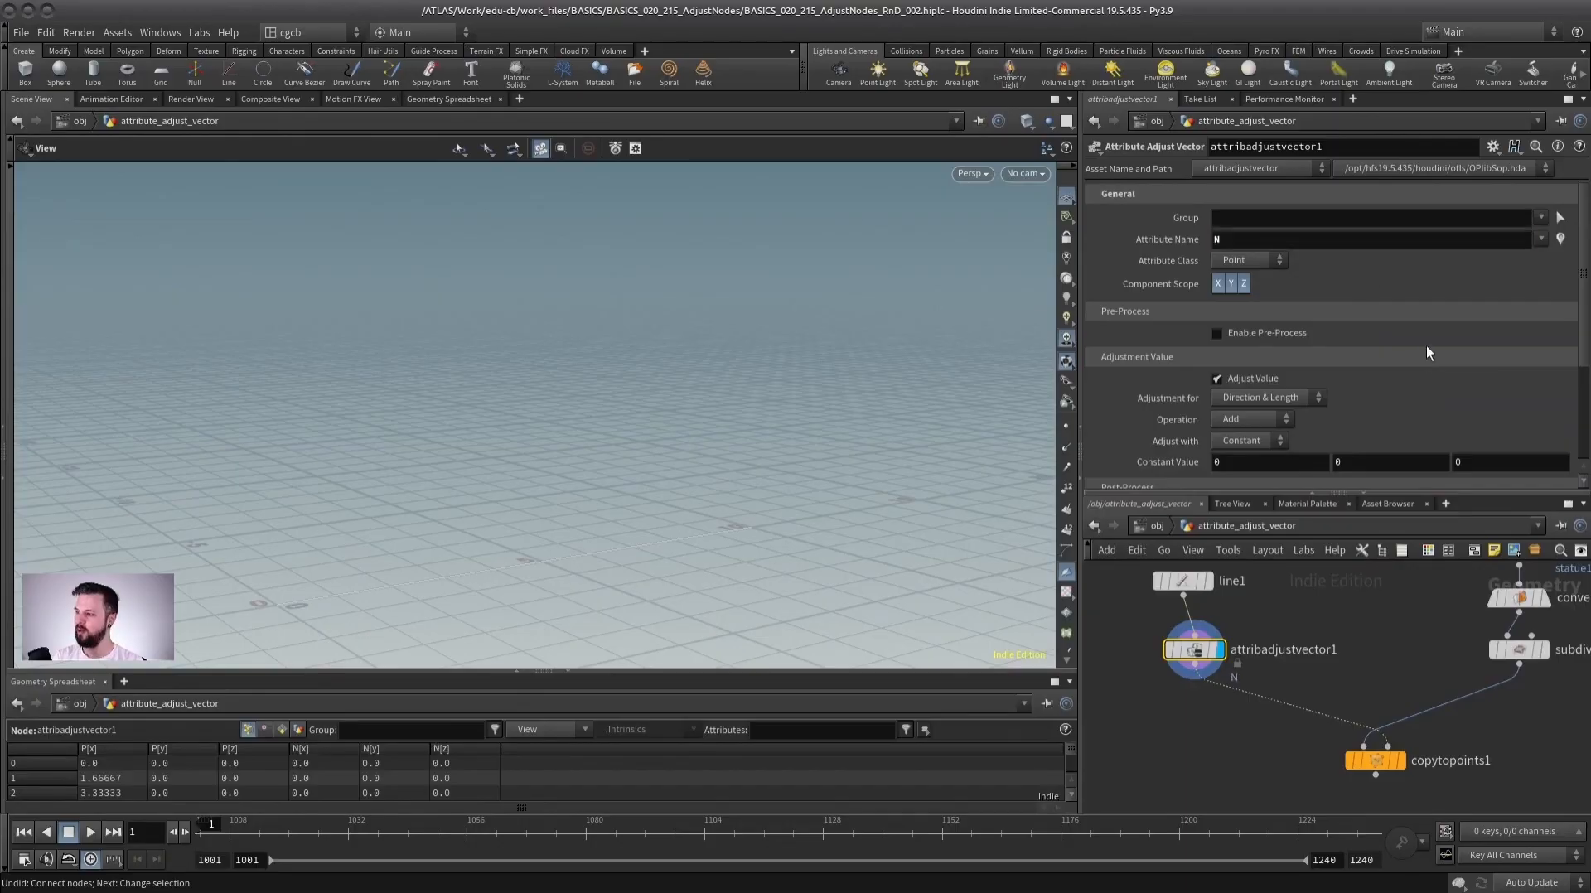
Set the vector adjustment operation to Set Always with a constant value of 0, 1, 0.
{"action": "left_click", "coordinate": [1251, 419]}
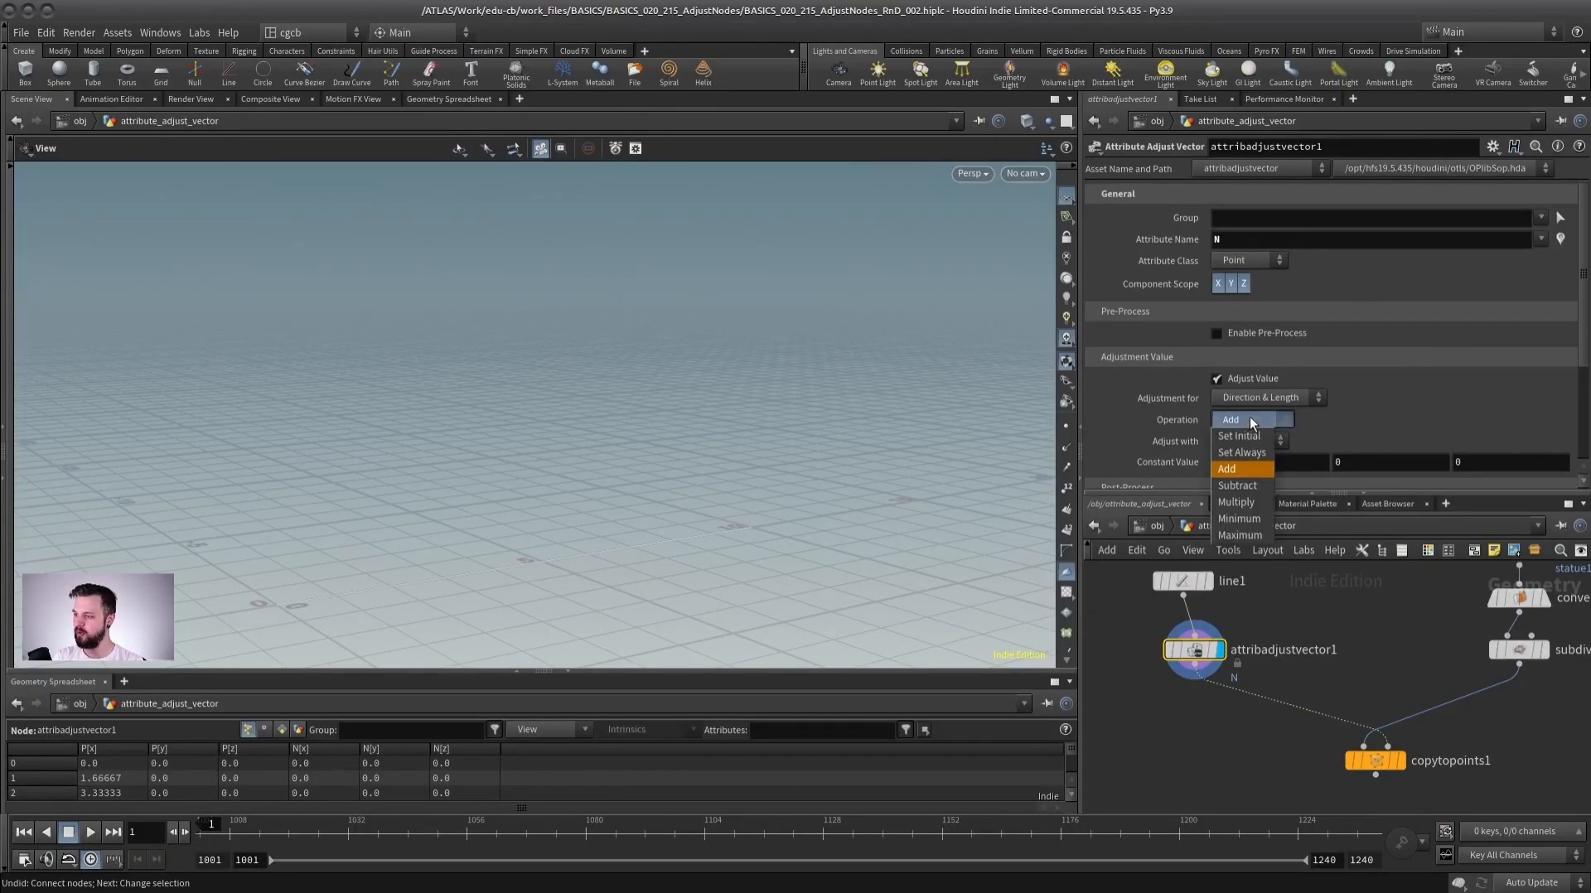
{"action": "left_click", "coordinate": [1251, 428]}
{"action": "key", "text": "Tab"}
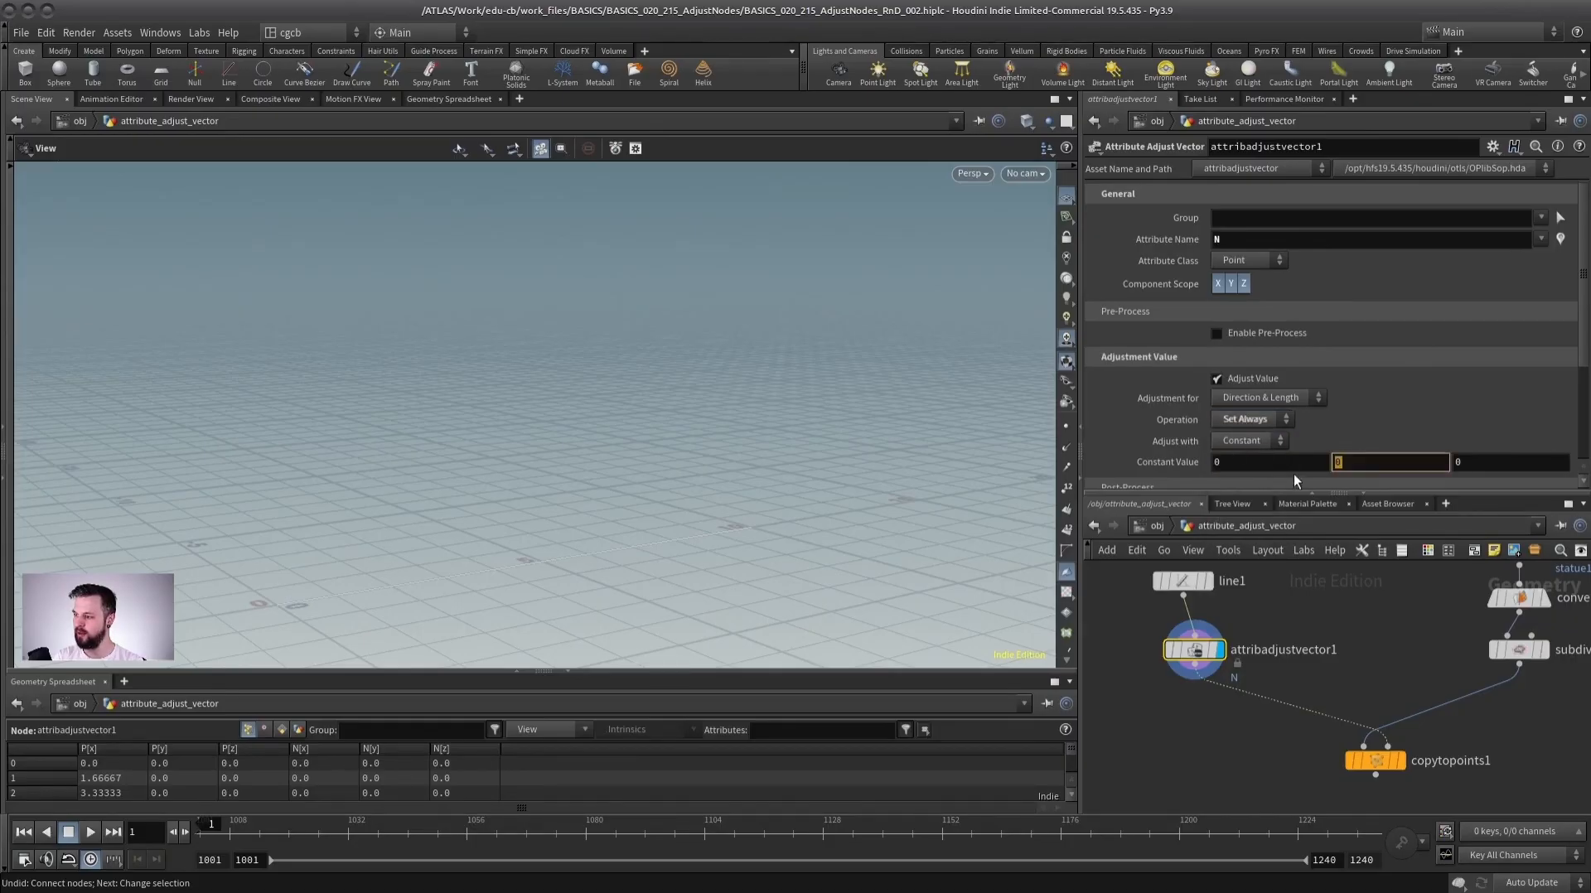
{"action": "type", "text": "1"}
{"action": "key", "text": "Return"}
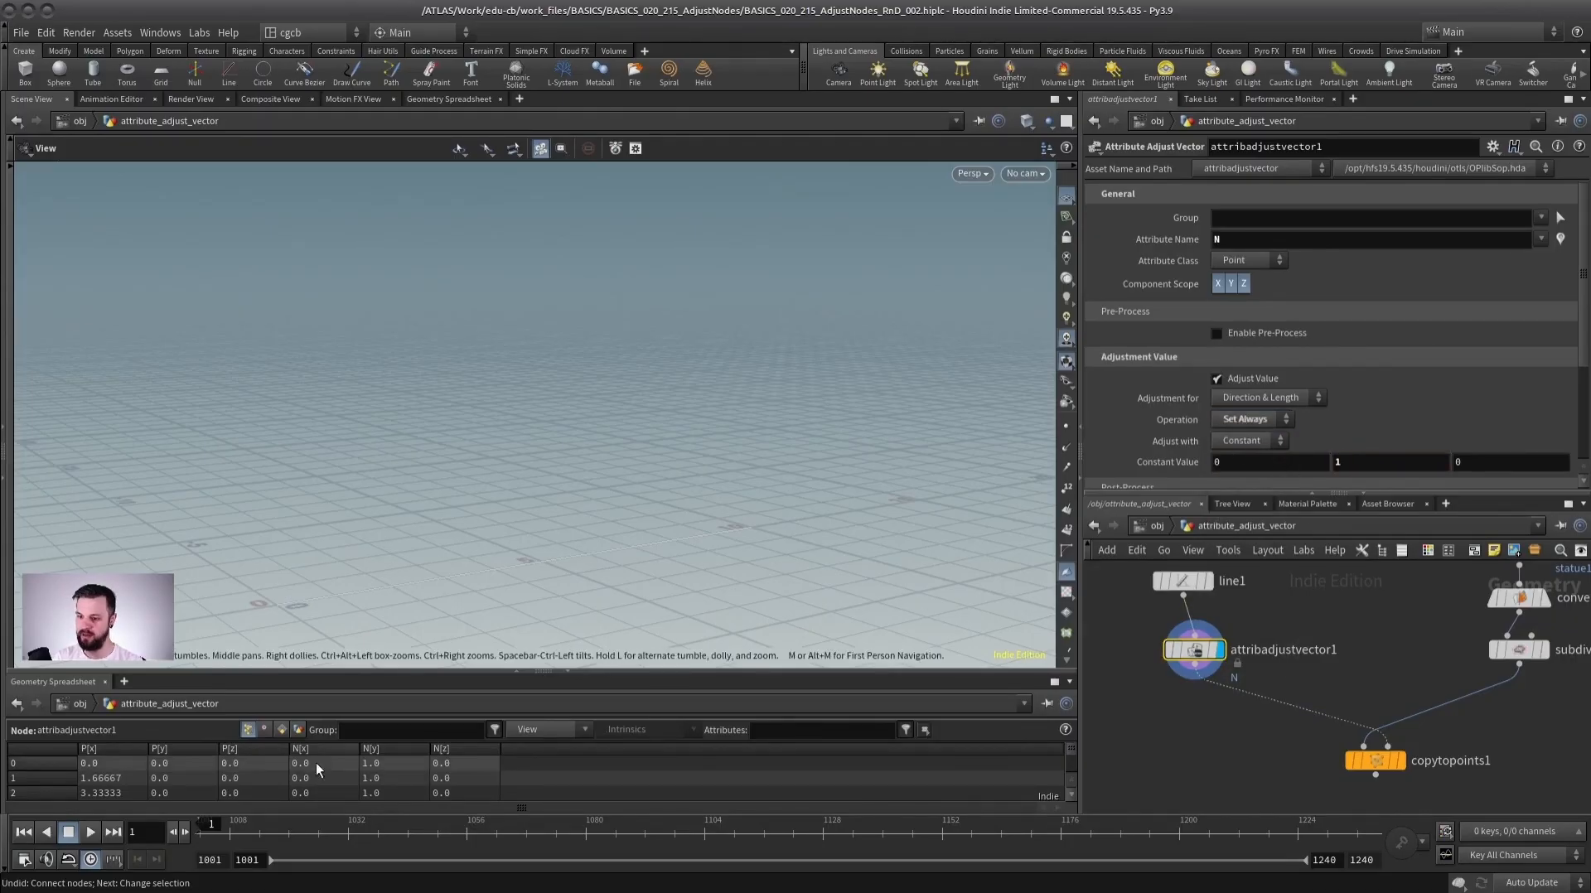
Display the Copy to Points result and orbit around the copied statues to inspect their orientation.
{"action": "left_click", "coordinate": [1400, 761]}
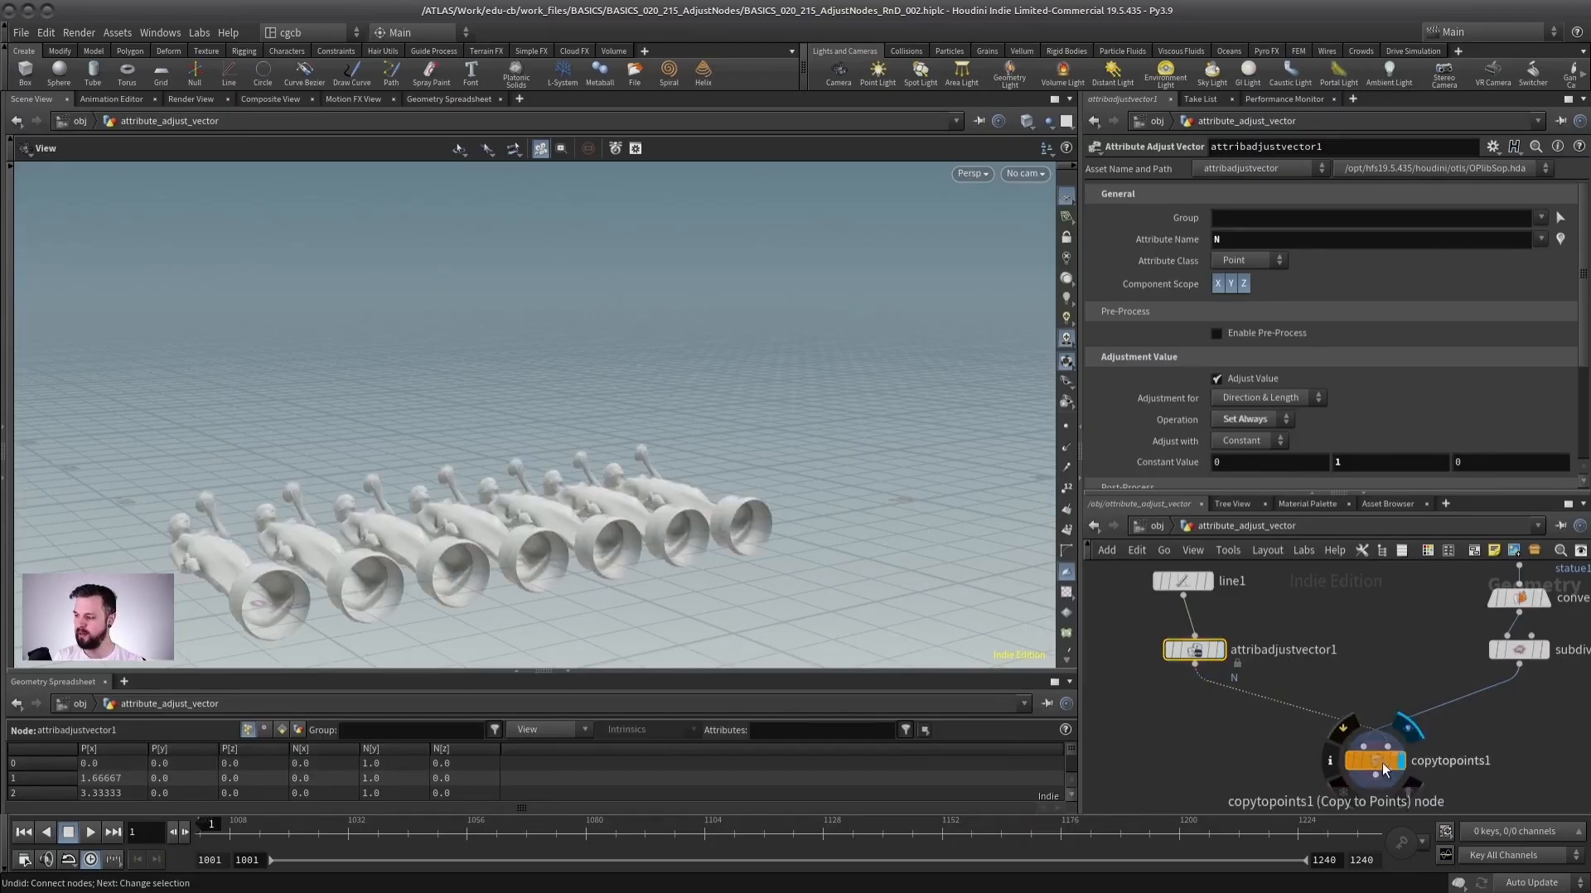
{"action": "left_click", "coordinate": [1382, 762]}
{"action": "left_click_drag", "start_coordinate": [587, 468], "coordinate": [497, 441]}
{"action": "left_click_drag", "start_coordinate": [340, 445], "coordinate": [516, 394]}
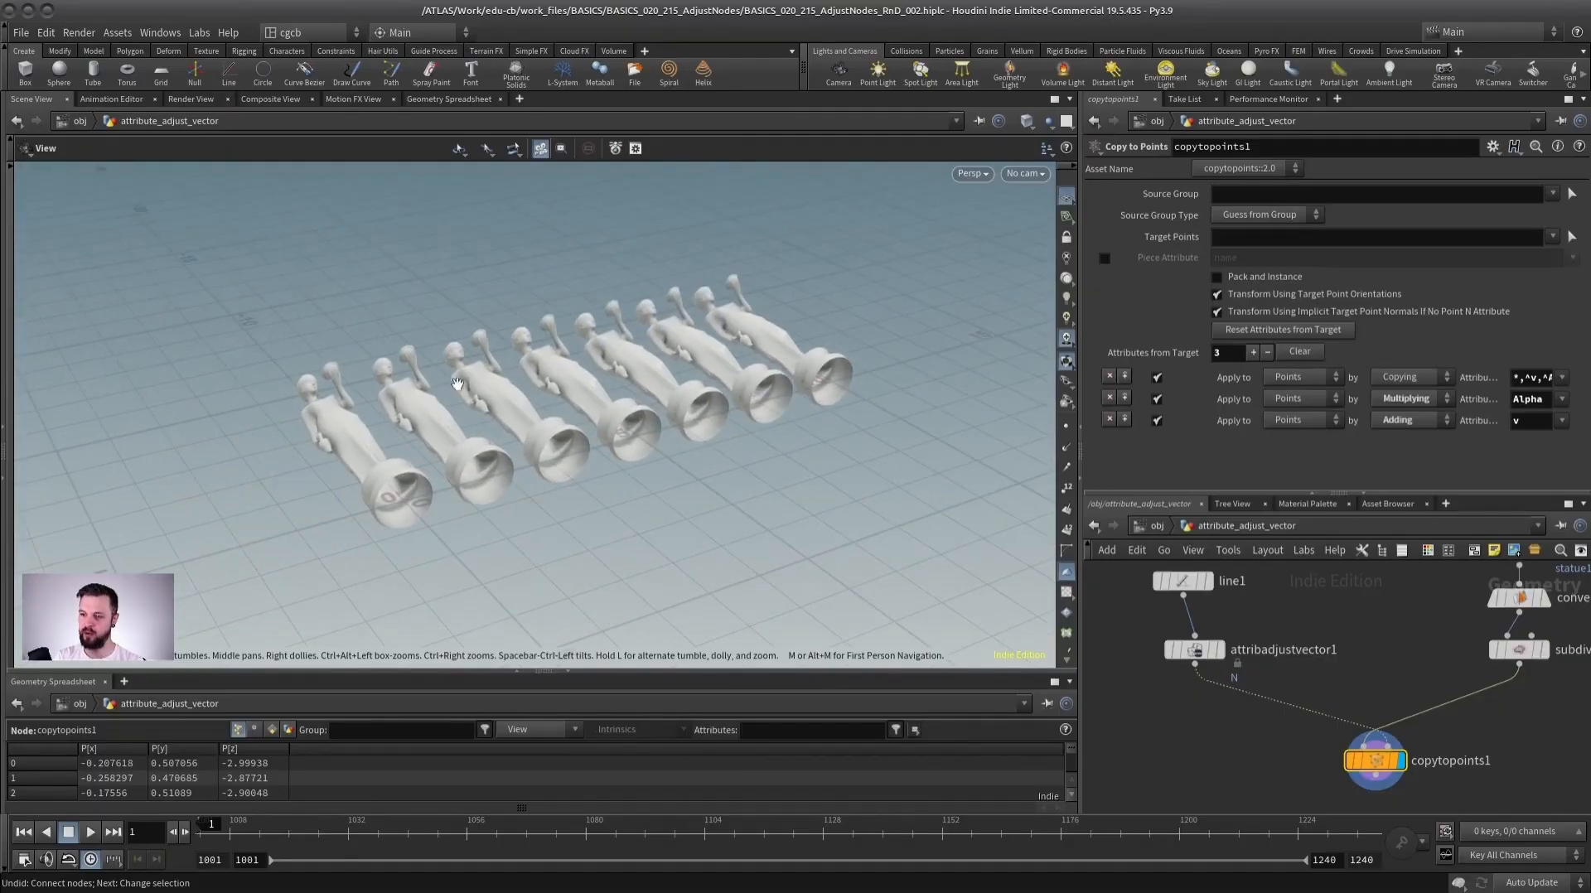
{"action": "left_click_drag", "start_coordinate": [601, 445], "coordinate": [532, 448]}
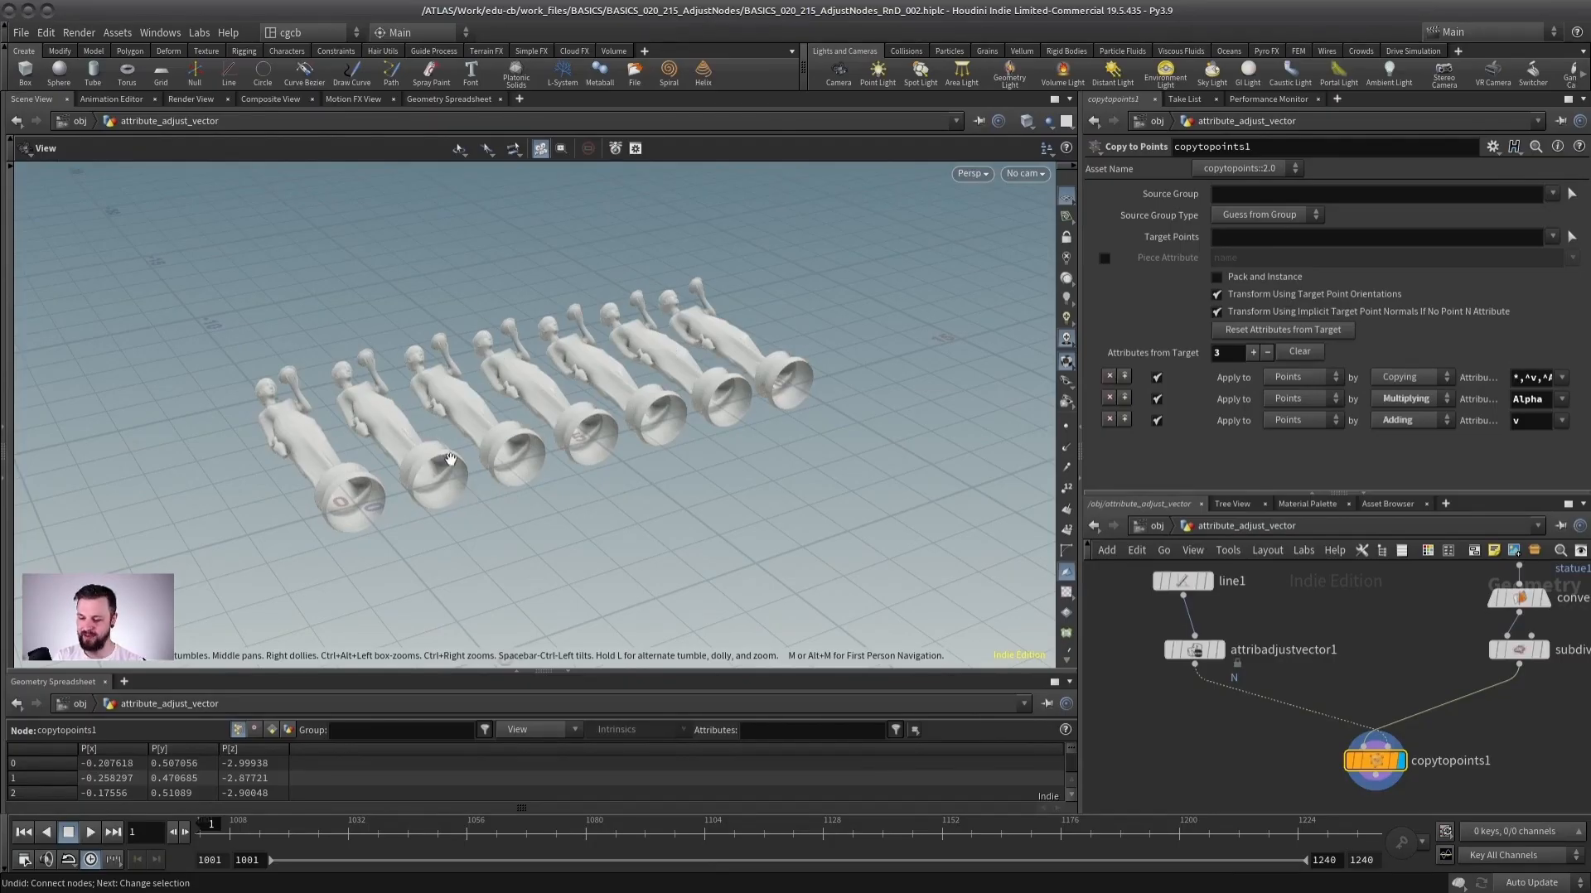
Set the Attribute Adjust Vector constant value to 0, 0, 1.
{"action": "left_click_drag", "start_coordinate": [1196, 653], "coordinate": [1186, 653]}
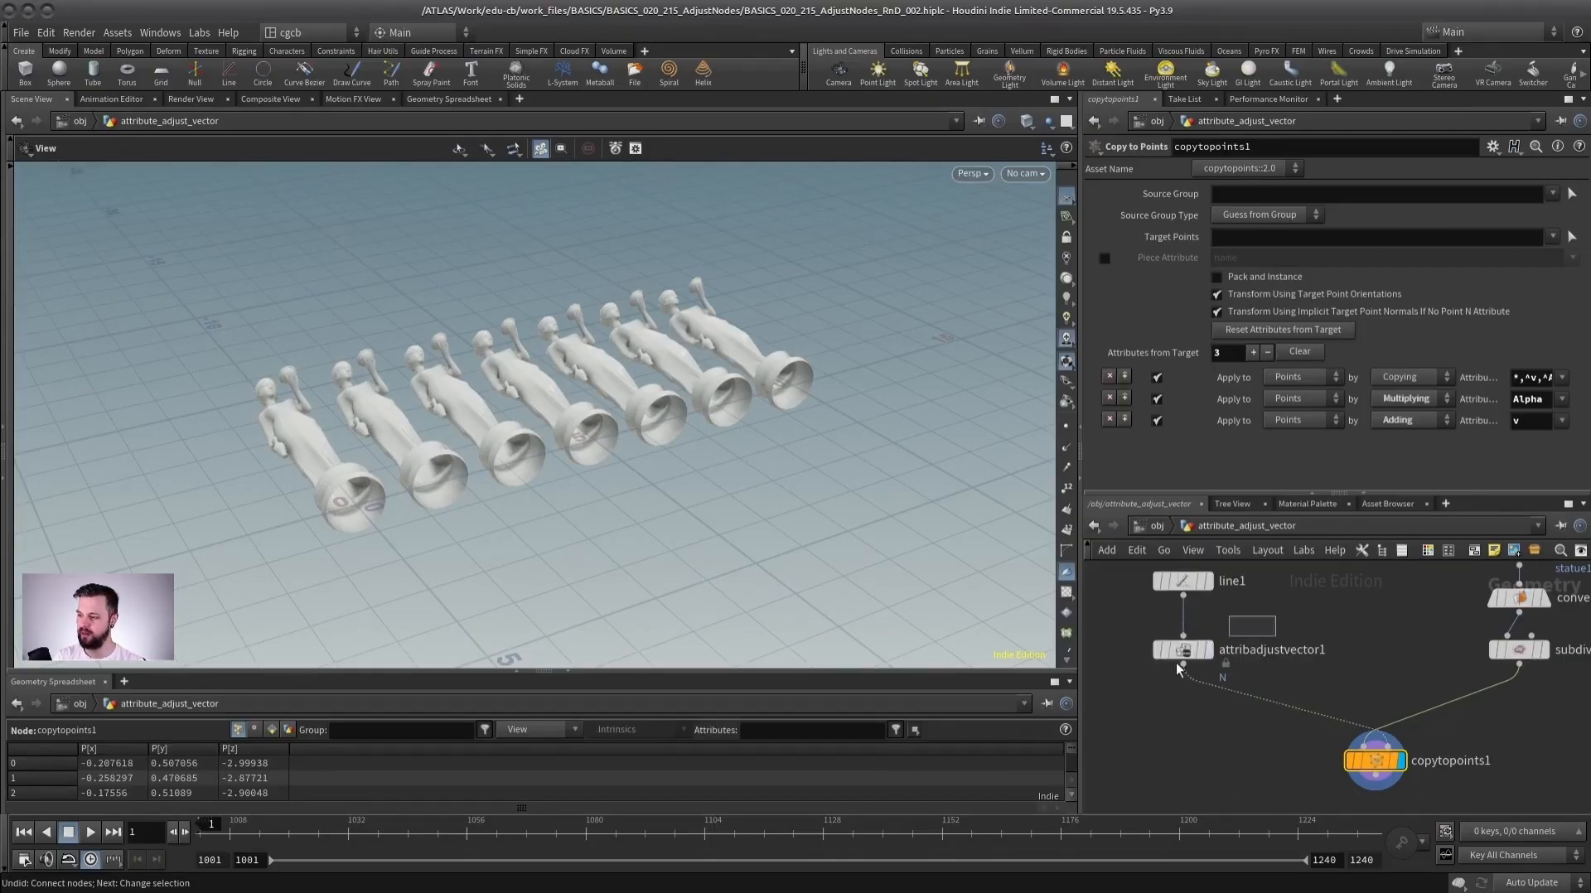
{"action": "left_click_drag", "start_coordinate": [1339, 457], "coordinate": [1238, 417]}
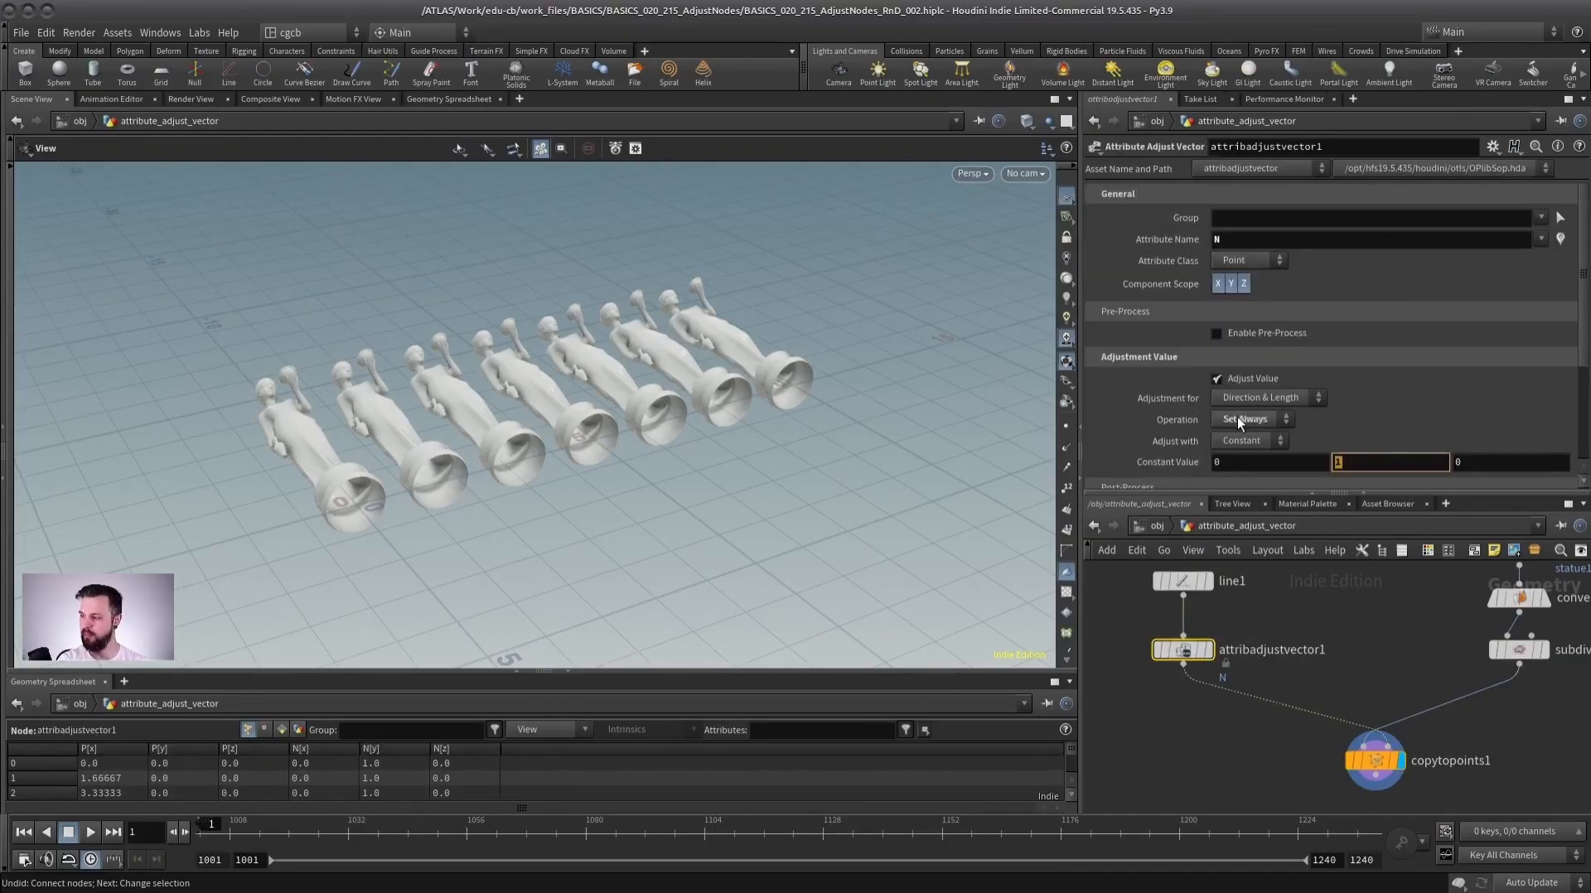
{"action": "type", "text": "0"}
{"action": "key", "text": "Tab"}
{"action": "type", "text": "1"}
{"action": "key", "text": "Return"}
{"action": "left_click_drag", "start_coordinate": [665, 442], "coordinate": [658, 370]}
{"action": "key", "text": "r"}
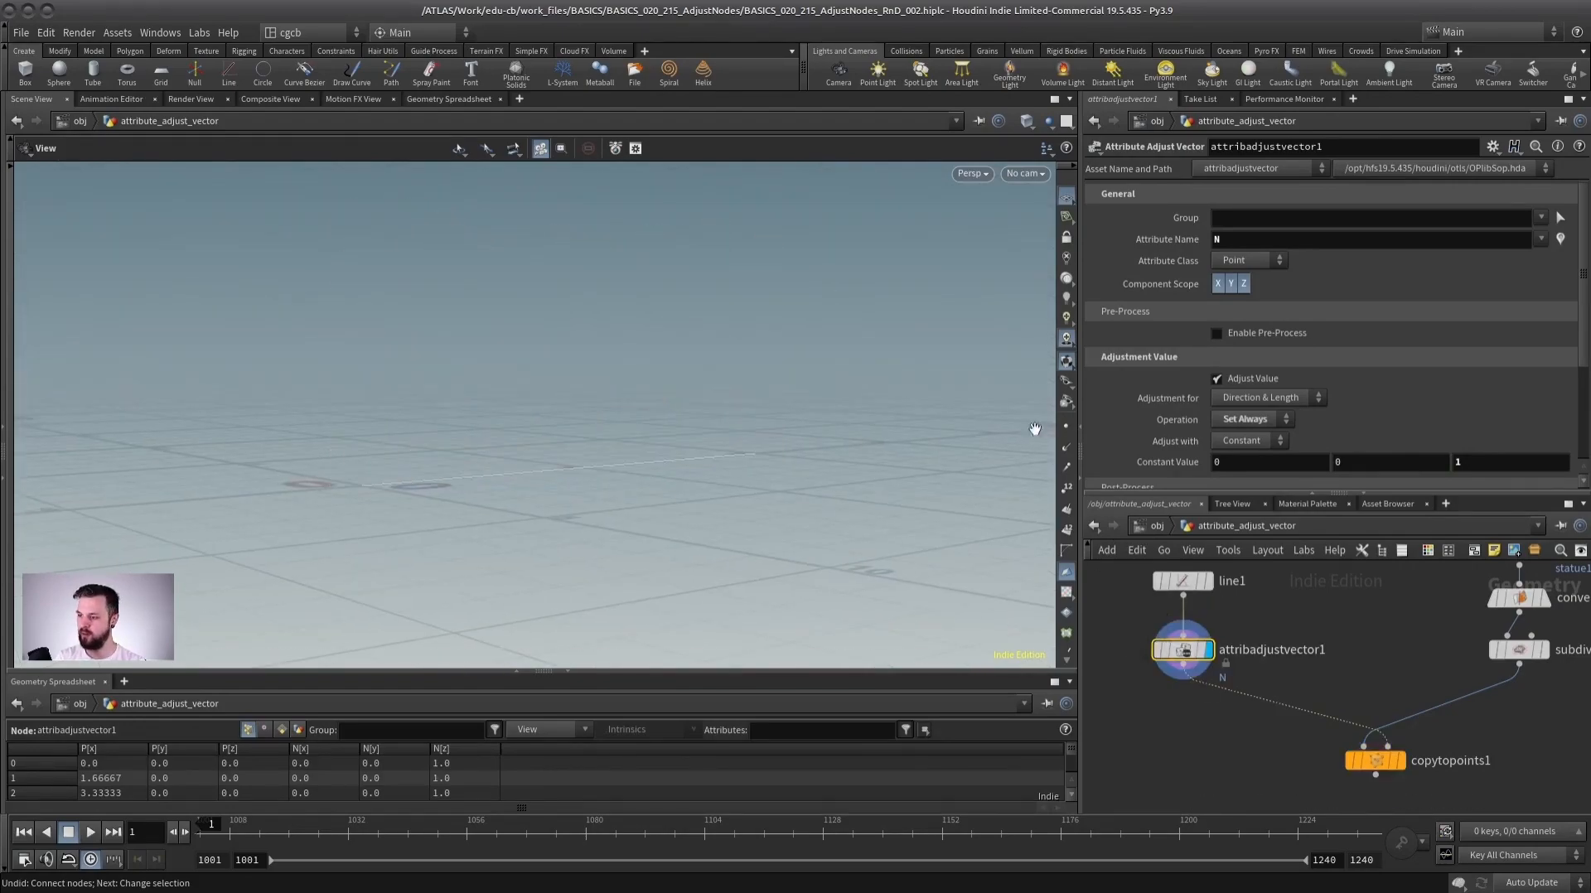
Inspect the line's points and their adjusted normals in the viewport.
{"action": "left_click", "coordinate": [1066, 447]}
{"action": "left_click_drag", "start_coordinate": [580, 547], "coordinate": [817, 433]}
{"action": "left_click", "coordinate": [1066, 196]}
{"action": "scroll", "coordinate": [547, 397], "scroll_direction": "down", "scroll_amount": 5}
{"action": "left_click_drag", "start_coordinate": [546, 398], "coordinate": [572, 348]}
{"action": "middle_click_drag", "start_coordinate": [1402, 770], "coordinate": [1365, 758]}
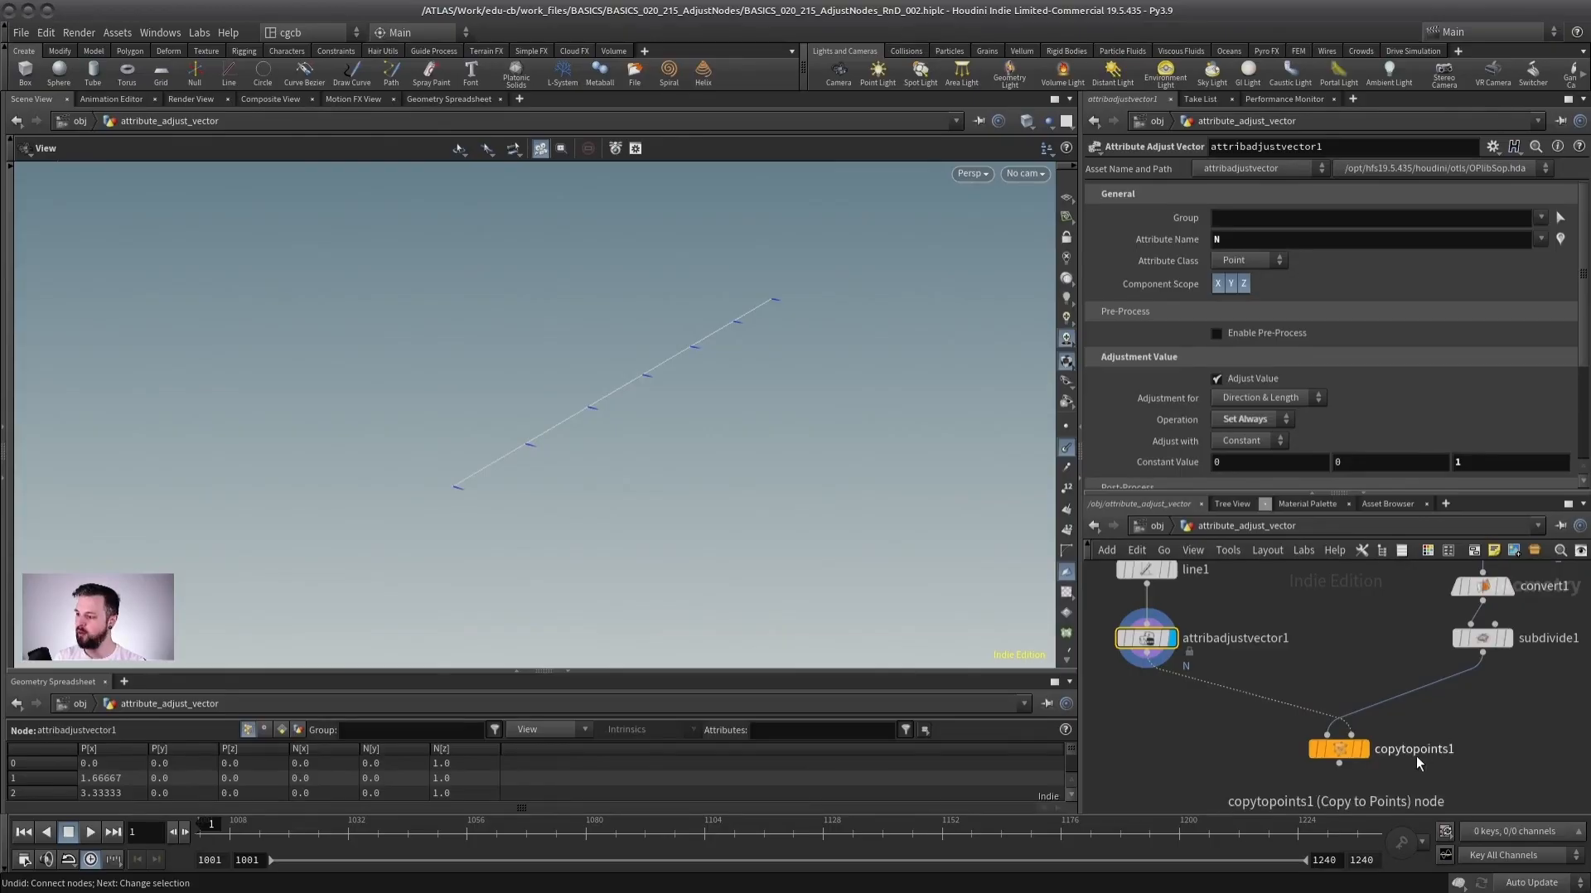
Display the Copy to Points output and frame the upright copied statues.
{"action": "left_click", "coordinate": [1367, 750]}
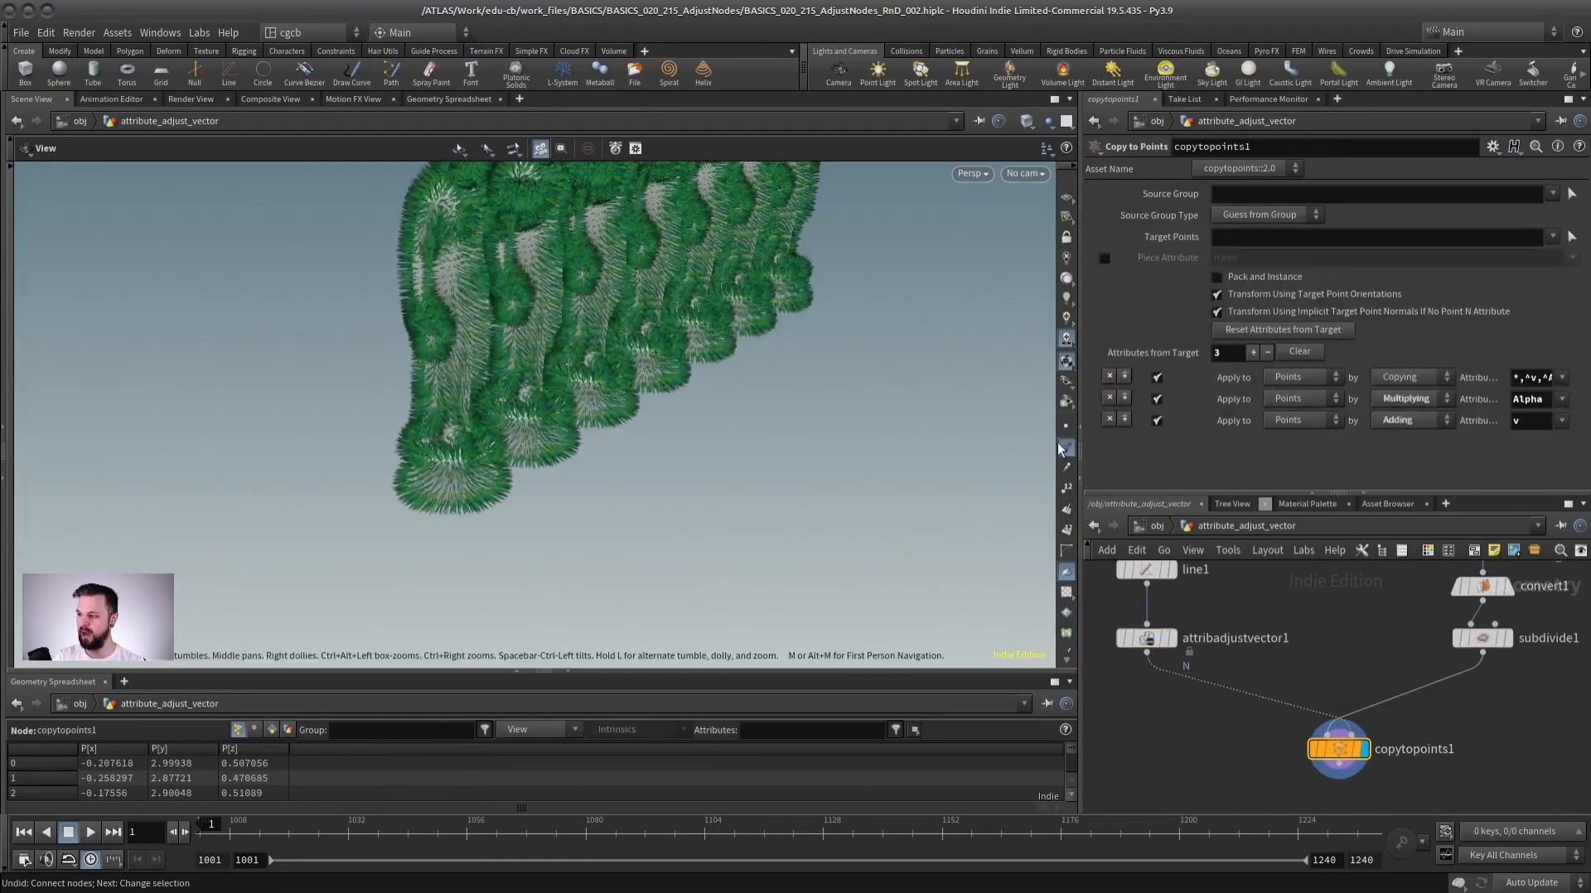
{"action": "left_click_drag", "start_coordinate": [824, 409], "coordinate": [670, 254]}
{"action": "middle_click_drag", "start_coordinate": [1325, 654], "coordinate": [1381, 665]}
{"action": "left_click_drag", "start_coordinate": [1204, 651], "coordinate": [1203, 634]}
{"action": "scroll", "coordinate": [1338, 654], "scroll_direction": "up", "scroll_amount": 1}
{"action": "middle_click_drag", "start_coordinate": [1342, 655], "coordinate": [1342, 632]}
{"action": "scroll", "coordinate": [1293, 647], "scroll_direction": "down", "scroll_amount": 2}
{"action": "middle_click_drag", "start_coordinate": [1195, 603], "coordinate": [1211, 638]}
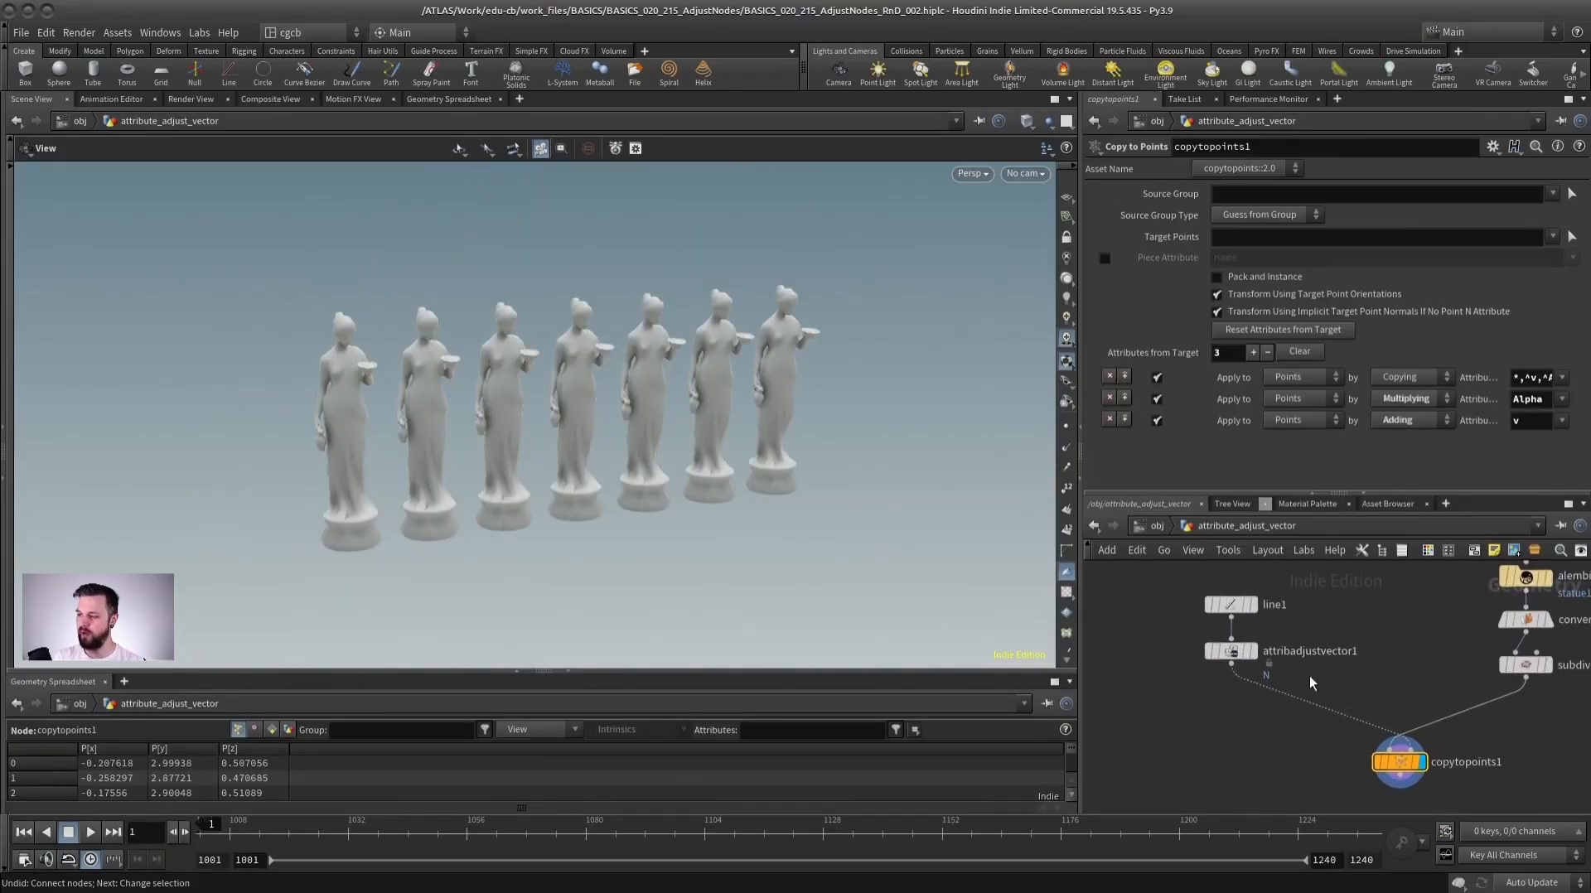
Insert a second Attribute Adjust Vector node between the first one and Copy to Points.
{"action": "key", "text": "Tab"}
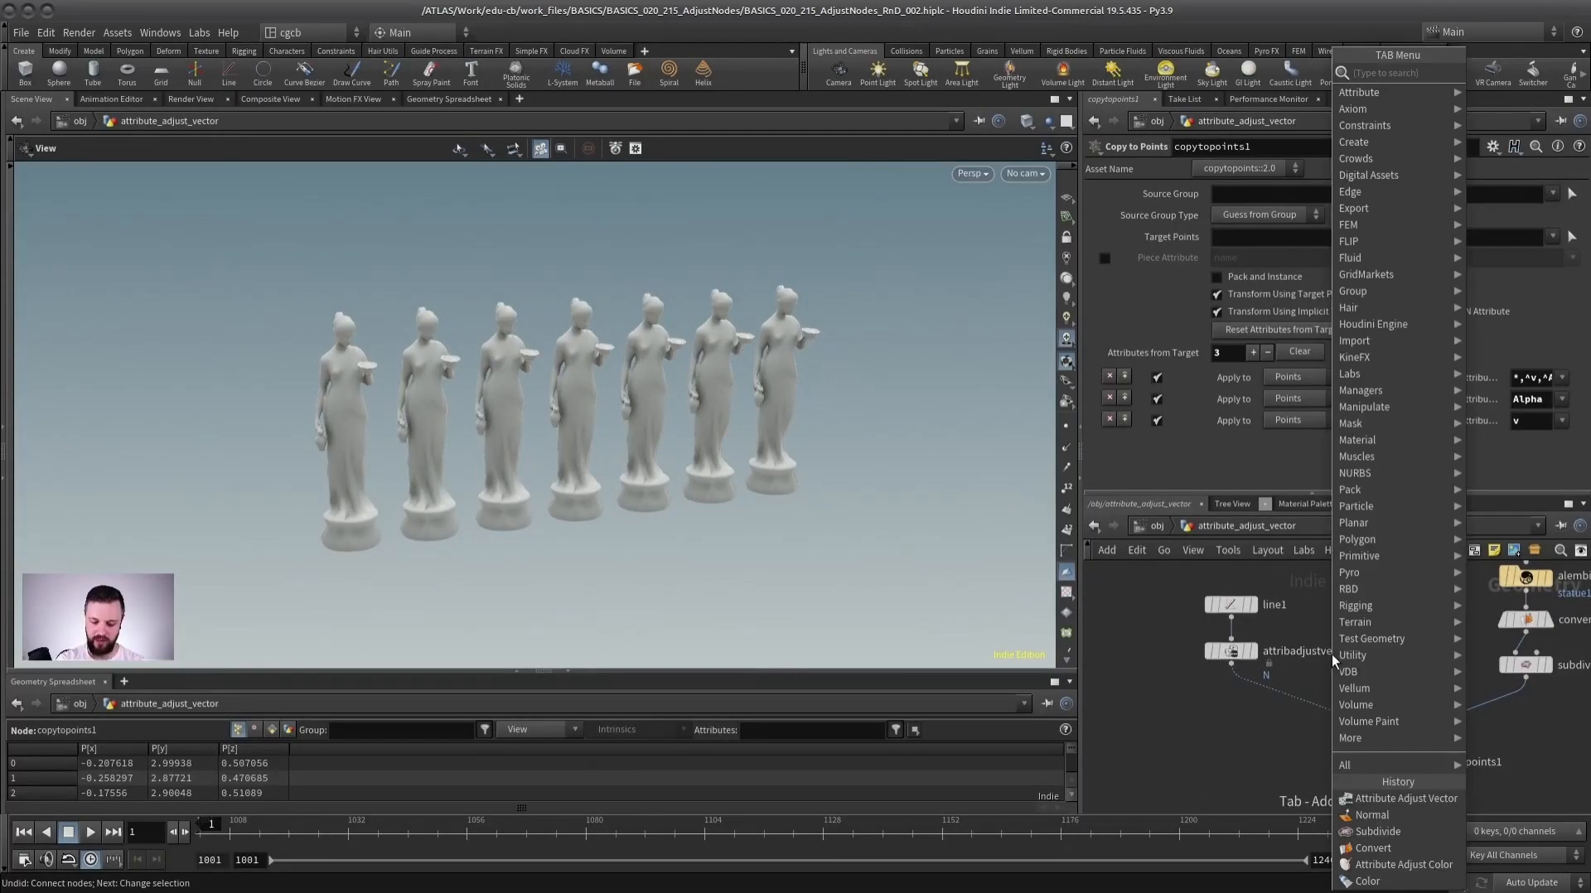
{"action": "type", "text": "adjust"}
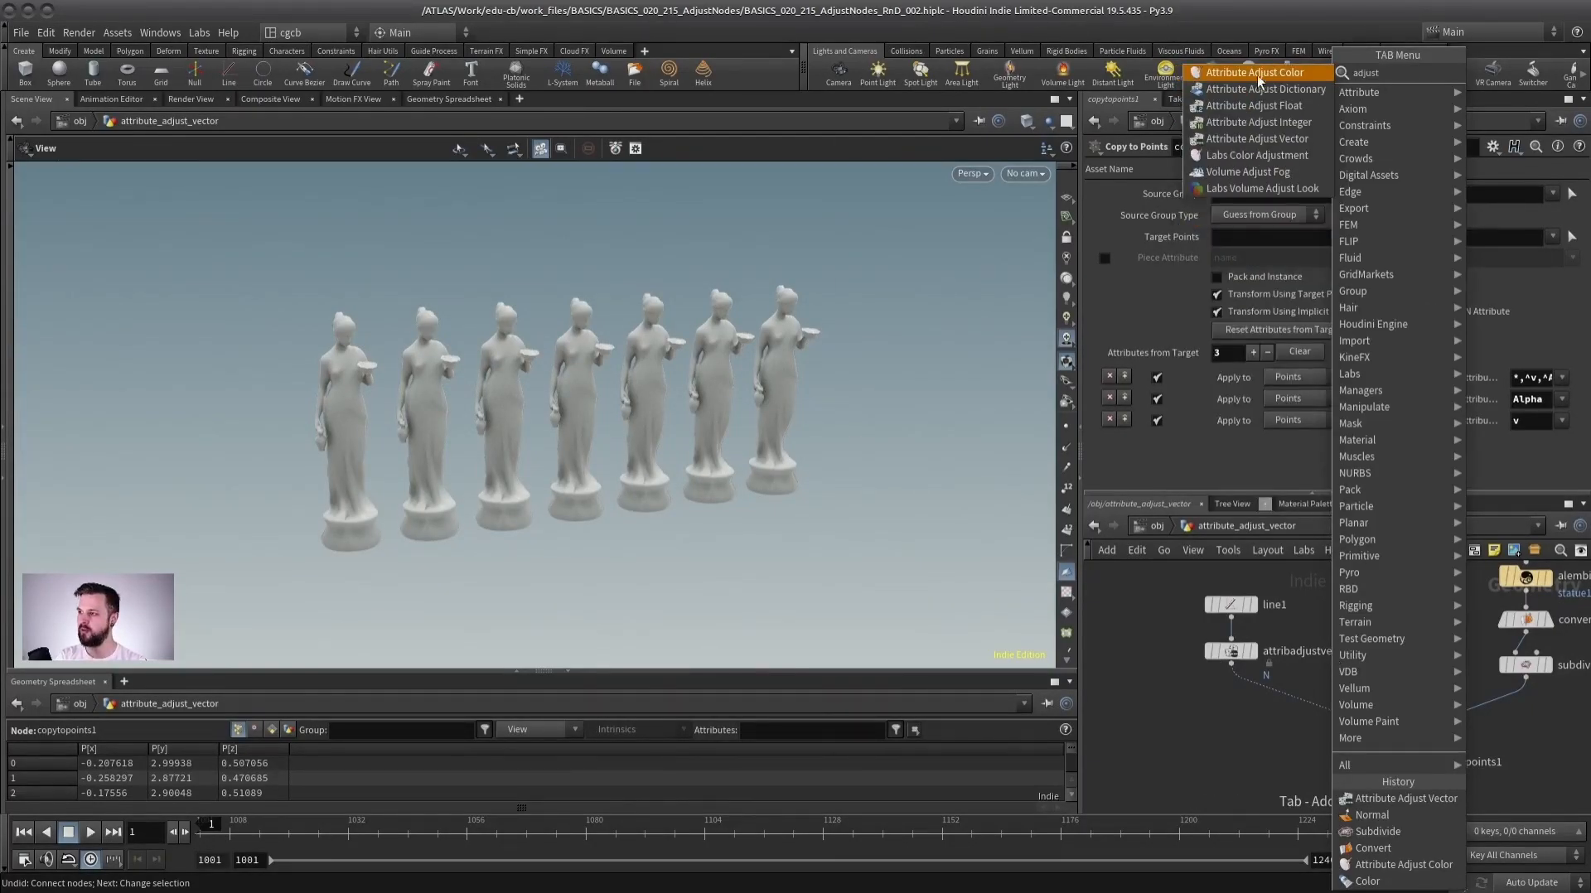
{"action": "key", "text": "Down"}
{"action": "key", "text": "Down"}
{"action": "key", "text": "Down"}
{"action": "key", "text": "Down"}
{"action": "key", "text": "Return"}
{"action": "left_click", "coordinate": [1231, 703]}
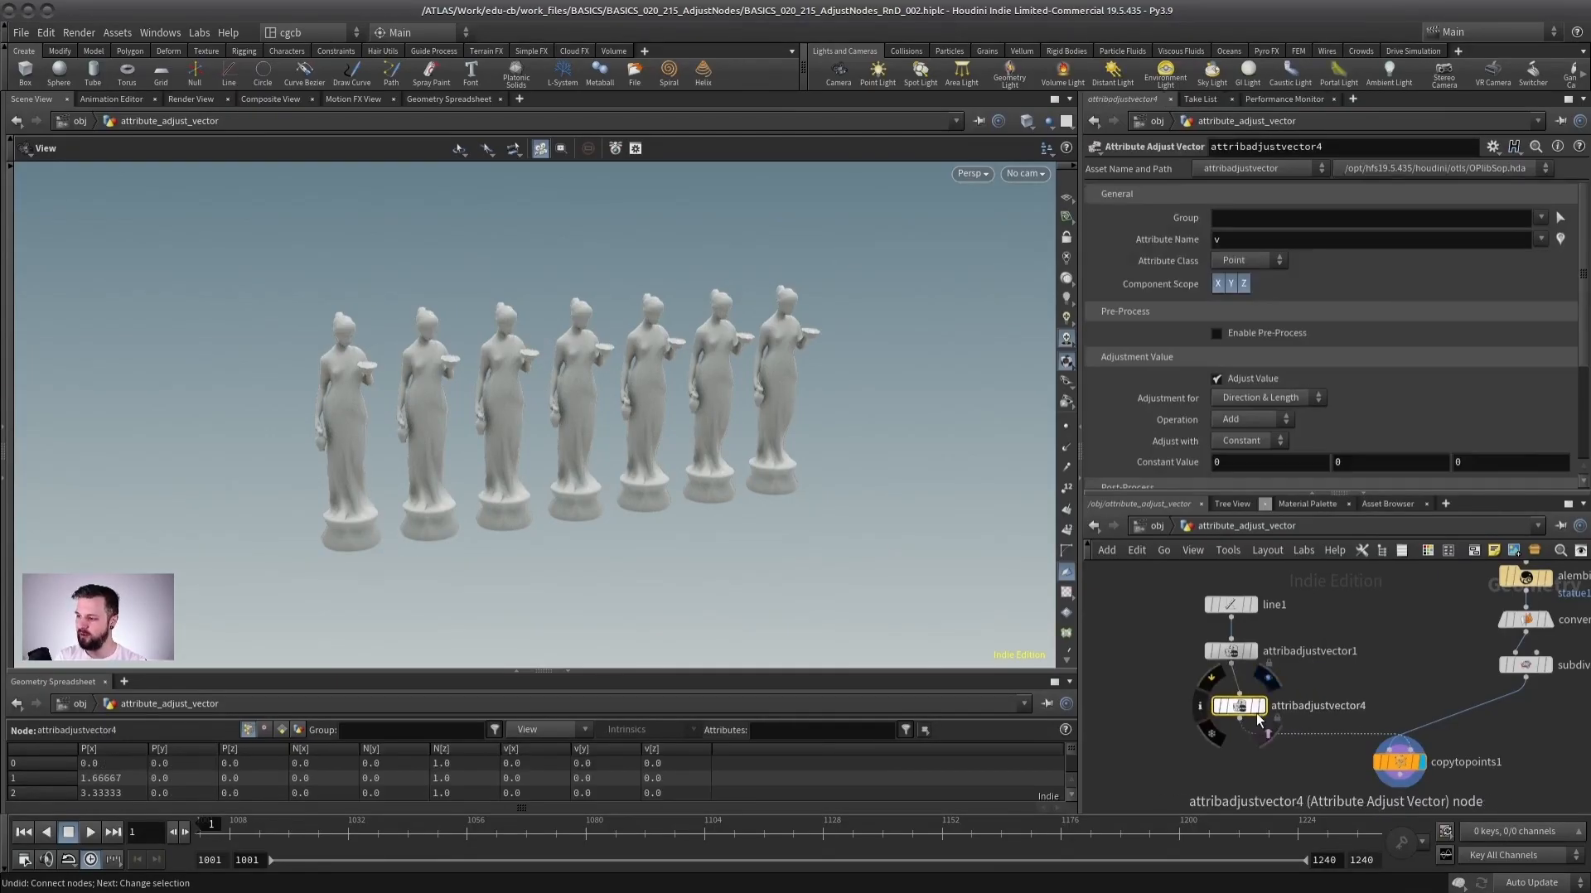
Set the new node to adjust Direction Only with the Rotate operation.
{"action": "left_click", "coordinate": [1262, 398]}
{"action": "left_click", "coordinate": [1248, 430]}
{"action": "left_click", "coordinate": [1249, 419]}
{"action": "left_click", "coordinate": [1247, 469]}
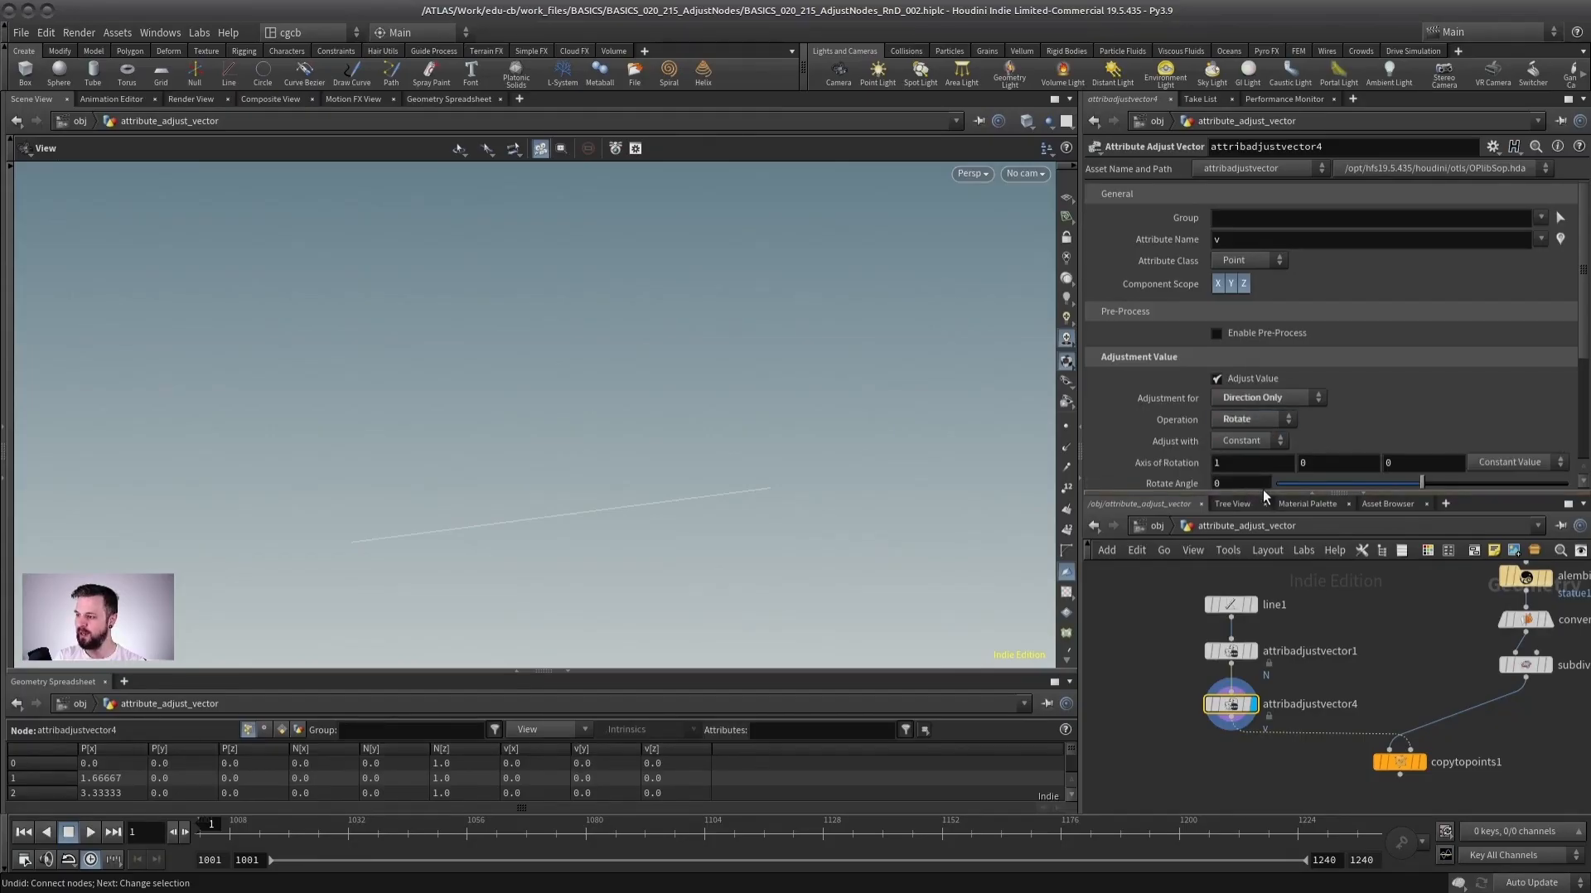
{"action": "left_click_drag", "start_coordinate": [1263, 490], "coordinate": [1262, 575]}
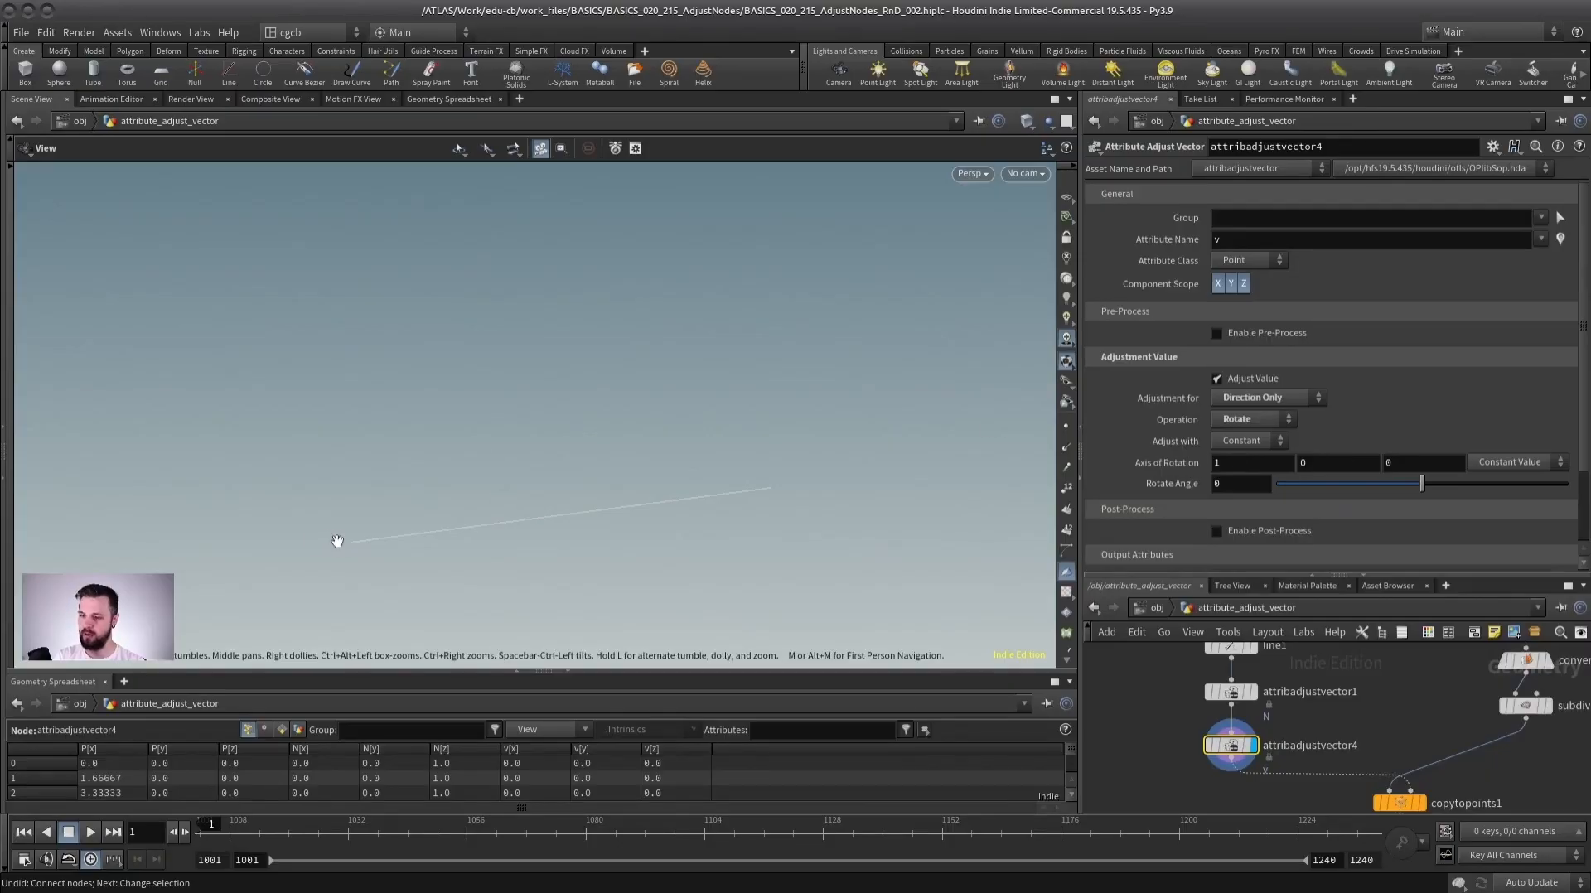
Display the Copy to Points result, select the new adjust node, and set the rotate angle to 50.
{"action": "left_click_drag", "start_coordinate": [411, 467], "coordinate": [327, 504]}
{"action": "middle_click_drag", "start_coordinate": [1355, 696], "coordinate": [1304, 635]}
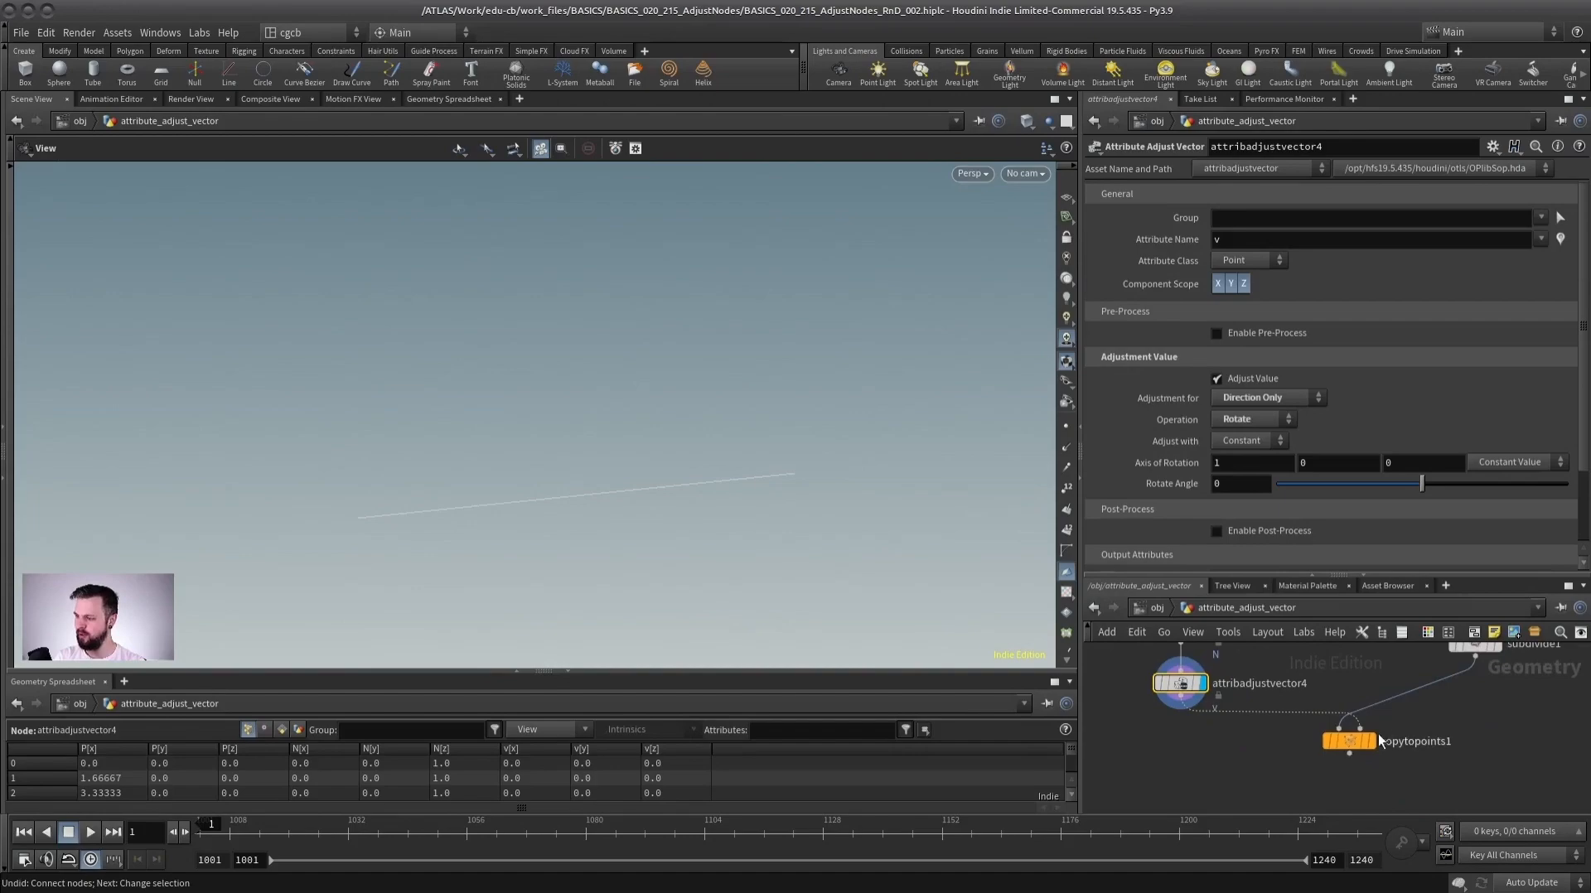
{"action": "left_click", "coordinate": [1371, 742]}
{"action": "left_click", "coordinate": [1356, 750]}
{"action": "left_click", "coordinate": [1181, 684]}
{"action": "left_click_drag", "start_coordinate": [637, 434], "coordinate": [692, 438]}
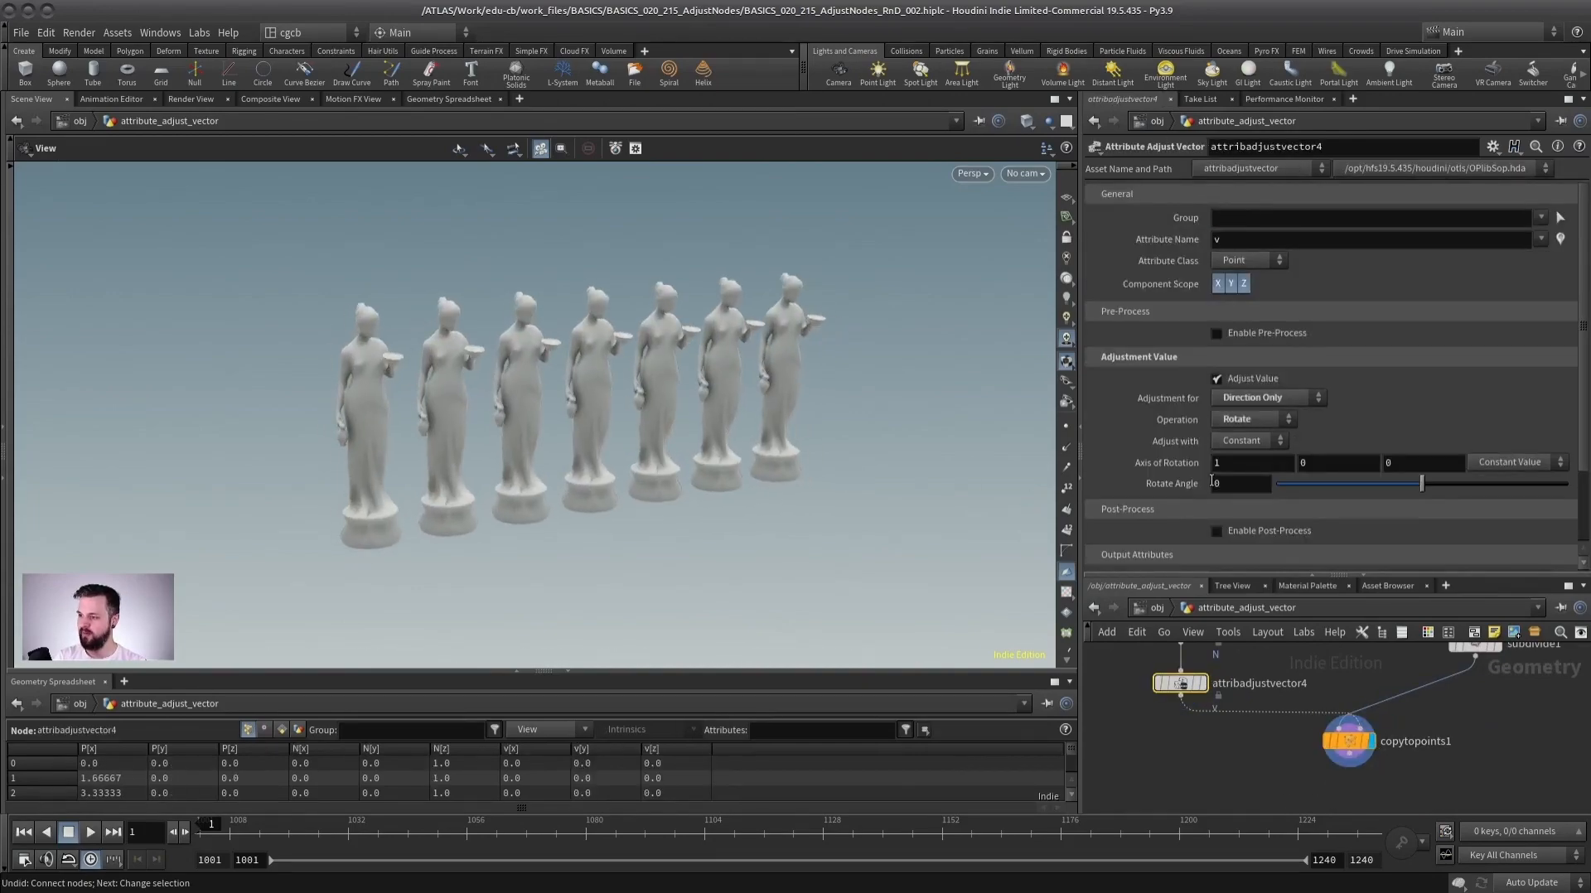
{"action": "mouse_move", "coordinate": [1422, 483]}
{"action": "left_mouse_down"}
{"action": "mouse_move", "coordinate": [1439, 481]}
{"action": "mouse_move", "coordinate": [1404, 487]}
{"action": "left_mouse_up"}
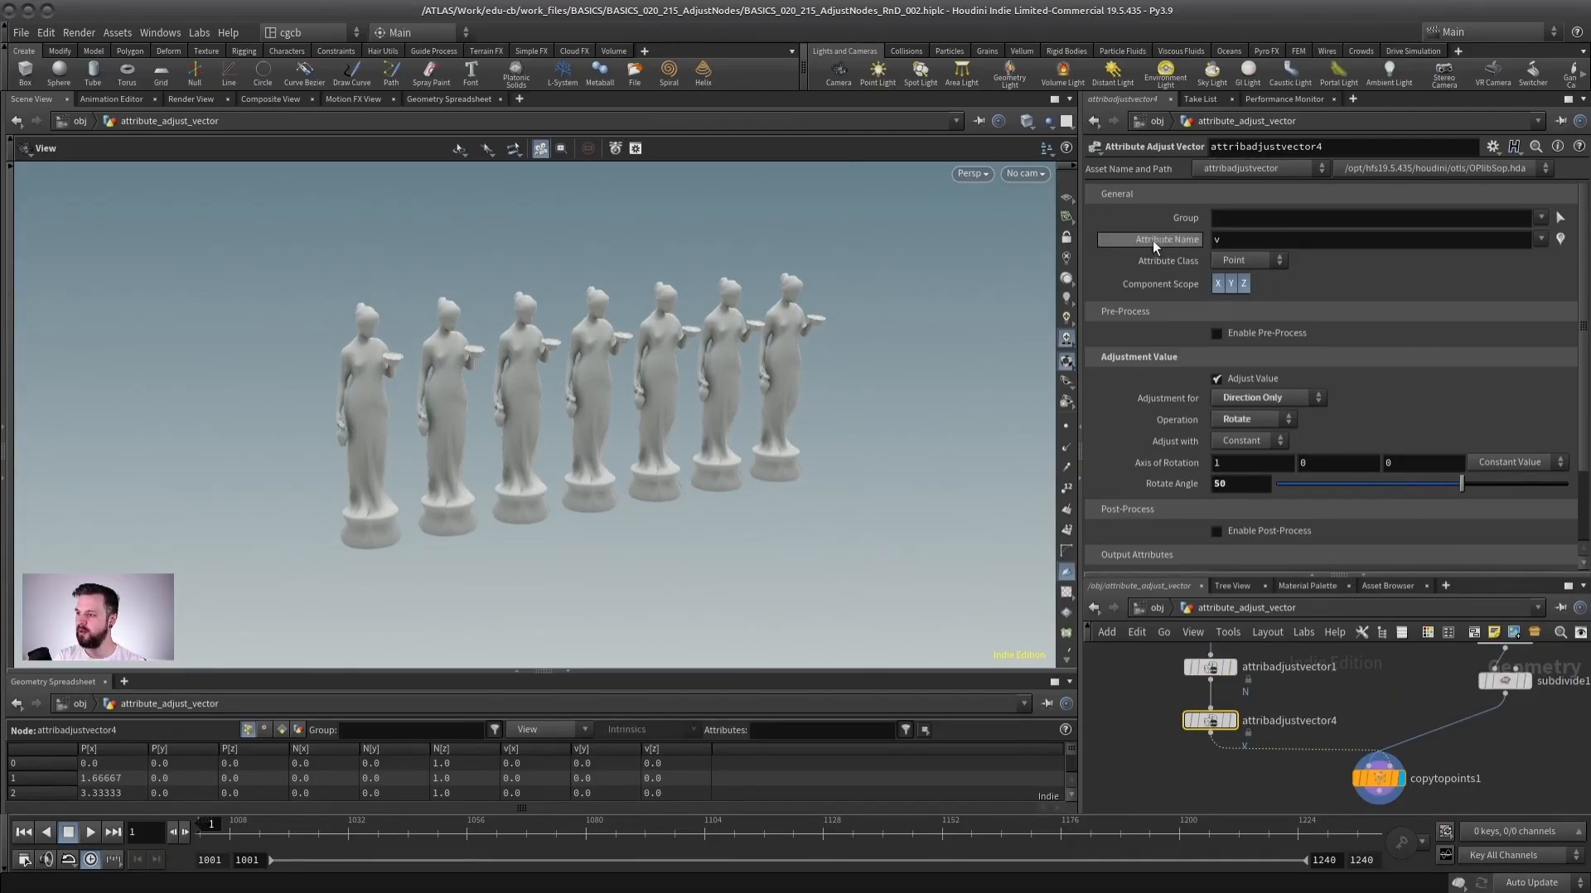
Set the second adjust node's attribute name to N.
{"action": "double_click", "coordinate": [1272, 240]}
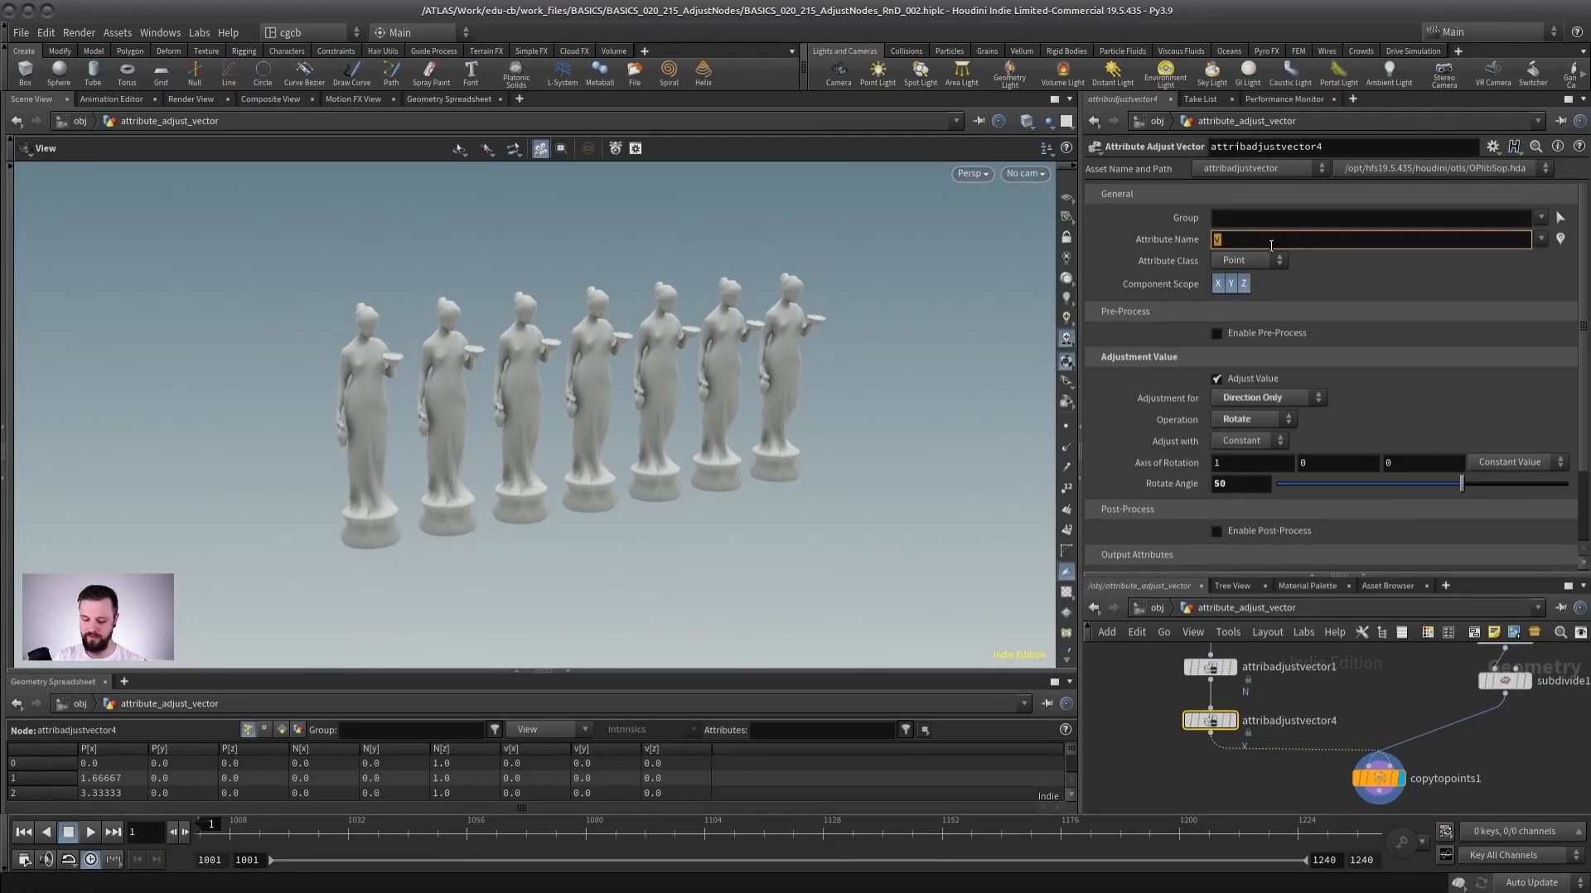
{"action": "type", "text": "N"}
{"action": "key", "text": "Return"}
Adjust the rotation with Random values and set the angle range to about -129 to 158.
{"action": "left_click_drag", "start_coordinate": [1460, 484], "coordinate": [1400, 484]}
{"action": "left_click", "coordinate": [1251, 443]}
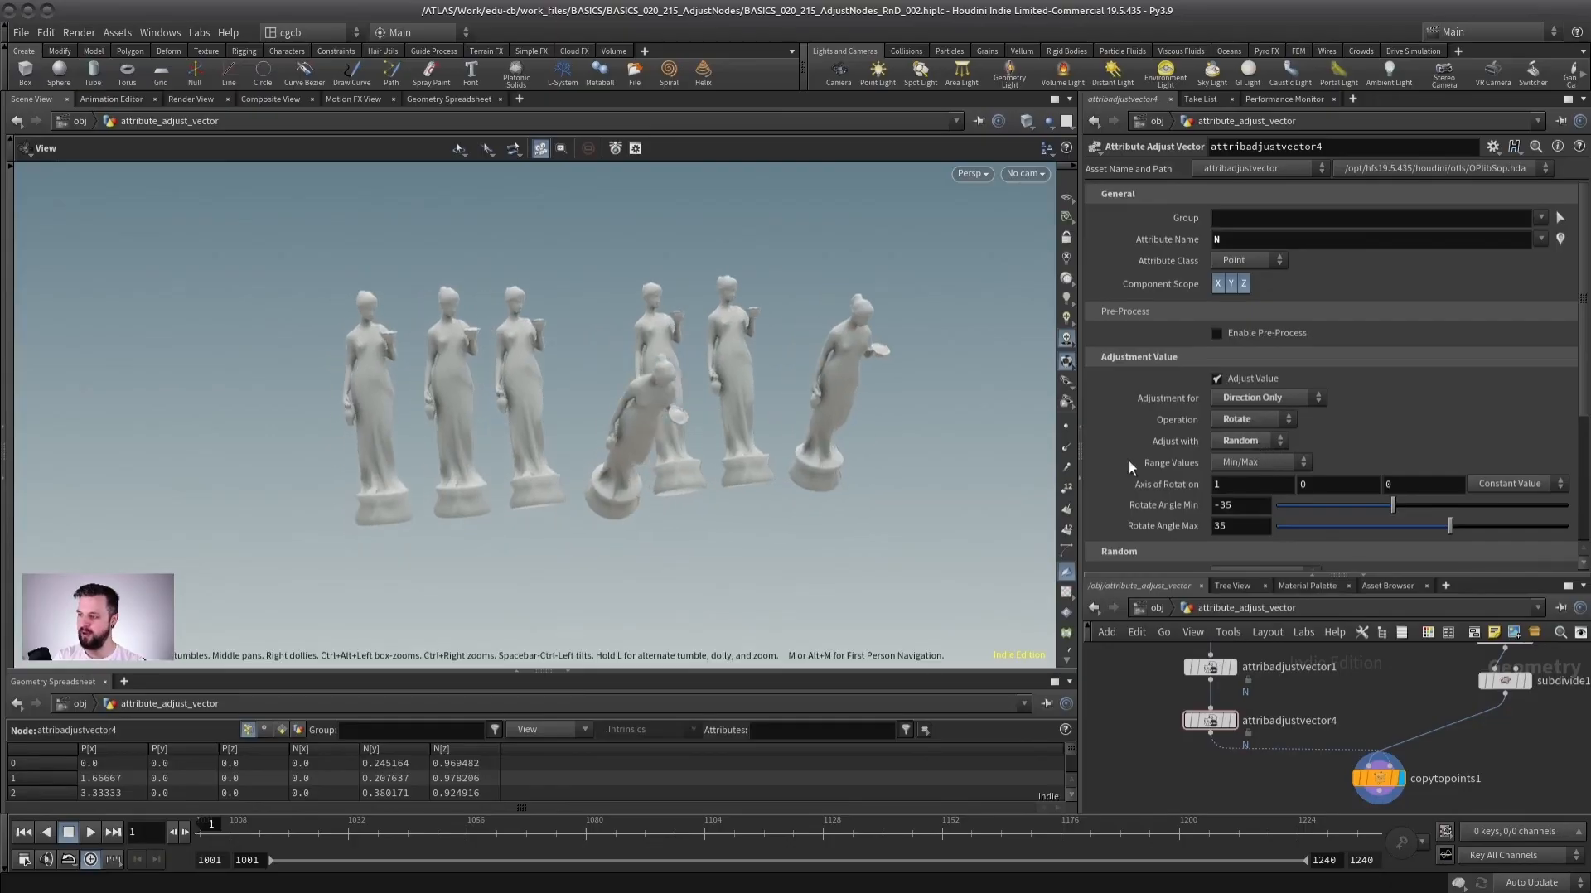
{"action": "left_click_drag", "start_coordinate": [1380, 504], "coordinate": [1324, 505]}
{"action": "left_click_drag", "start_coordinate": [1453, 526], "coordinate": [1551, 527]}
{"action": "left_click_drag", "start_coordinate": [816, 464], "coordinate": [764, 465]}
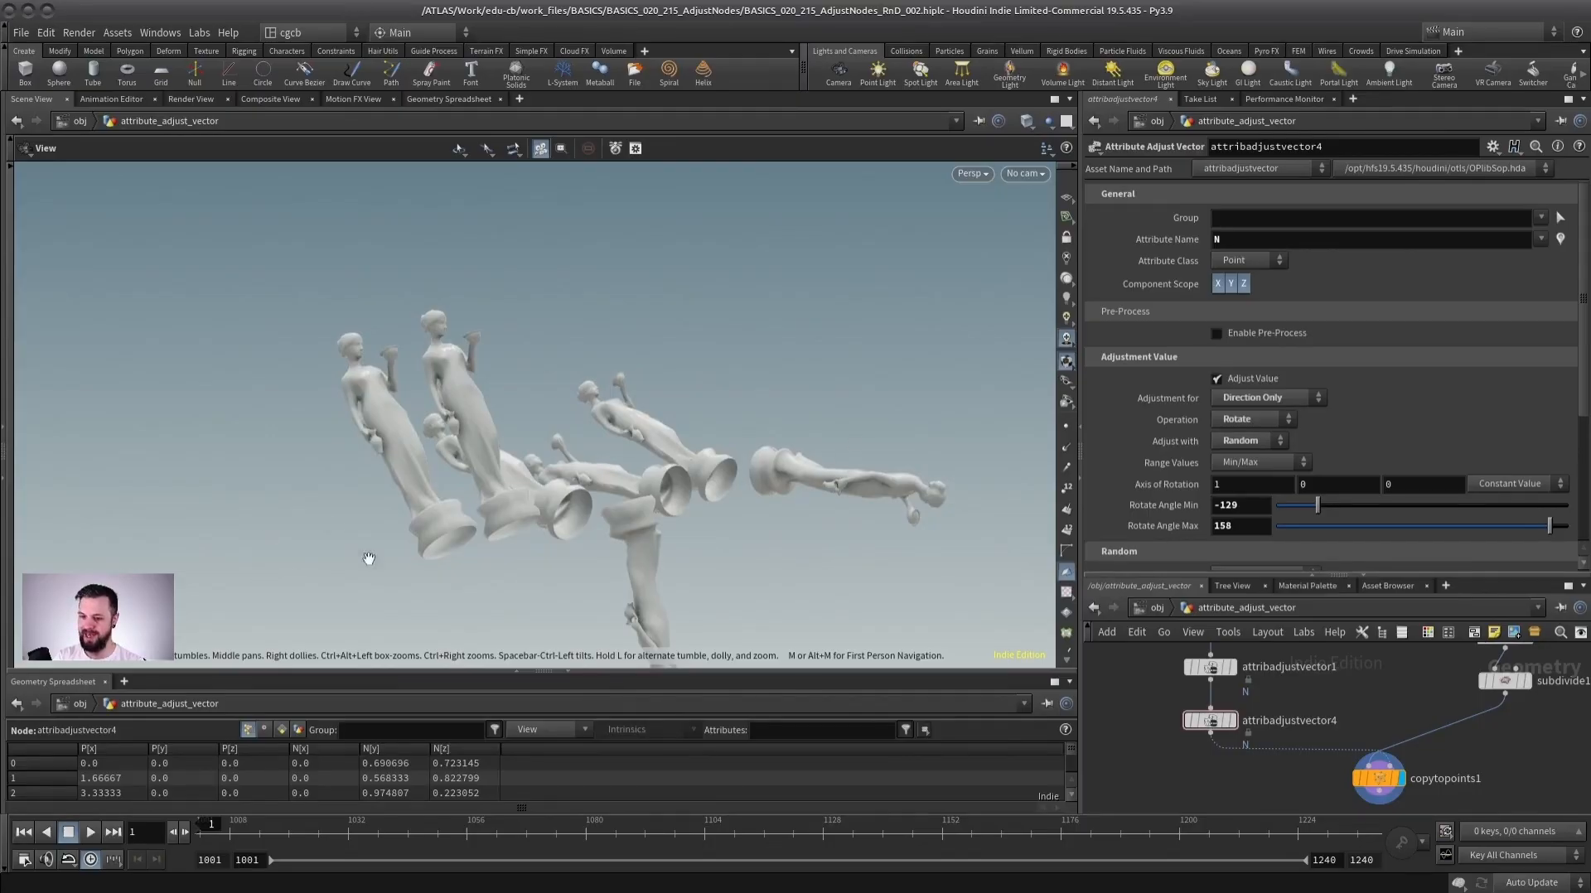
{"action": "left_click_drag", "start_coordinate": [589, 507], "coordinate": [775, 408]}
{"action": "left_click_drag", "start_coordinate": [648, 423], "coordinate": [635, 423]}
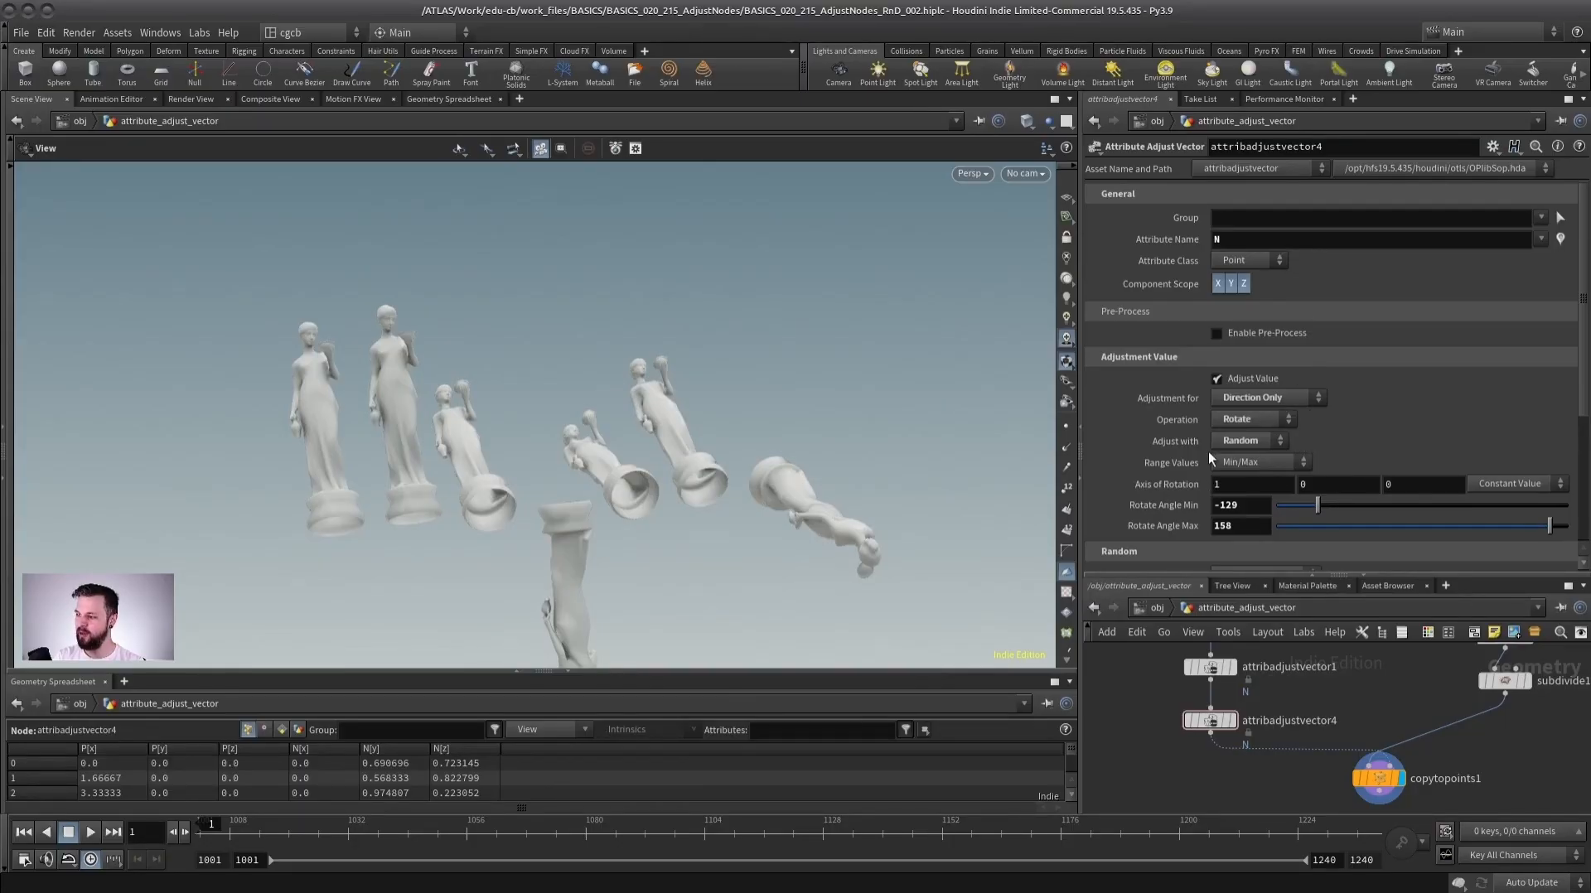
Set the axis of rotation to 0, 1, 0.
{"action": "left_click", "coordinate": [1243, 485]}
{"action": "type", "text": "0"}
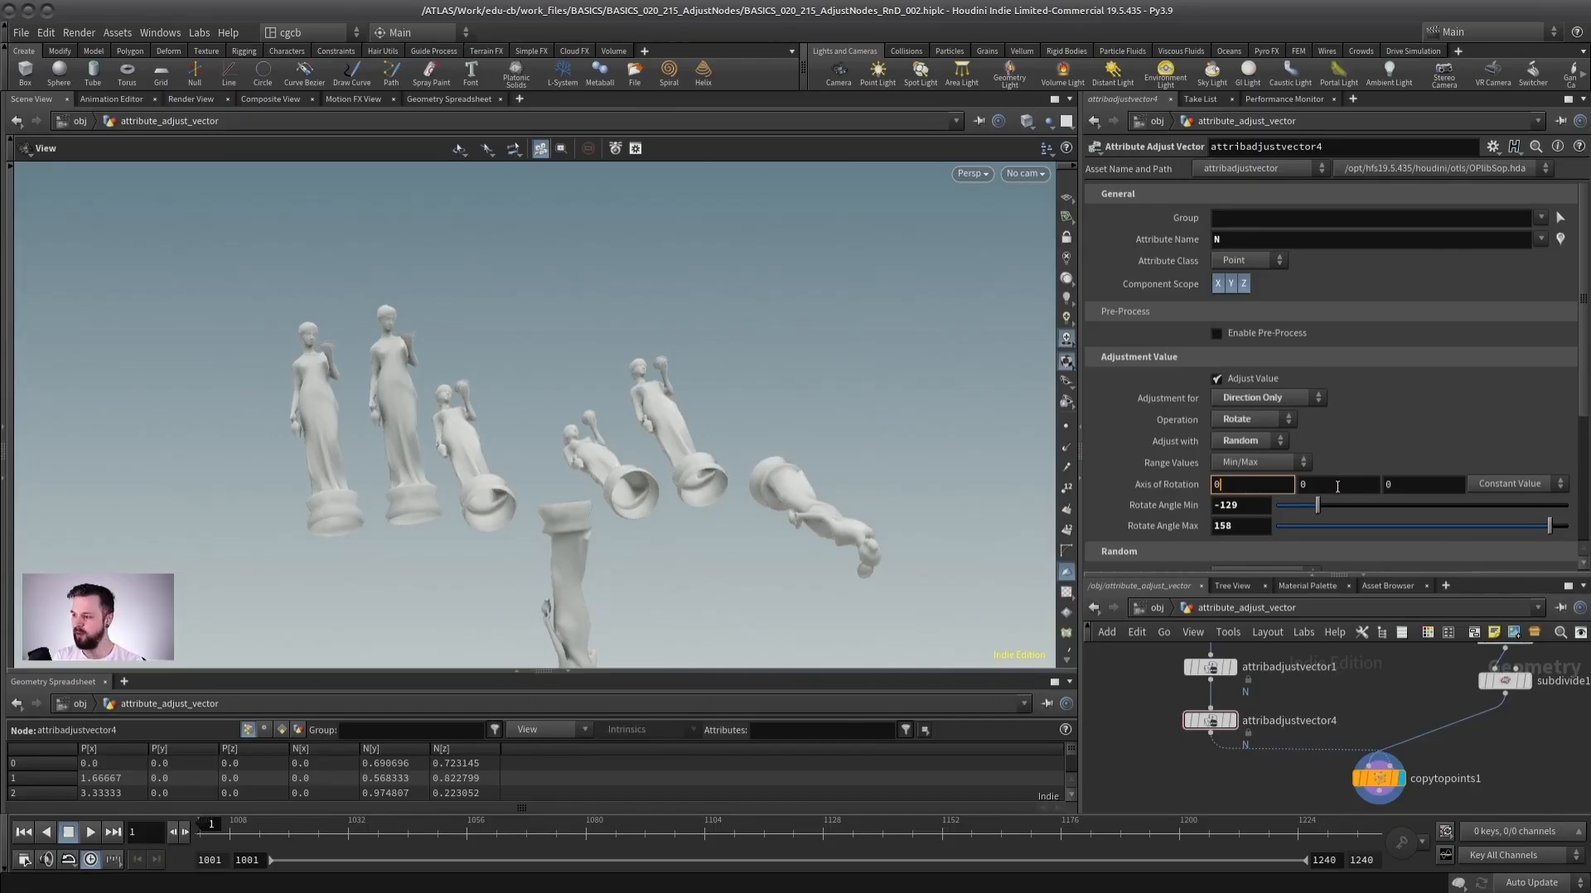
{"action": "key", "text": "Tab"}
{"action": "type", "text": "1"}
{"action": "key", "text": "Return"}
{"action": "left_click_drag", "start_coordinate": [475, 361], "coordinate": [539, 402]}
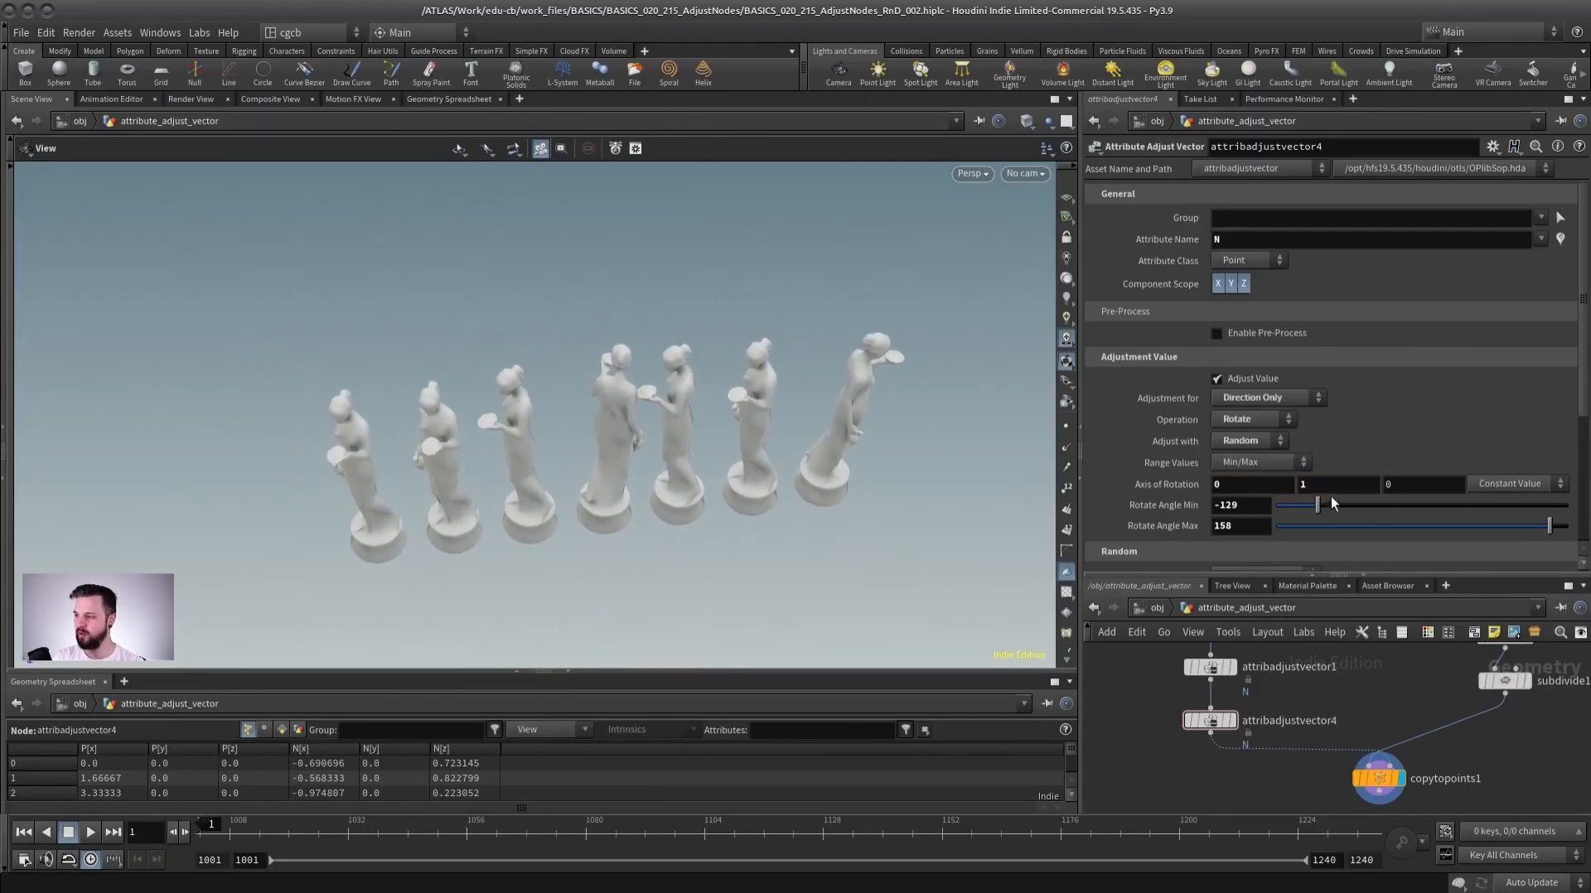
Narrow the random rotate angle range to about -3 to 53.
{"action": "left_click_drag", "start_coordinate": [1317, 505], "coordinate": [1419, 505]}
{"action": "left_click_drag", "start_coordinate": [1549, 525], "coordinate": [1464, 524]}
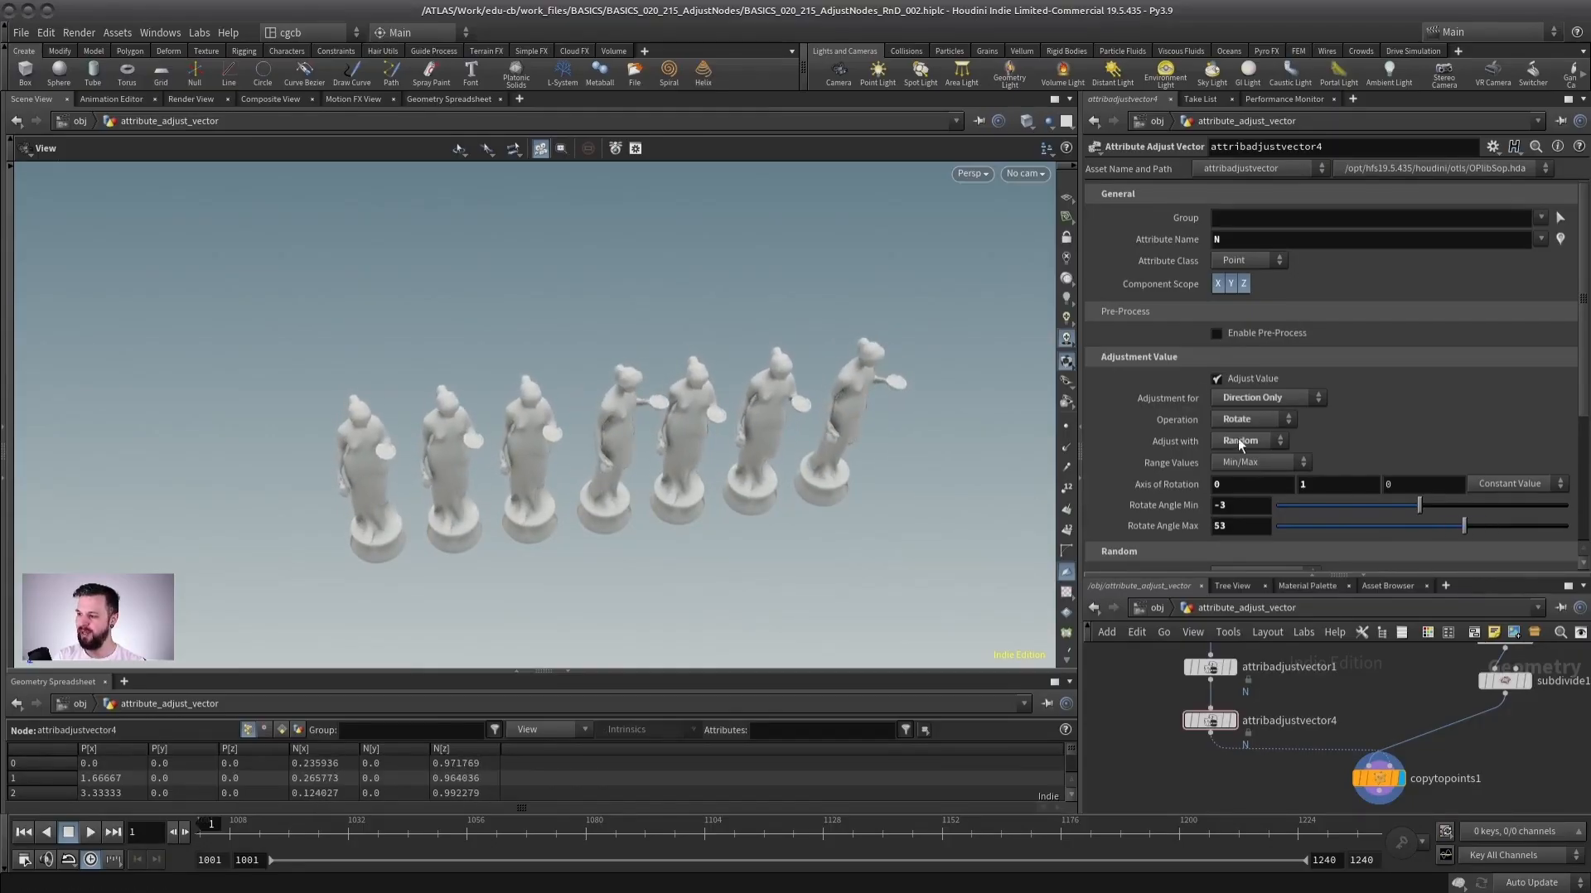
{"action": "left_click", "coordinate": [1355, 442]}
{"action": "left_click", "coordinate": [1266, 440]}
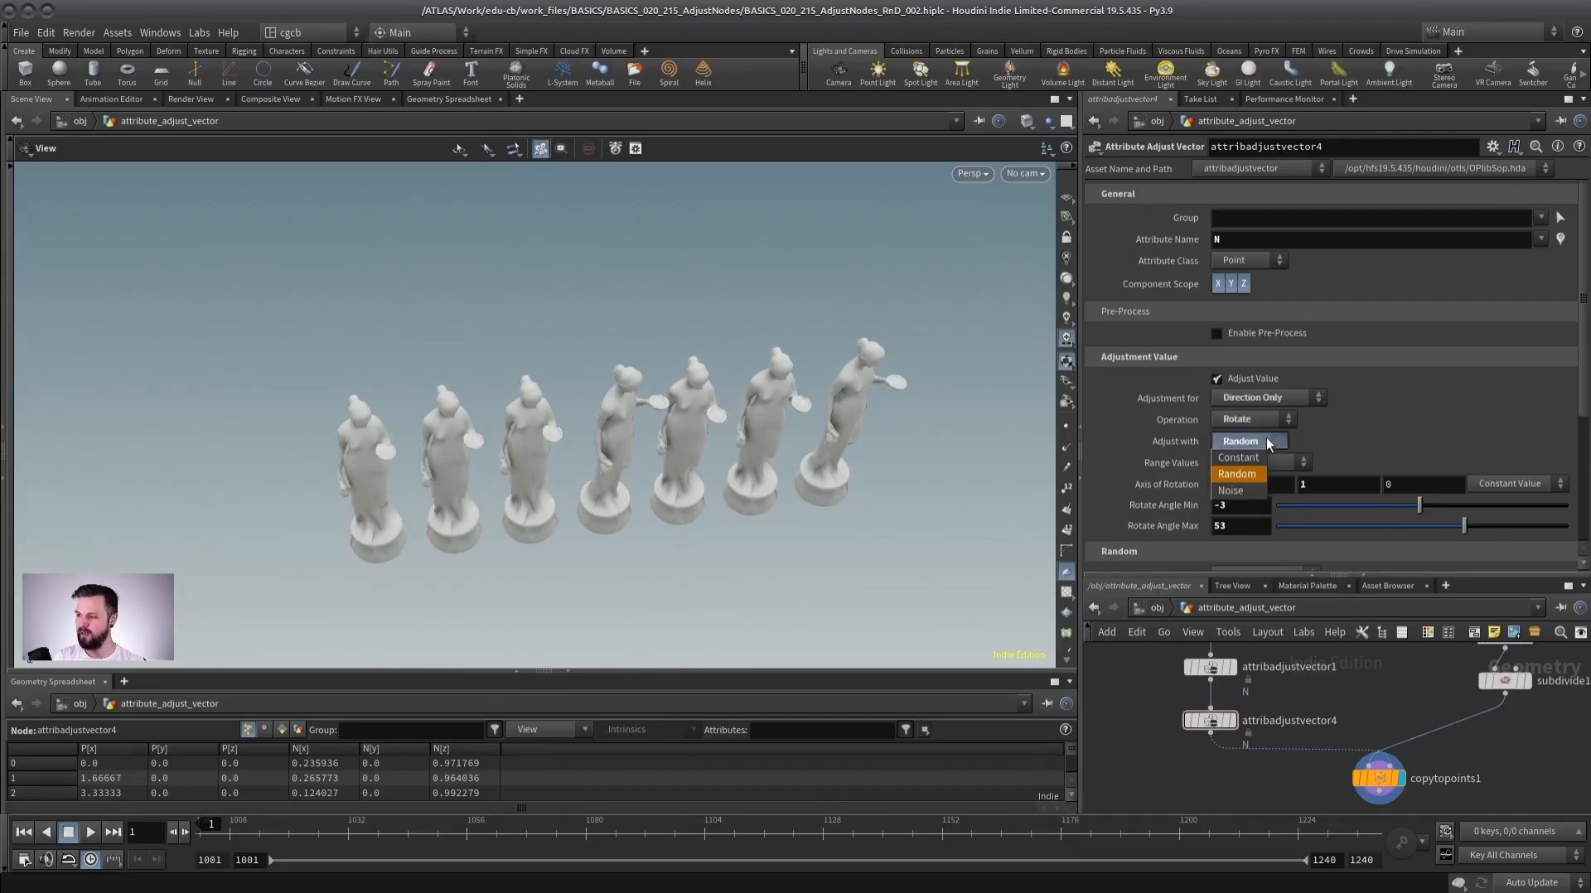
{"action": "left_click", "coordinate": [1367, 425]}
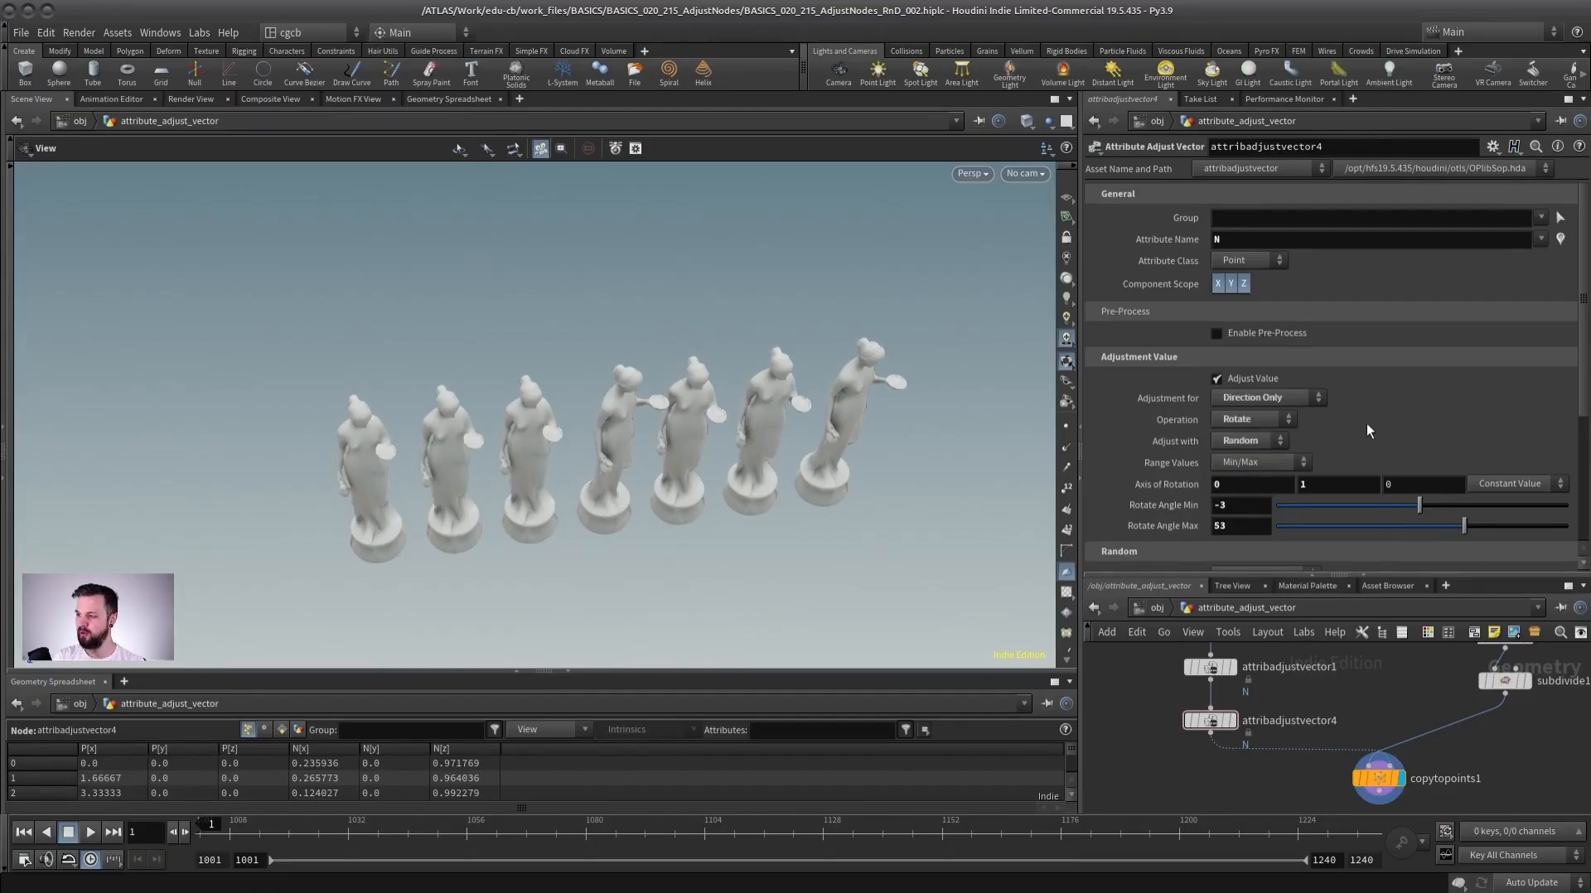
{"action": "left_click", "coordinate": [1243, 418]}
{"action": "left_click", "coordinate": [1241, 487]}
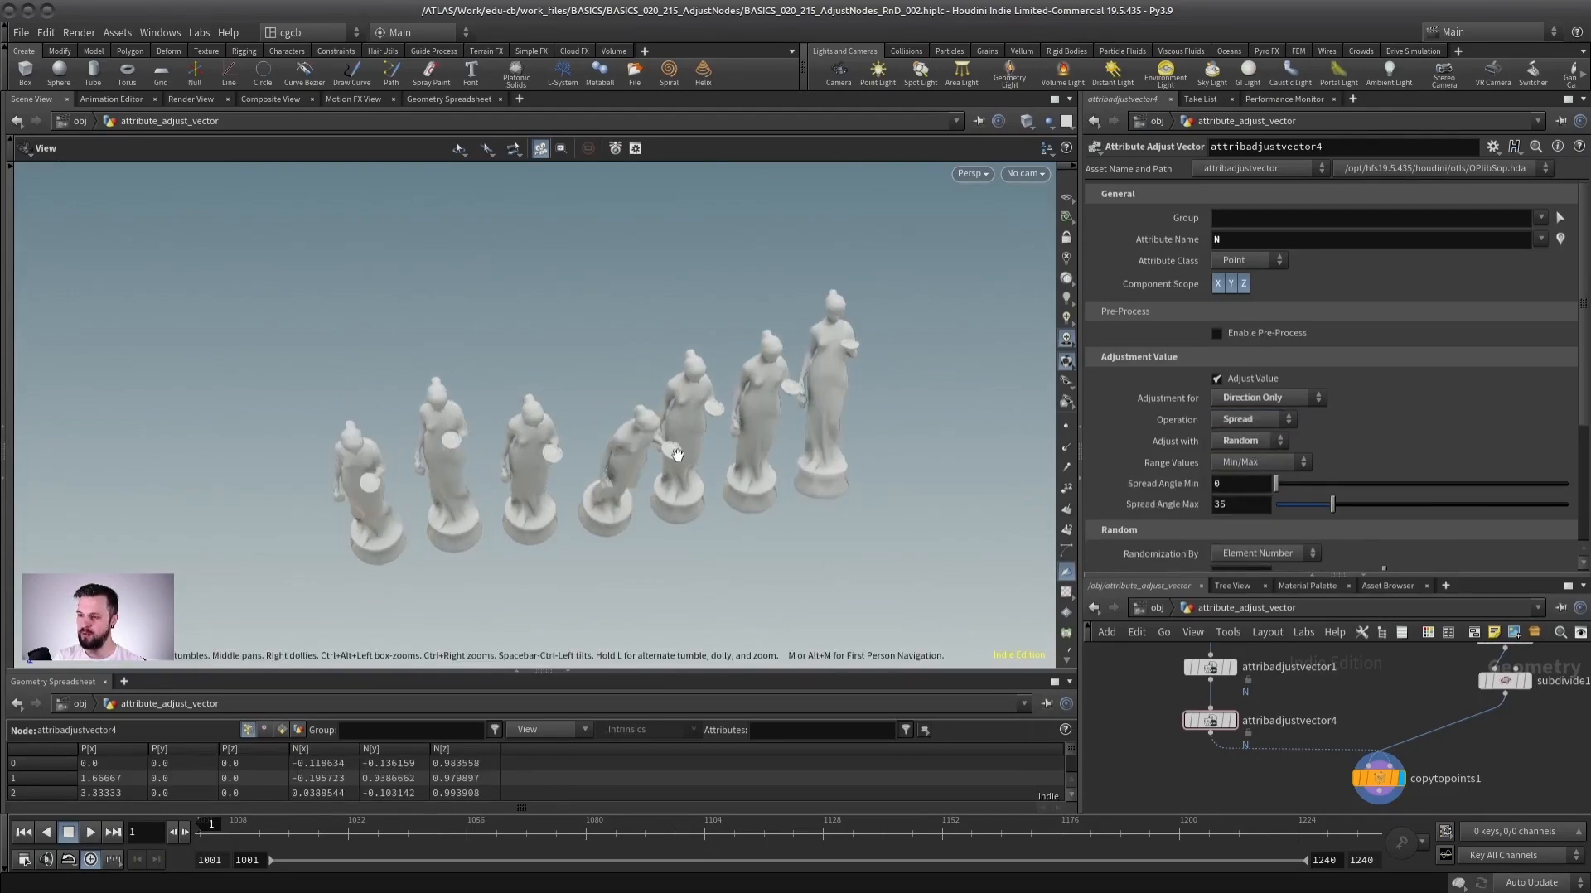
{"action": "left_click_drag", "start_coordinate": [1349, 501], "coordinate": [1277, 455]}
{"action": "left_click", "coordinate": [1256, 418]}
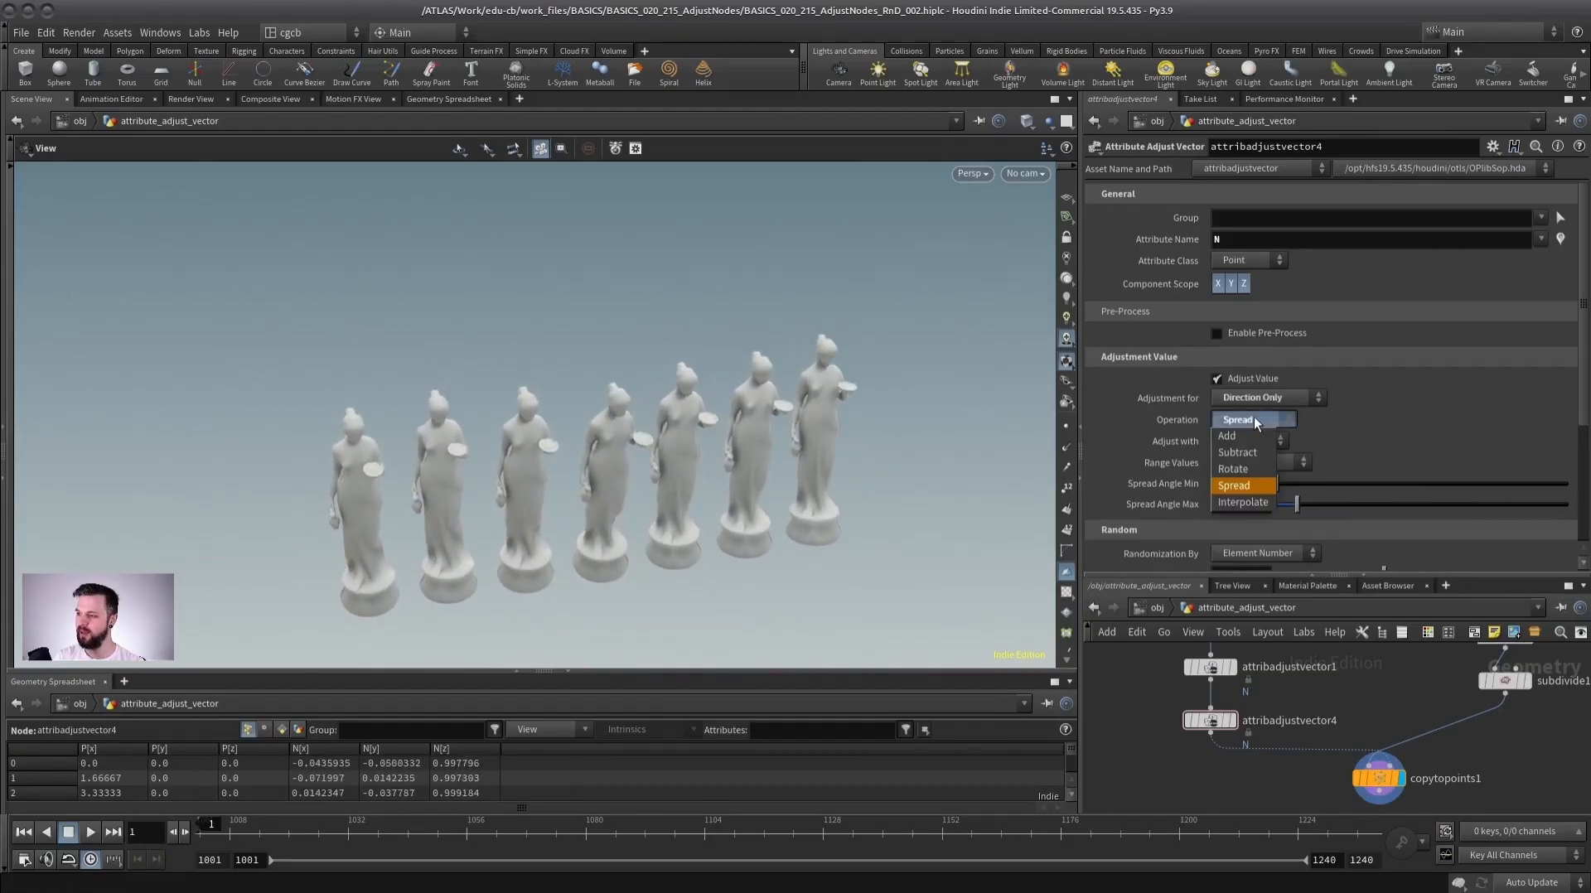
{"action": "left_click", "coordinate": [1250, 469]}
Switch the random range values to Specific Values.
{"action": "left_click", "coordinate": [1242, 440]}
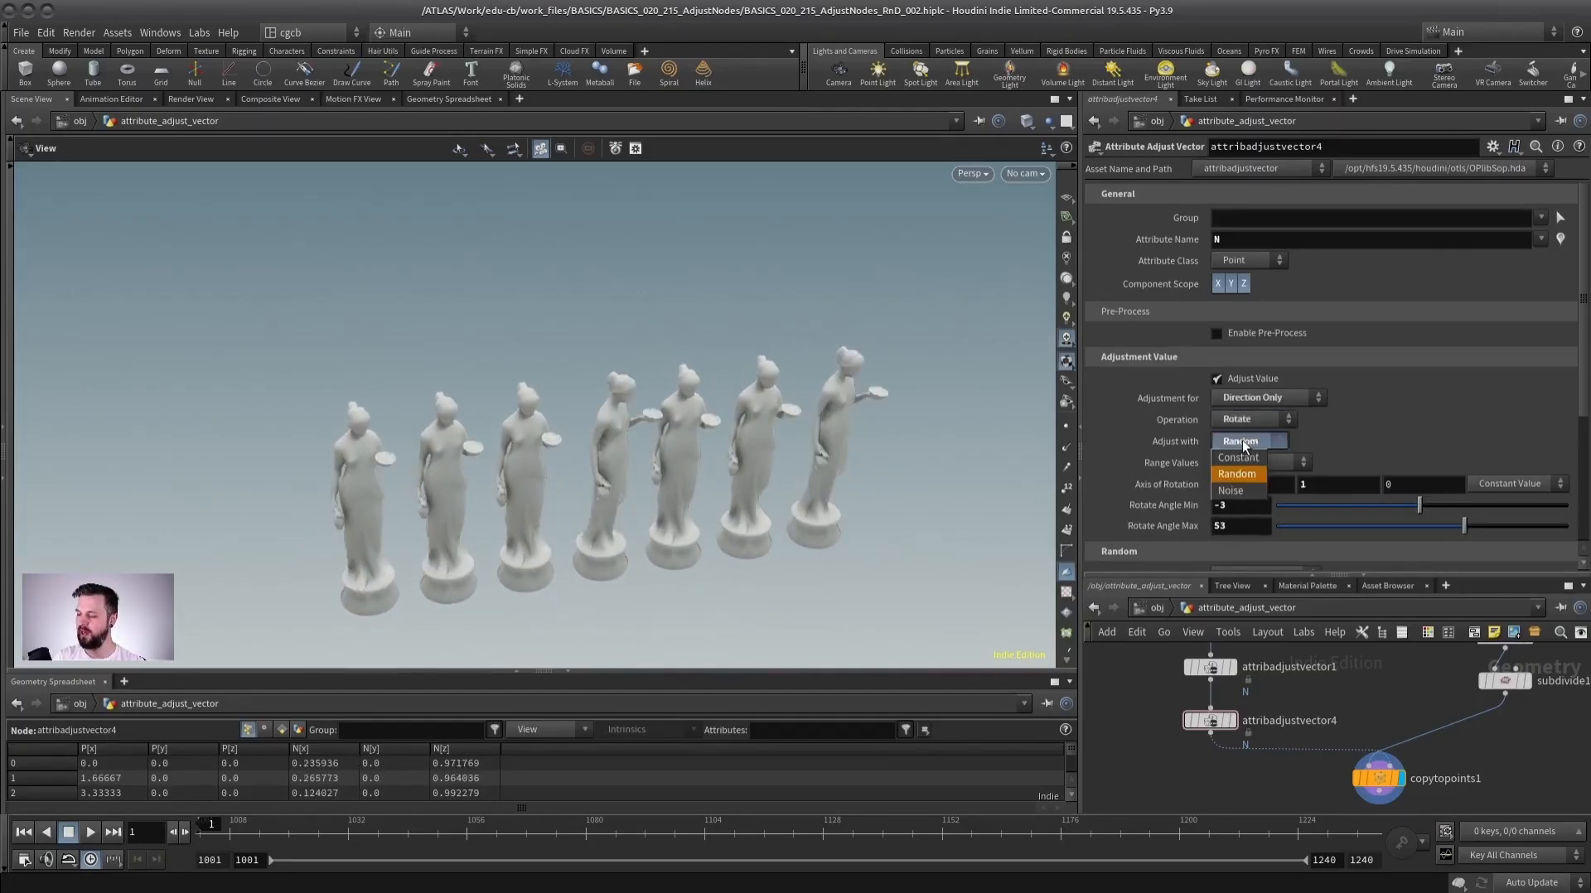
{"action": "left_click", "coordinate": [1384, 420]}
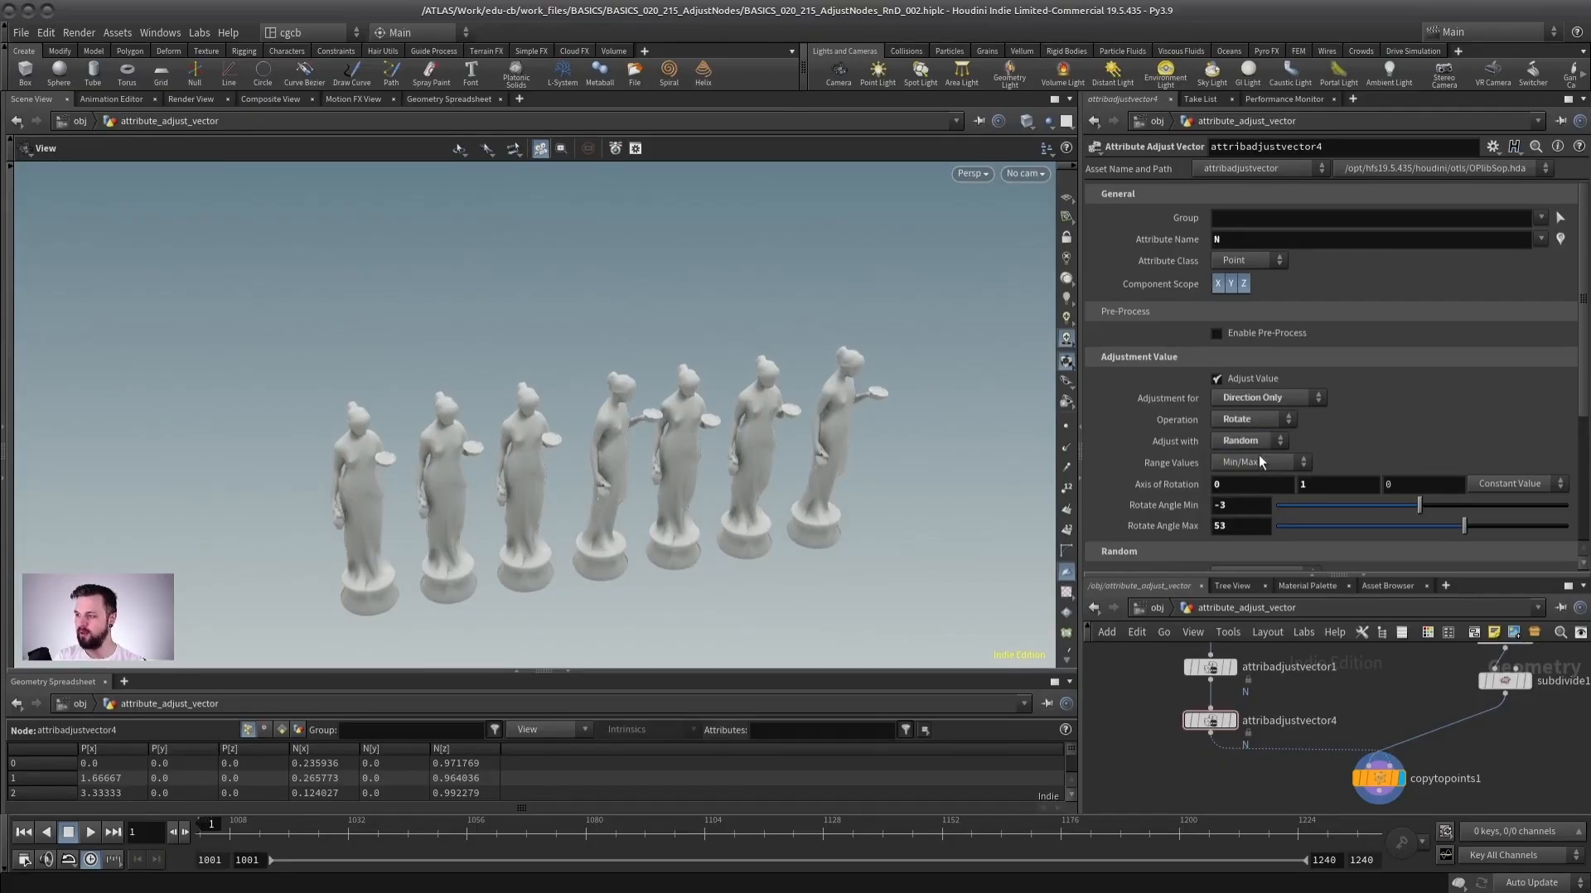
{"action": "left_click", "coordinate": [1258, 460]}
{"action": "left_click", "coordinate": [1252, 496]}
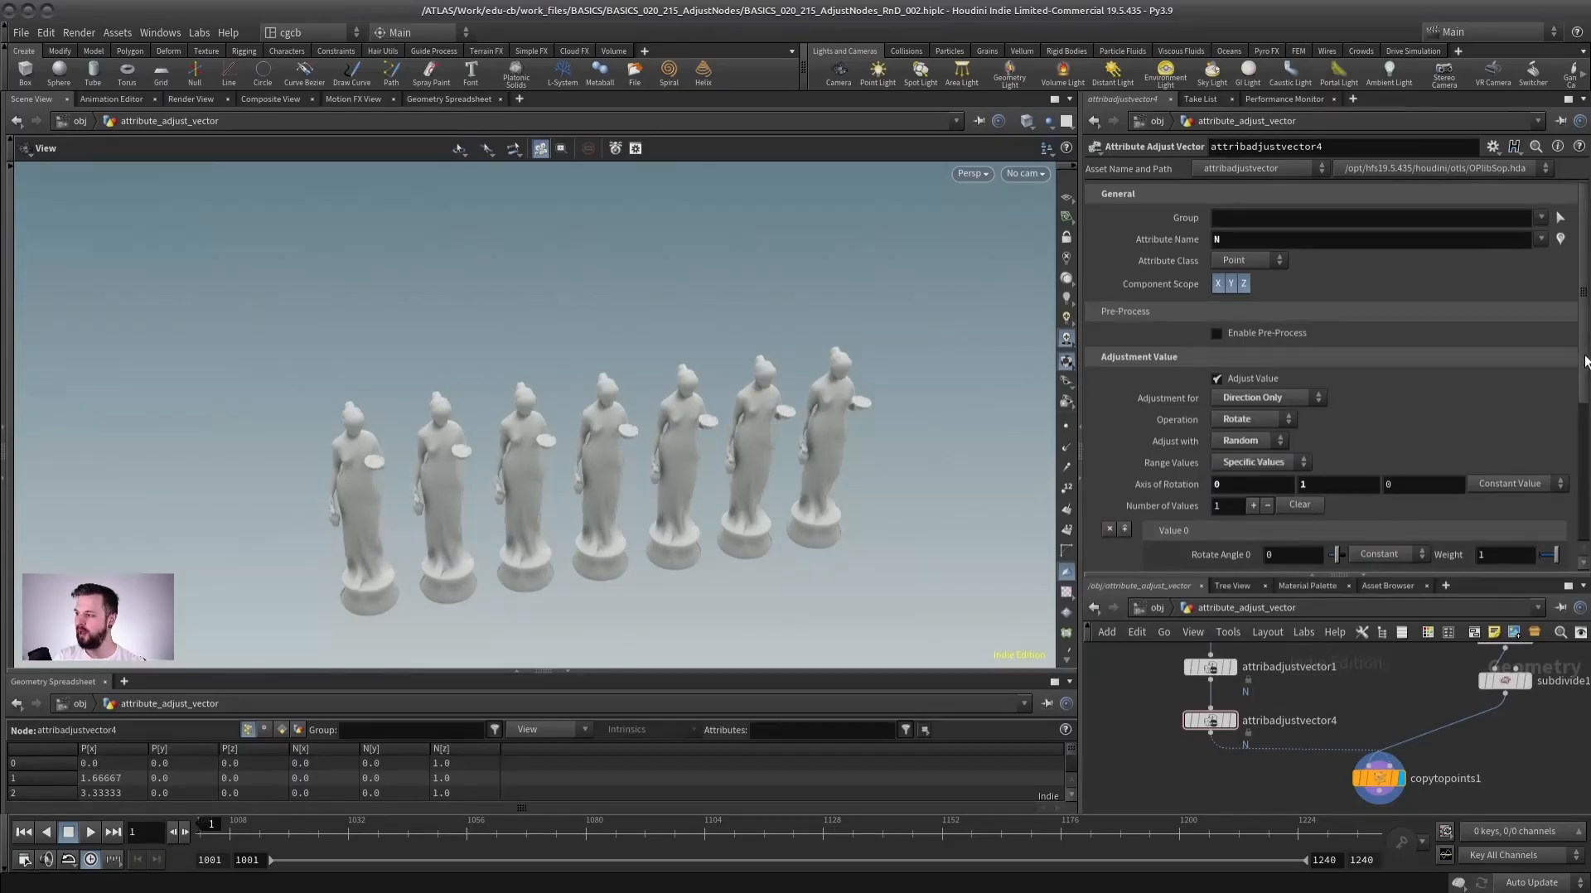
Add two more specific values and set the third rotate angle to 90.
{"action": "scroll", "coordinate": [1295, 414], "scroll_direction": "down", "scroll_amount": 3}
{"action": "left_click", "coordinate": [1252, 381]}
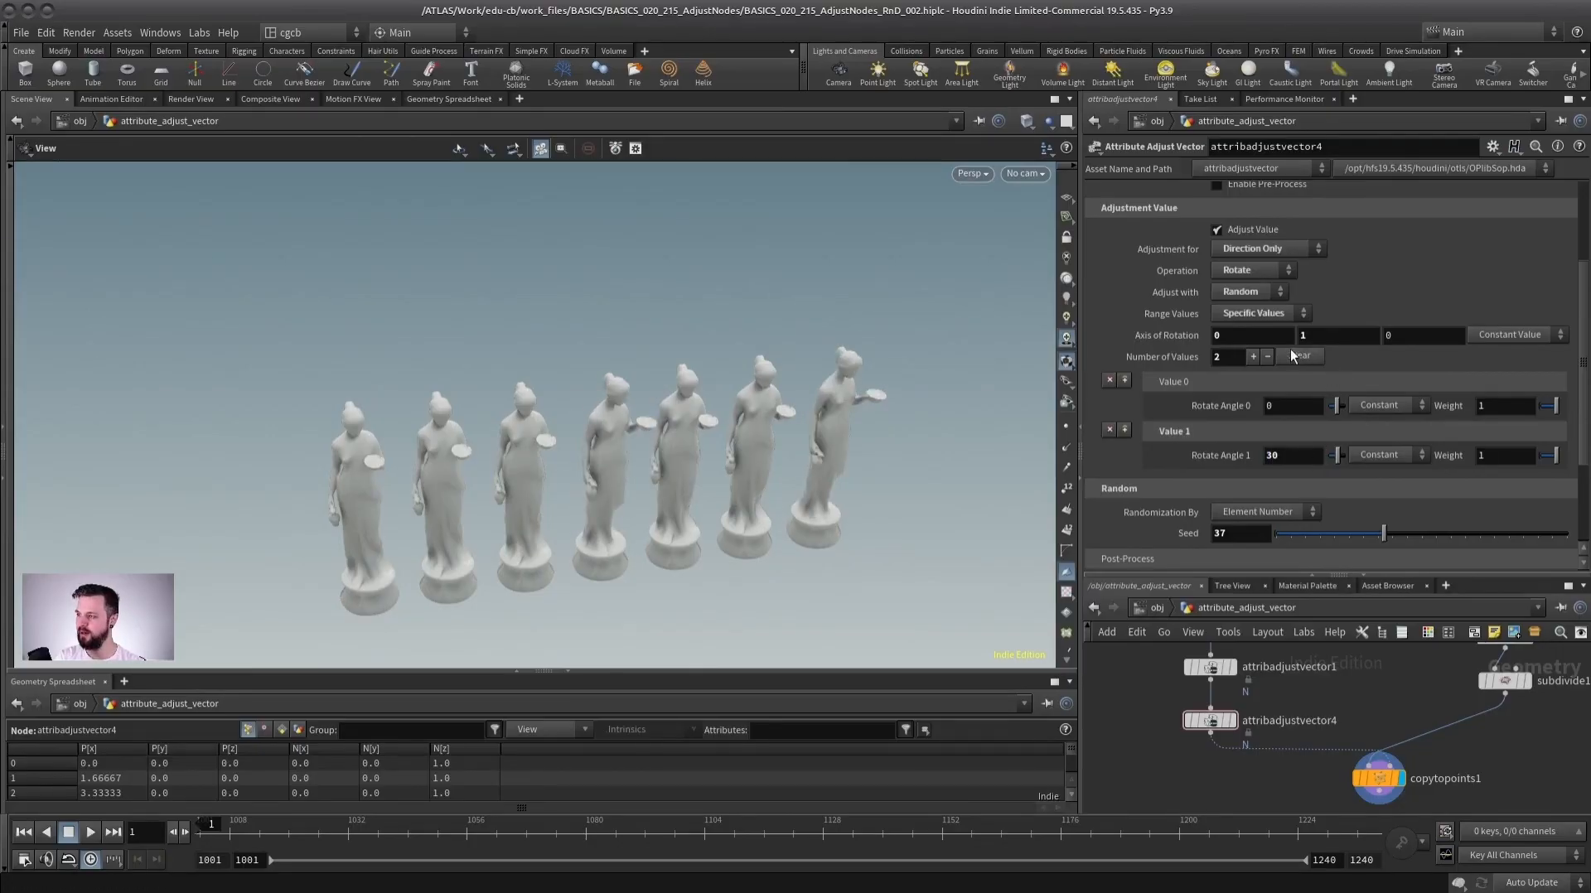
{"action": "left_click", "coordinate": [1252, 357]}
{"action": "type", "text": "90"}
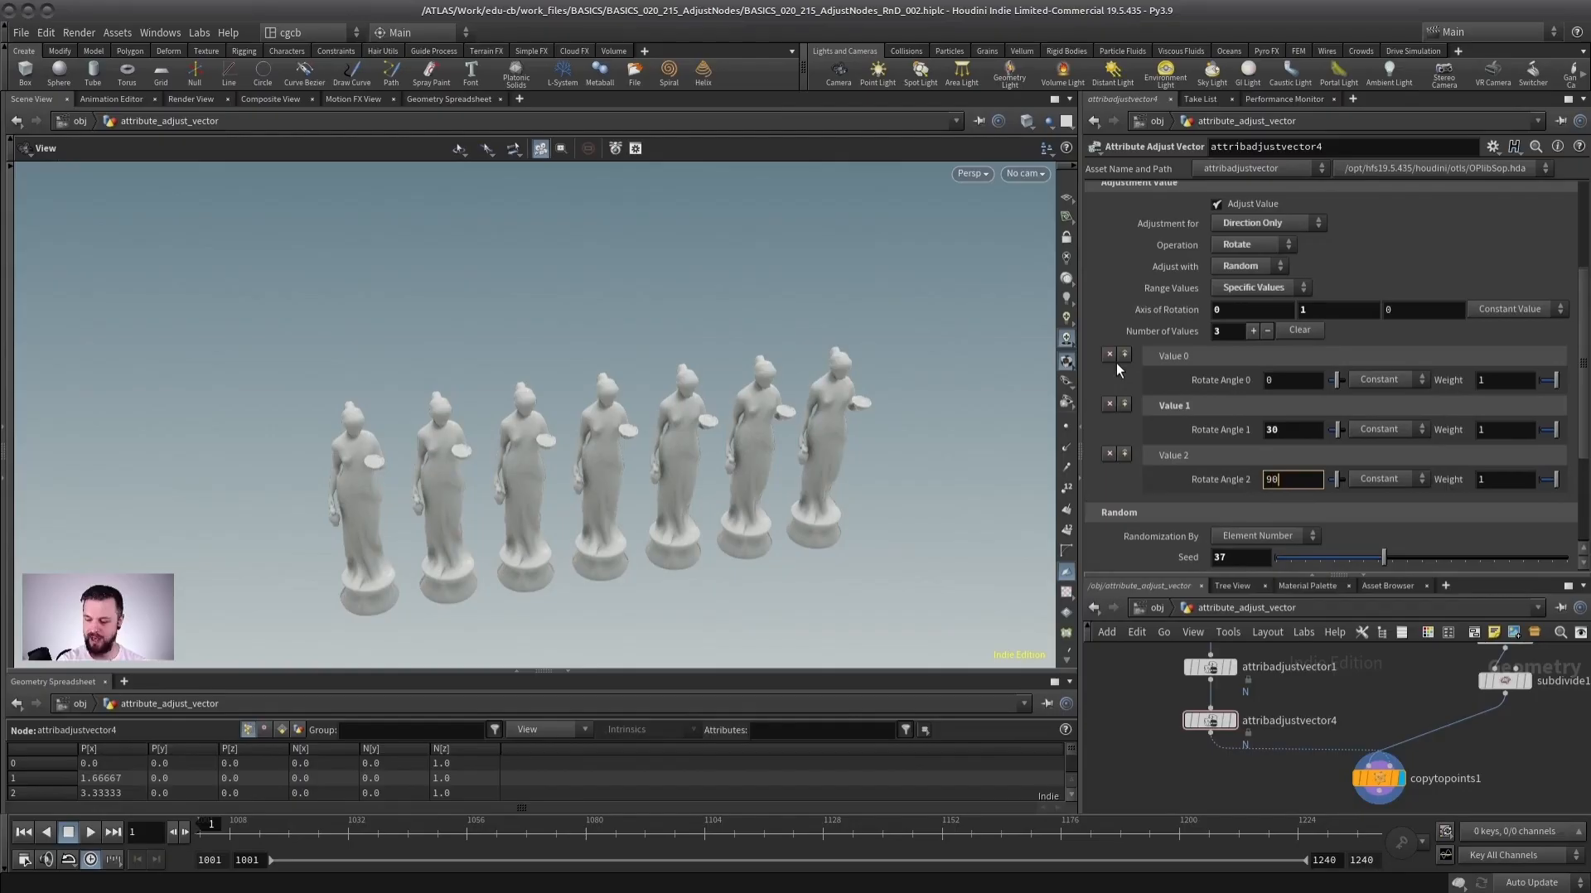
{"action": "key", "text": "Return"}
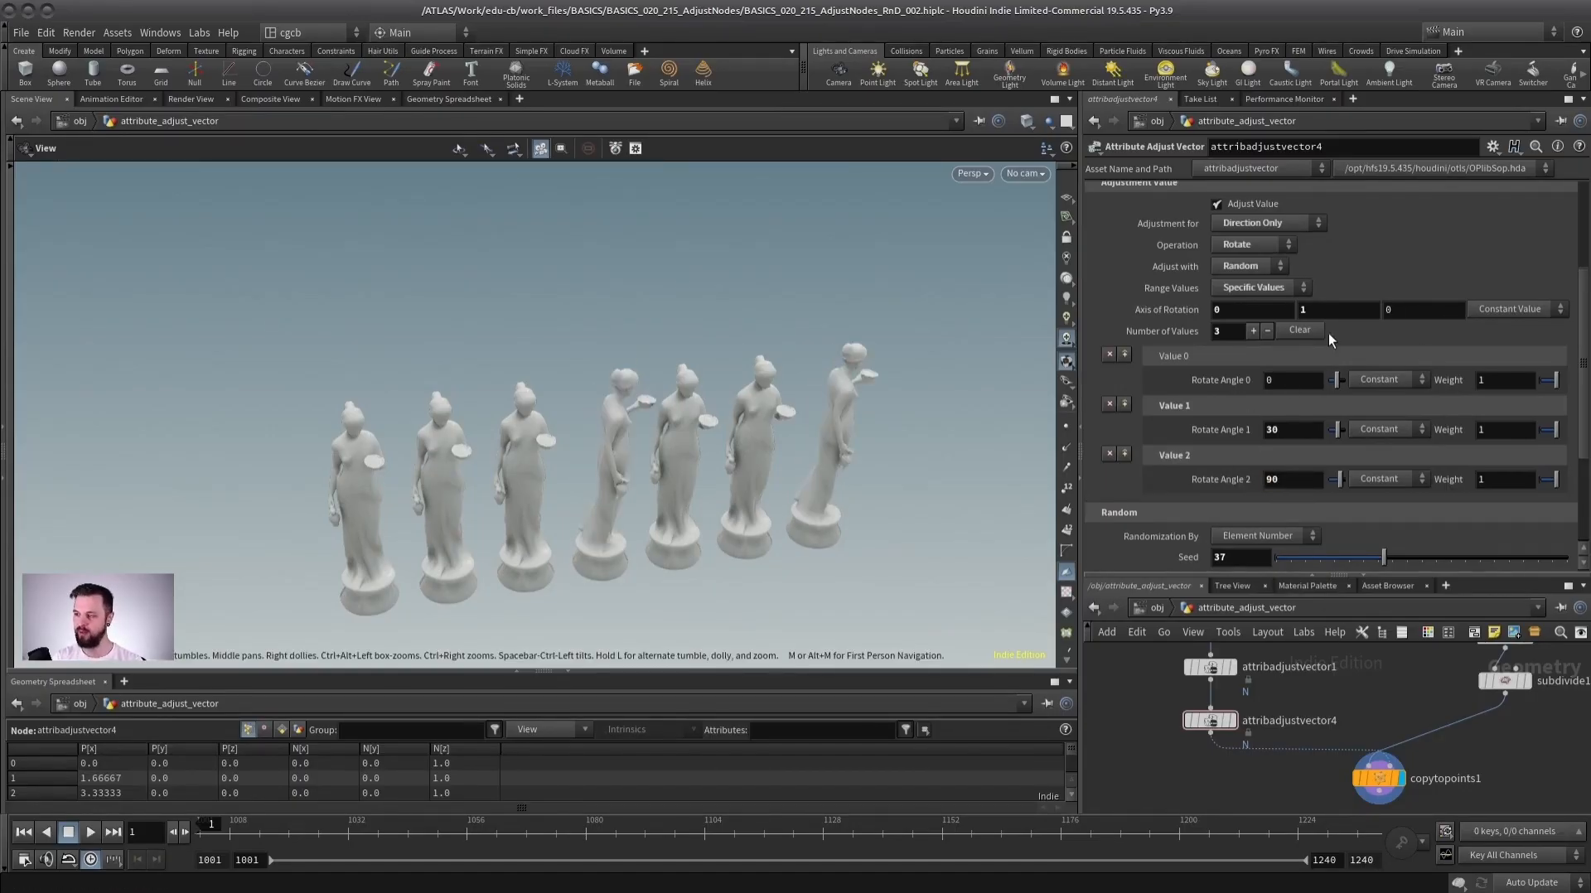
{"action": "scroll", "coordinate": [1574, 404], "scroll_direction": "up", "scroll_amount": 1}
{"action": "scroll", "coordinate": [1292, 717], "scroll_direction": "up", "scroll_amount": 2}
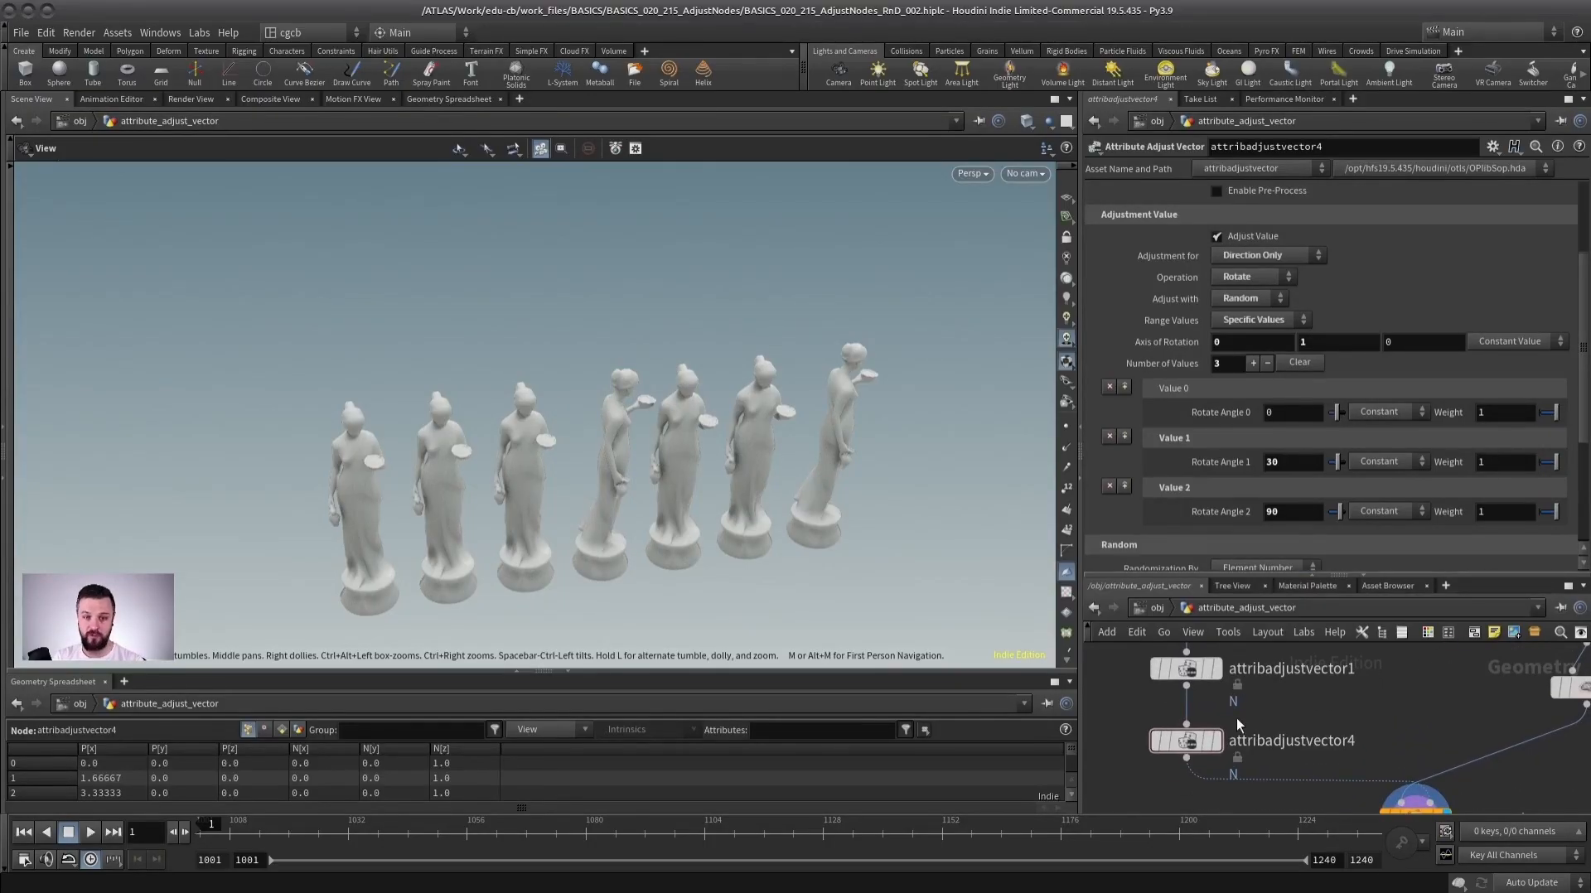
Move to the scatter example network and inspect its scattered points in the viewport.
{"action": "scroll", "coordinate": [1237, 715], "scroll_direction": "down", "scroll_amount": 2}
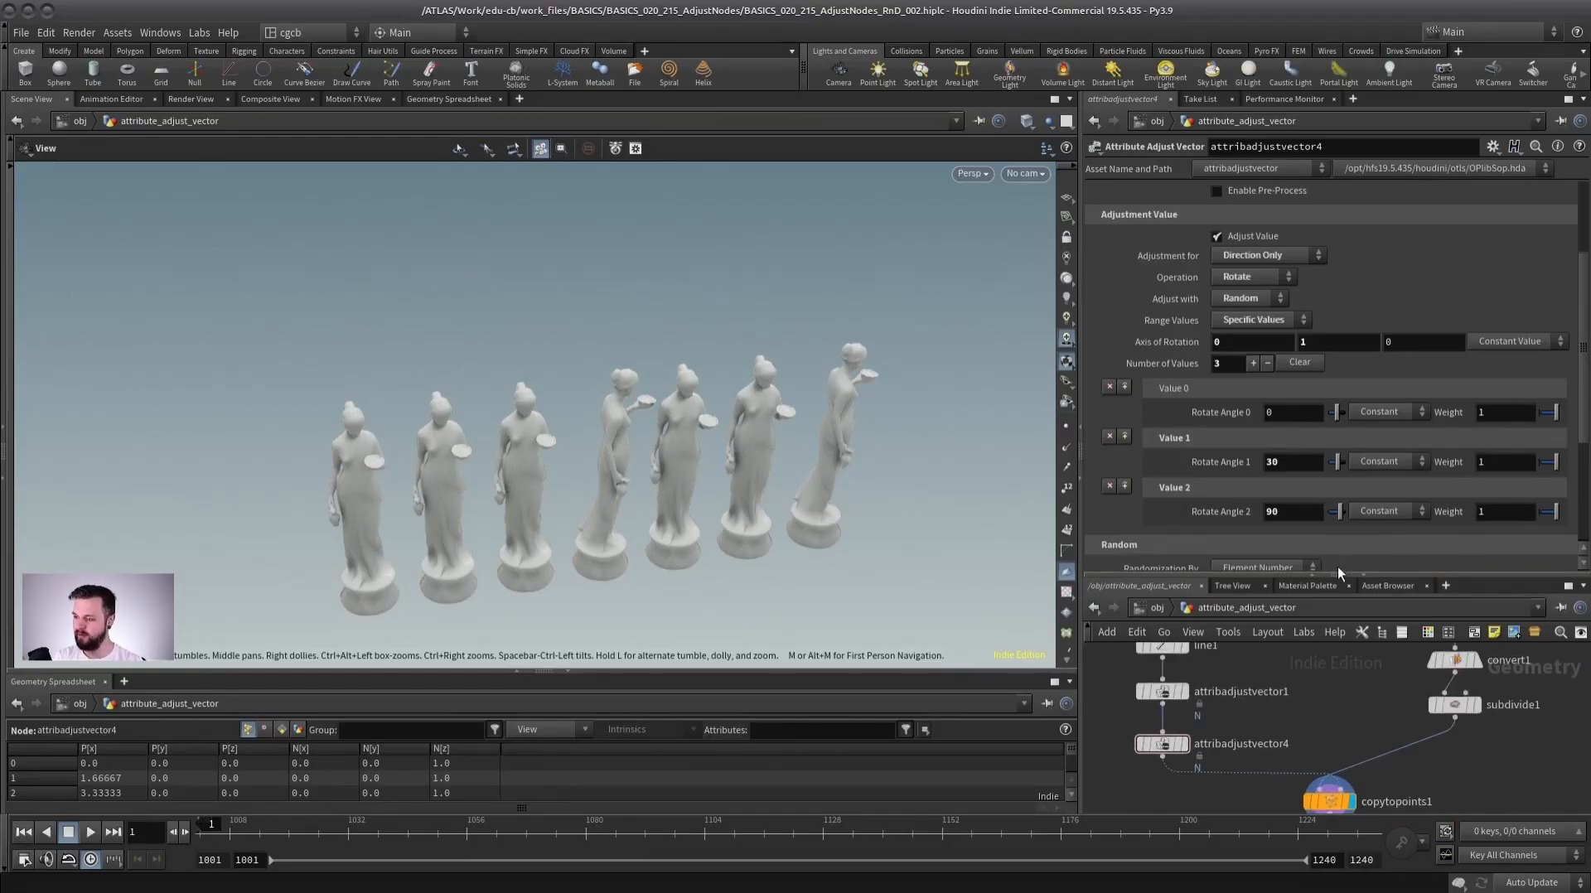
{"action": "left_click_drag", "start_coordinate": [1337, 577], "coordinate": [1337, 455]}
{"action": "scroll", "coordinate": [1256, 657], "scroll_direction": "down", "scroll_amount": 2}
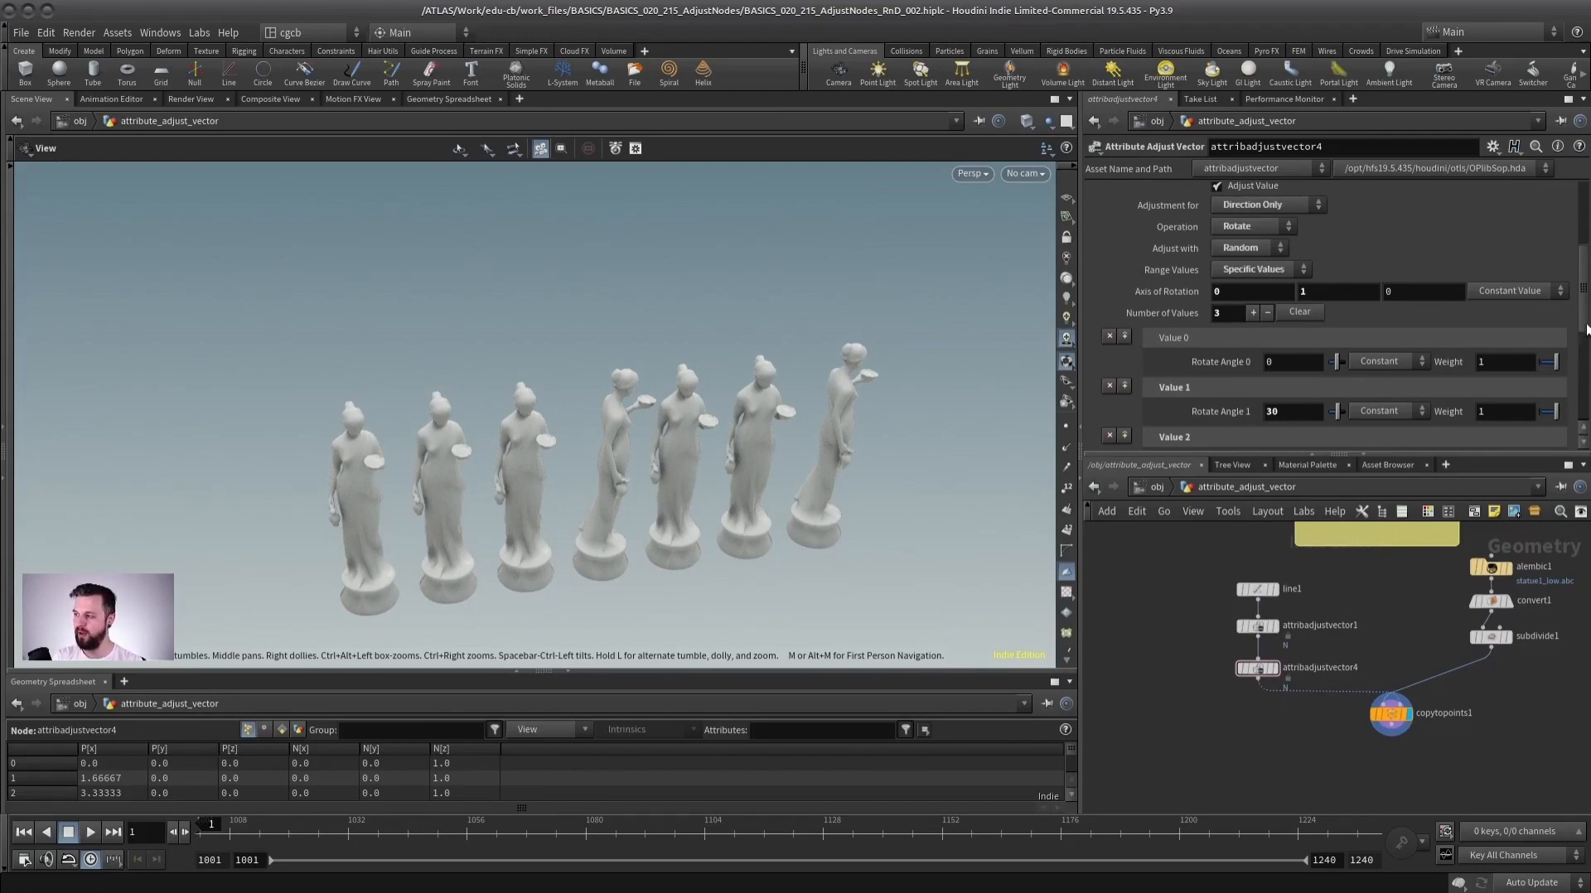
{"action": "scroll", "coordinate": [1586, 329], "scroll_direction": "up", "scroll_amount": 5}
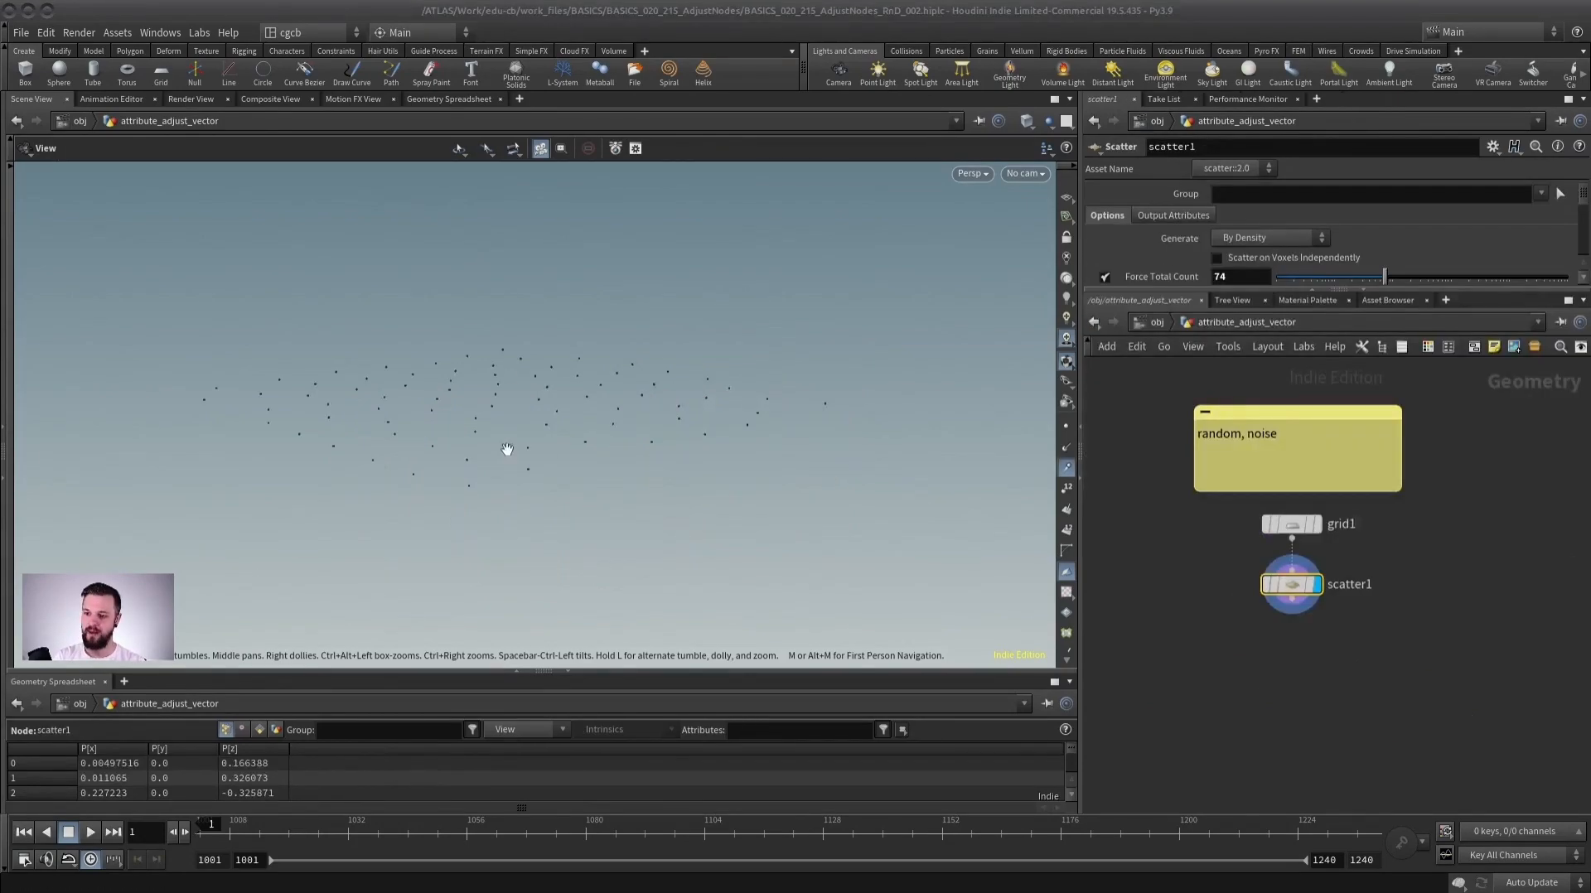
{"action": "scroll", "coordinate": [1359, 580], "scroll_direction": "down", "scroll_amount": 3}
{"action": "scroll", "coordinate": [1375, 600], "scroll_direction": "up", "scroll_amount": 3}
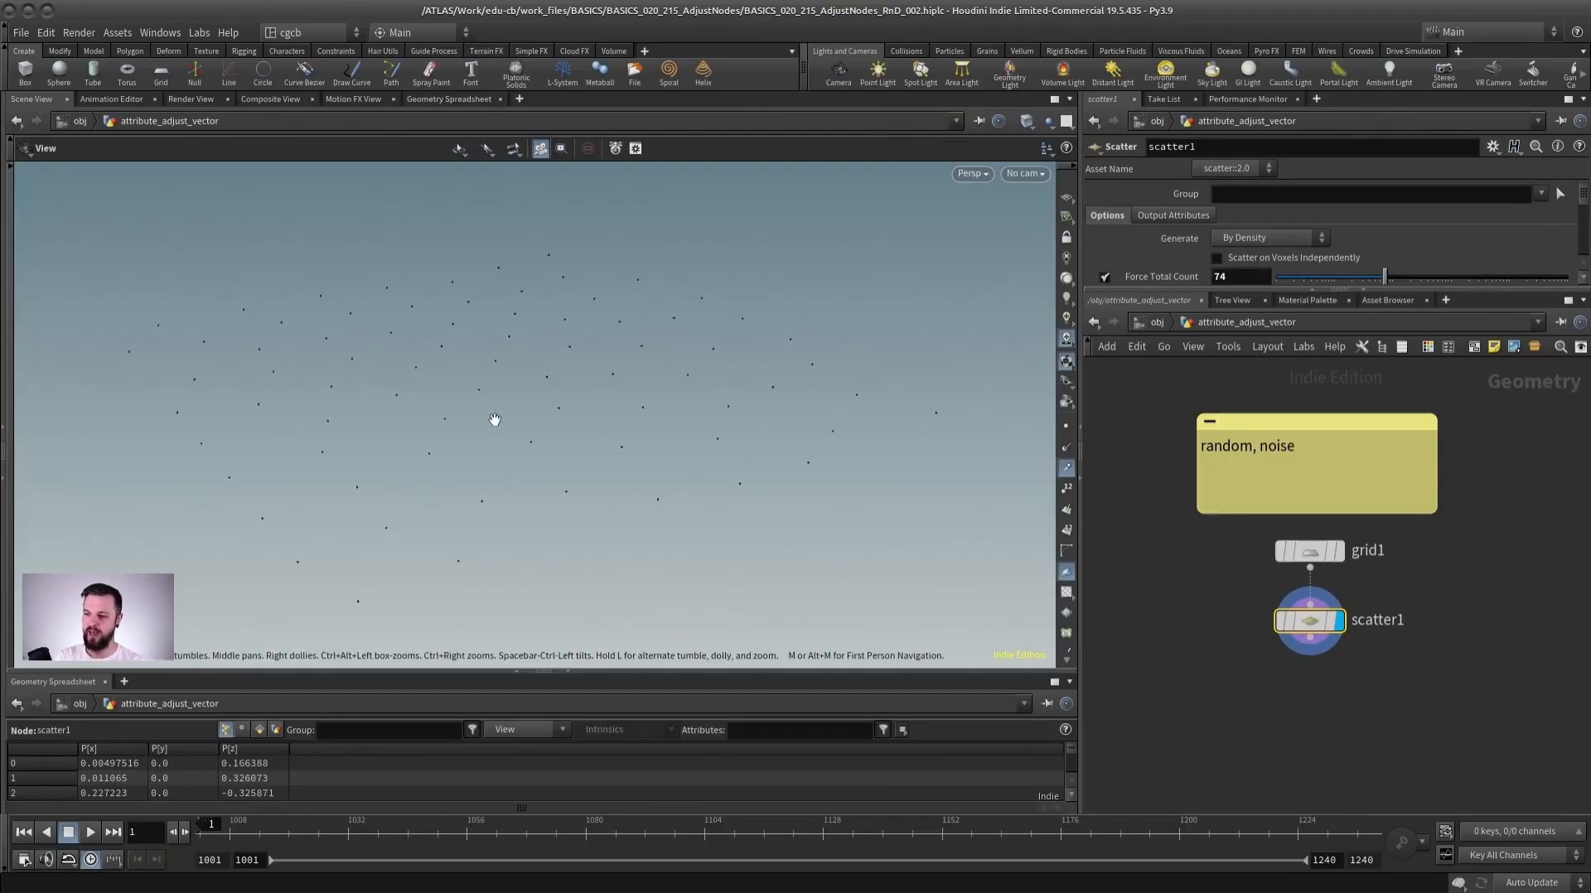
{"action": "left_click_drag", "start_coordinate": [539, 413], "coordinate": [405, 379]}
{"action": "left_click", "coordinate": [1066, 426]}
{"action": "left_click_drag", "start_coordinate": [464, 434], "coordinate": [549, 425]}
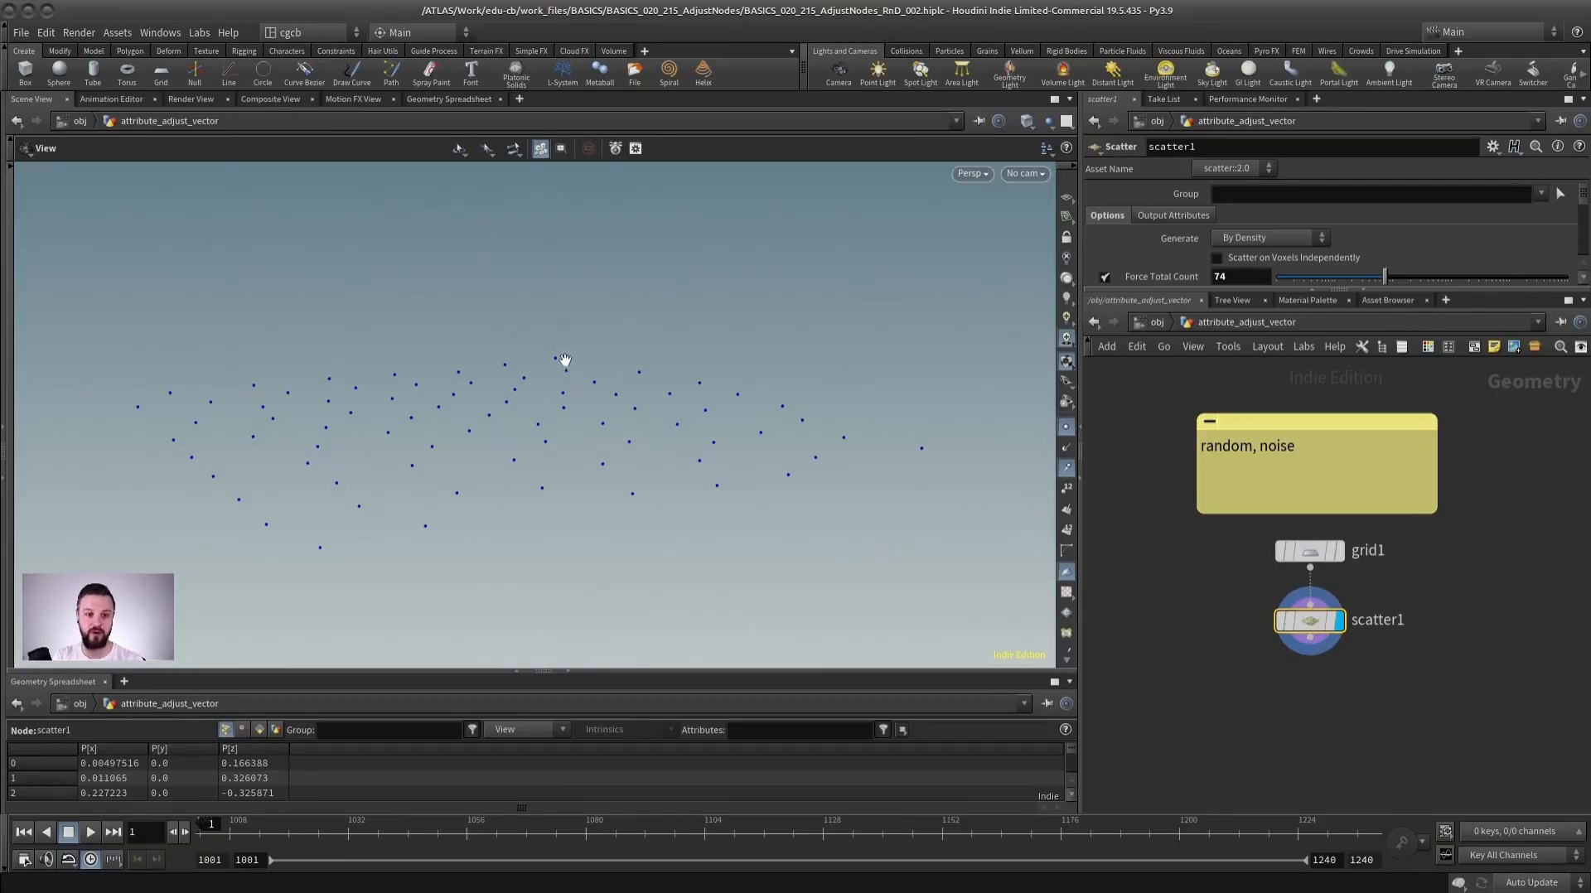
Add an Attribute Adjust Vector node below scatter1.
{"action": "middle_click_drag", "start_coordinate": [1314, 691], "coordinate": [1305, 618]}
{"action": "left_click", "coordinate": [1299, 663]}
{"action": "key", "text": "Tab"}
{"action": "type", "text": "adjust"}
{"action": "type", "text": "ve"}
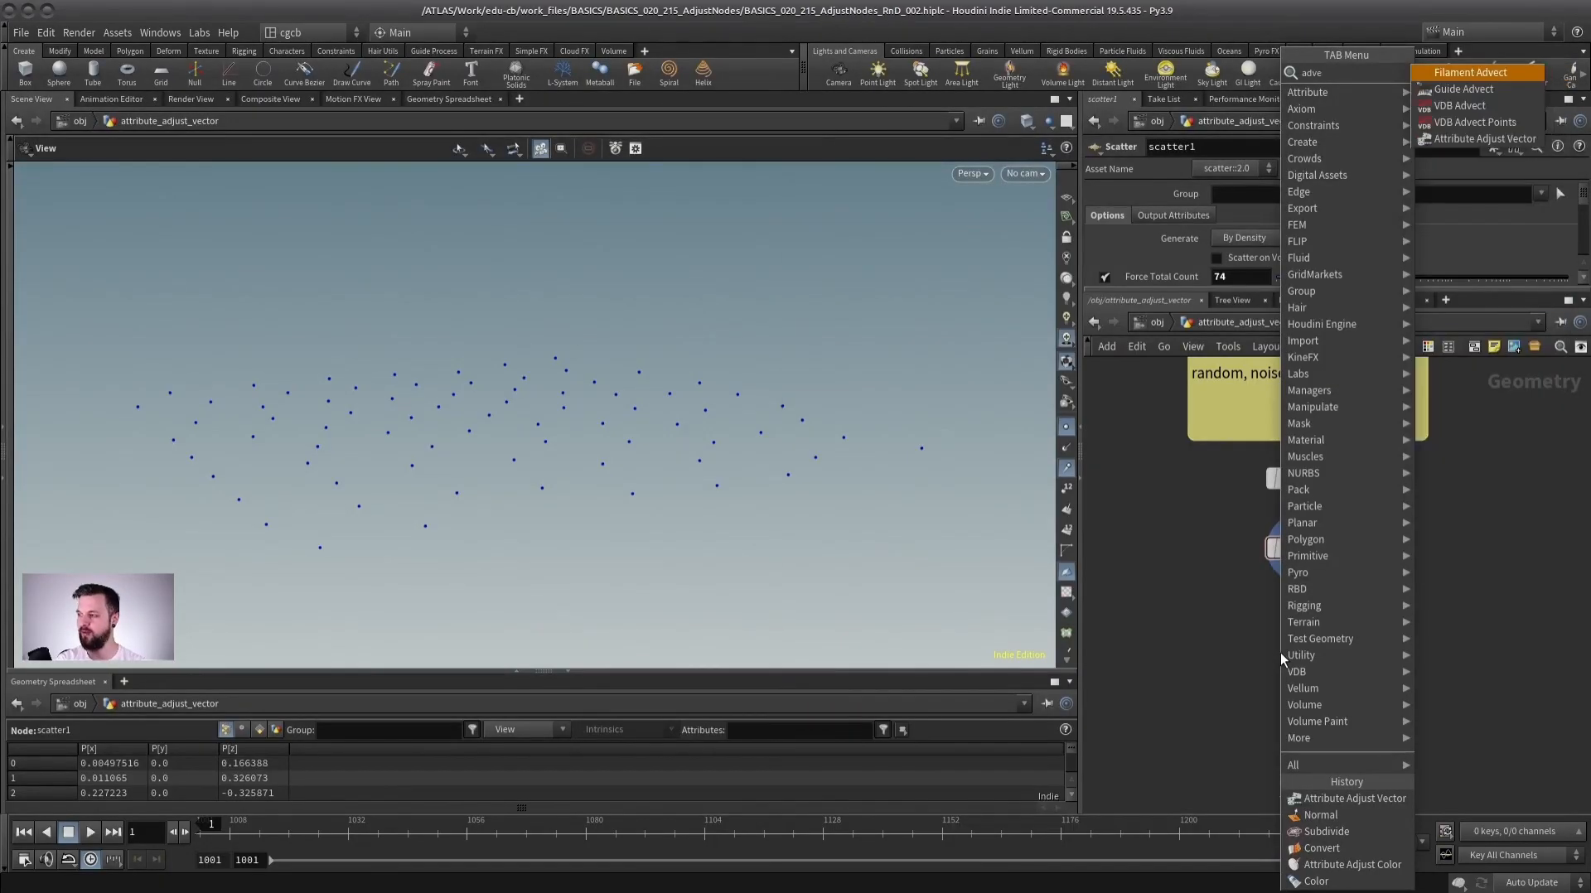
{"action": "key", "text": "Up"}
{"action": "key", "text": "Return"}
{"action": "left_click", "coordinate": [1280, 653]}
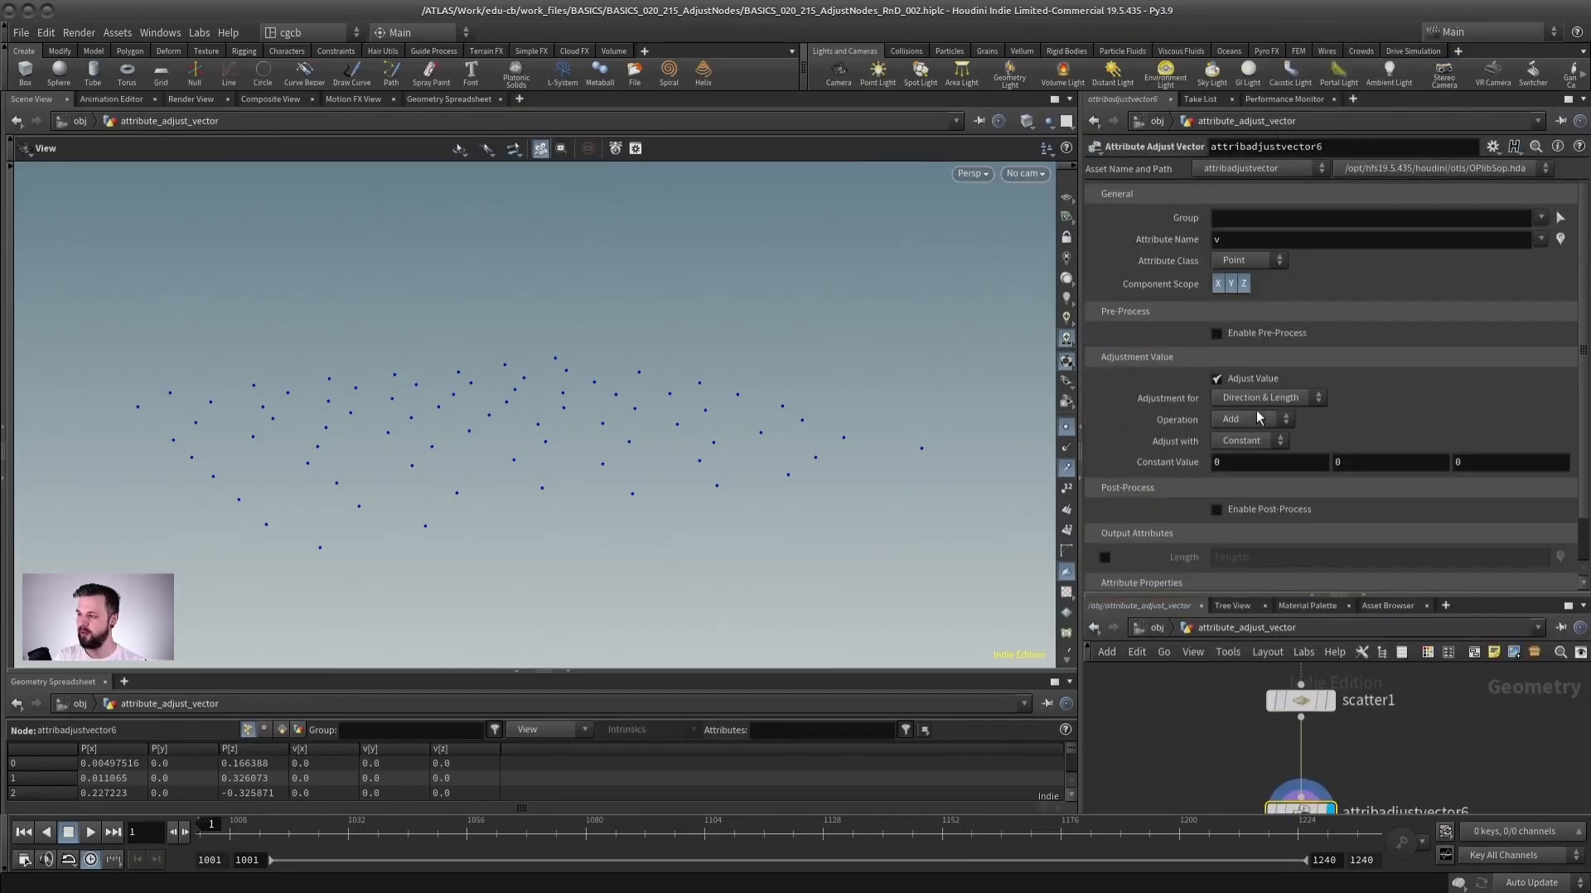
Set the node to Set Always with Random values on the N attribute and display point normals.
{"action": "left_click", "coordinate": [1252, 420]}
{"action": "left_click", "coordinate": [1242, 453]}
{"action": "left_click", "coordinate": [1253, 440]}
{"action": "left_click", "coordinate": [1247, 475]}
{"action": "left_click", "coordinate": [1240, 237]}
{"action": "type", "text": "N"}
{"action": "key", "text": "Return"}
{"action": "left_click", "coordinate": [1067, 448]}
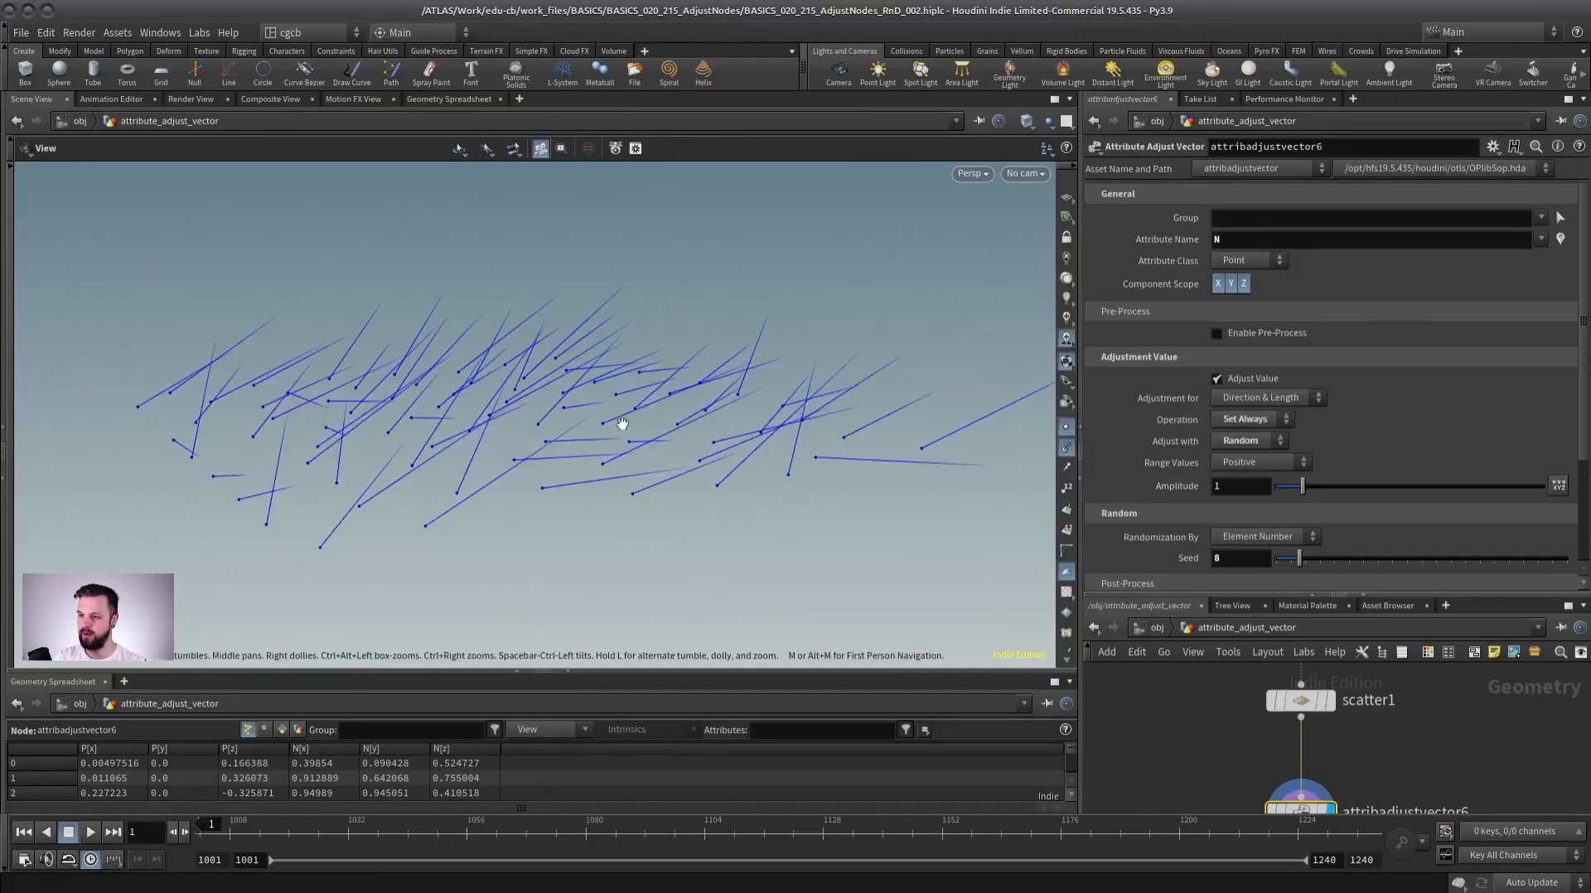
Set the random seed to about 34 and the range values to Zero Centered.
{"action": "left_click_drag", "start_coordinate": [1326, 559], "coordinate": [1374, 556]}
{"action": "left_click", "coordinate": [1250, 461]}
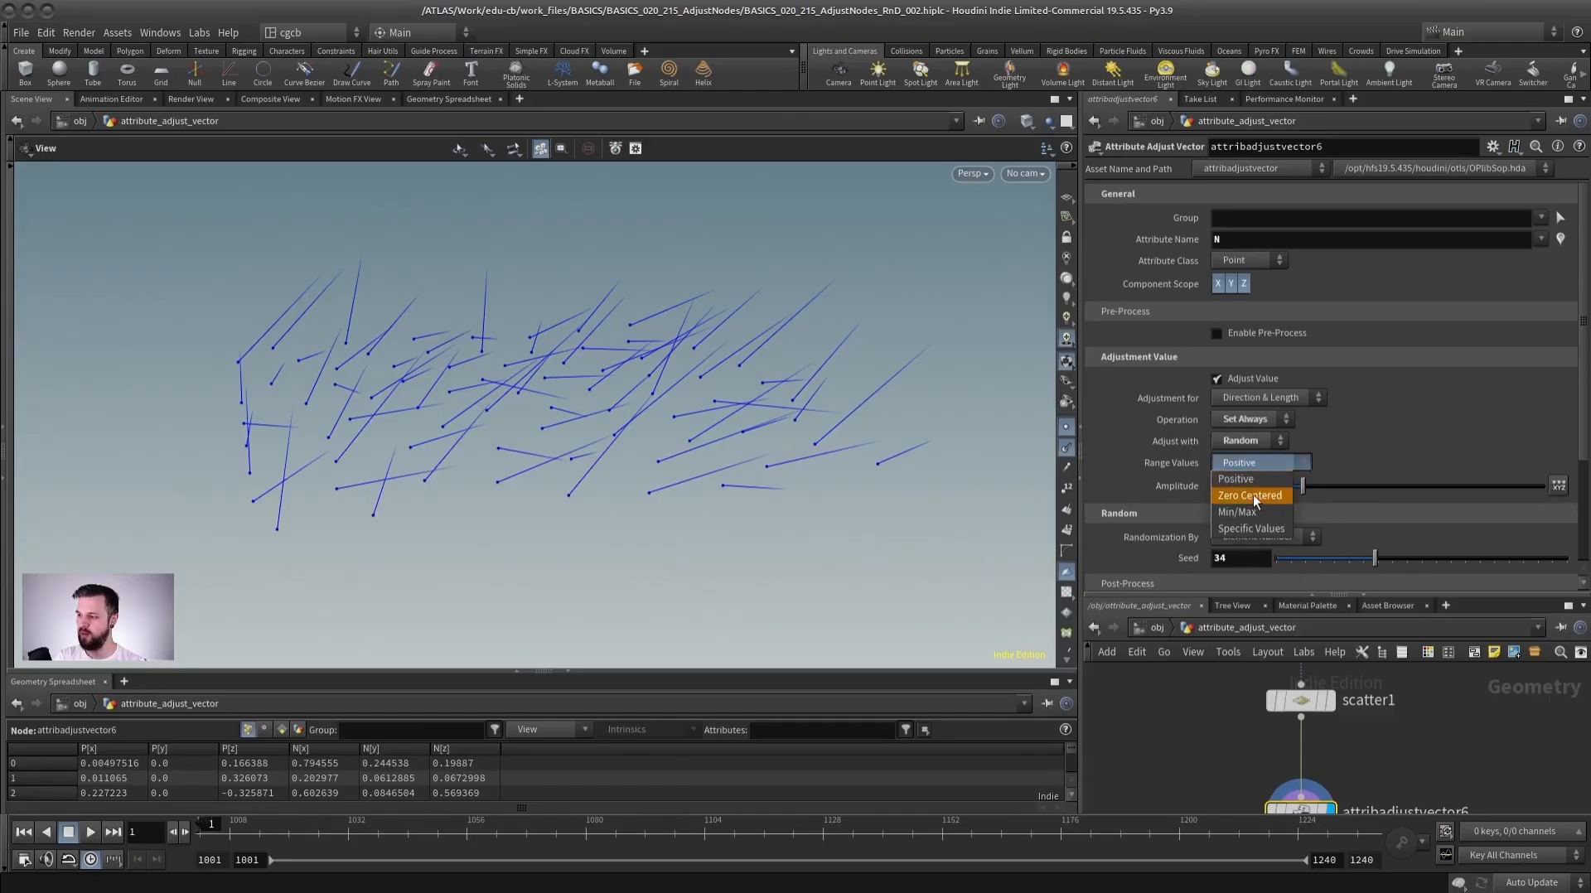
{"action": "left_click", "coordinate": [1252, 496]}
Switch the adjustment to Noise with an amplitude of 0.74 and an element size of 0.9.
{"action": "left_click_drag", "start_coordinate": [687, 423], "coordinate": [685, 378]}
{"action": "mouse_move", "coordinate": [1366, 561]}
{"action": "left_mouse_down"}
{"action": "mouse_move", "coordinate": [1310, 557]}
{"action": "mouse_move", "coordinate": [1366, 561]}
{"action": "left_mouse_up"}
{"action": "left_click", "coordinate": [1247, 440]}
{"action": "left_click", "coordinate": [1231, 492]}
{"action": "left_click_drag", "start_coordinate": [550, 420], "coordinate": [572, 505]}
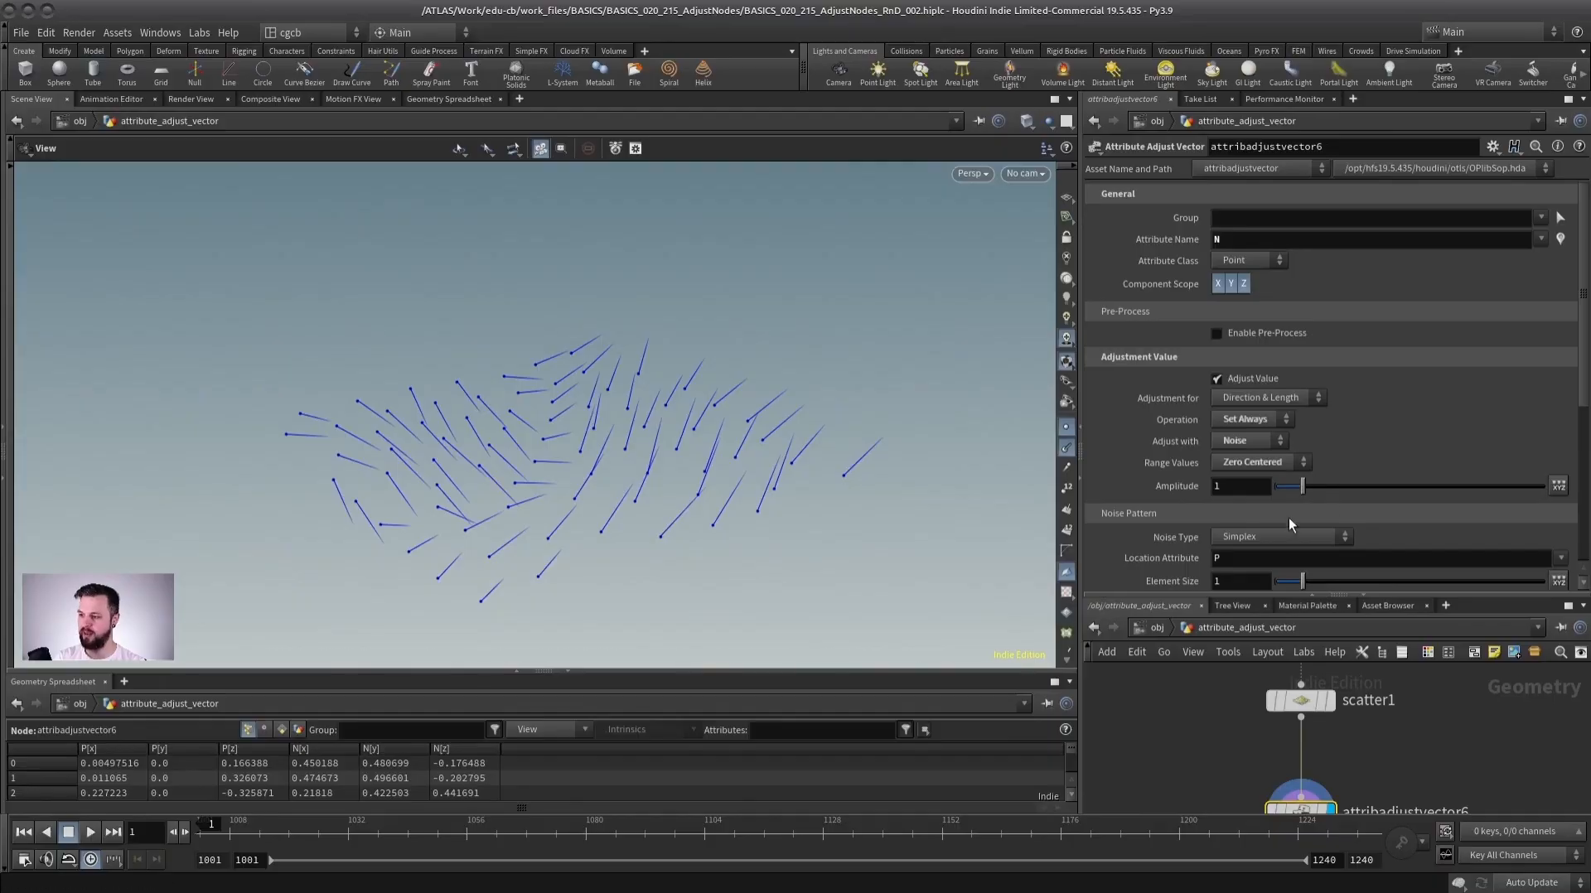
{"action": "left_click_drag", "start_coordinate": [1305, 485], "coordinate": [1295, 491]}
{"action": "left_click_drag", "start_coordinate": [1296, 580], "coordinate": [1299, 581]}
{"action": "left_click_drag", "start_coordinate": [547, 464], "coordinate": [605, 389]}
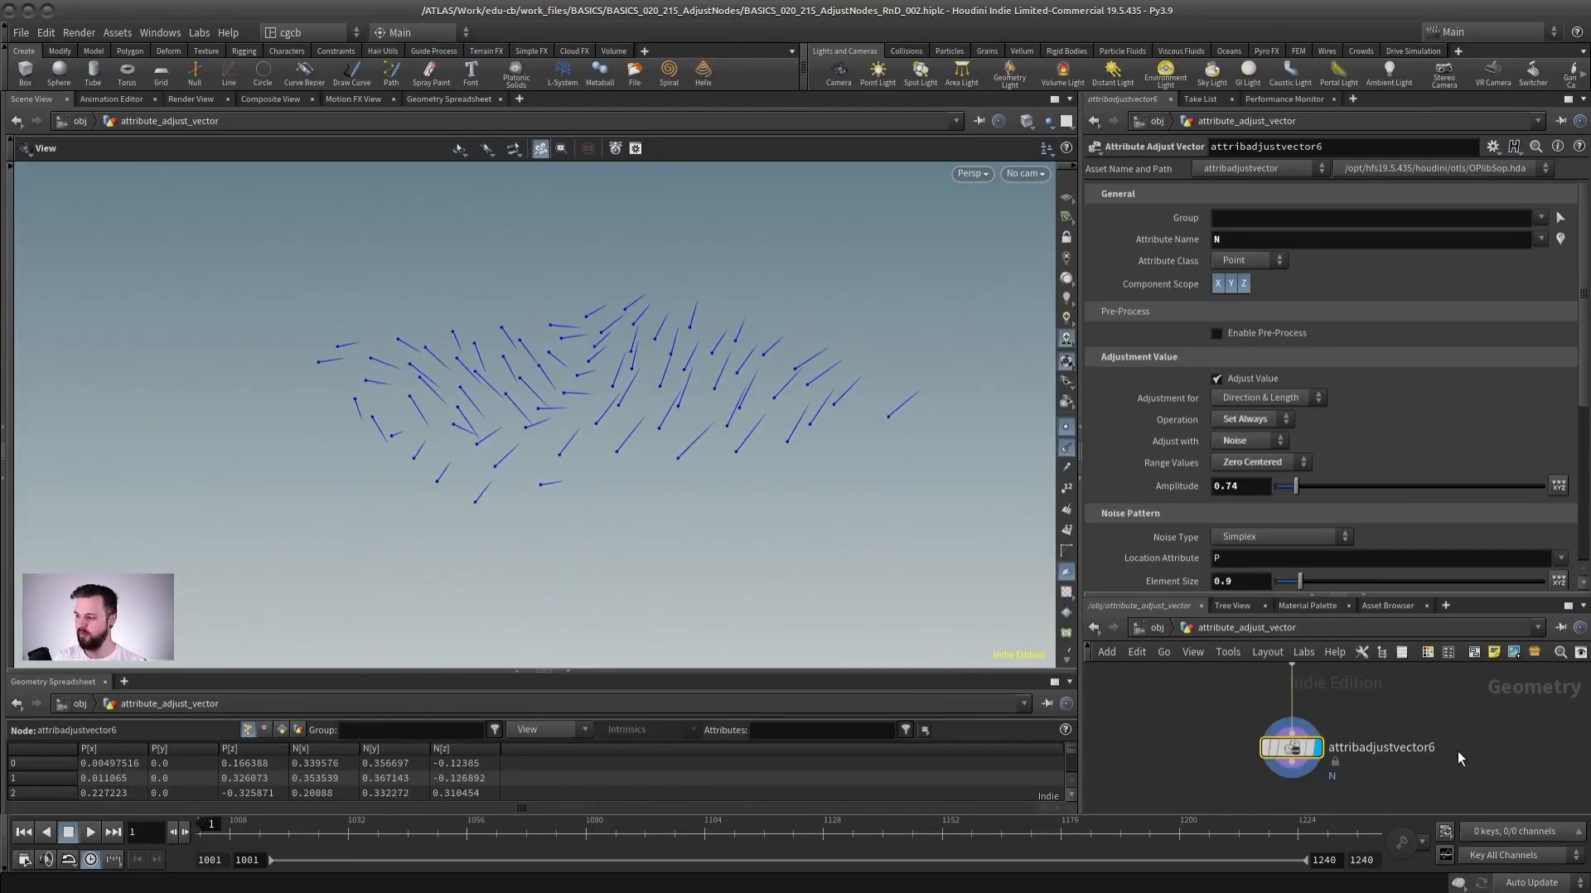
{"action": "middle_click_drag", "start_coordinate": [1430, 699], "coordinate": [1415, 702]}
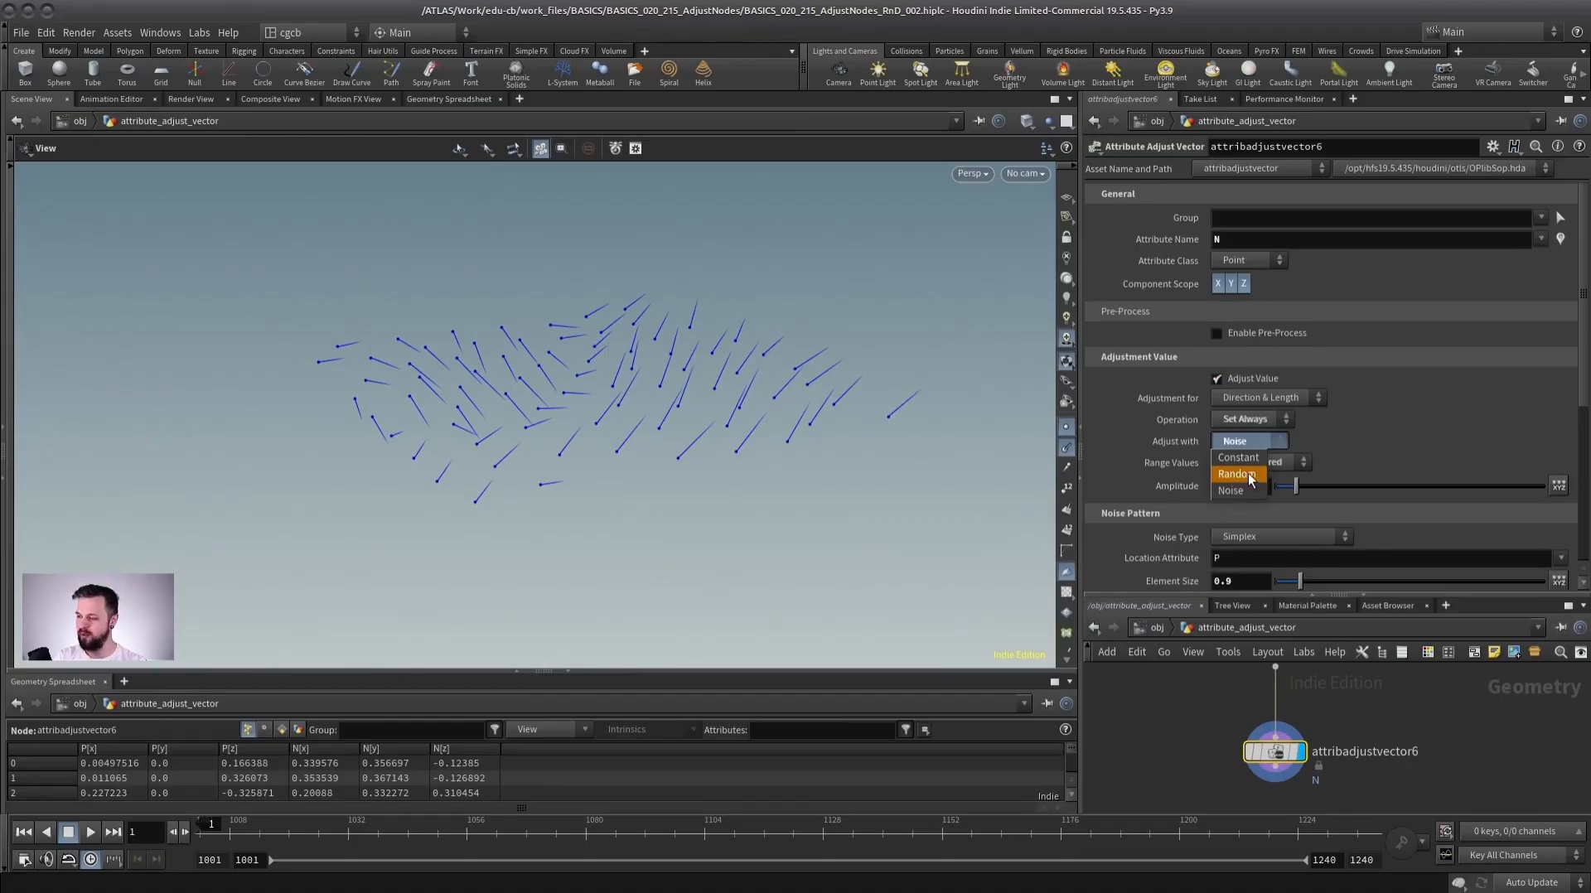
{"action": "left_click", "coordinate": [1234, 490]}
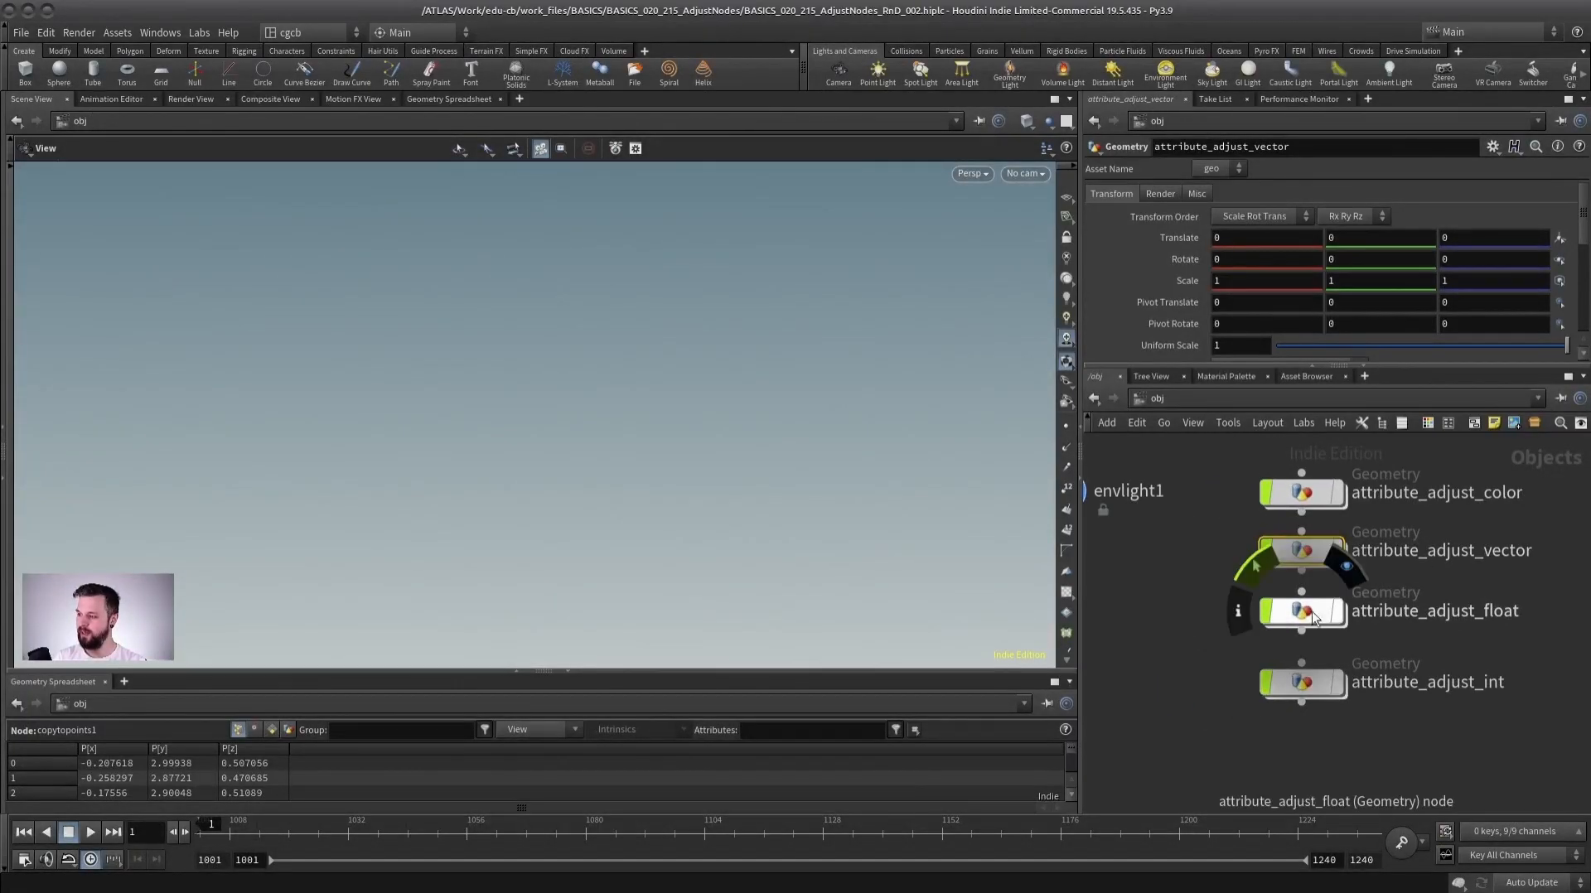
Open the attribute_adjust_float geometry network and frame the spheres copied onto points.
{"action": "double_click", "coordinate": [1312, 617]}
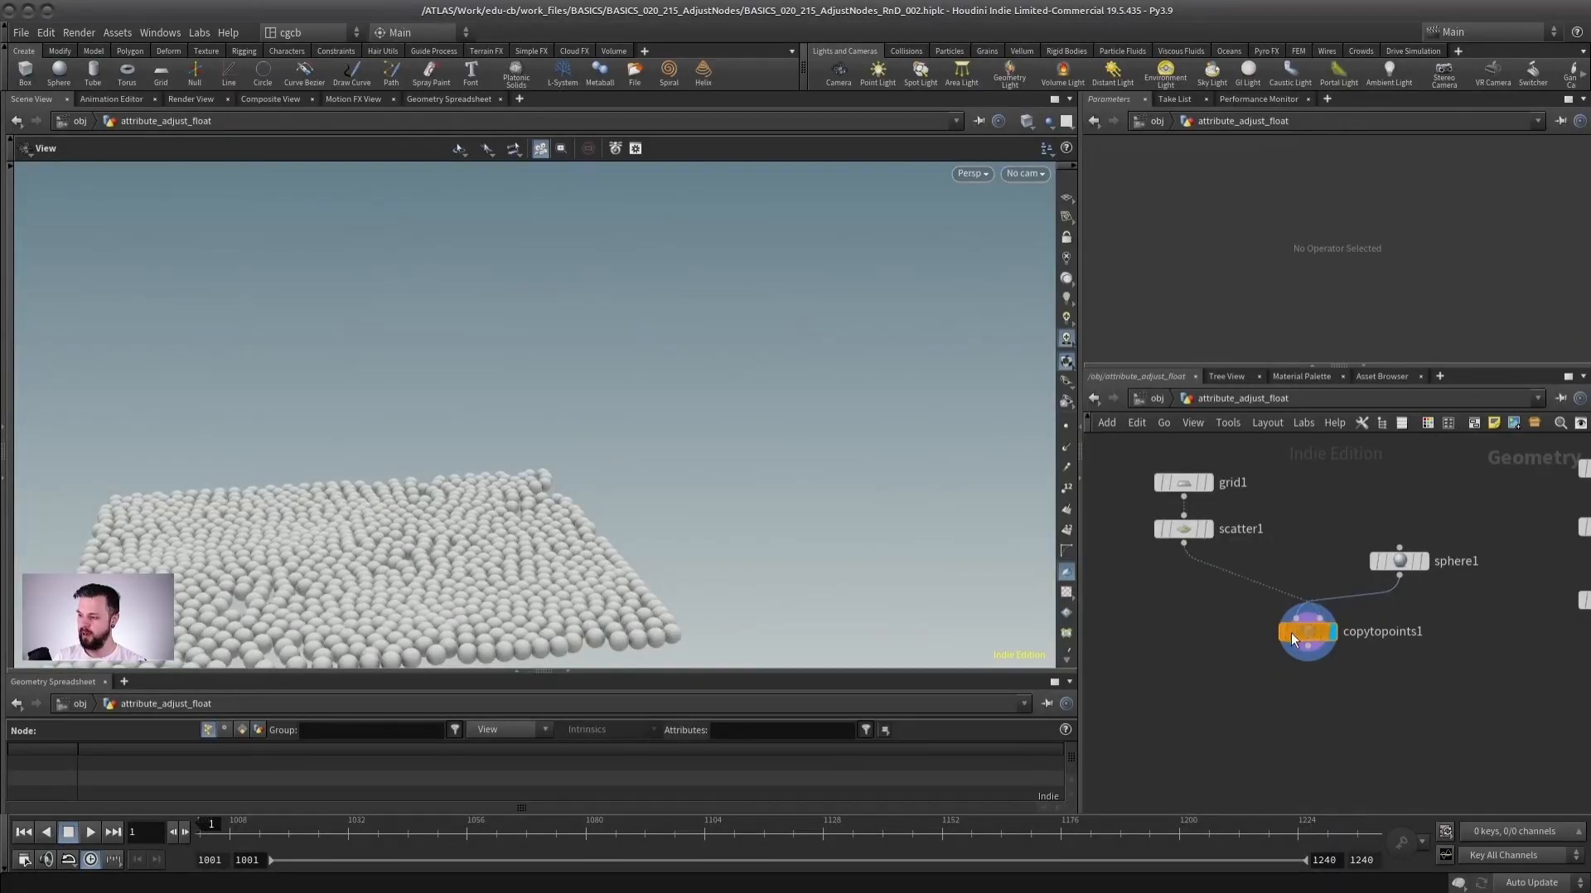
{"action": "key", "text": "h"}
{"action": "left_click_drag", "start_coordinate": [488, 415], "coordinate": [622, 289]}
{"action": "left_click_drag", "start_coordinate": [487, 440], "coordinate": [456, 431]}
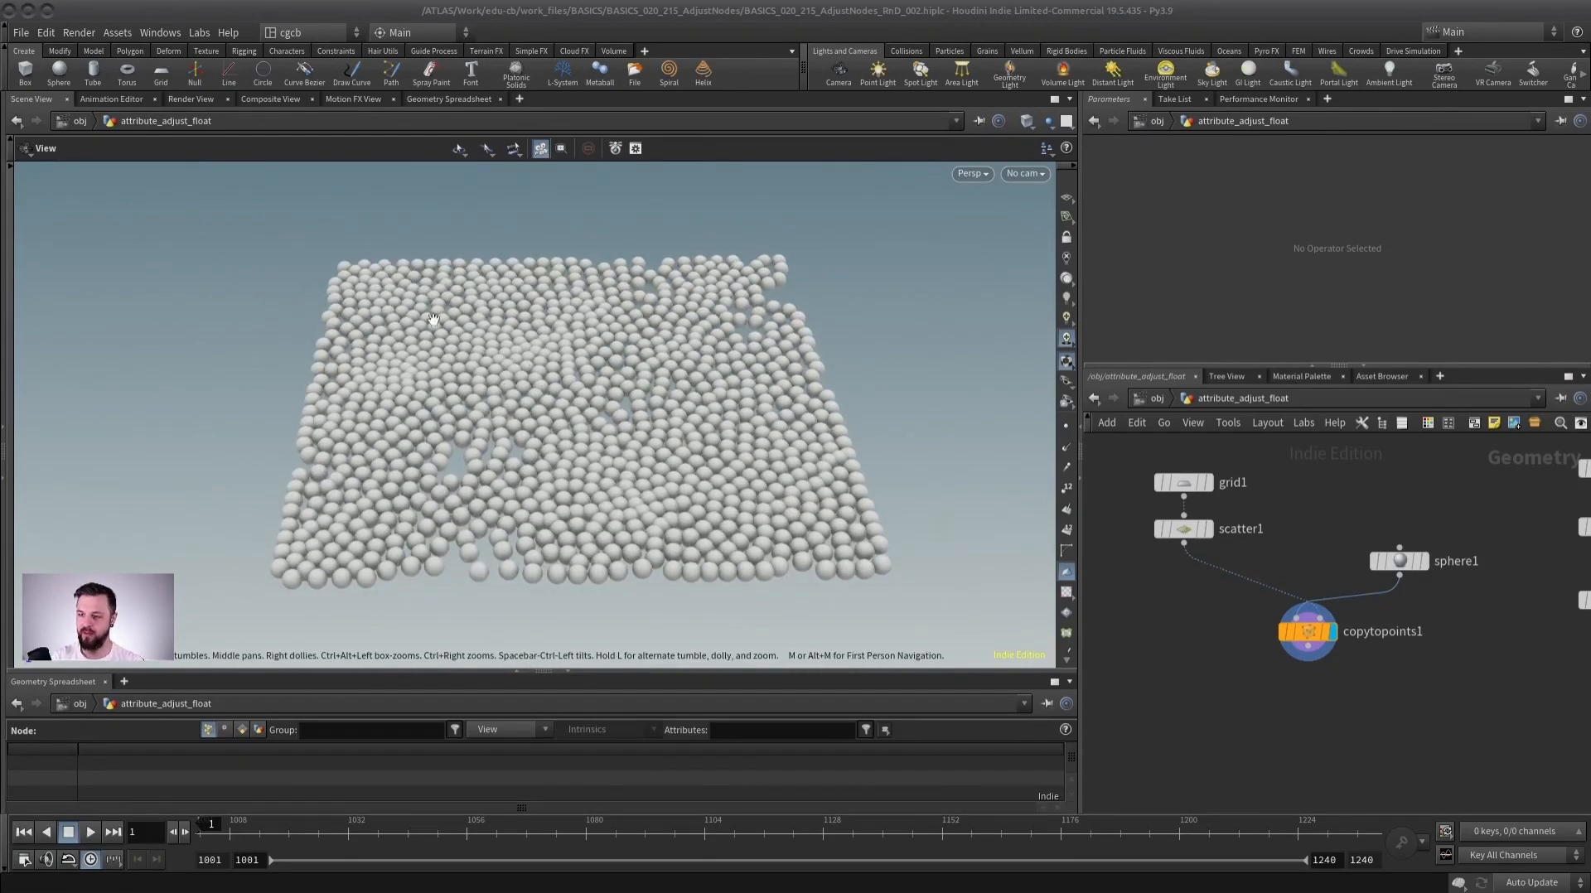
{"action": "mouse_move", "coordinate": [572, 421]}
{"action": "left_mouse_down"}
{"action": "mouse_move", "coordinate": [518, 429]}
{"action": "mouse_move", "coordinate": [558, 417]}
{"action": "left_mouse_up"}
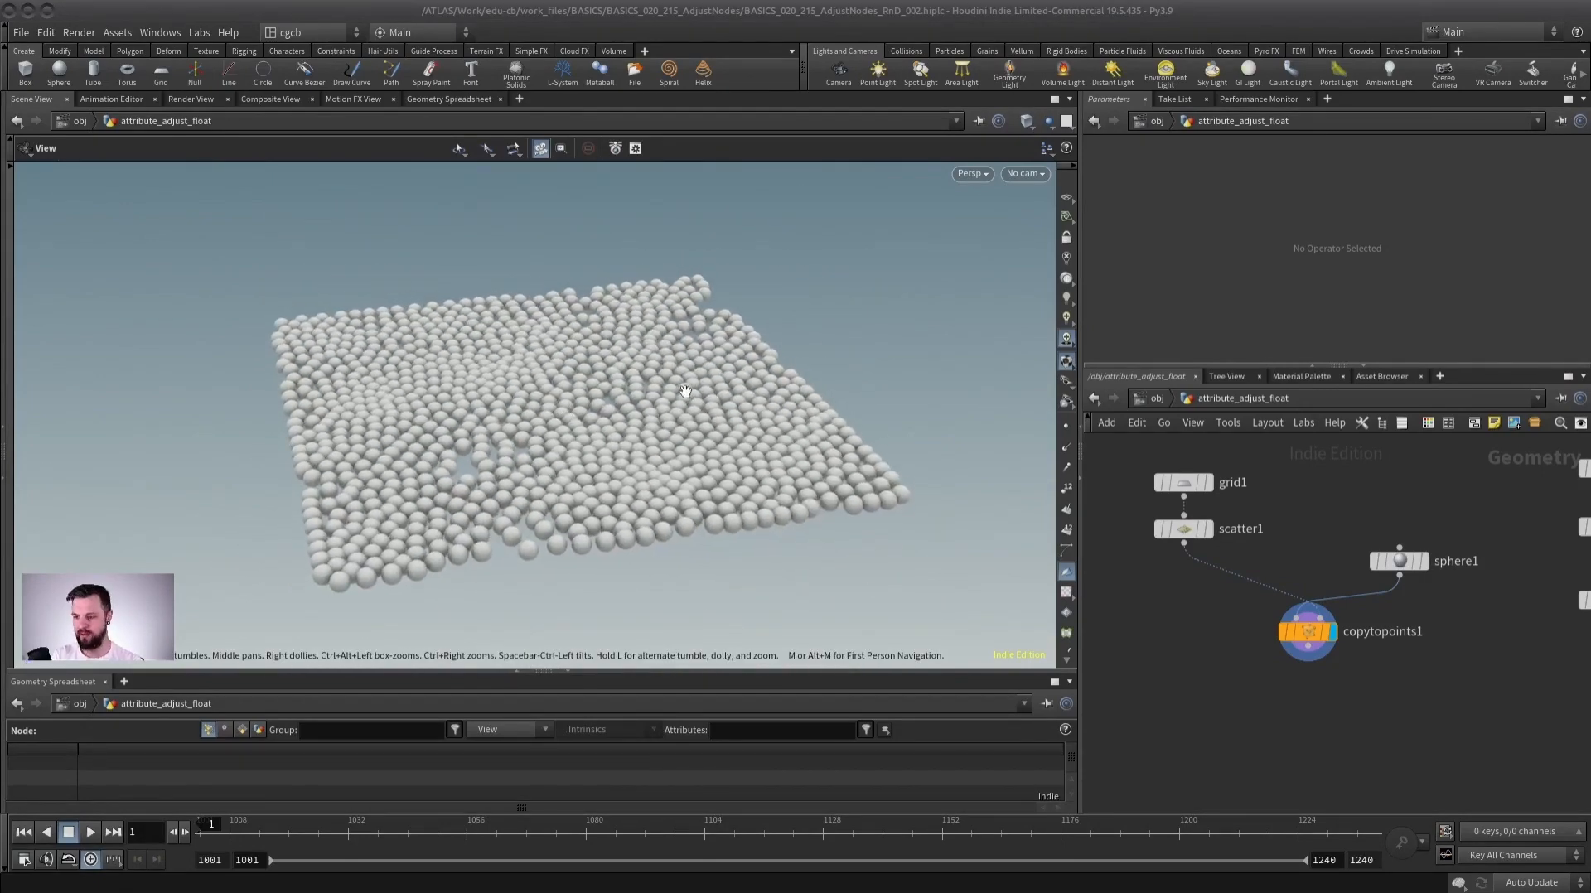
Insert an Attribute Adjust Float node between scatter1 and copytopoints1.
{"action": "left_click_drag", "start_coordinate": [1306, 633], "coordinate": [1301, 702]}
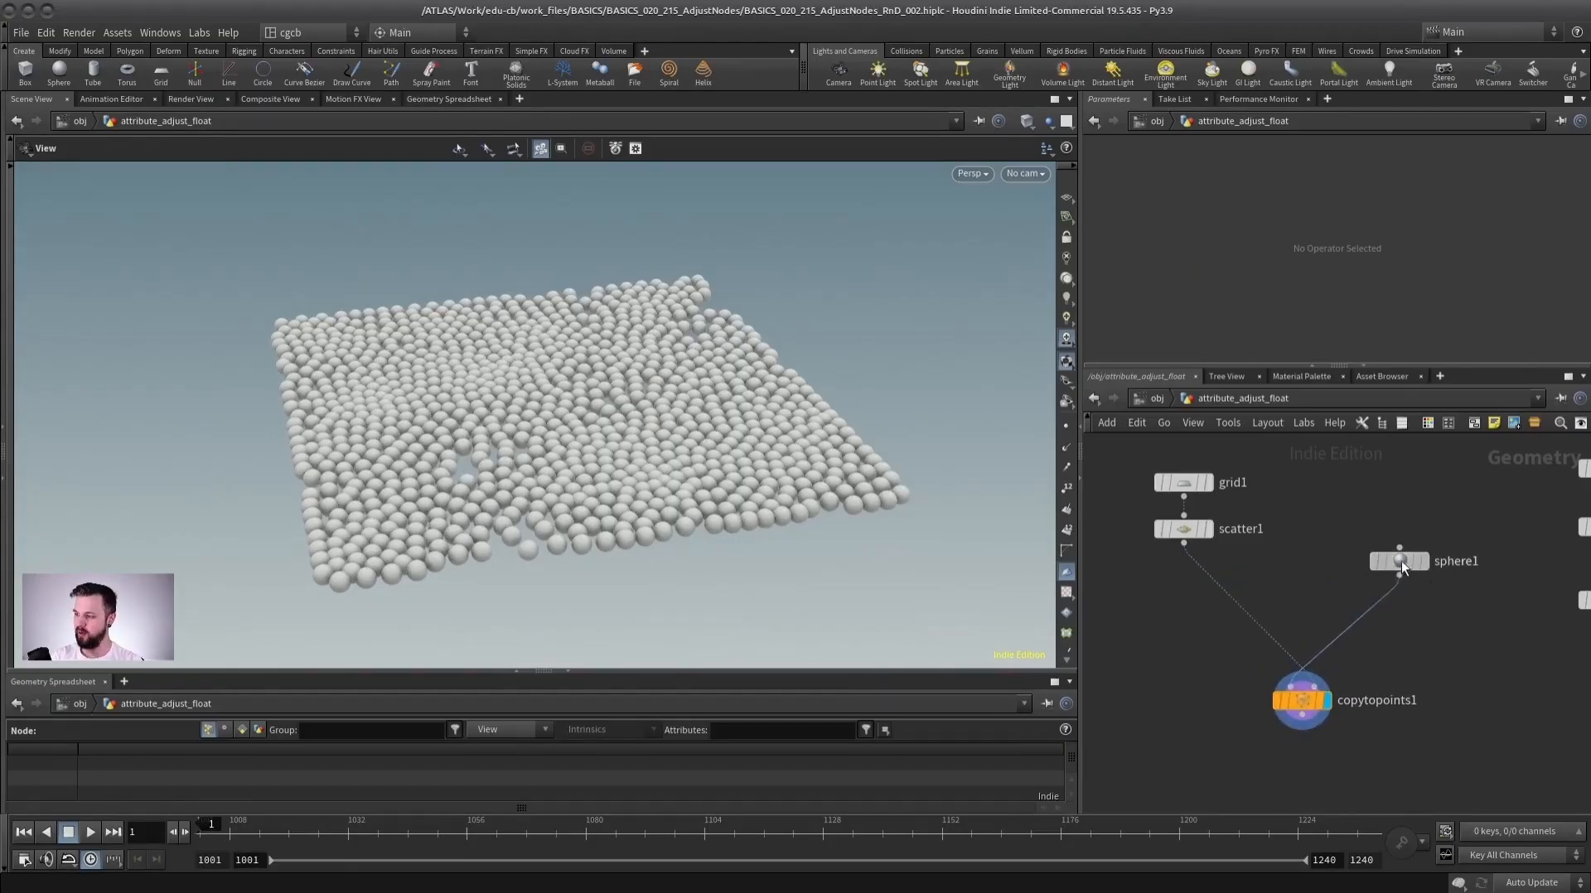
{"action": "left_click_drag", "start_coordinate": [1401, 563], "coordinate": [1395, 630]}
{"action": "scroll", "coordinate": [1251, 569], "scroll_direction": "up", "scroll_amount": 2}
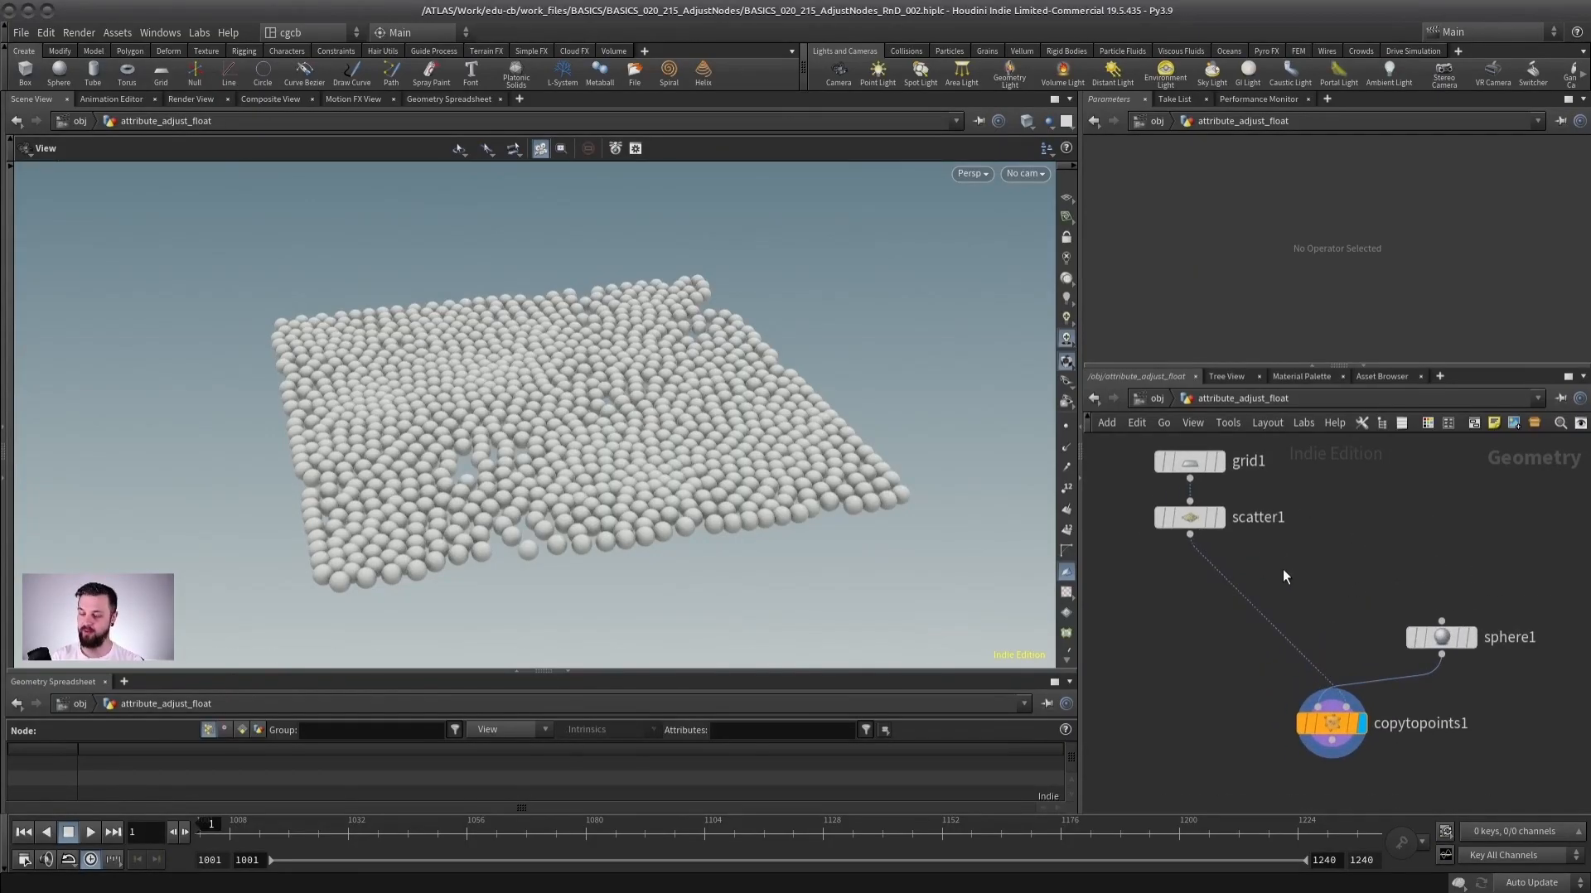
{"action": "key", "text": "Tab"}
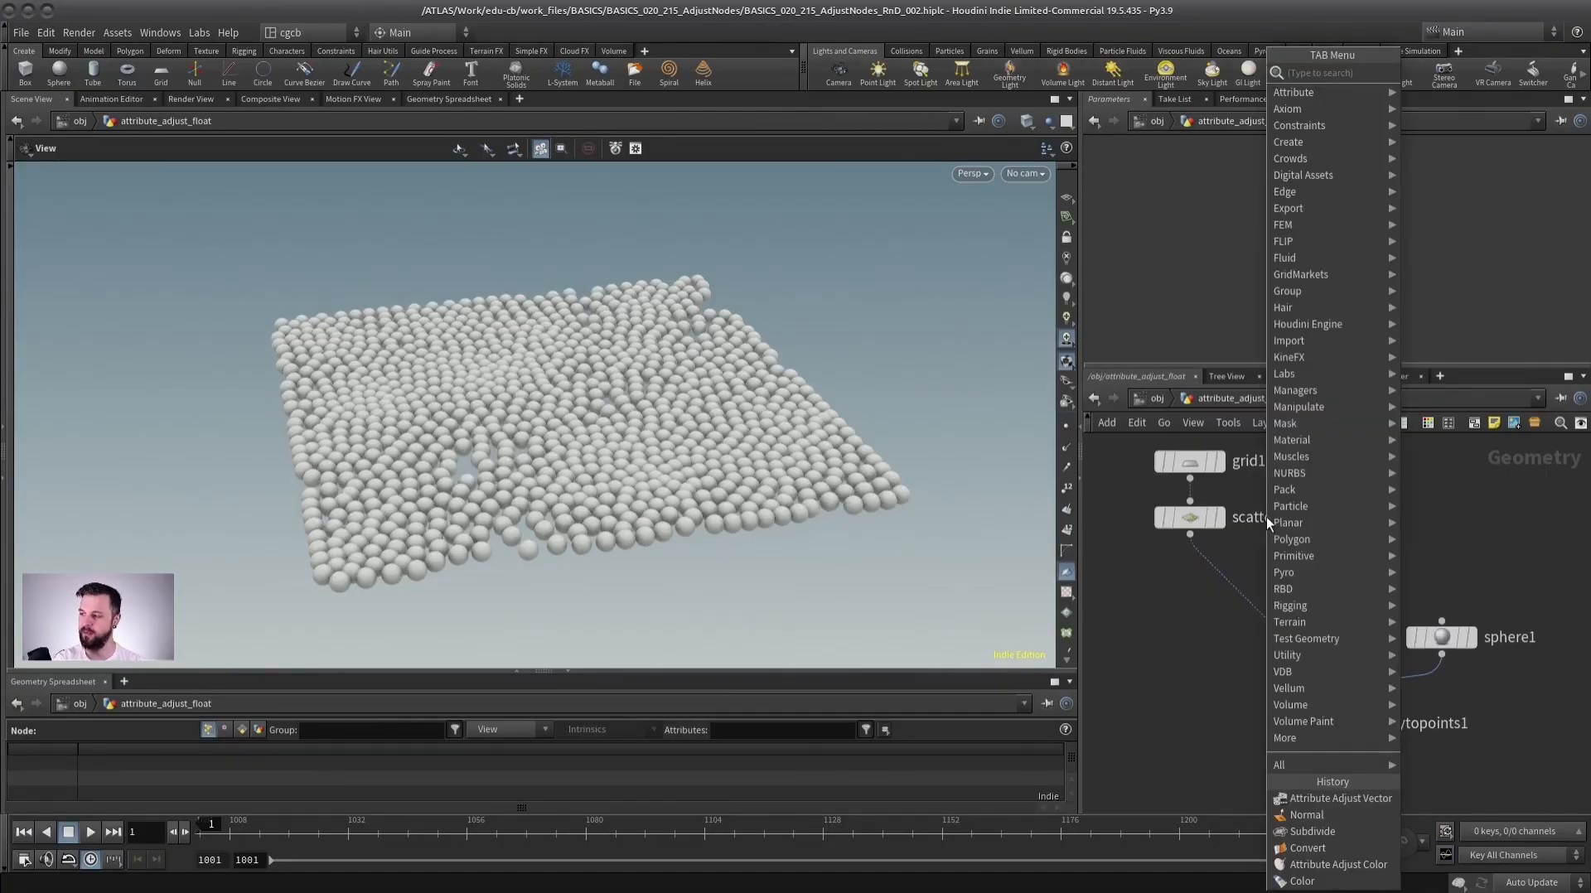
{"action": "type", "text": "adjust"}
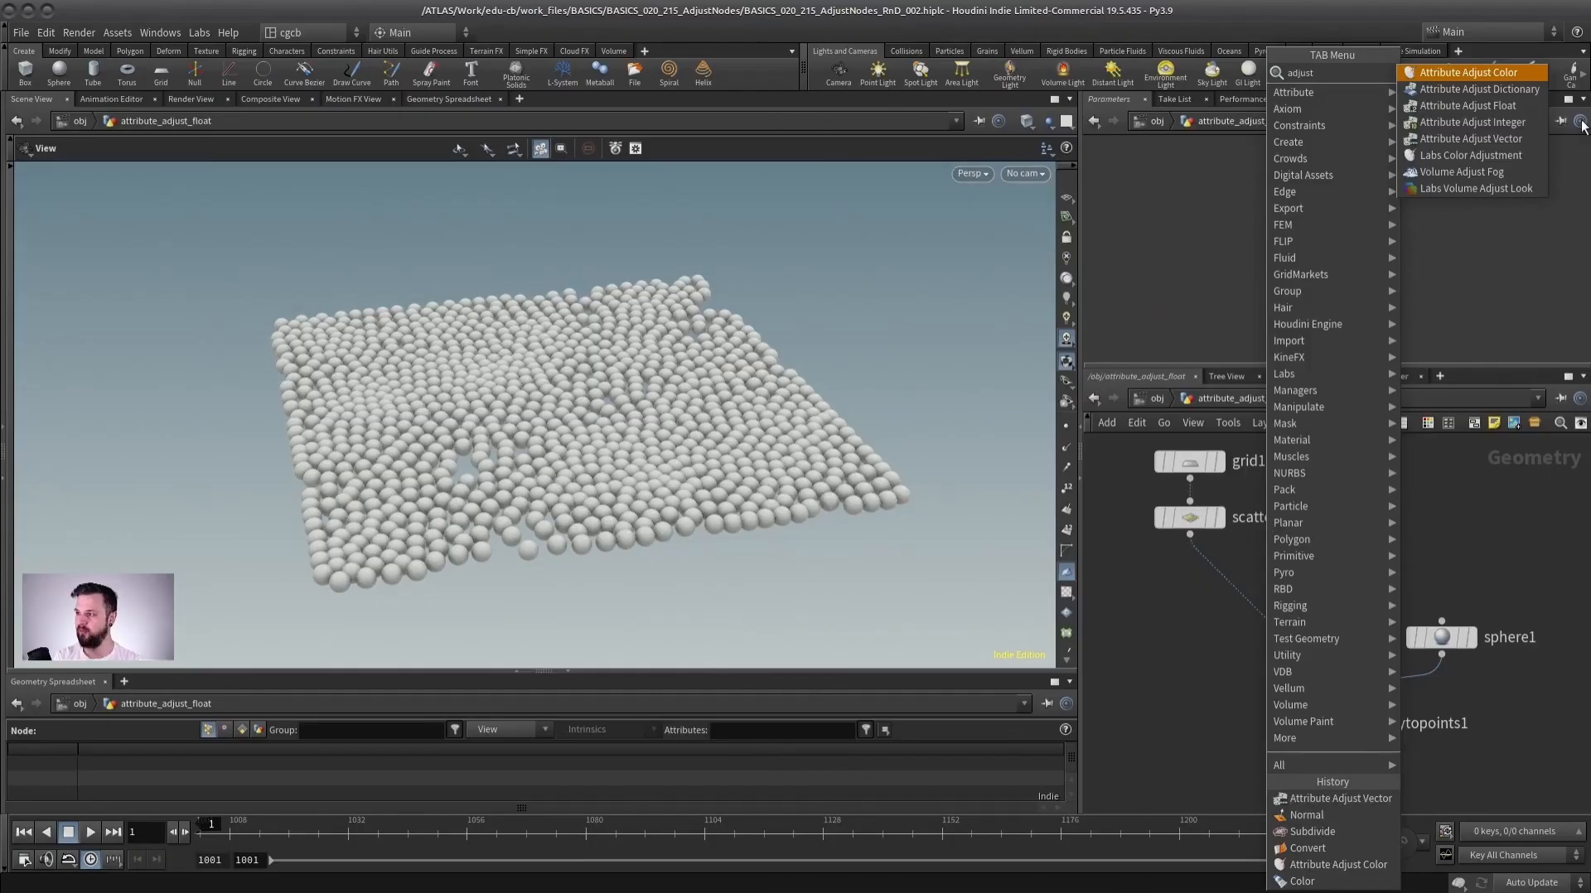
{"action": "left_click", "coordinate": [1459, 105]}
{"action": "left_click", "coordinate": [1218, 604]}
{"action": "left_click_drag", "start_coordinate": [1218, 609], "coordinate": [1180, 609]}
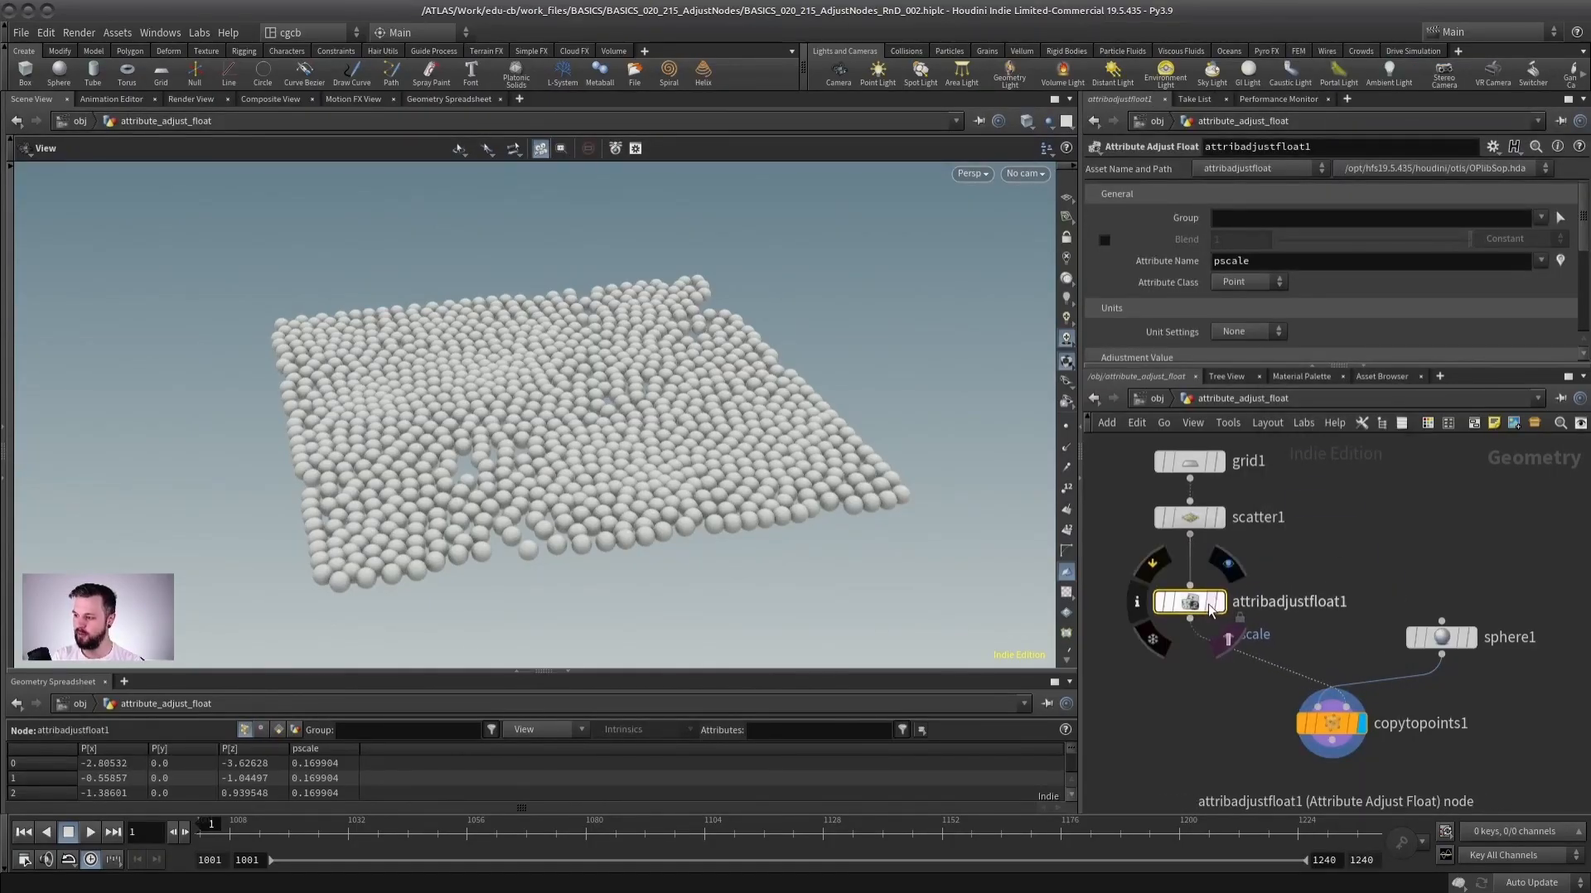
Set the pscale adjustment to Set Always with a constant value of about 0.14.
{"action": "double_click", "coordinate": [1233, 260]}
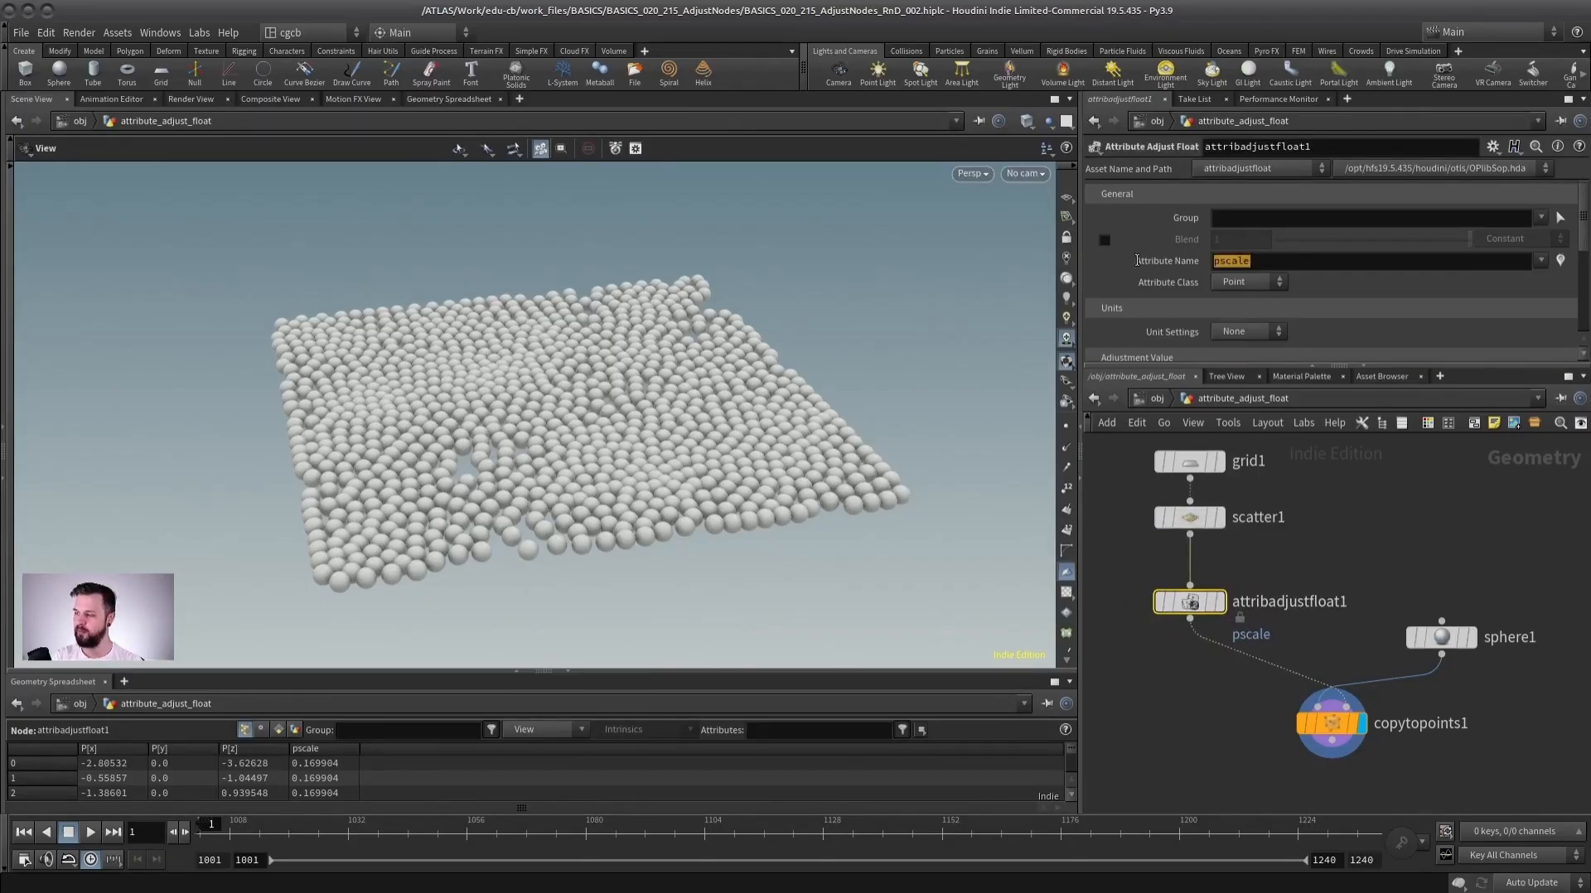
{"action": "left_click", "coordinate": [1324, 284]}
{"action": "left_click_drag", "start_coordinate": [1344, 373], "coordinate": [1344, 512]}
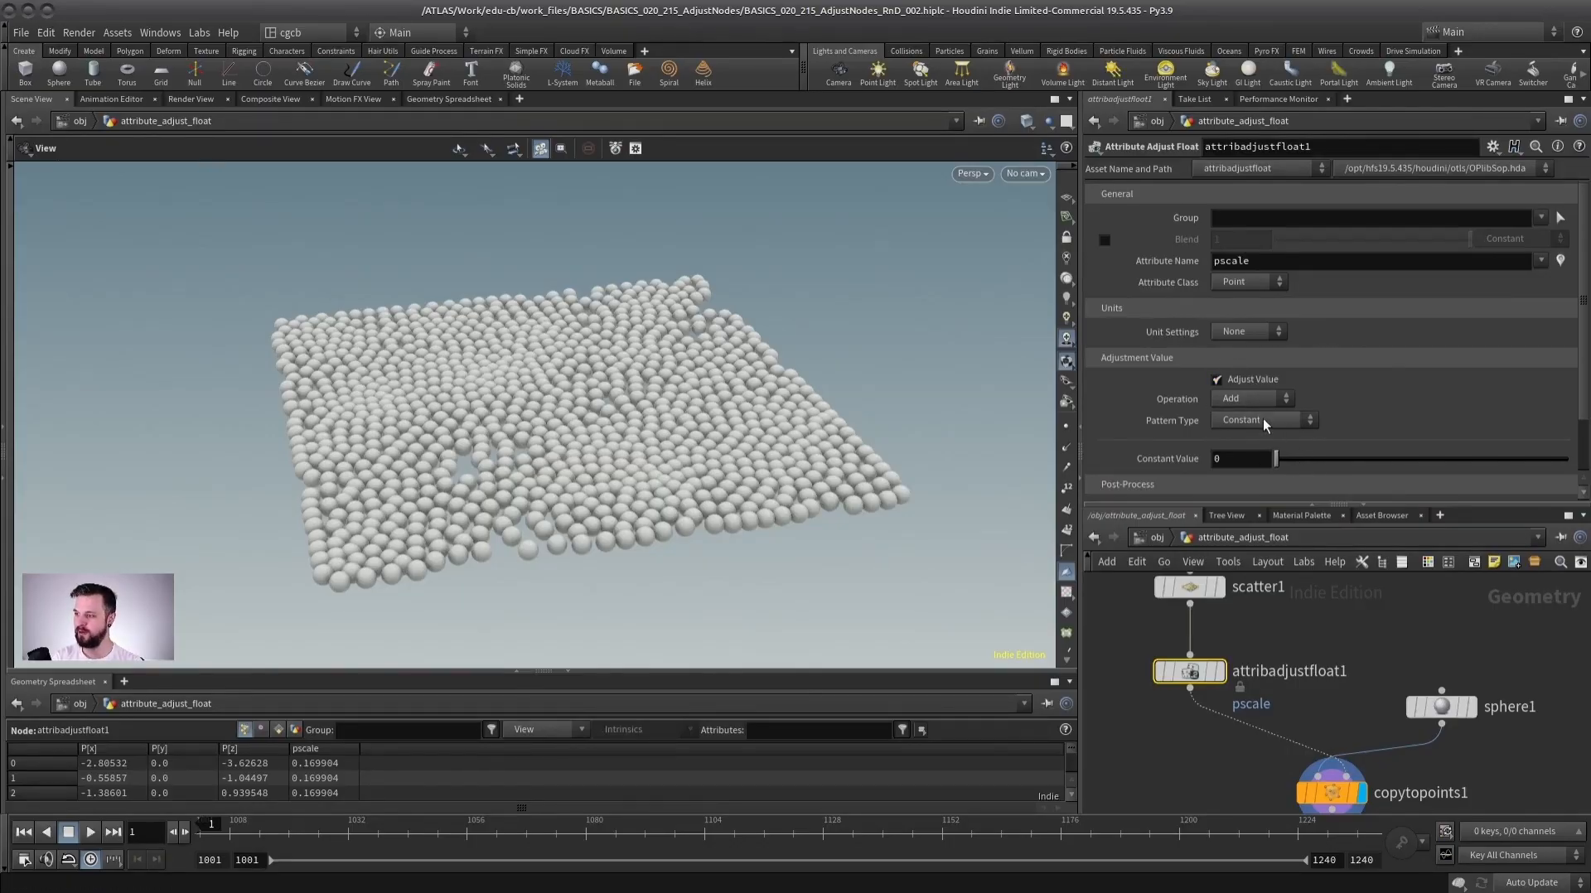
{"action": "left_click", "coordinate": [1251, 400]}
{"action": "left_click", "coordinate": [1242, 432]}
{"action": "mouse_move", "coordinate": [1278, 459]}
{"action": "left_mouse_down"}
{"action": "mouse_move", "coordinate": [1321, 462]}
{"action": "mouse_move", "coordinate": [1281, 468]}
{"action": "left_mouse_up"}
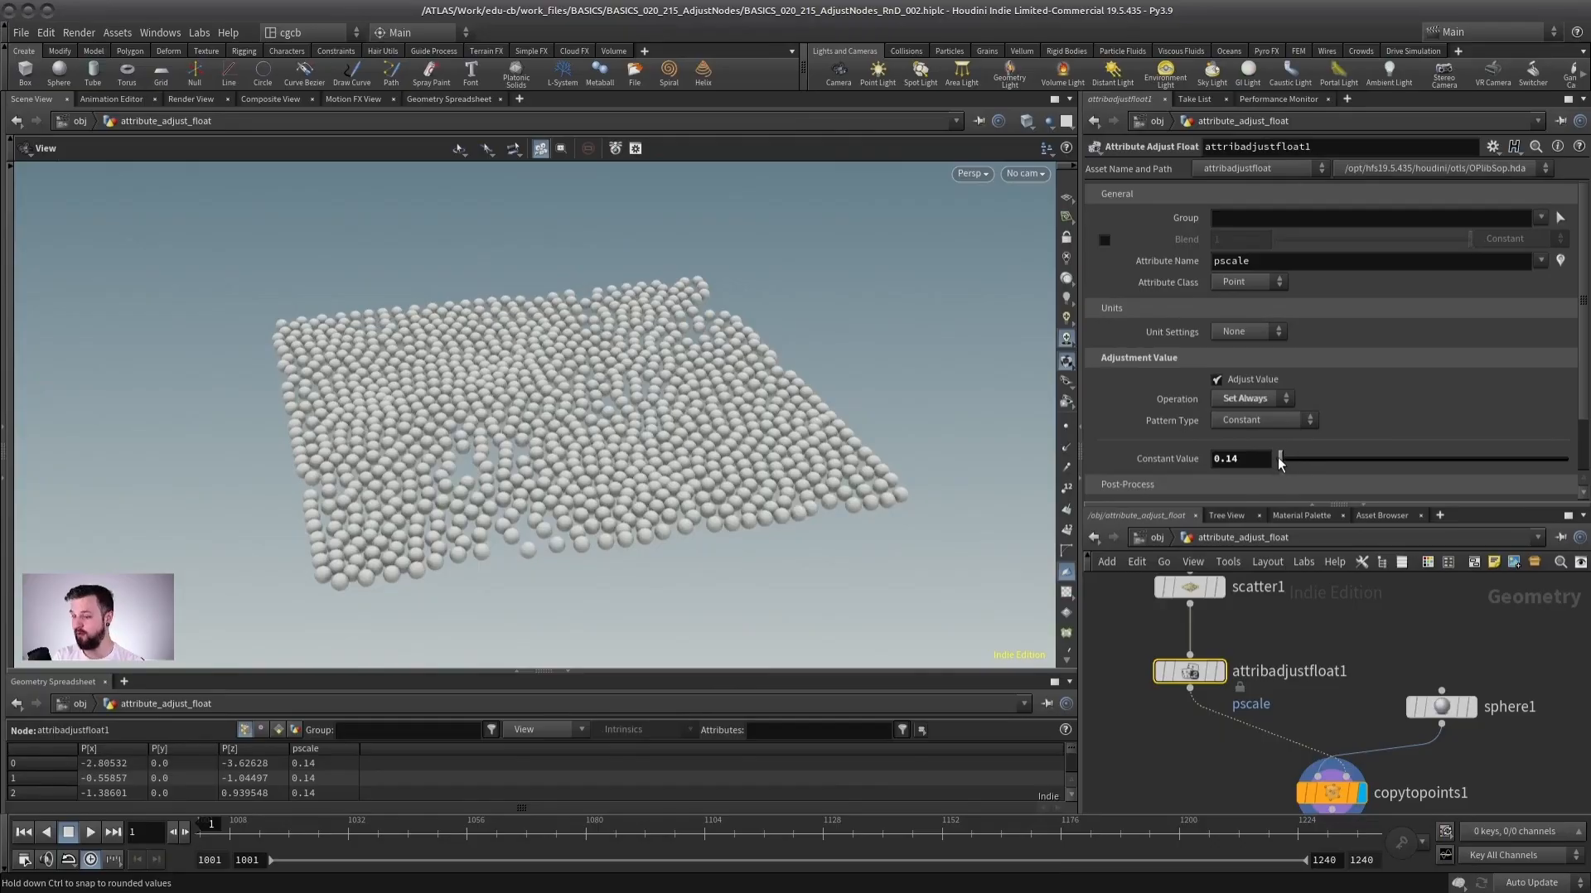
Switch the pattern type to Noise and set the max value to 0.2.
{"action": "left_click", "coordinate": [1252, 421]}
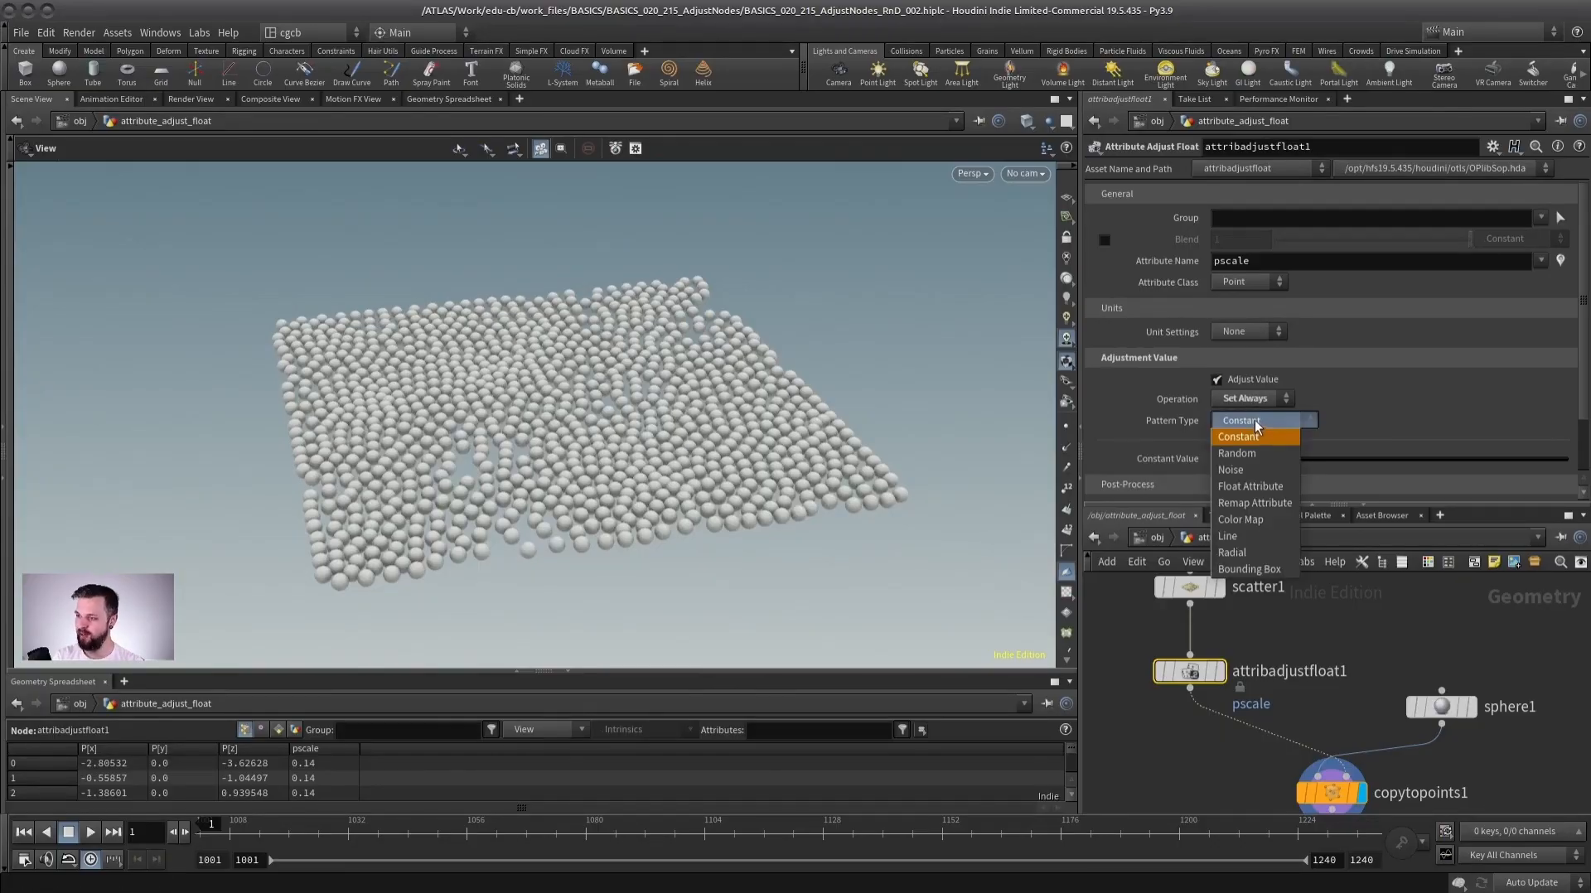
{"action": "left_click", "coordinate": [1255, 469]}
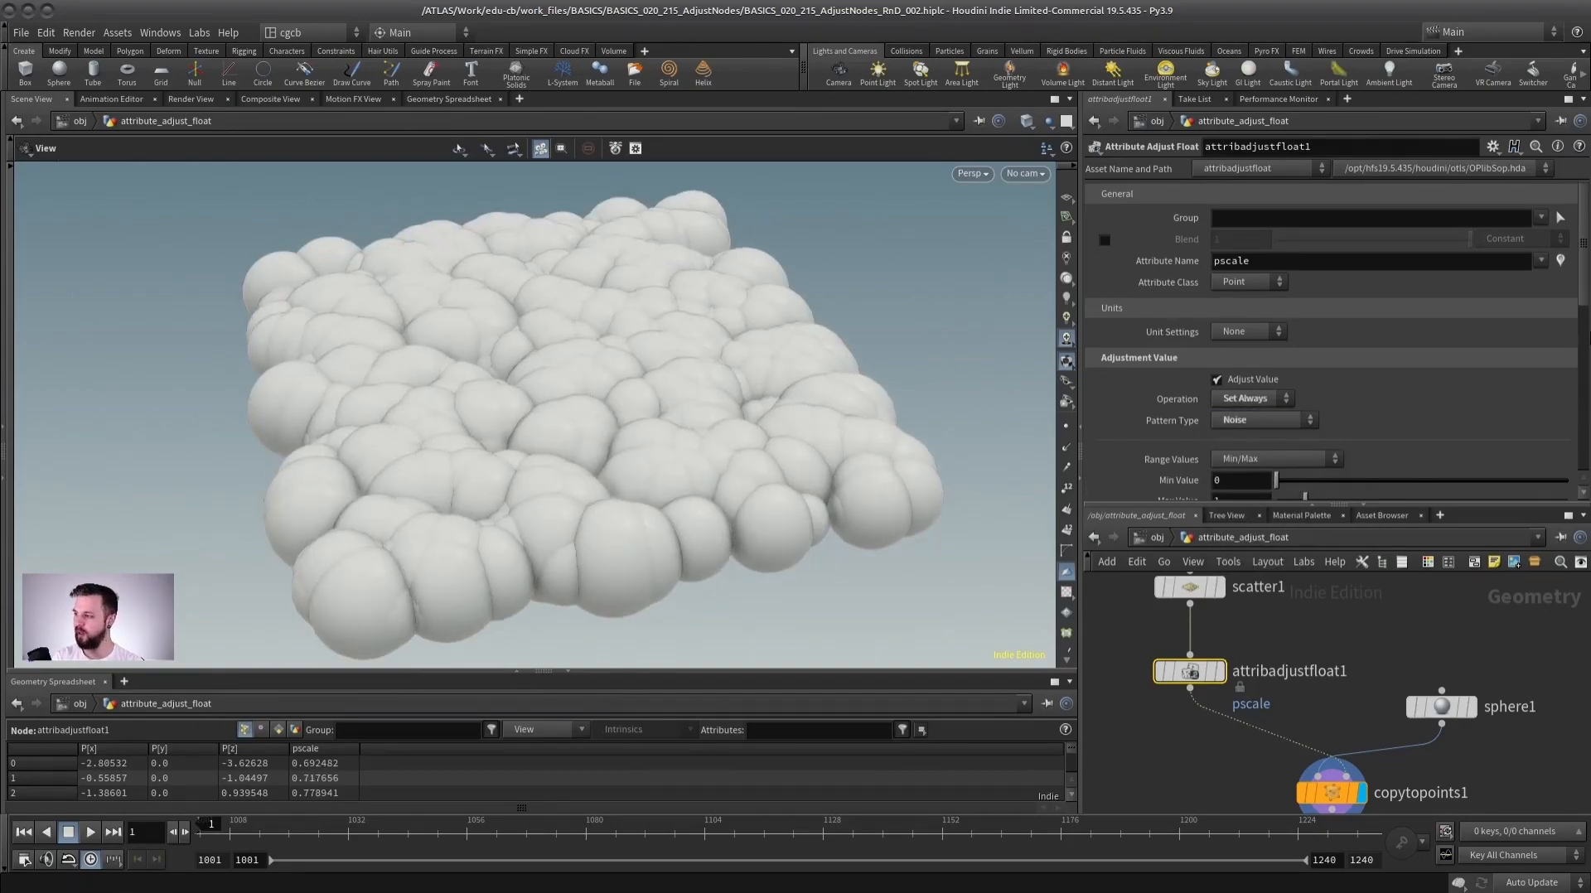
{"action": "scroll", "coordinate": [1326, 373], "scroll_direction": "down", "scroll_amount": 3}
{"action": "left_click_drag", "start_coordinate": [1305, 429], "coordinate": [1281, 429]}
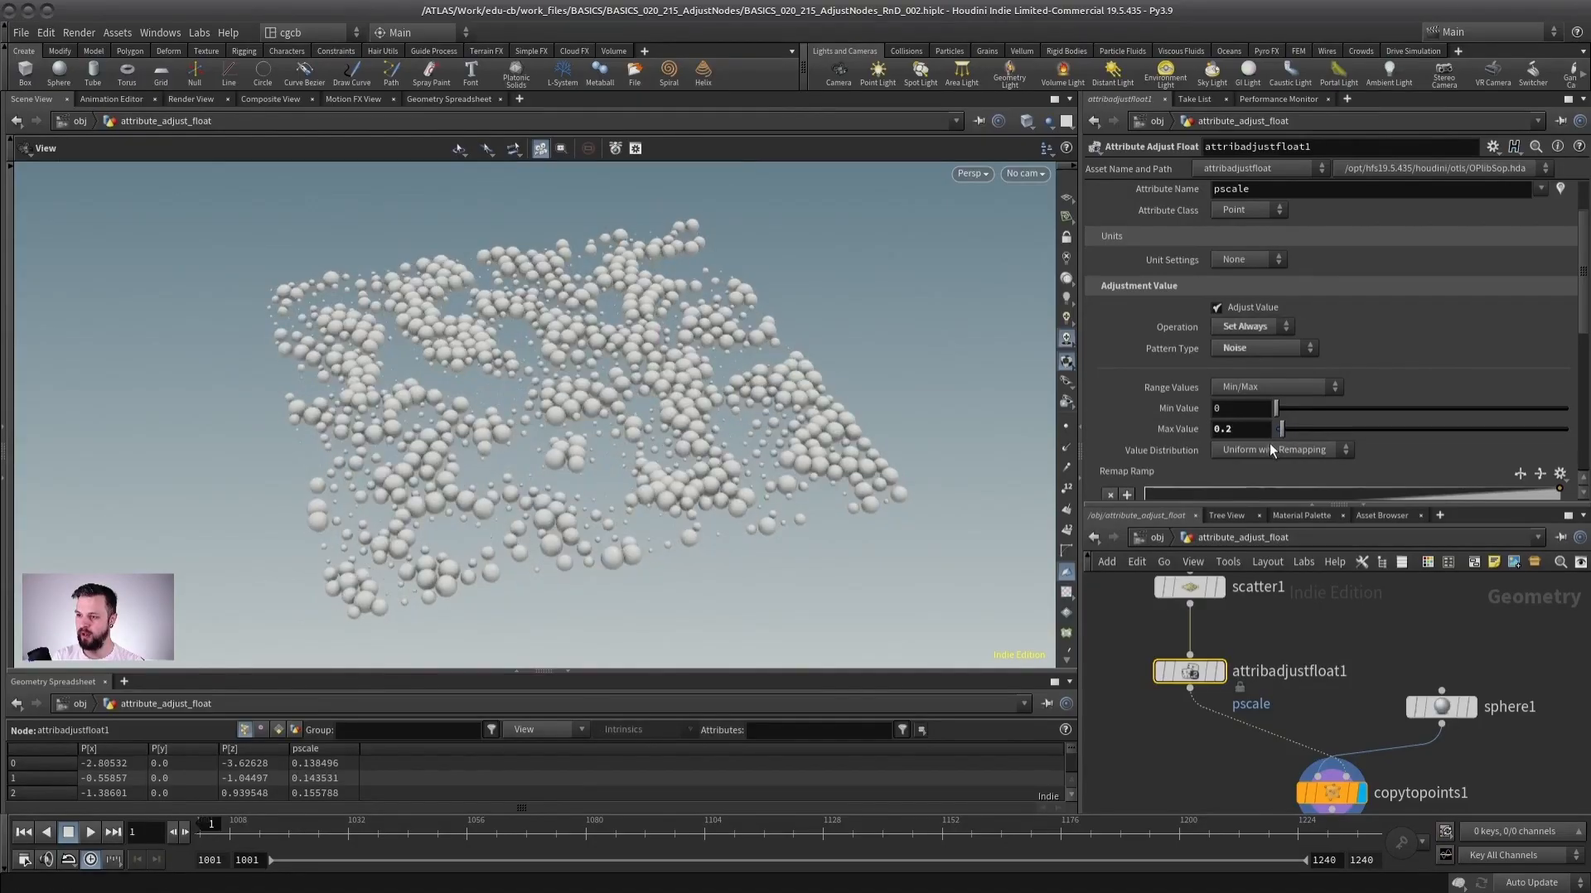
Preview the Random pattern type, then switch the pattern type to Line.
{"action": "left_click", "coordinate": [1250, 348]}
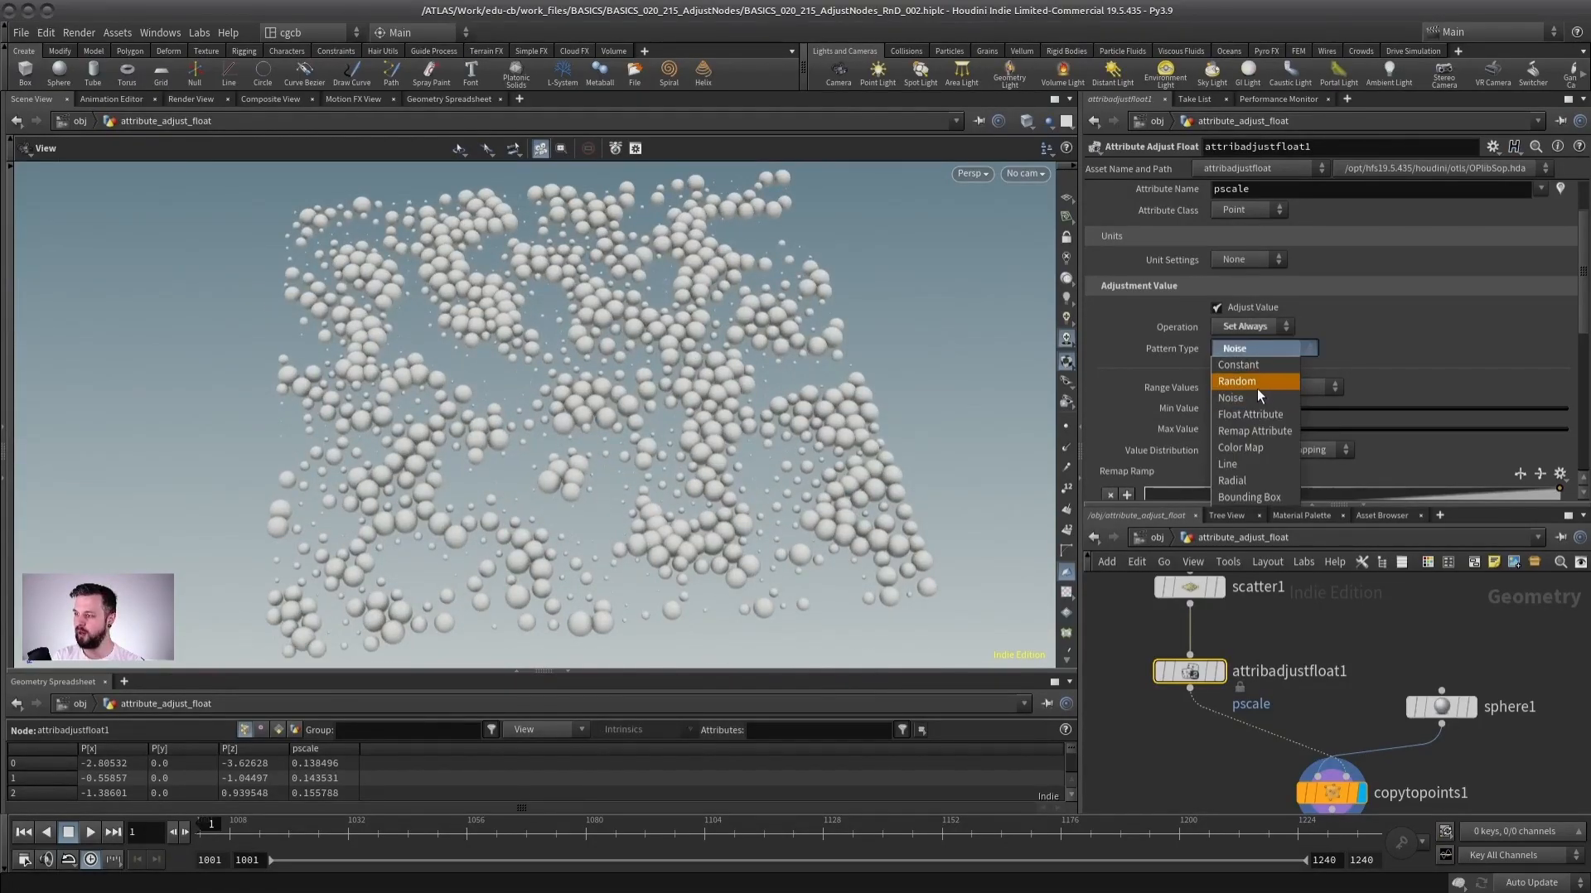
{"action": "left_click", "coordinate": [1256, 386]}
{"action": "left_click", "coordinate": [1266, 347]}
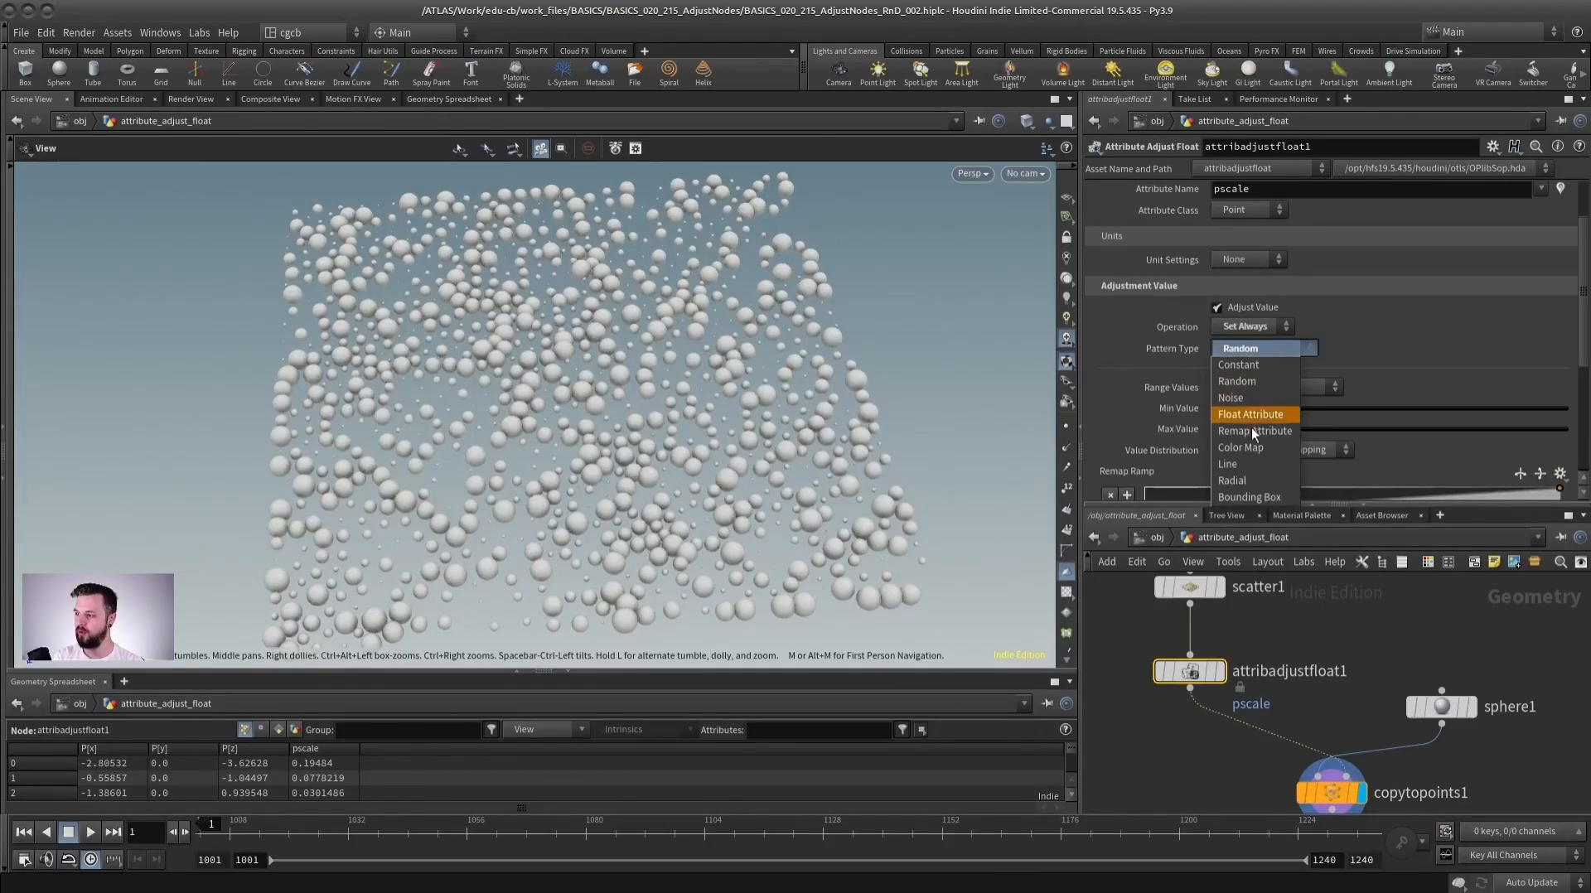
{"action": "left_click", "coordinate": [1234, 465]}
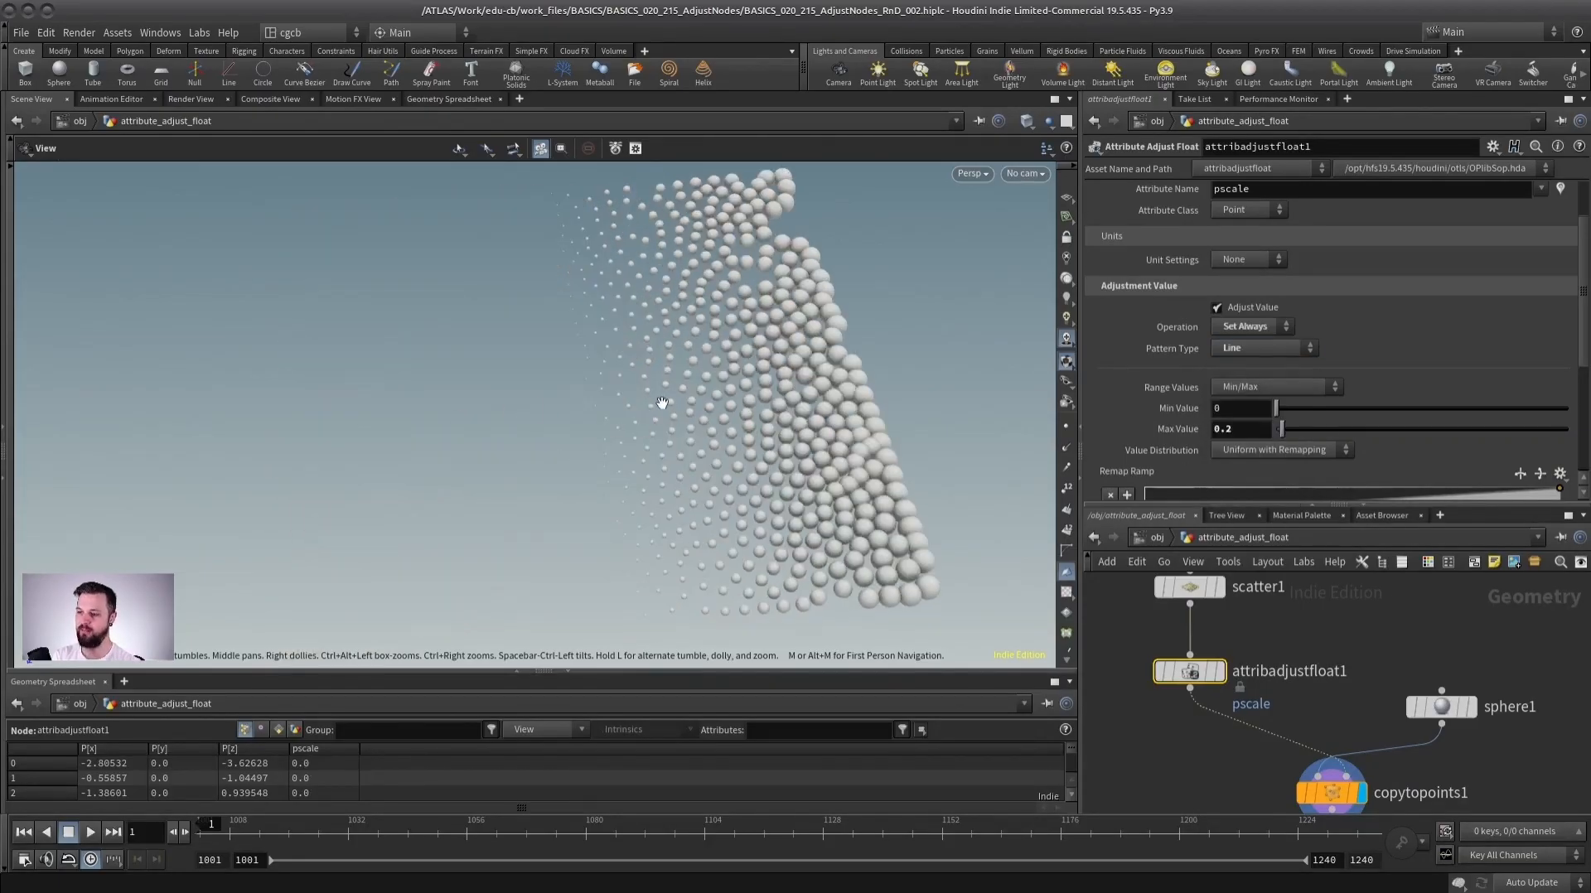
Draw the Line pattern's gradient line across the grid of spheres.
{"action": "left_click_drag", "start_coordinate": [572, 374], "coordinate": [276, 393]}
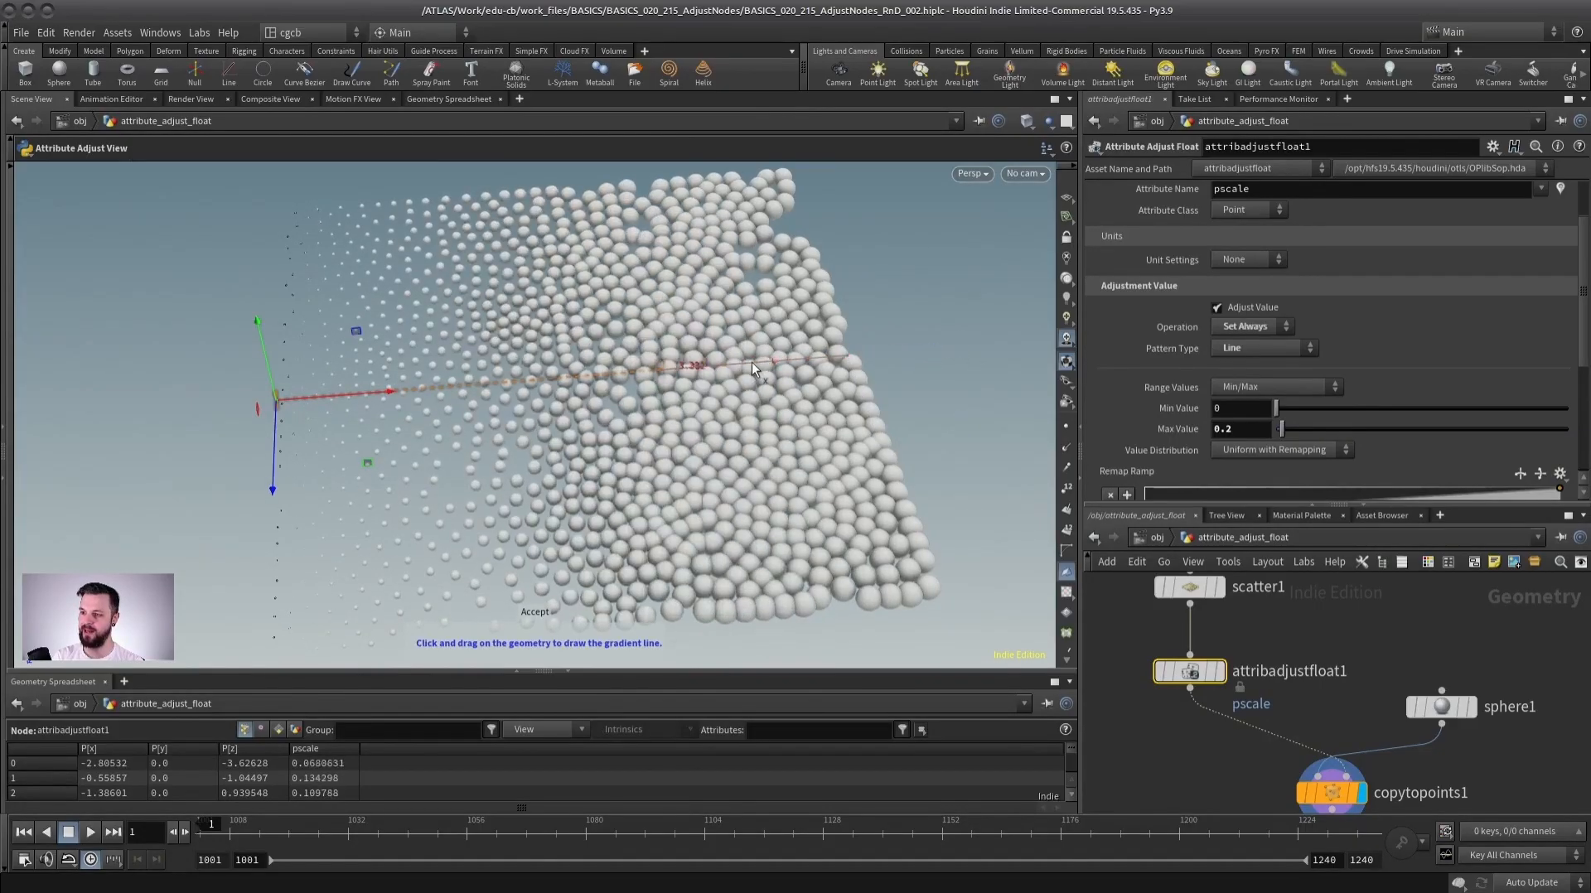
{"action": "left_click_drag", "start_coordinate": [862, 356], "coordinate": [737, 398]}
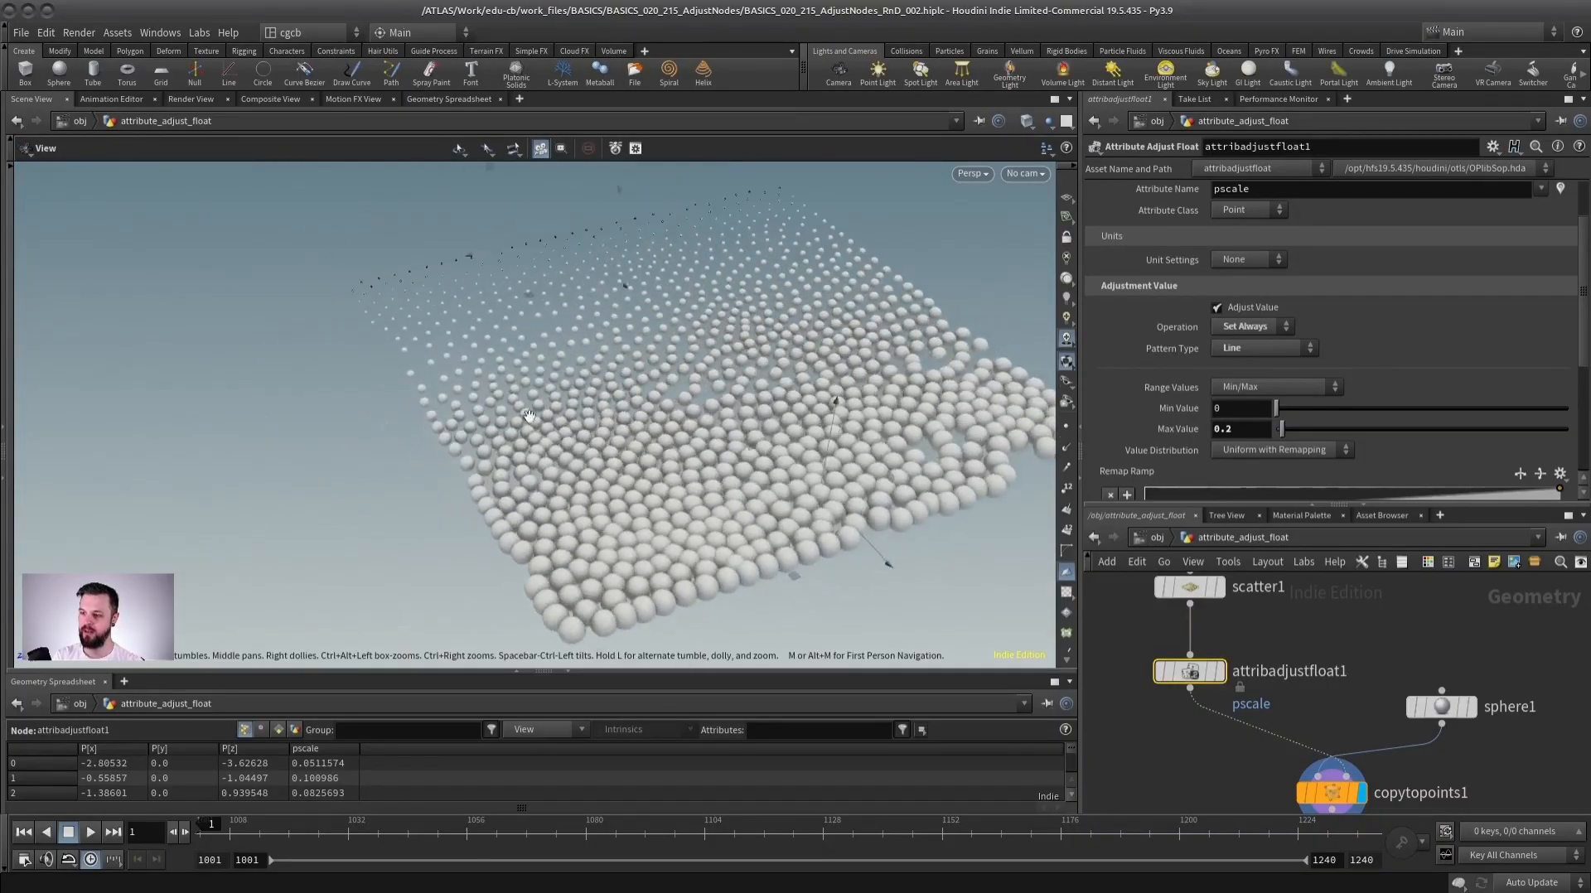
{"action": "left_click_drag", "start_coordinate": [790, 501], "coordinate": [530, 557]}
{"action": "left_click_drag", "start_coordinate": [576, 232], "coordinate": [766, 204]}
{"action": "left_click_drag", "start_coordinate": [704, 249], "coordinate": [862, 228], "text": "alt"}
{"action": "middle_click_drag", "start_coordinate": [629, 315], "coordinate": [895, 356], "text": "alt"}
{"action": "left_click_drag", "start_coordinate": [895, 356], "coordinate": [907, 398], "text": "alt"}
Switch the pattern type to Radial and reposition its center handle on the spheres.
{"action": "left_click", "coordinate": [1251, 350]}
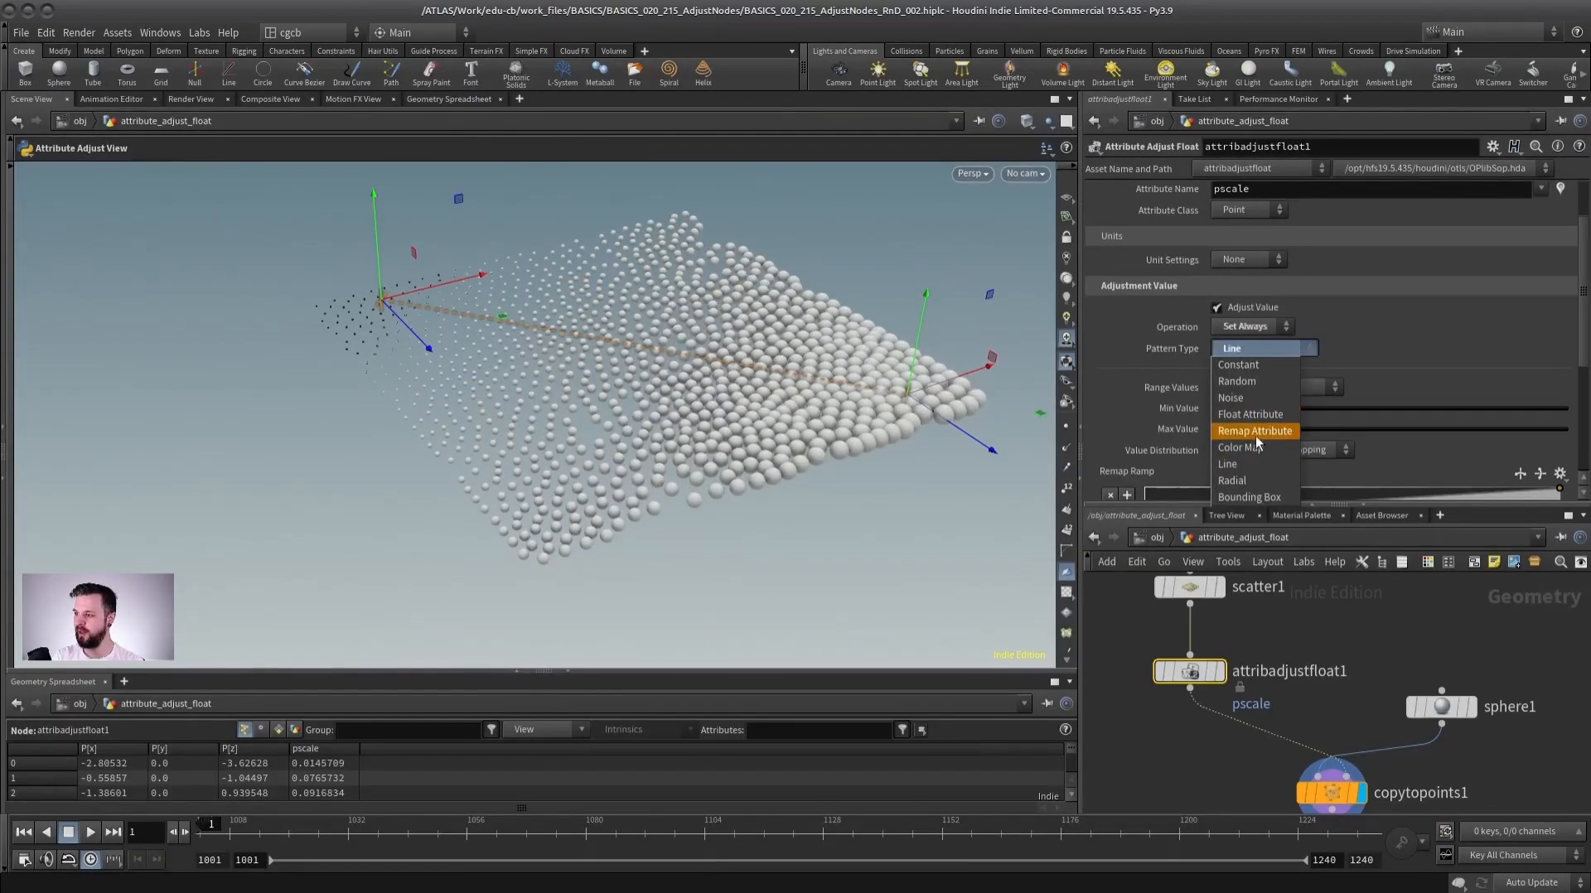
{"action": "left_click", "coordinate": [1243, 482]}
{"action": "left_click_drag", "start_coordinate": [704, 356], "coordinate": [609, 406], "text": "alt"}
{"action": "left_click_drag", "start_coordinate": [514, 308], "coordinate": [662, 375]}
{"action": "left_click_drag", "start_coordinate": [828, 434], "coordinate": [691, 398]}
{"action": "right_click_drag", "start_coordinate": [691, 398], "coordinate": [729, 439], "text": "alt"}
{"action": "left_click_drag", "start_coordinate": [729, 440], "coordinate": [705, 389], "text": "alt"}
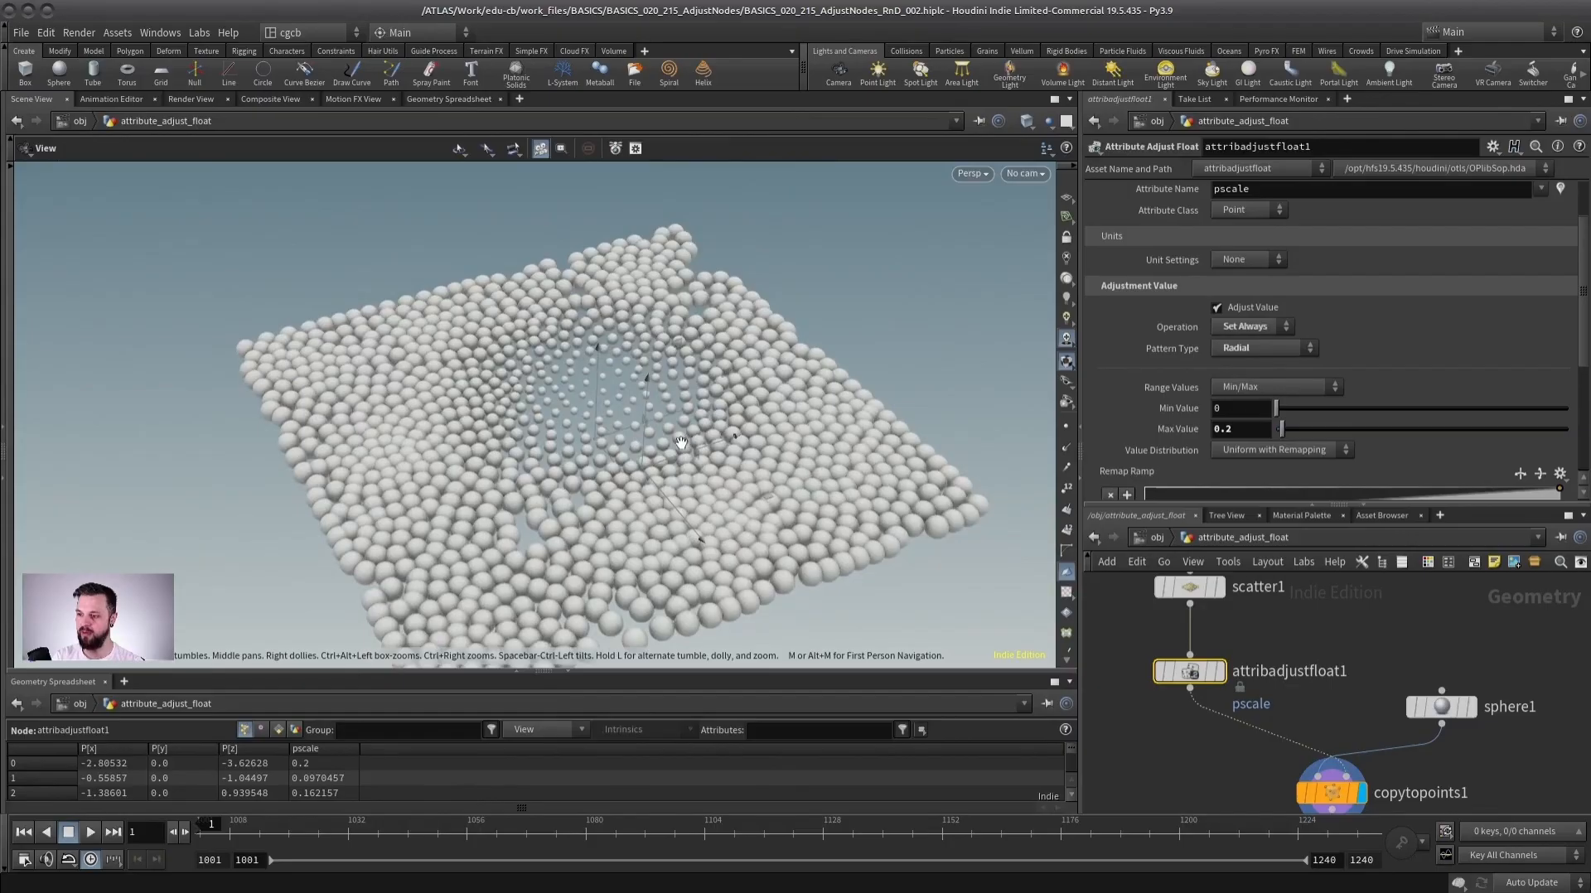
{"action": "left_click_drag", "start_coordinate": [640, 475], "coordinate": [723, 461]}
{"action": "left_click_drag", "start_coordinate": [853, 476], "coordinate": [796, 450]}
Switch the pattern type to Bounding Box.
{"action": "left_click", "coordinate": [1249, 352]}
{"action": "left_click", "coordinate": [1250, 497]}
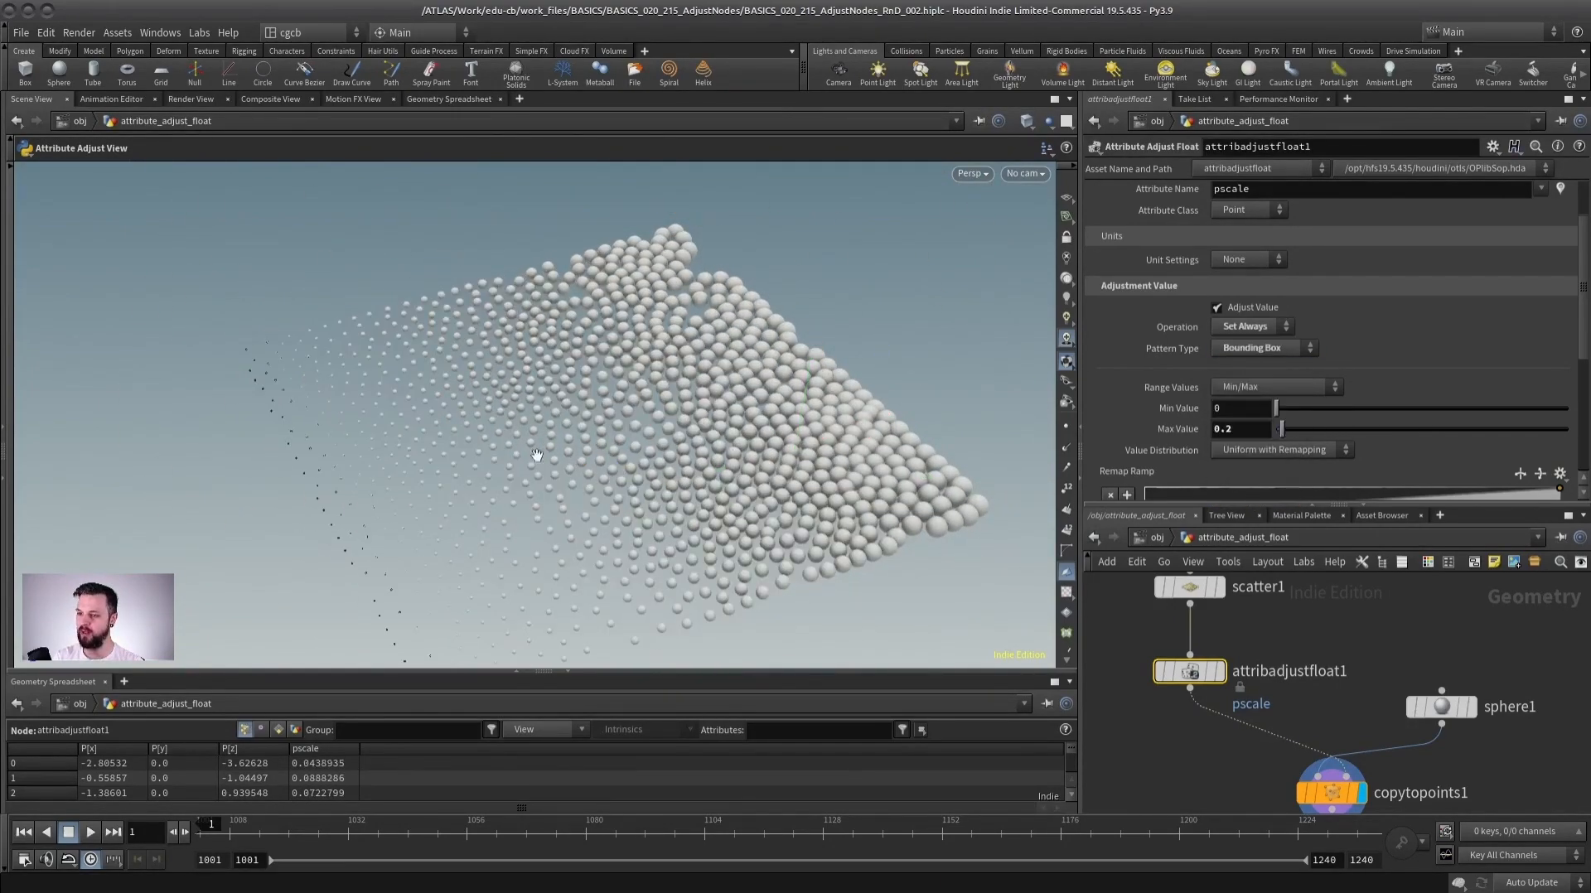
{"action": "left_click_drag", "start_coordinate": [537, 455], "coordinate": [455, 401]}
Navigate to the bounding box example network with box1 and pointsfromvolume1.
{"action": "left_click_drag", "start_coordinate": [1335, 505], "coordinate": [1361, 254]}
{"action": "middle_click_drag", "start_coordinate": [1440, 456], "coordinate": [981, 518]}
{"action": "left_click", "coordinate": [1269, 449]}
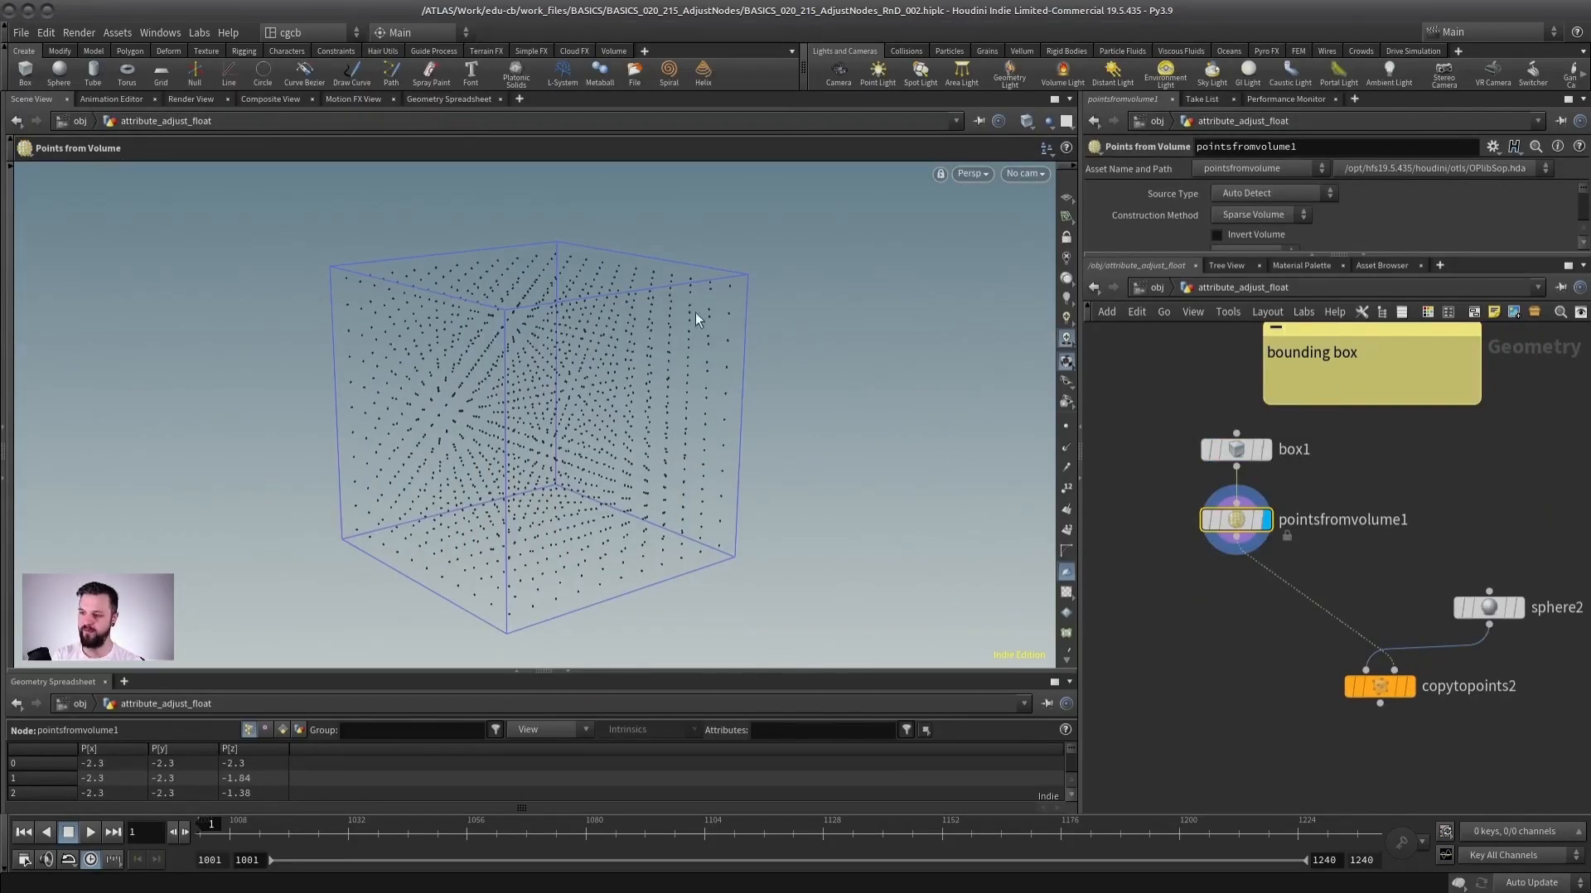
Display the copytopoints2 output of spheres copied onto the box's volume points.
{"action": "middle_click_drag", "start_coordinate": [1405, 588], "coordinate": [1295, 563]}
{"action": "left_click", "coordinate": [1295, 662]}
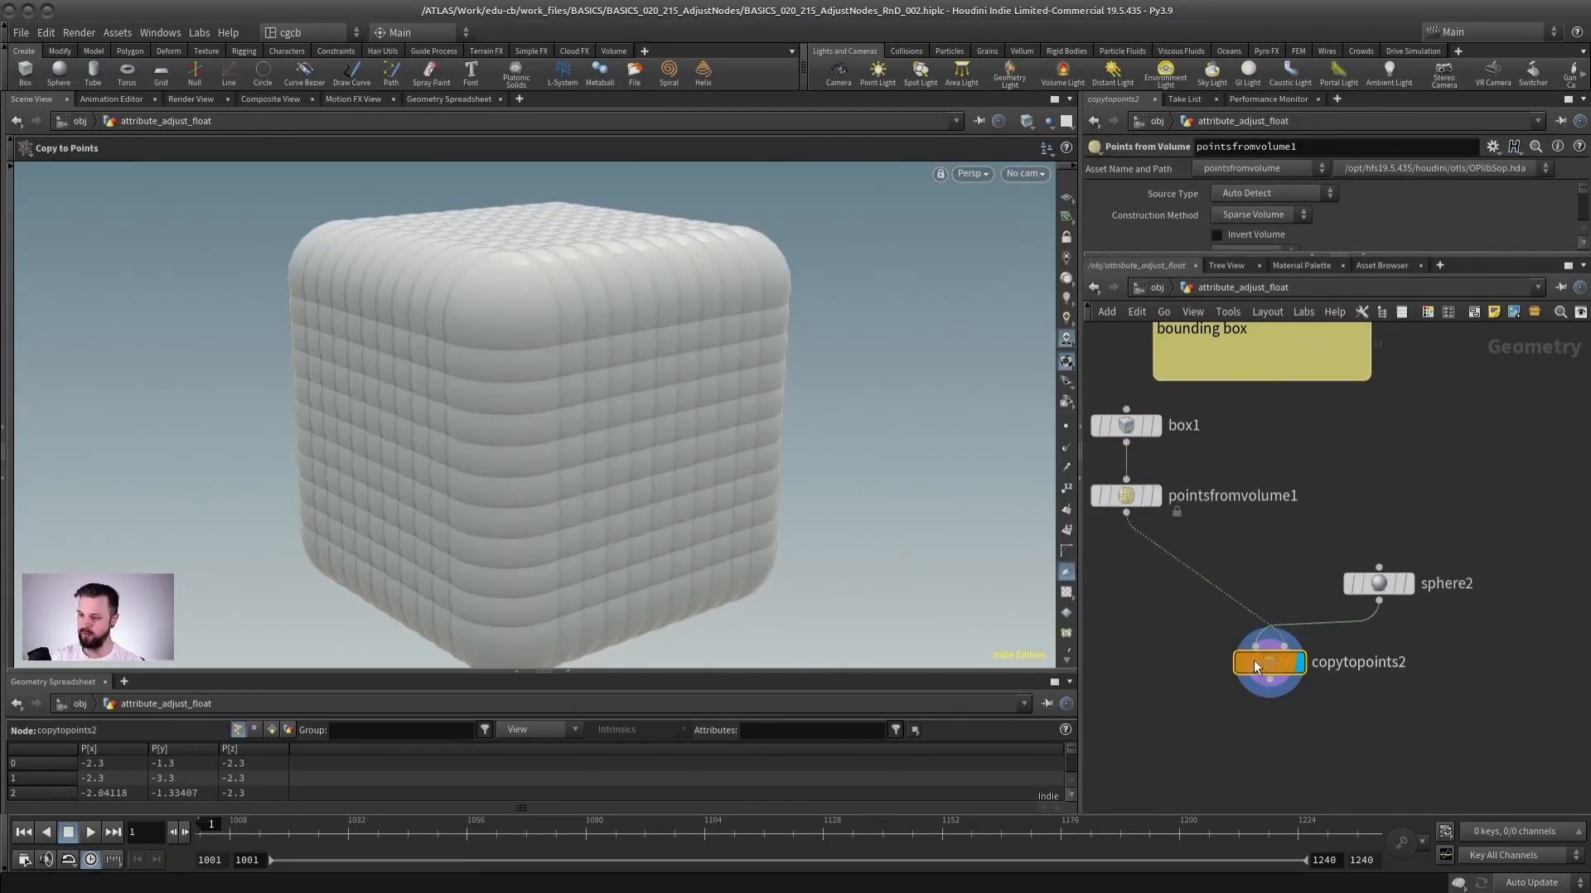
Inspect the sphere2 node's parameters.
{"action": "left_click", "coordinate": [1379, 584]}
{"action": "left_click_drag", "start_coordinate": [1259, 257], "coordinate": [1259, 383]}
{"action": "left_click_drag", "start_coordinate": [1306, 299], "coordinate": [1282, 305]}
{"action": "mouse_move", "coordinate": [654, 417]}
{"action": "left_mouse_down", "text": "alt"}
{"action": "mouse_move", "coordinate": [640, 388]}
{"action": "mouse_move", "coordinate": [645, 401]}
{"action": "left_mouse_up", "text": "alt"}
{"action": "middle_click_drag", "start_coordinate": [1256, 604], "coordinate": [1301, 587]}
{"action": "left_click", "coordinate": [1302, 585]}
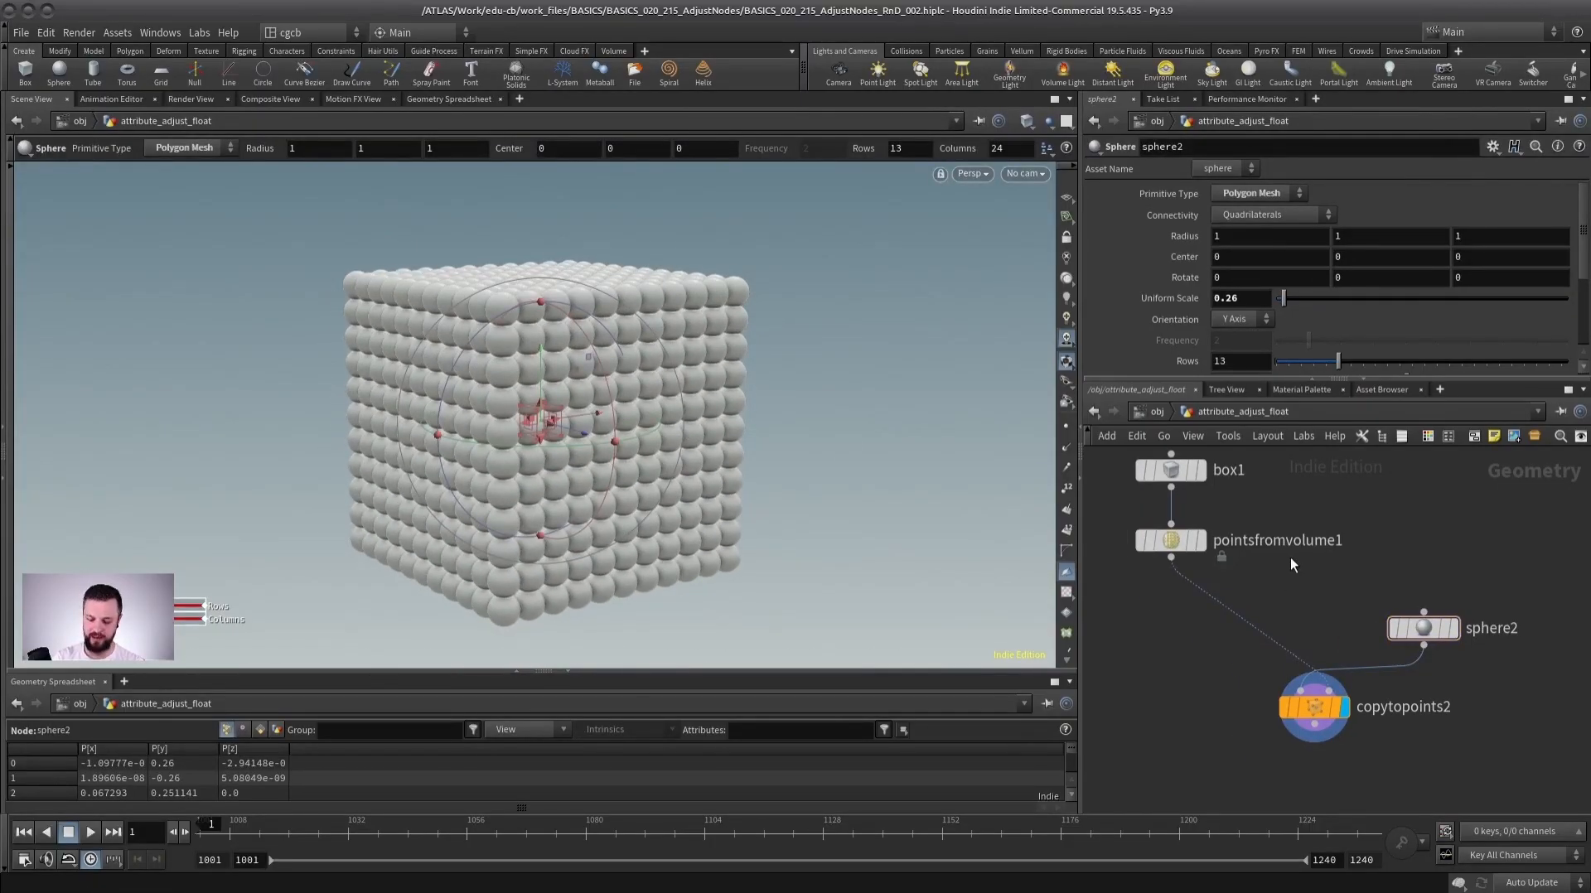
Insert an Attribute Adjust Float node between pointsfromvolume1 and copytopoints2 and set its pattern type to Bounding Box.
{"action": "key", "text": "Tab"}
{"action": "type", "text": "ad"}
{"action": "left_click", "coordinate": [1470, 238]}
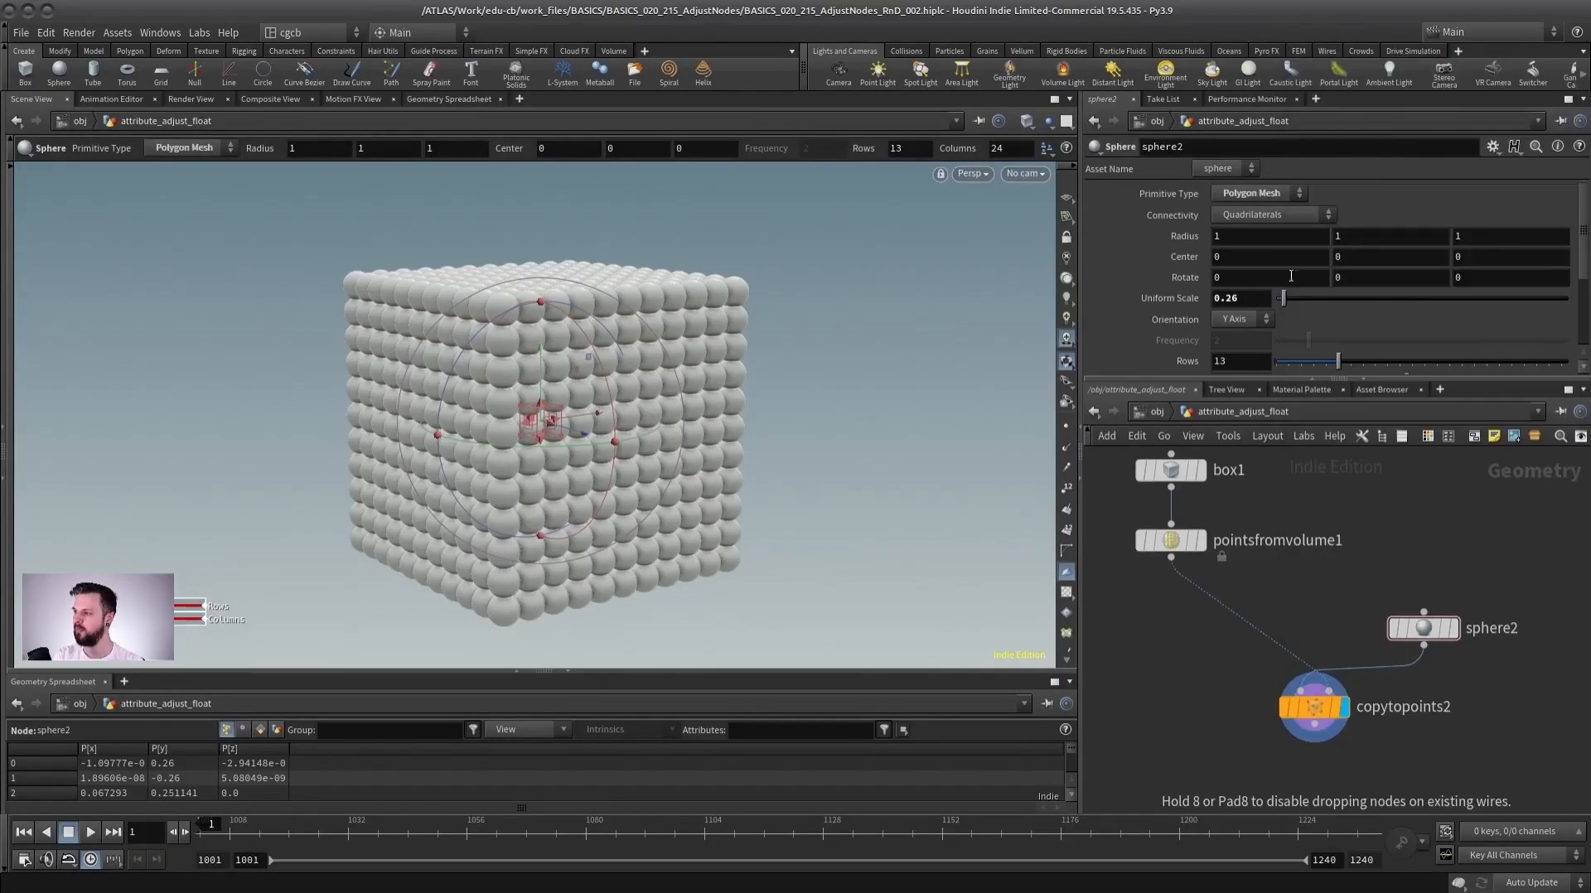
{"action": "left_click", "coordinate": [1188, 605]}
{"action": "left_click_drag", "start_coordinate": [1204, 614], "coordinate": [1172, 620]}
{"action": "left_click", "coordinate": [1255, 407]}
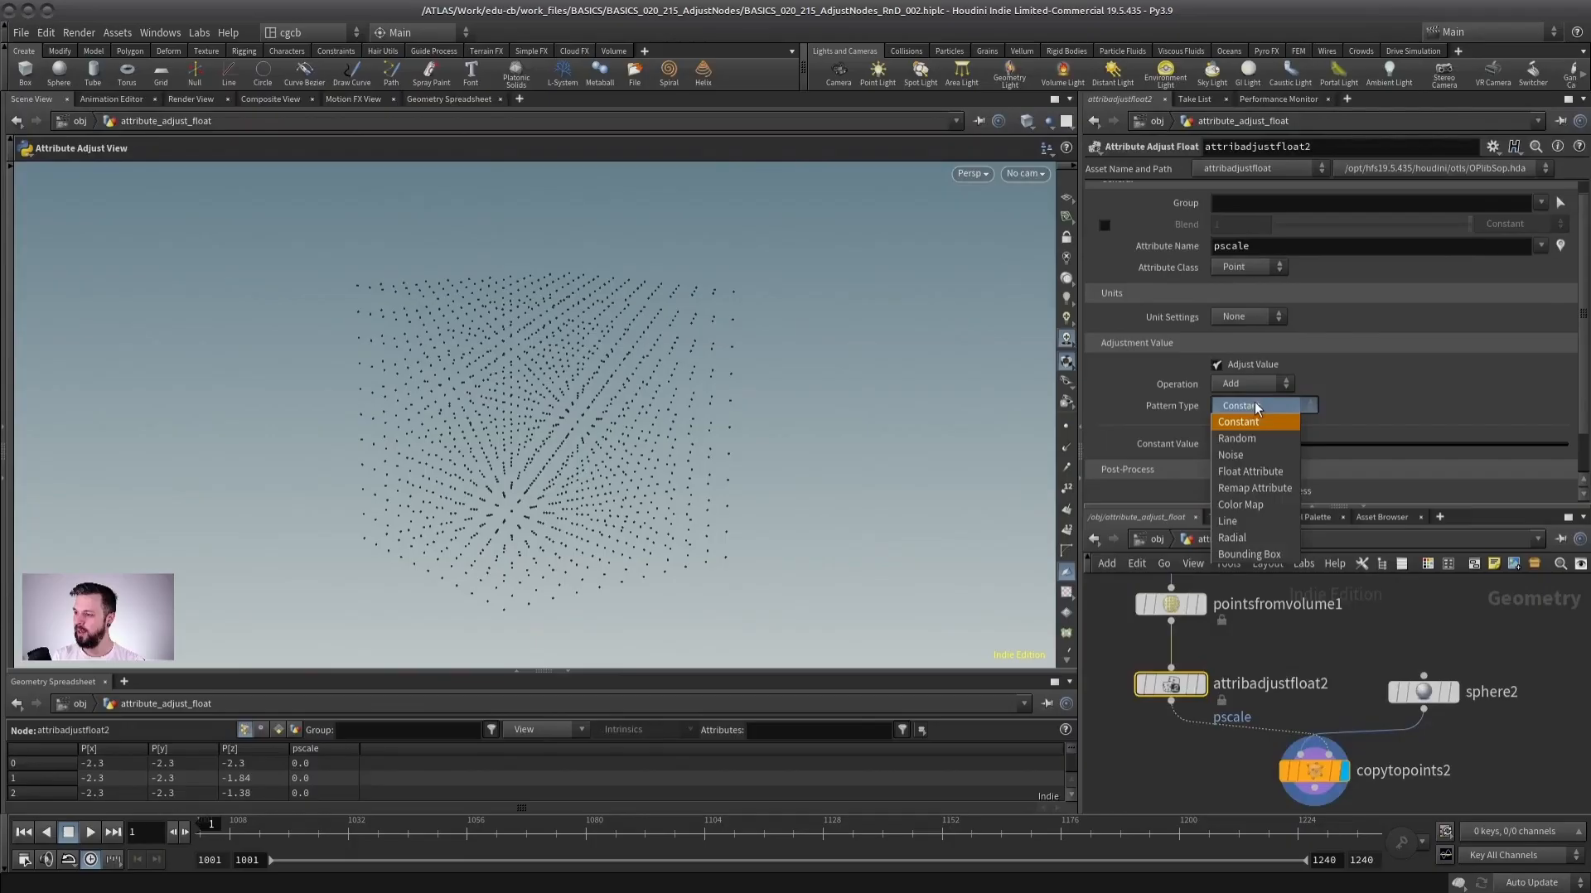
{"action": "left_click", "coordinate": [1249, 554]}
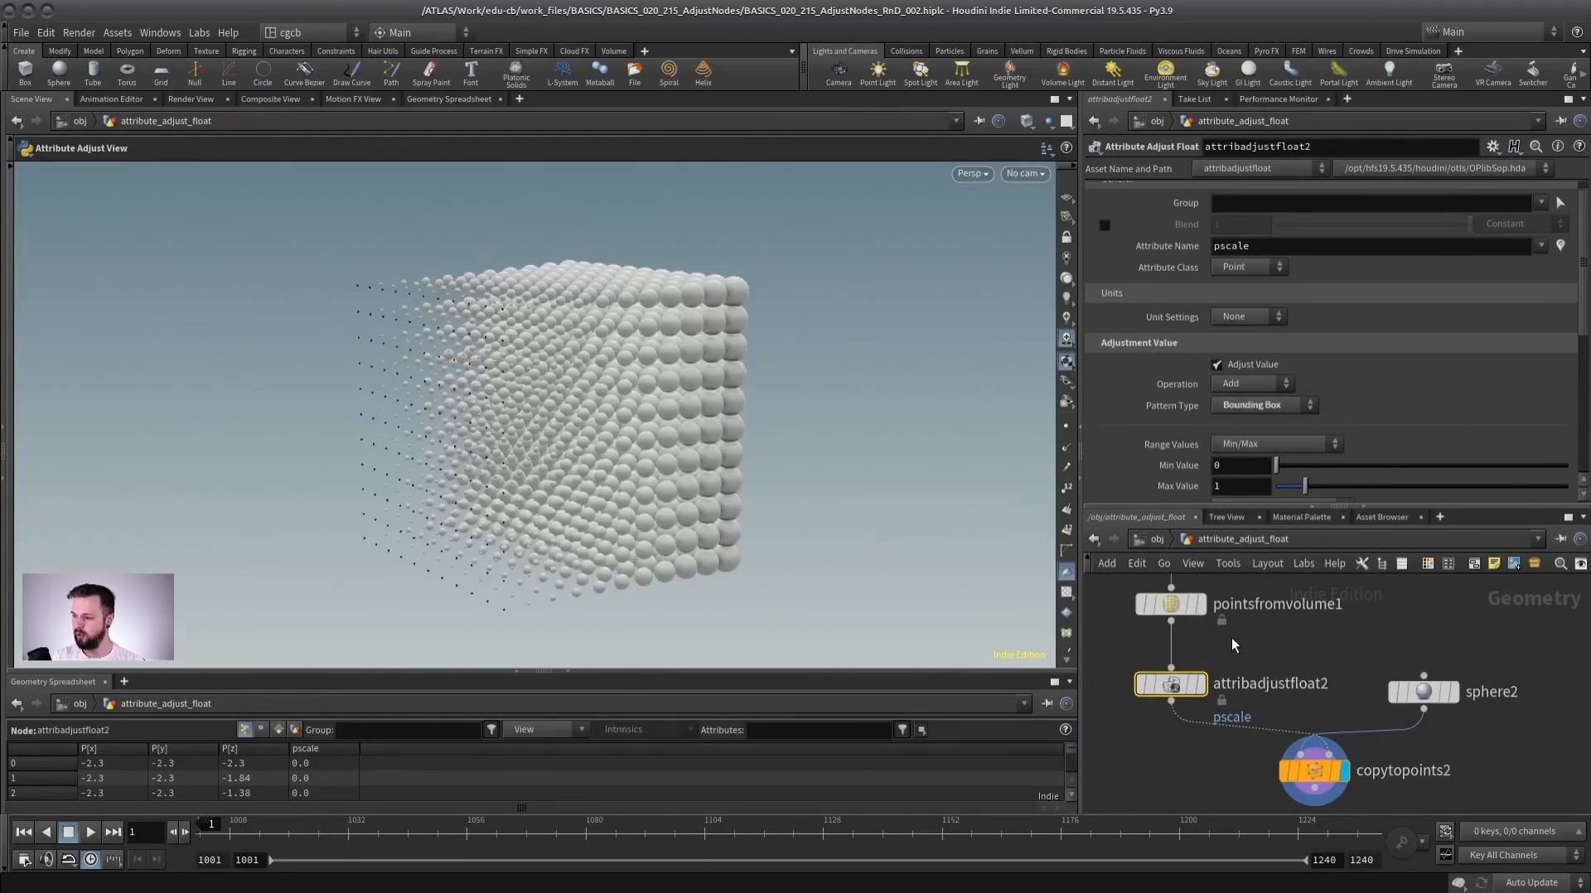
View the copied spheres scaled by the bounding box pattern on copytopoints2.
{"action": "left_click_drag", "start_coordinate": [632, 398], "coordinate": [592, 346]}
{"action": "left_click_drag", "start_coordinate": [1581, 291], "coordinate": [1582, 363]}
{"action": "left_click_drag", "start_coordinate": [592, 319], "coordinate": [420, 406], "text": "alt"}
{"action": "mouse_move", "coordinate": [619, 384]}
{"action": "left_mouse_down", "text": "alt"}
{"action": "mouse_move", "coordinate": [609, 393]}
{"action": "mouse_move", "coordinate": [636, 370]}
{"action": "left_mouse_up", "text": "alt"}
{"action": "left_click", "coordinate": [1314, 770]}
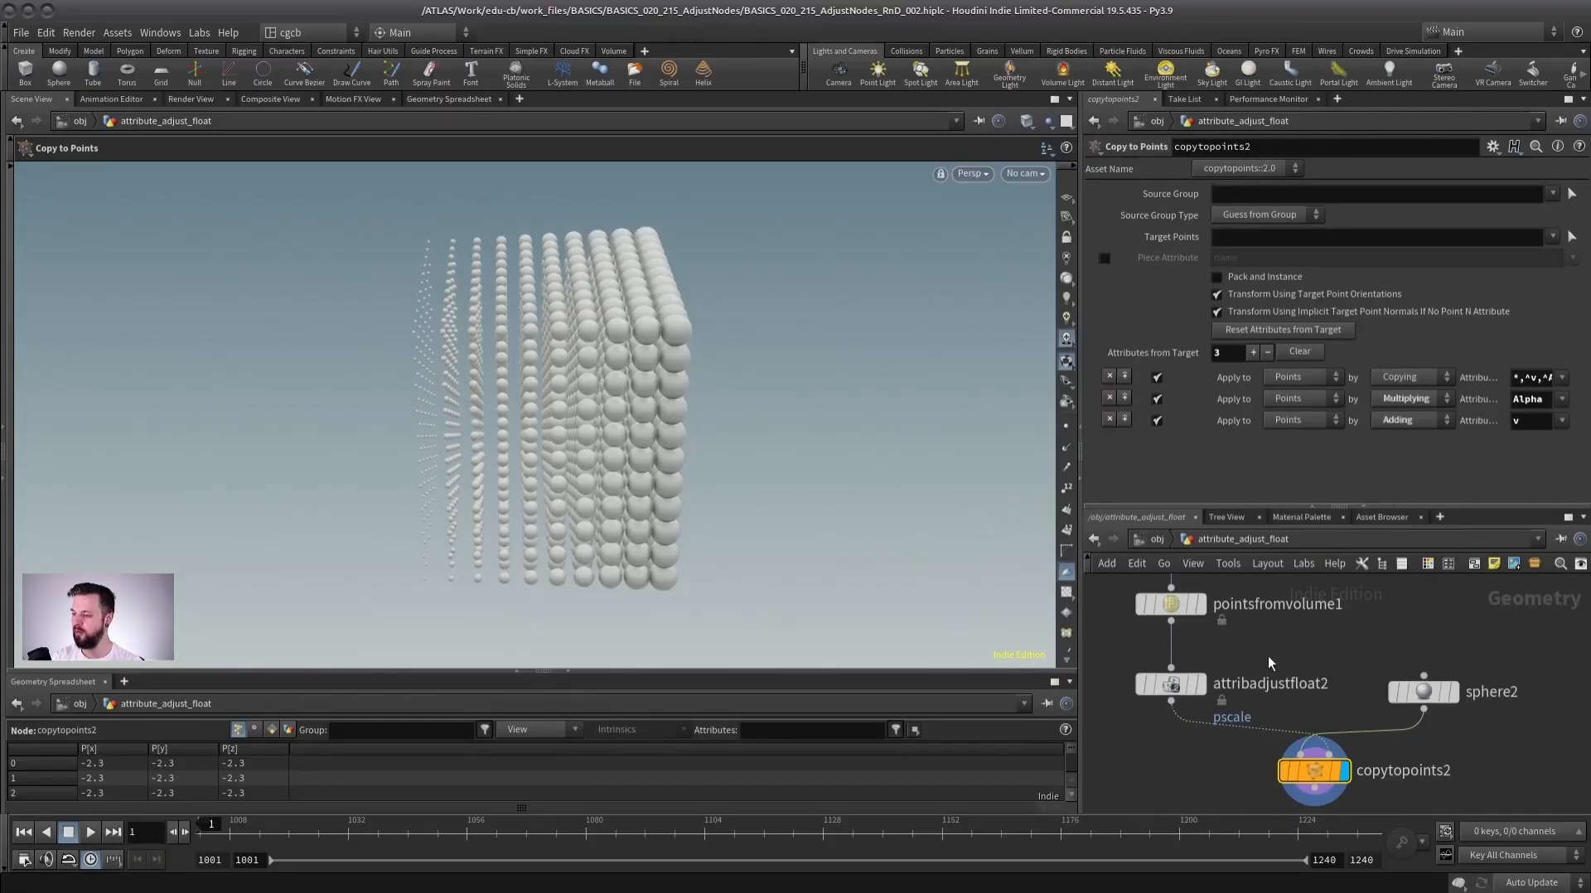
Compare the Bounding Box direction set to Y and to Z on attribadjustfloat2.
{"action": "left_click", "coordinate": [1185, 683]}
{"action": "scroll", "coordinate": [1487, 367], "scroll_direction": "down", "scroll_amount": 5}
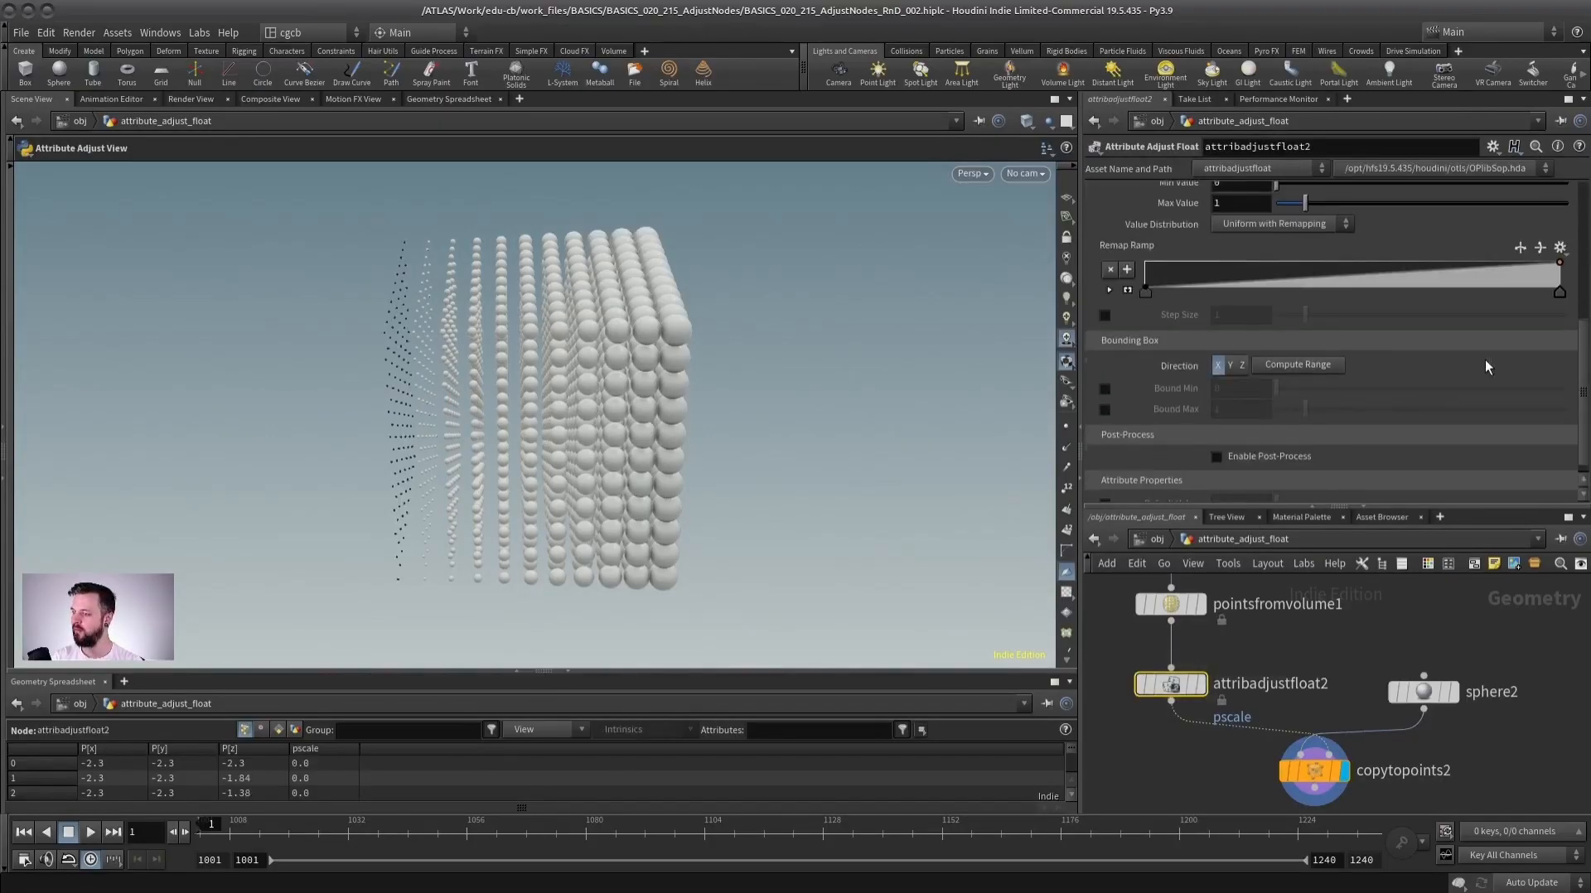
{"action": "left_click", "coordinate": [1230, 365]}
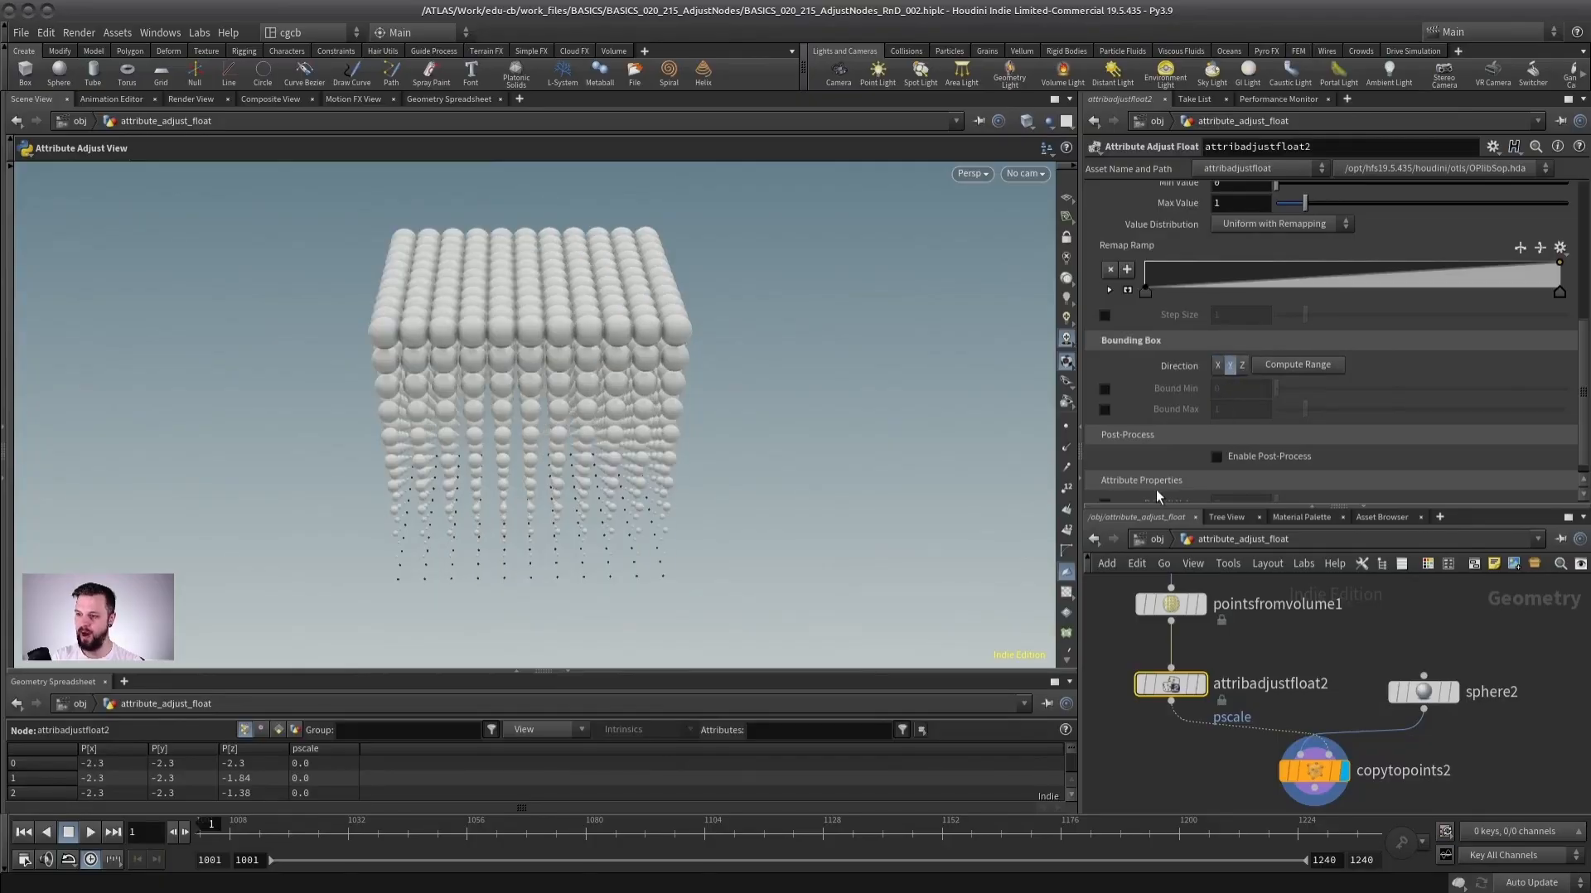
{"action": "left_click", "coordinate": [1243, 365]}
{"action": "left_click_drag", "start_coordinate": [787, 439], "coordinate": [298, 530]}
{"action": "left_click_drag", "start_coordinate": [509, 491], "coordinate": [601, 323]}
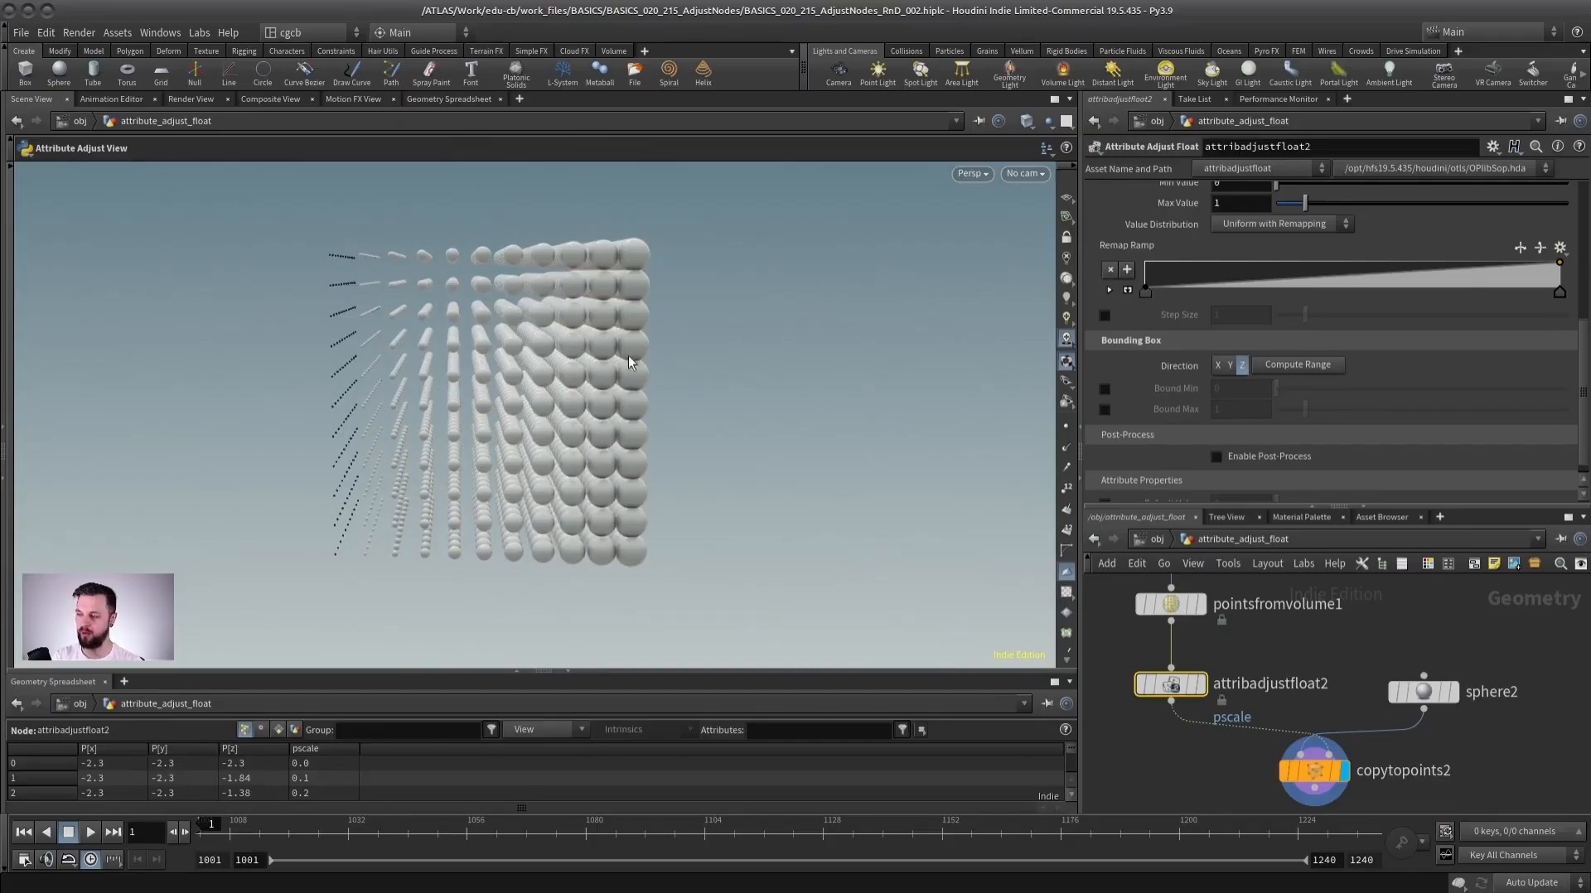
{"action": "left_click_drag", "start_coordinate": [845, 401], "coordinate": [808, 444], "text": "alt"}
Set the bounding box direction to Y and invert the remap ramp to run from 1 down to 0.
{"action": "left_click", "coordinate": [1230, 365]}
{"action": "left_click_drag", "start_coordinate": [510, 385], "coordinate": [547, 383], "text": "alt"}
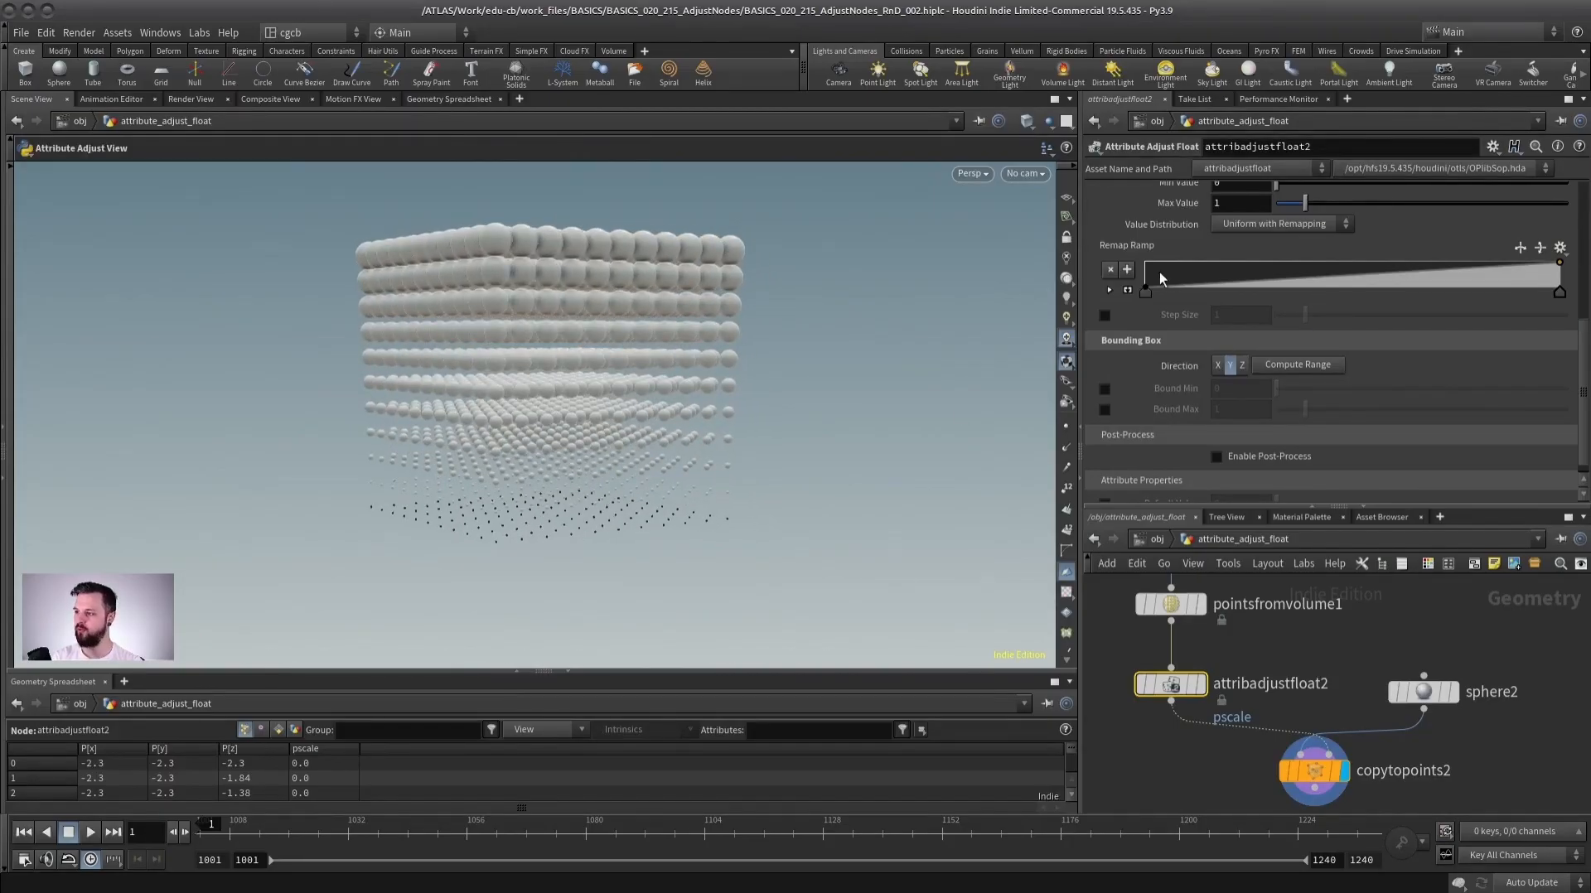
{"action": "scroll", "coordinate": [1138, 332], "scroll_direction": "up", "scroll_amount": 5}
{"action": "left_click", "coordinate": [1129, 378]}
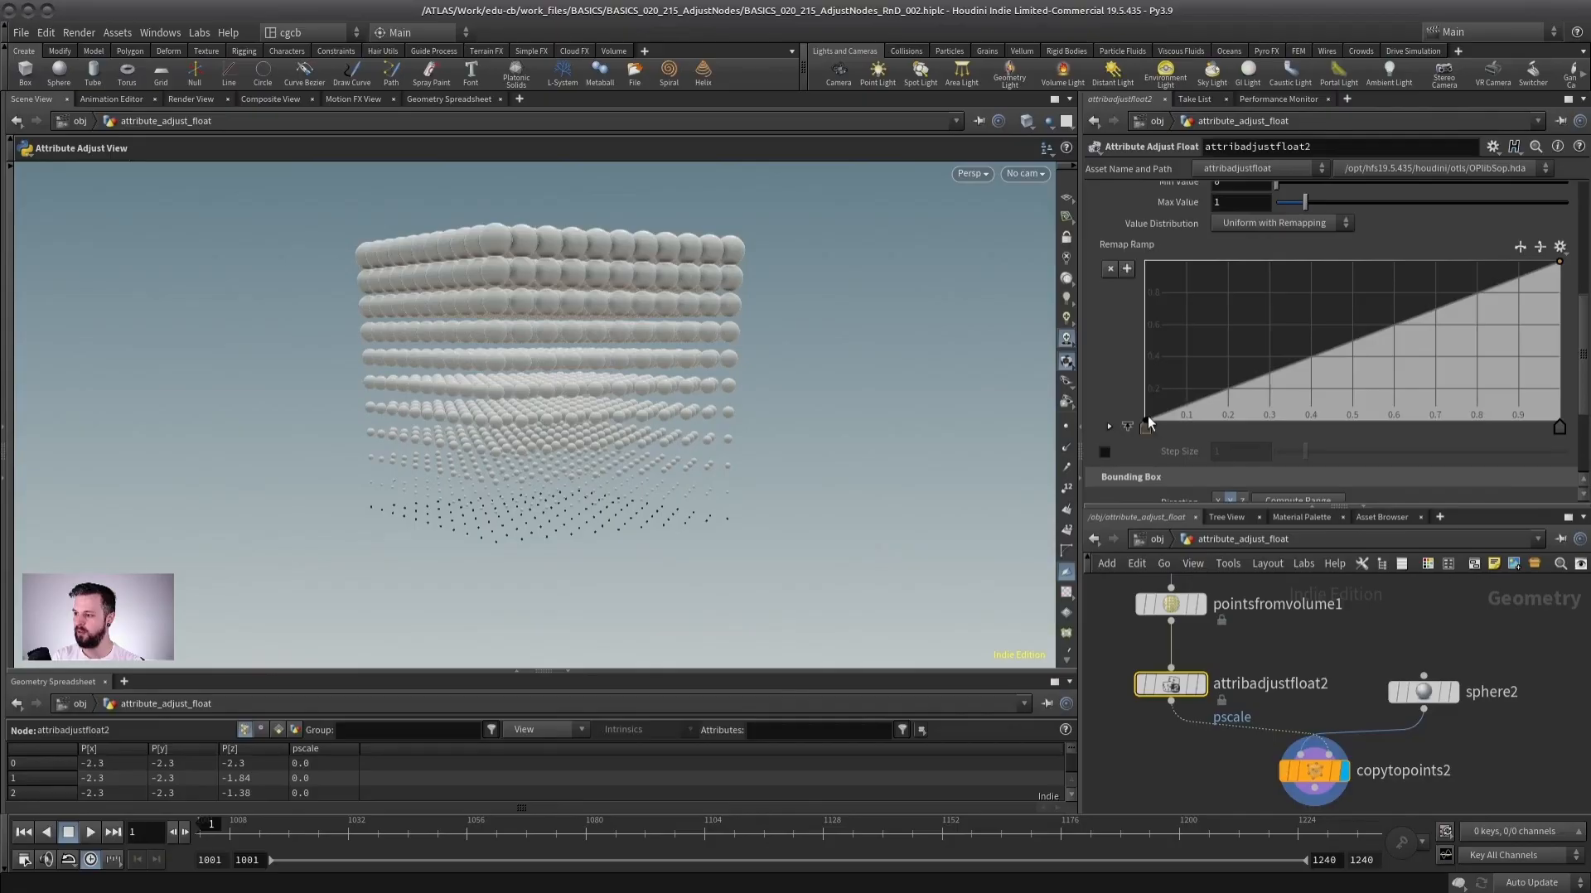
{"action": "left_click_drag", "start_coordinate": [1145, 419], "coordinate": [1146, 263]}
{"action": "left_click_drag", "start_coordinate": [1561, 263], "coordinate": [1565, 435]}
Examine the inverted vertical falloff of sphere sizes across the box.
{"action": "left_click_drag", "start_coordinate": [579, 355], "coordinate": [597, 402], "text": "alt"}
{"action": "right_click_drag", "start_coordinate": [597, 402], "coordinate": [768, 411], "text": "alt"}
{"action": "left_click_drag", "start_coordinate": [768, 411], "coordinate": [558, 450], "text": "alt"}
{"action": "right_click_drag", "start_coordinate": [558, 450], "coordinate": [617, 432], "text": "alt"}
{"action": "left_click_drag", "start_coordinate": [1347, 507], "coordinate": [1350, 391]}
{"action": "scroll", "coordinate": [1260, 557], "scroll_direction": "down", "scroll_amount": 3}
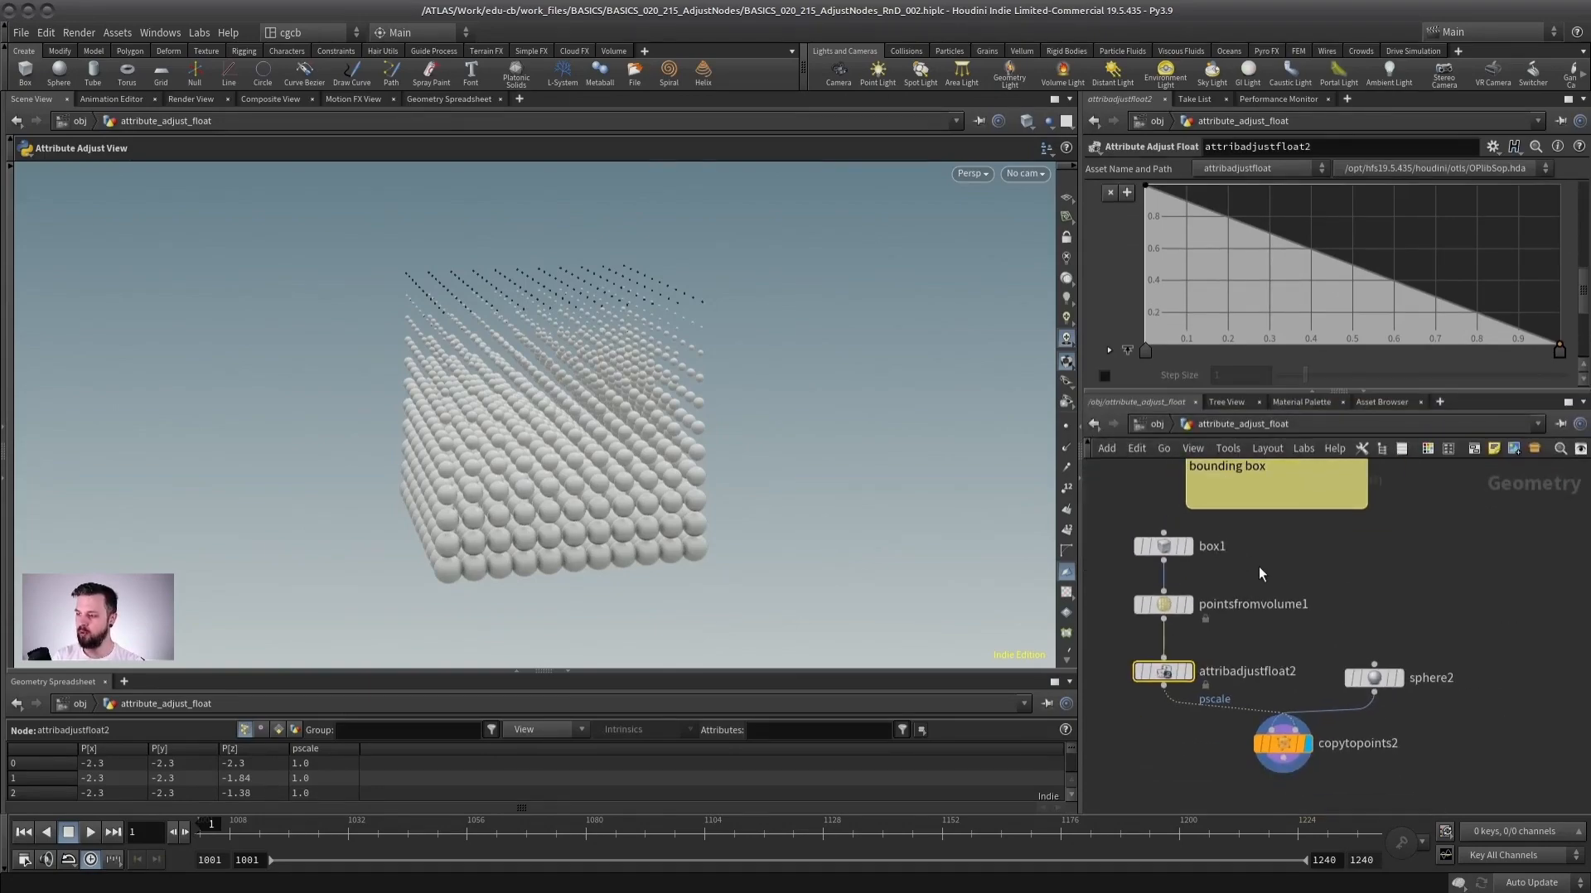
{"action": "middle_click_drag", "start_coordinate": [1240, 628], "coordinate": [1256, 598]}
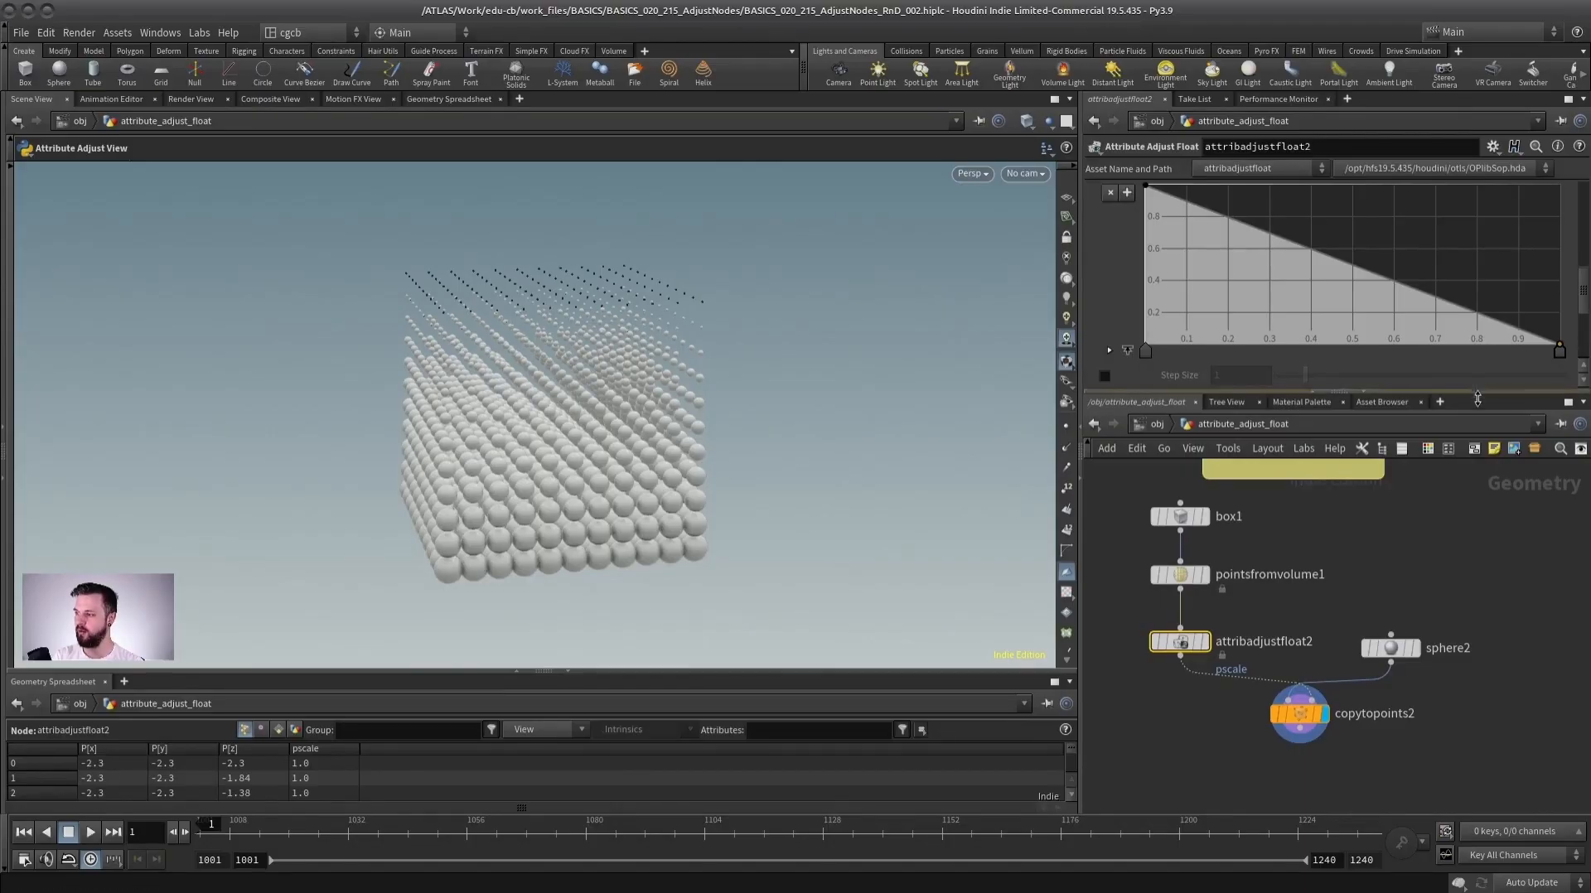
{"action": "left_click_drag", "start_coordinate": [1482, 390], "coordinate": [1491, 620]}
{"action": "mouse_move", "coordinate": [1581, 376]}
{"action": "left_mouse_down"}
{"action": "mouse_move", "coordinate": [1584, 514]}
{"action": "mouse_move", "coordinate": [1583, 233]}
{"action": "mouse_move", "coordinate": [1582, 452]}
{"action": "mouse_move", "coordinate": [1581, 365]}
{"action": "left_mouse_up"}
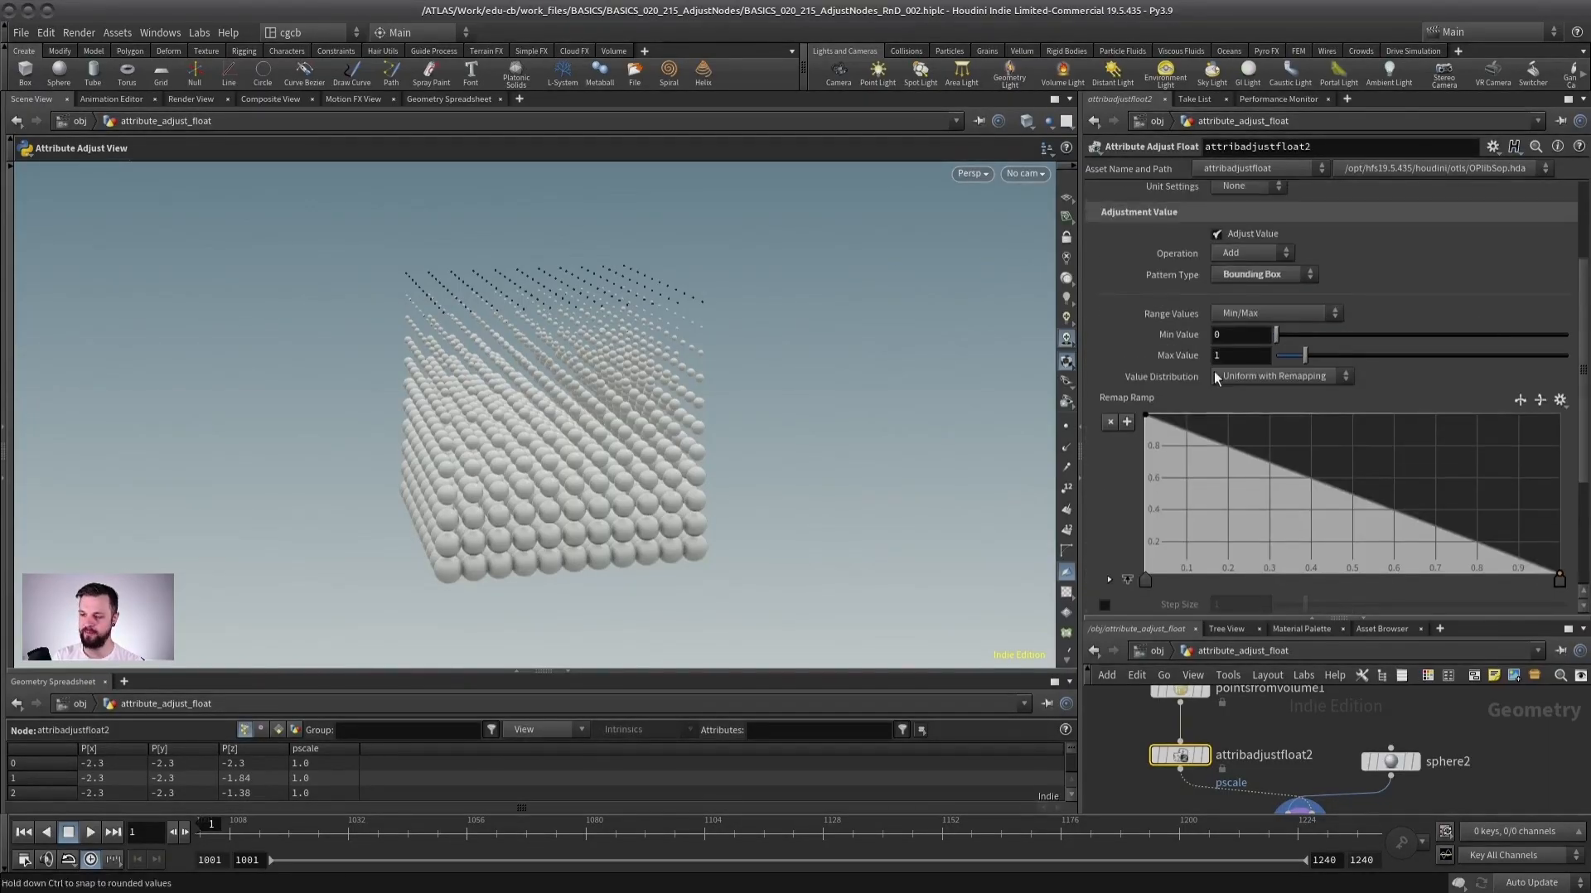
{"action": "left_click_drag", "start_coordinate": [472, 497], "coordinate": [543, 510], "text": "alt"}
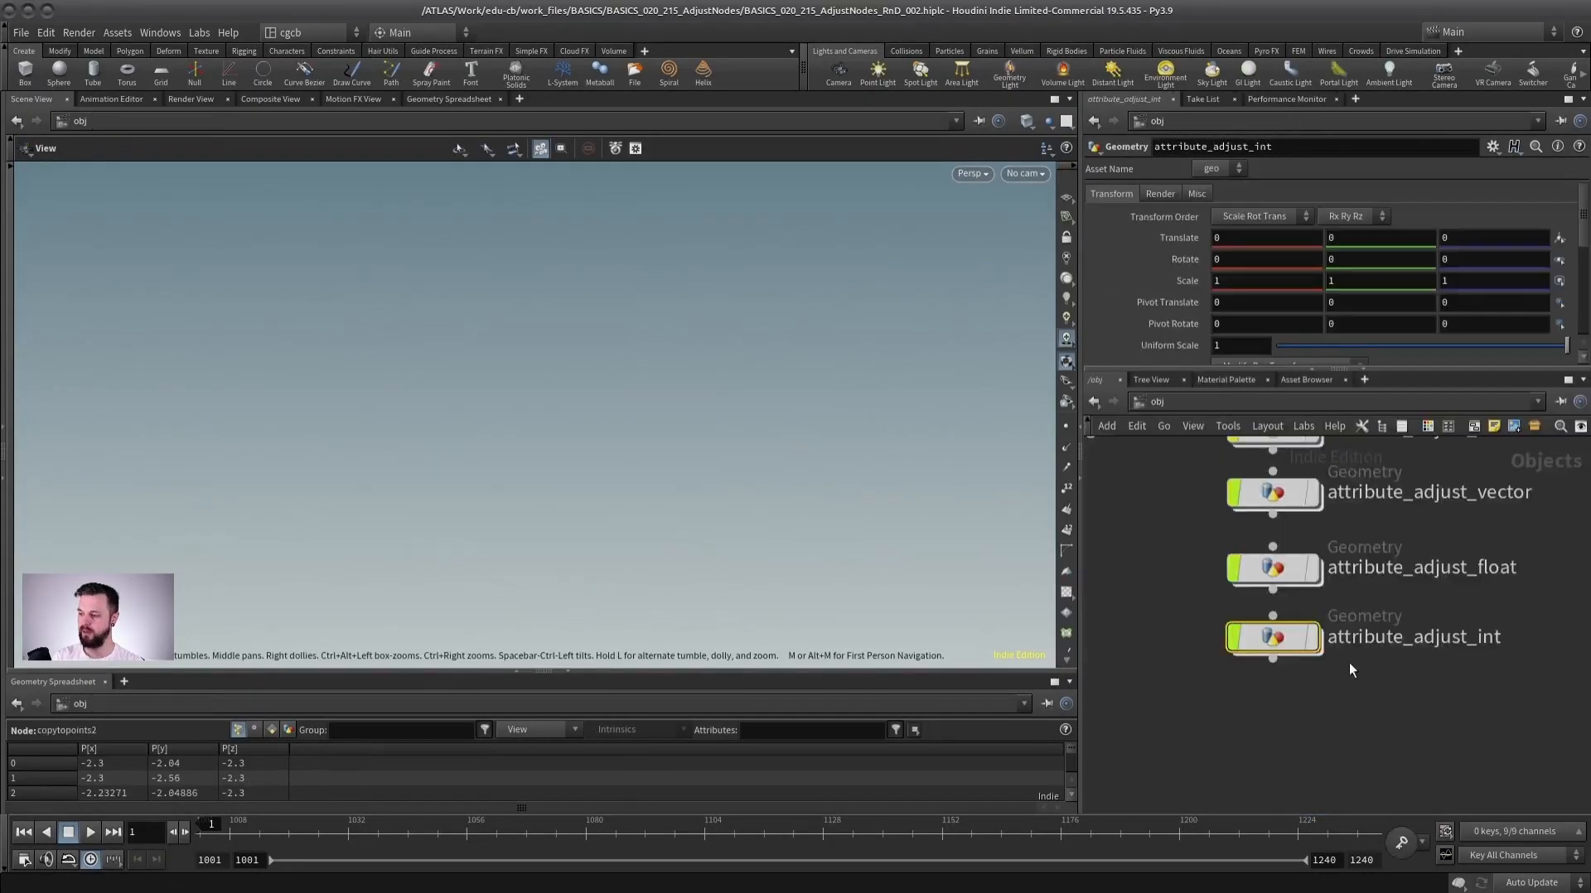
{"action": "middle_click_drag", "start_coordinate": [1349, 665], "coordinate": [1297, 690]}
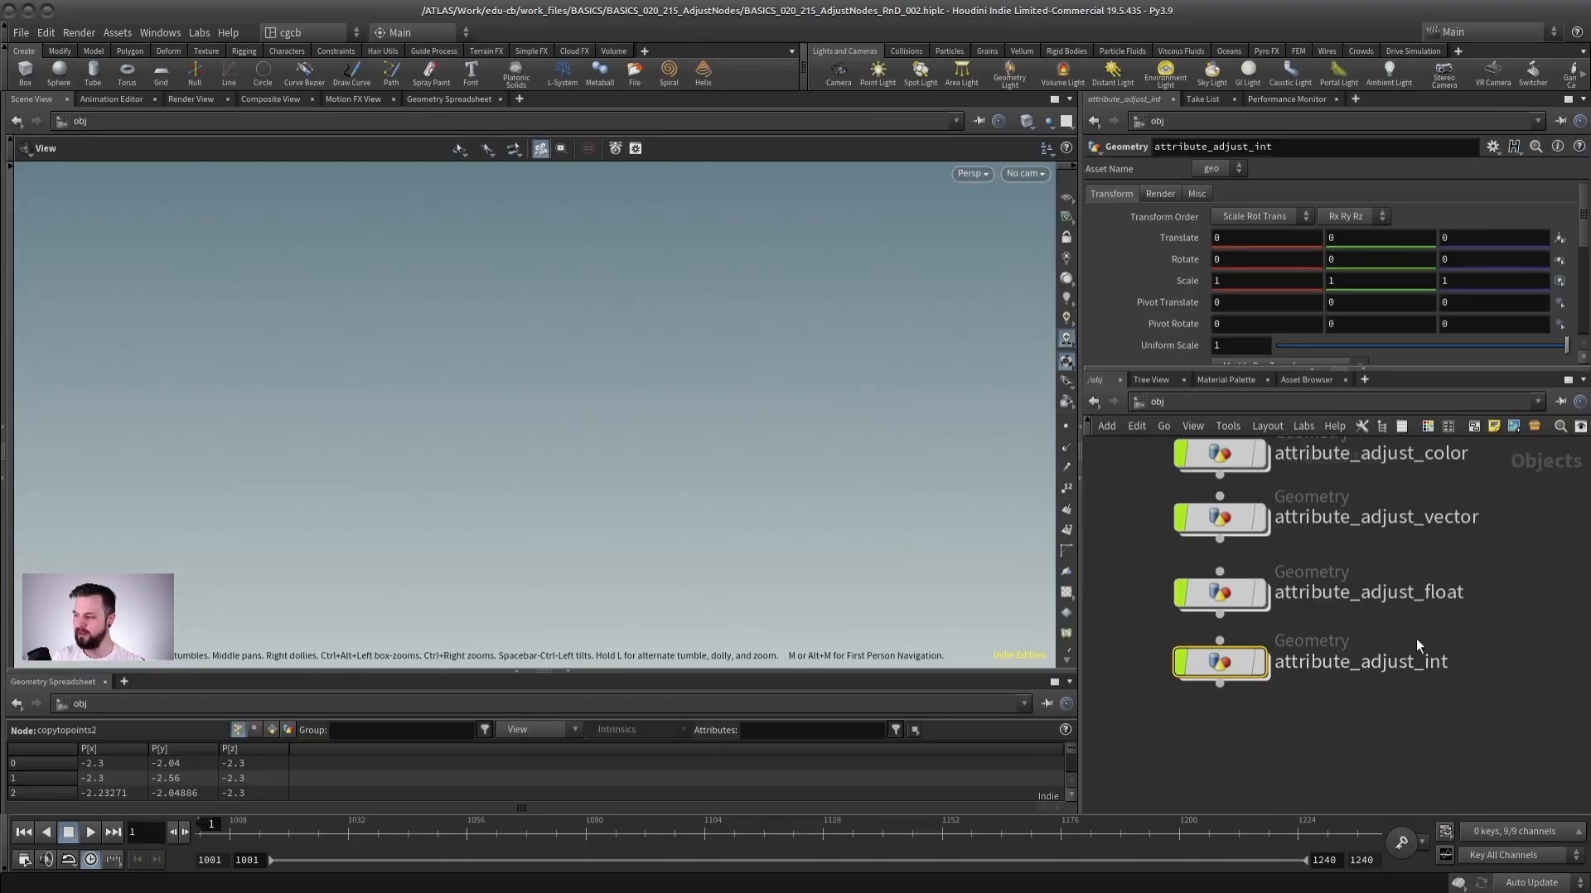
Enter the attribute_adjust_int geometry network.
{"action": "mouse_move", "coordinate": [1225, 659]}
{"action": "middle_click_drag", "start_coordinate": [1242, 659], "coordinate": [1259, 629]}
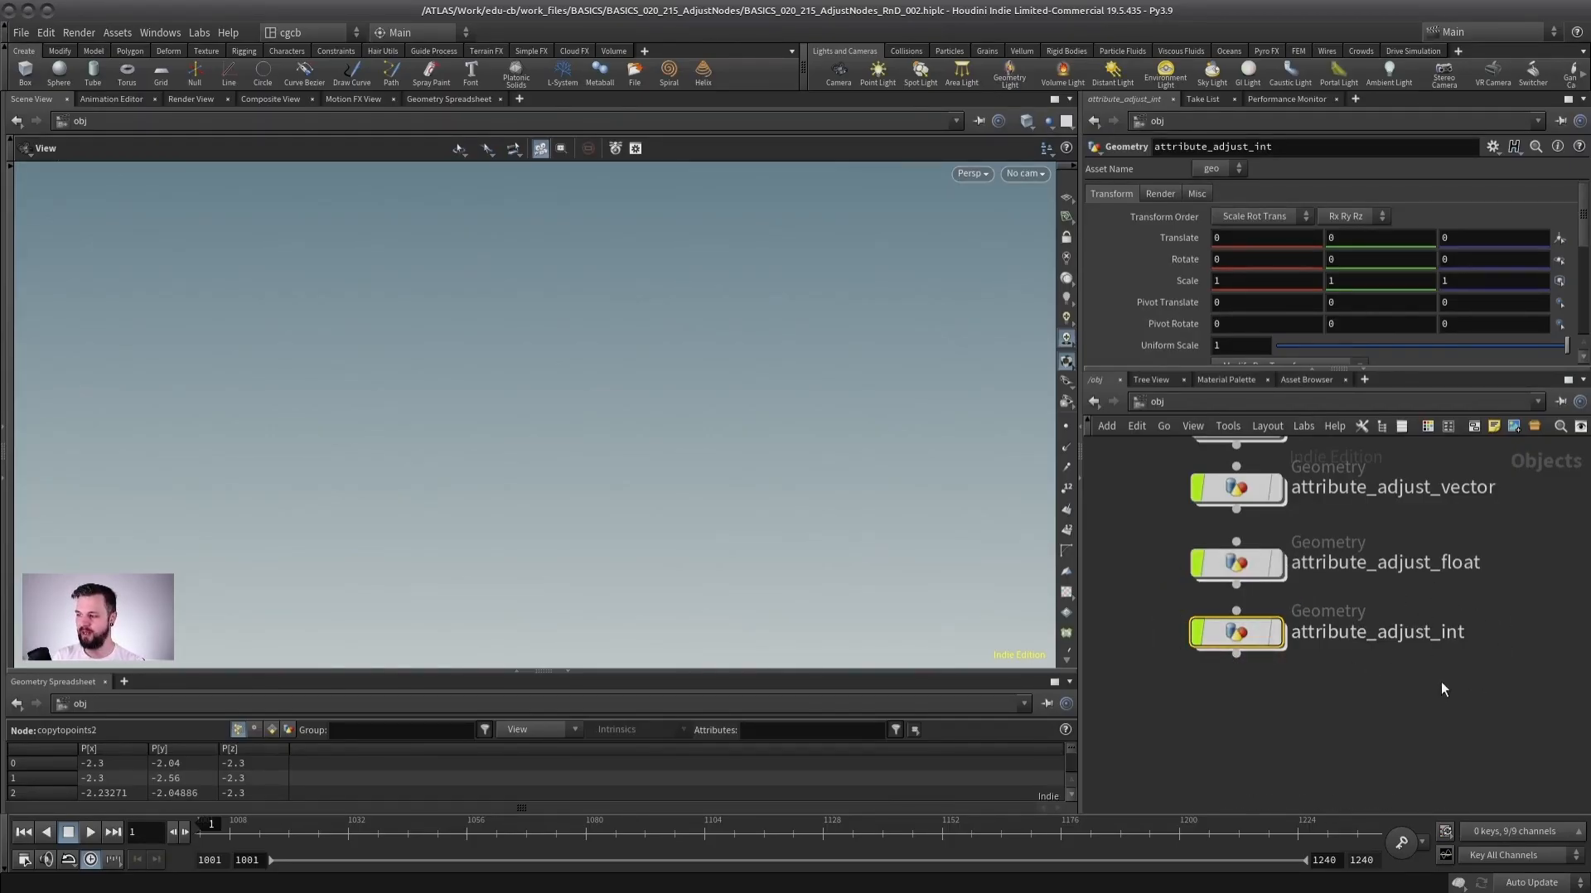
{"action": "middle_click_drag", "start_coordinate": [1427, 575], "coordinate": [1407, 643]}
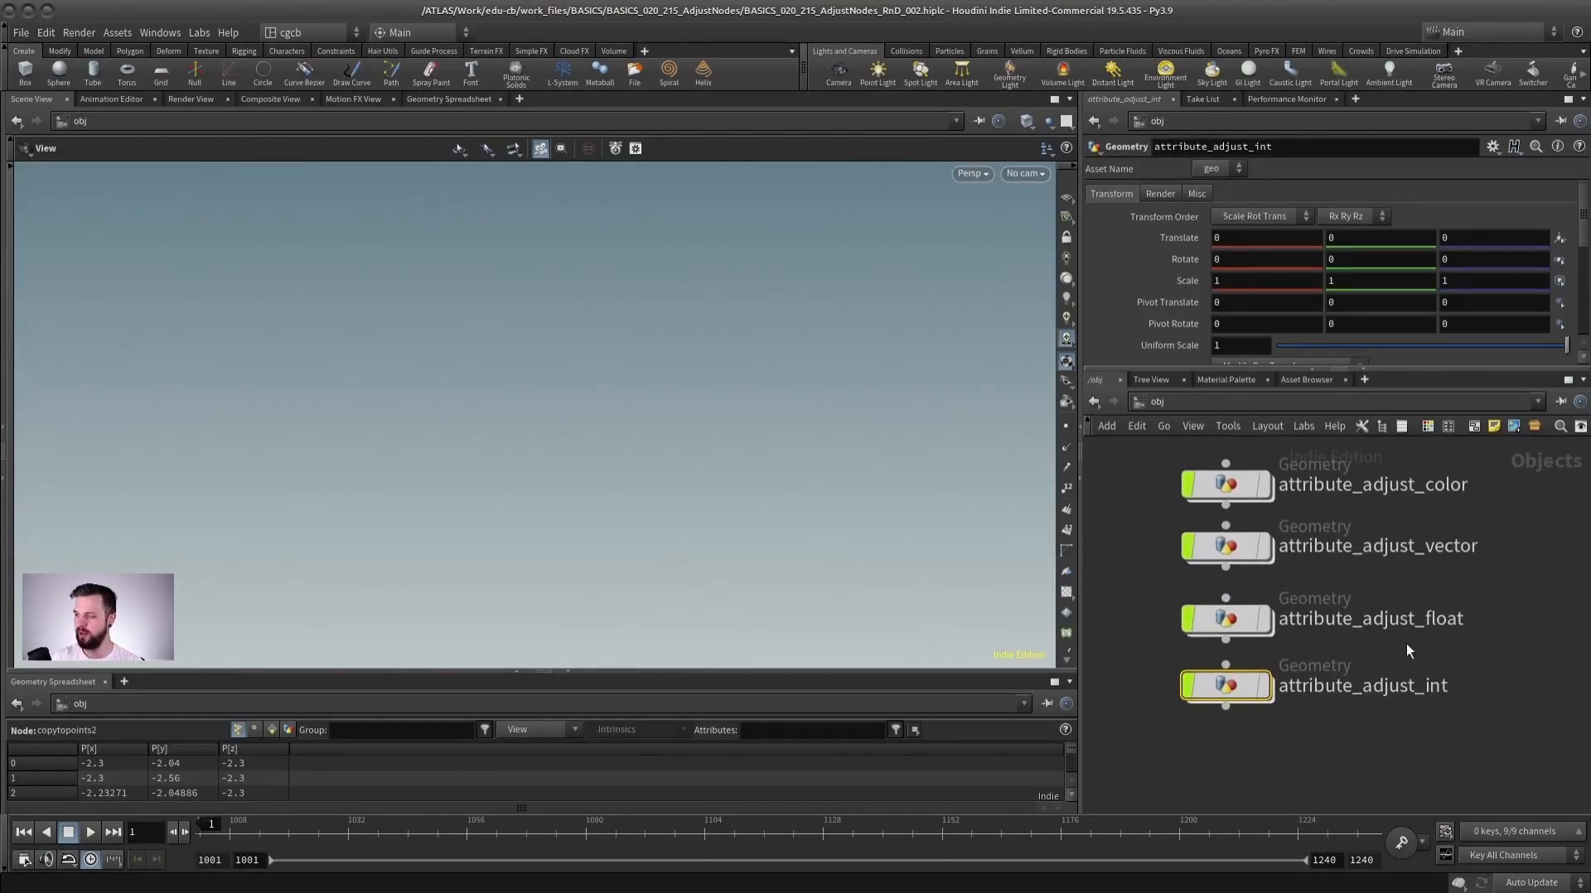
{"action": "double_click", "coordinate": [1214, 686]}
Add an Attribute Adjust Integer node to the network.
{"action": "key", "text": "Tab"}
{"action": "type", "text": "adjus"}
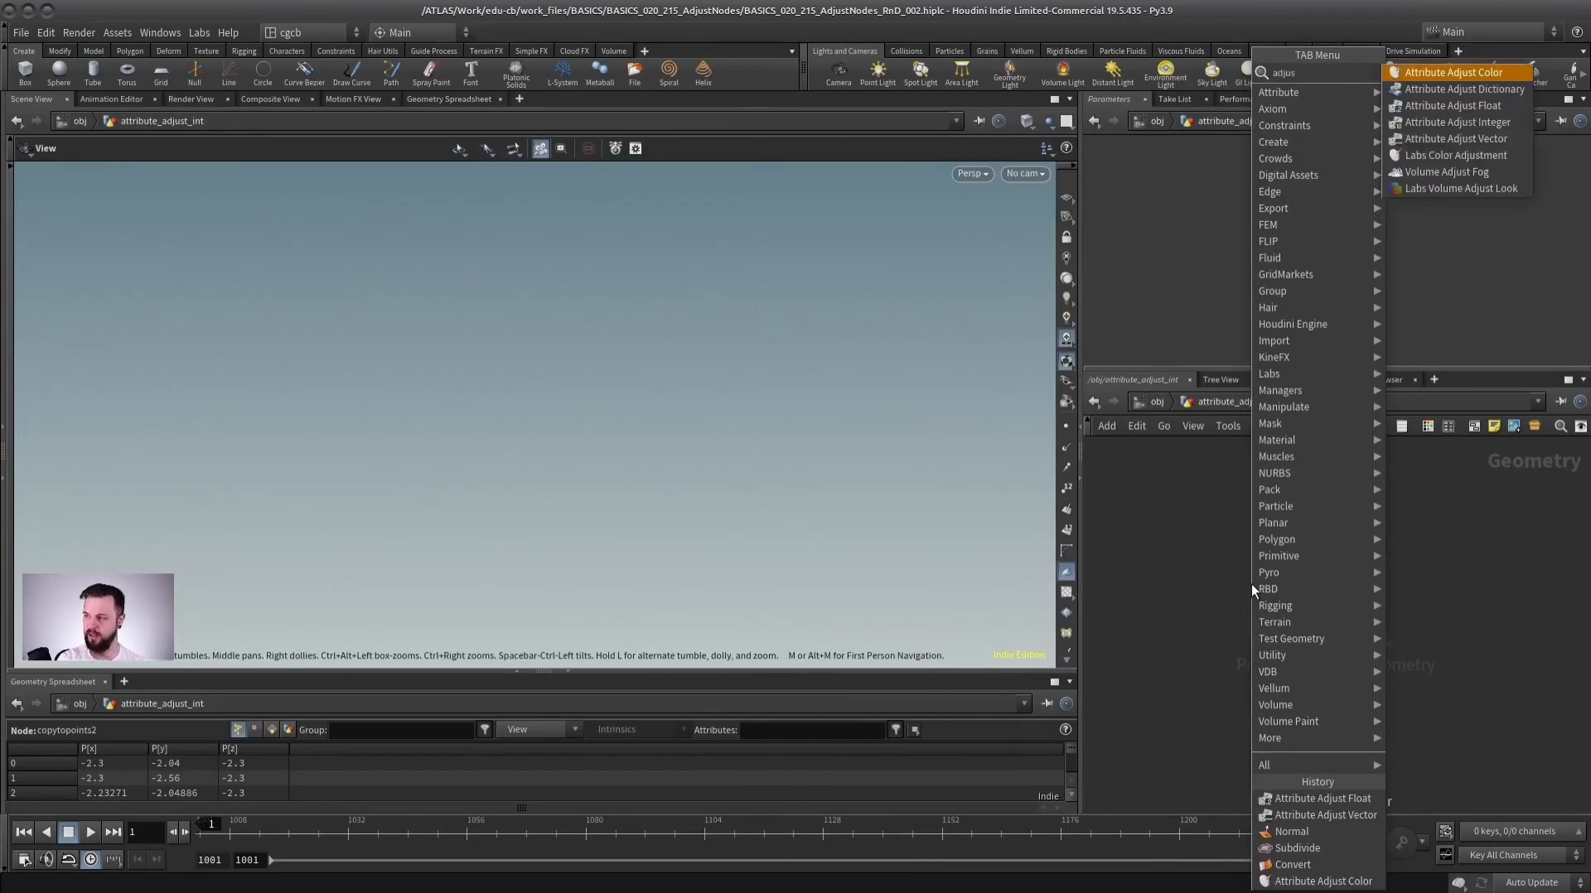
{"action": "left_click", "coordinate": [1457, 123]}
{"action": "left_click", "coordinate": [1281, 564]}
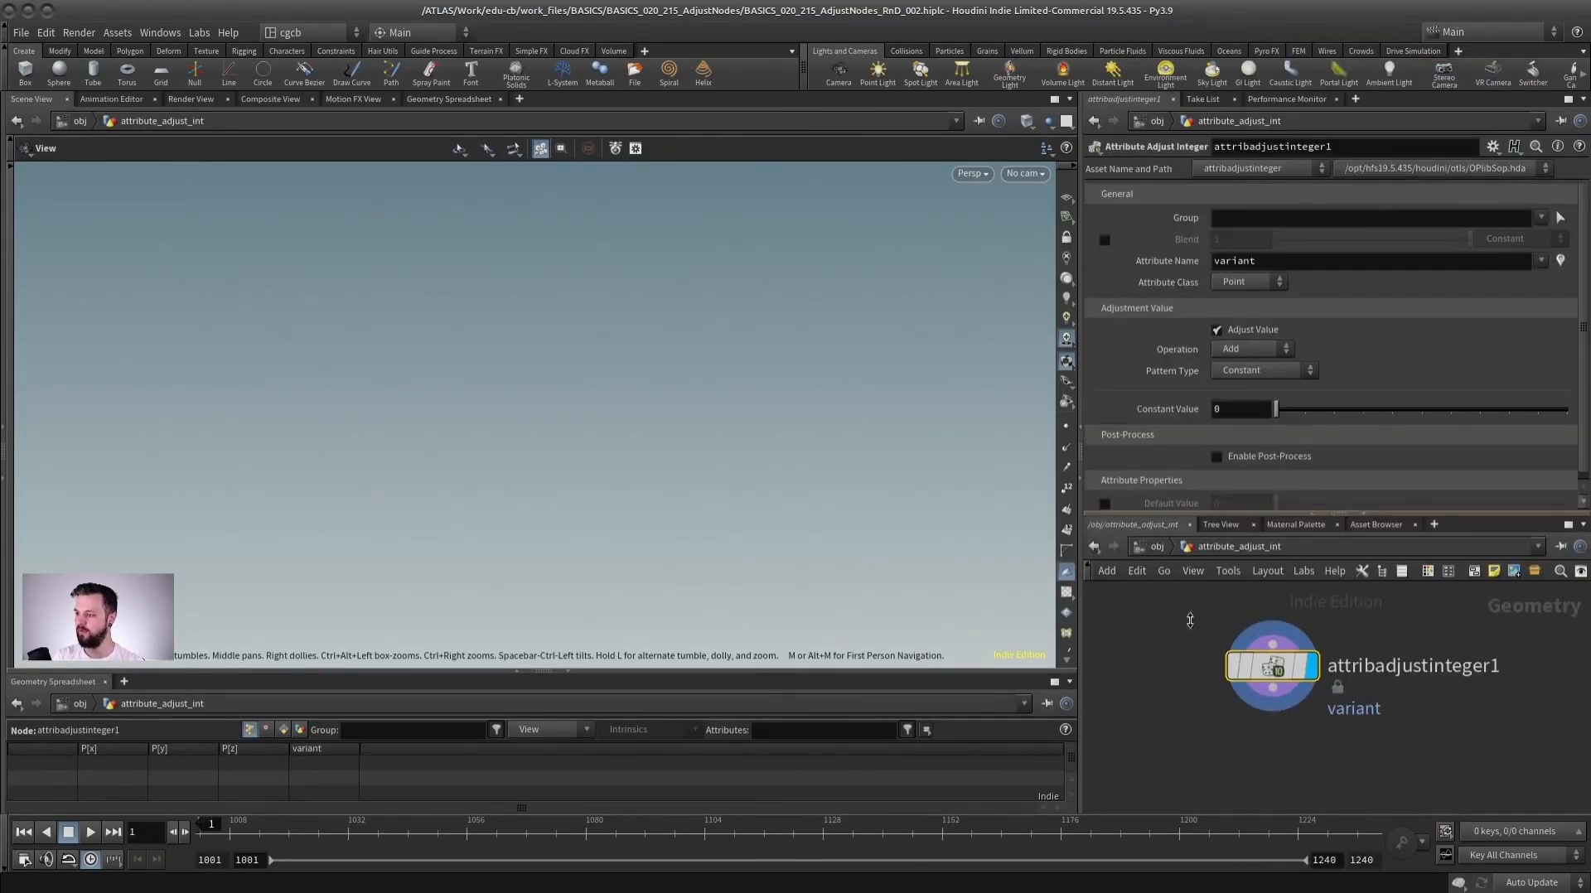
Set the Attribute Adjust Integer pattern type to Line after trying Random and Noise.
{"action": "left_click", "coordinate": [1248, 371]}
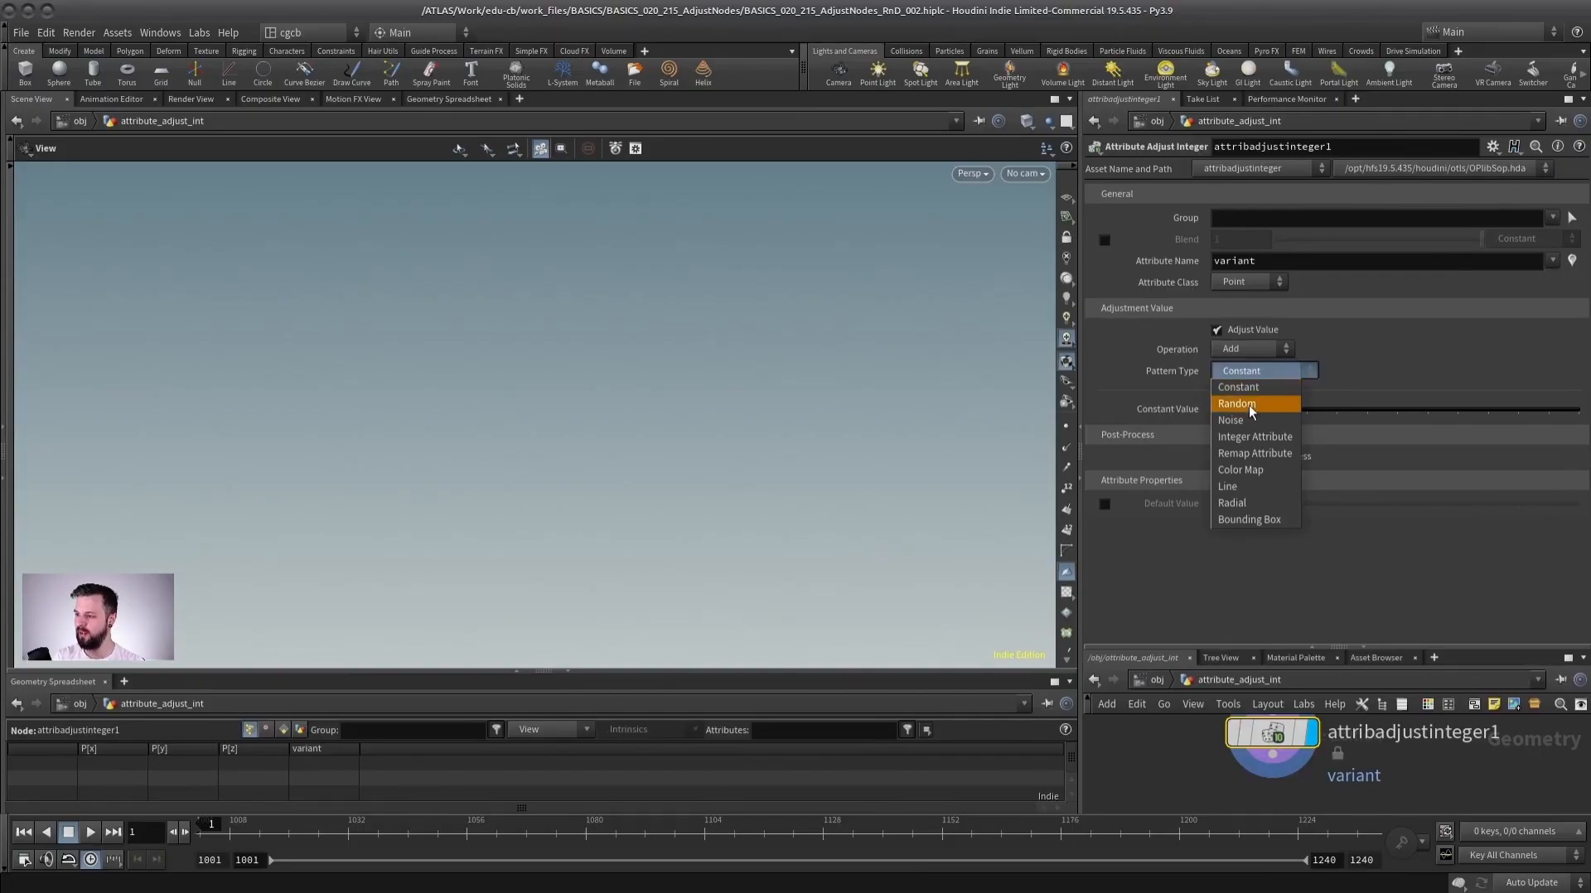
{"action": "left_click", "coordinate": [1245, 406]}
{"action": "left_click", "coordinate": [1248, 371]}
{"action": "left_click", "coordinate": [1265, 426]}
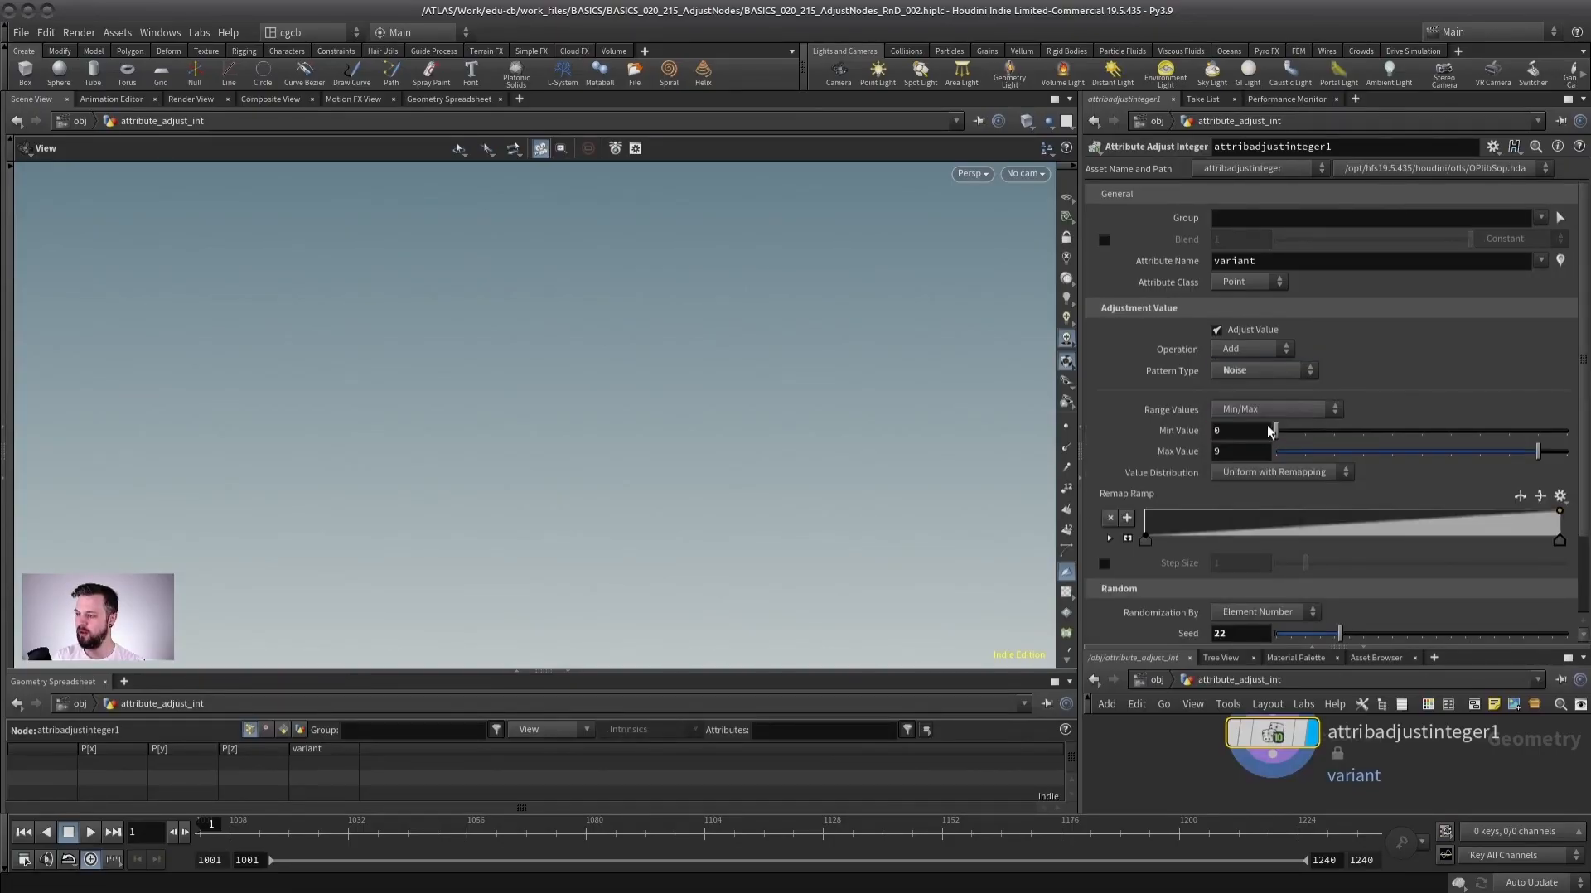
{"action": "left_click", "coordinate": [1243, 371]}
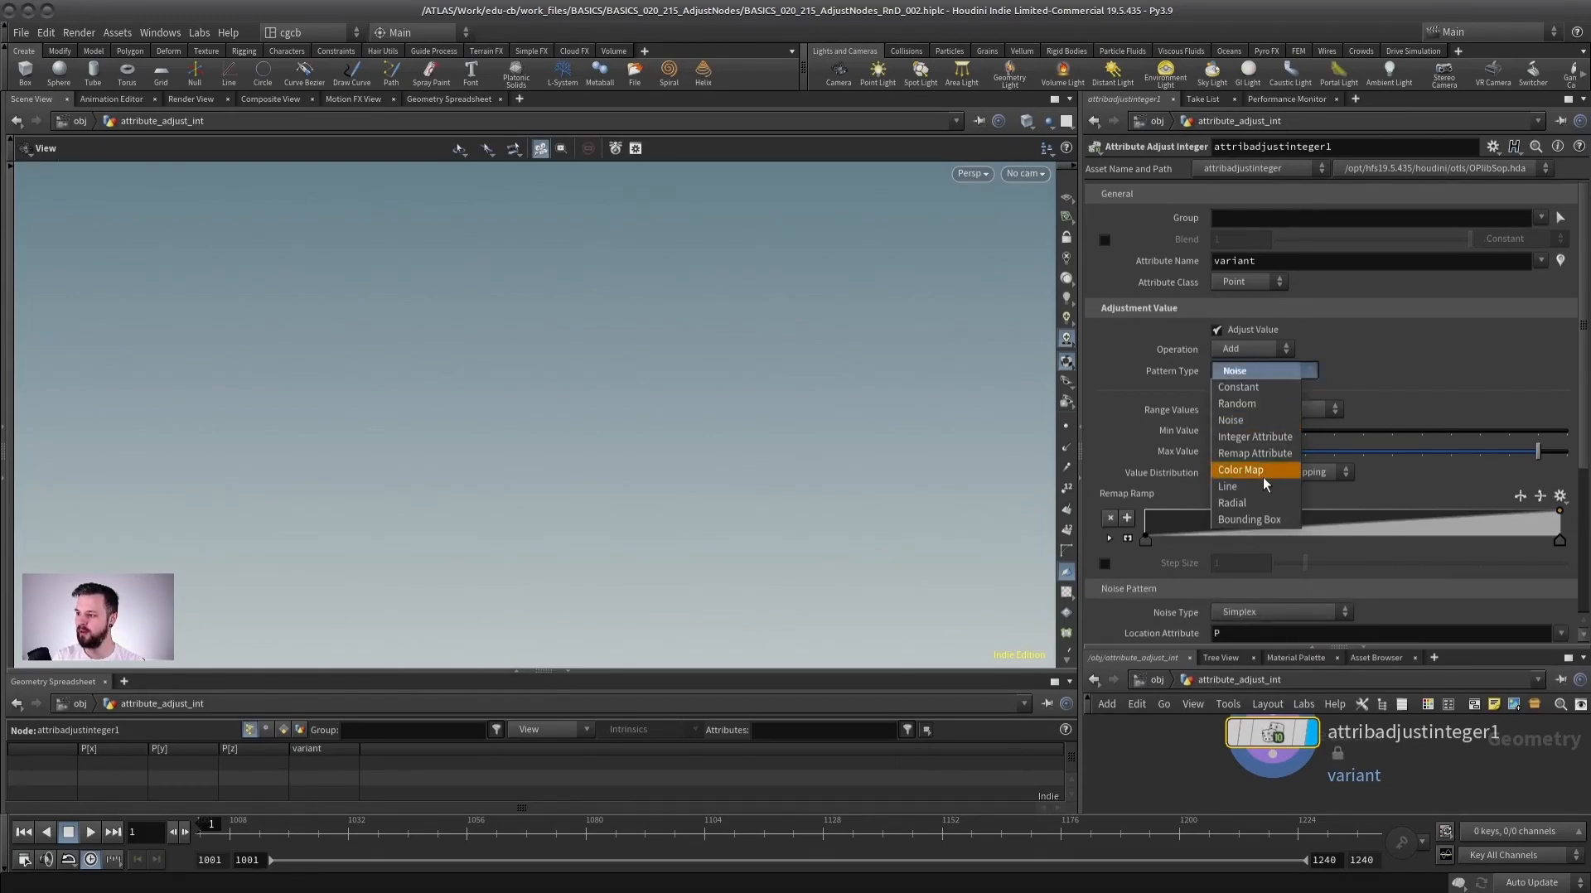
{"action": "left_click", "coordinate": [1240, 486]}
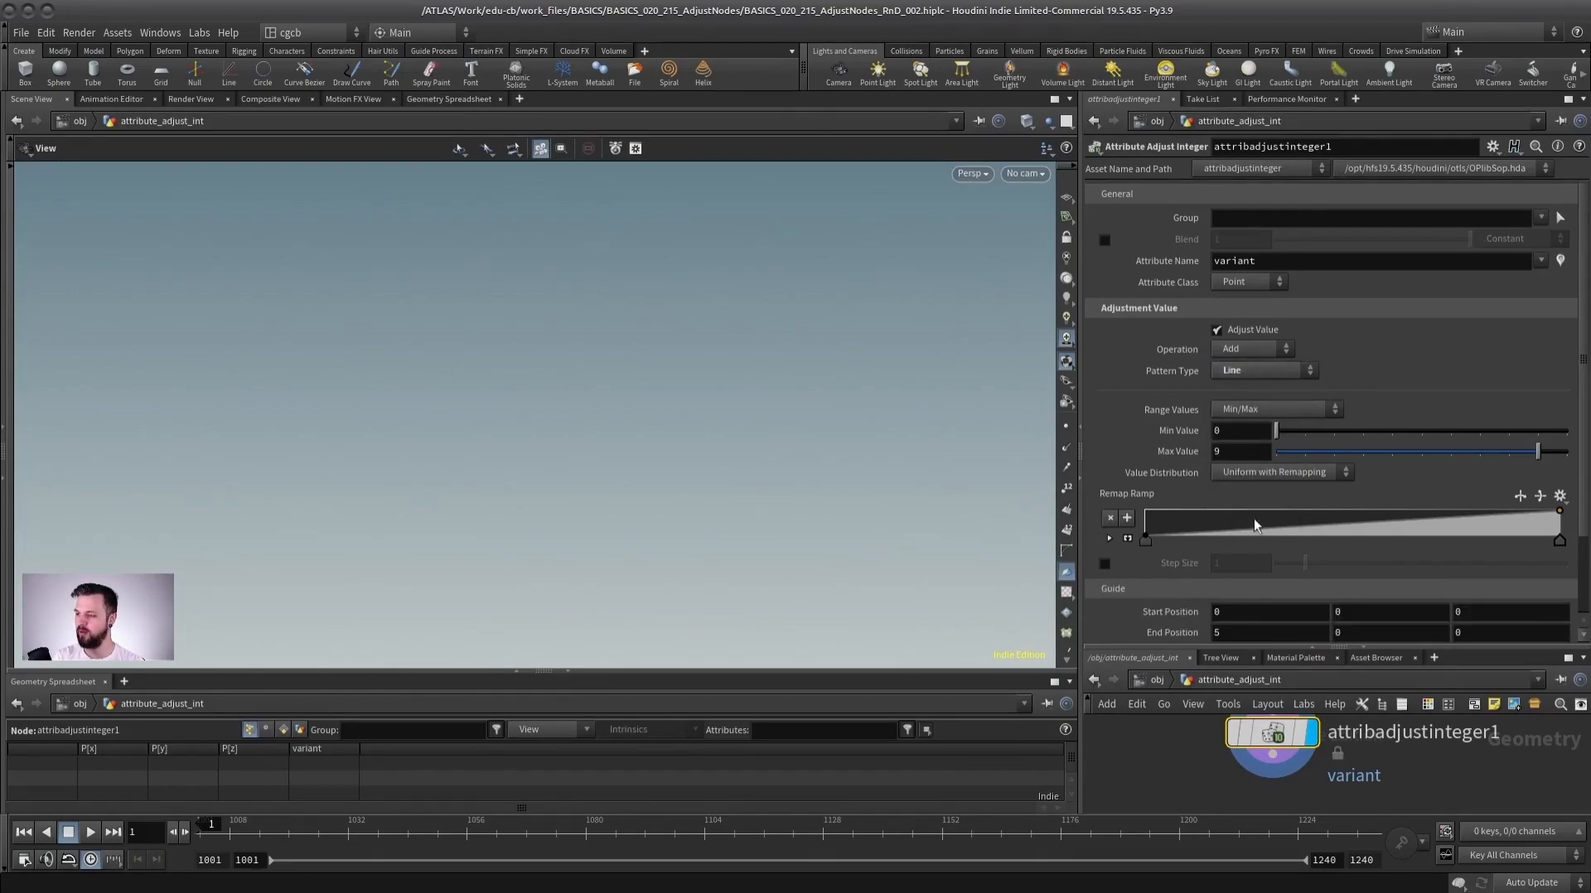
Return to the obj level network.
{"action": "left_click_drag", "start_coordinate": [1292, 646], "coordinate": [1292, 254]}
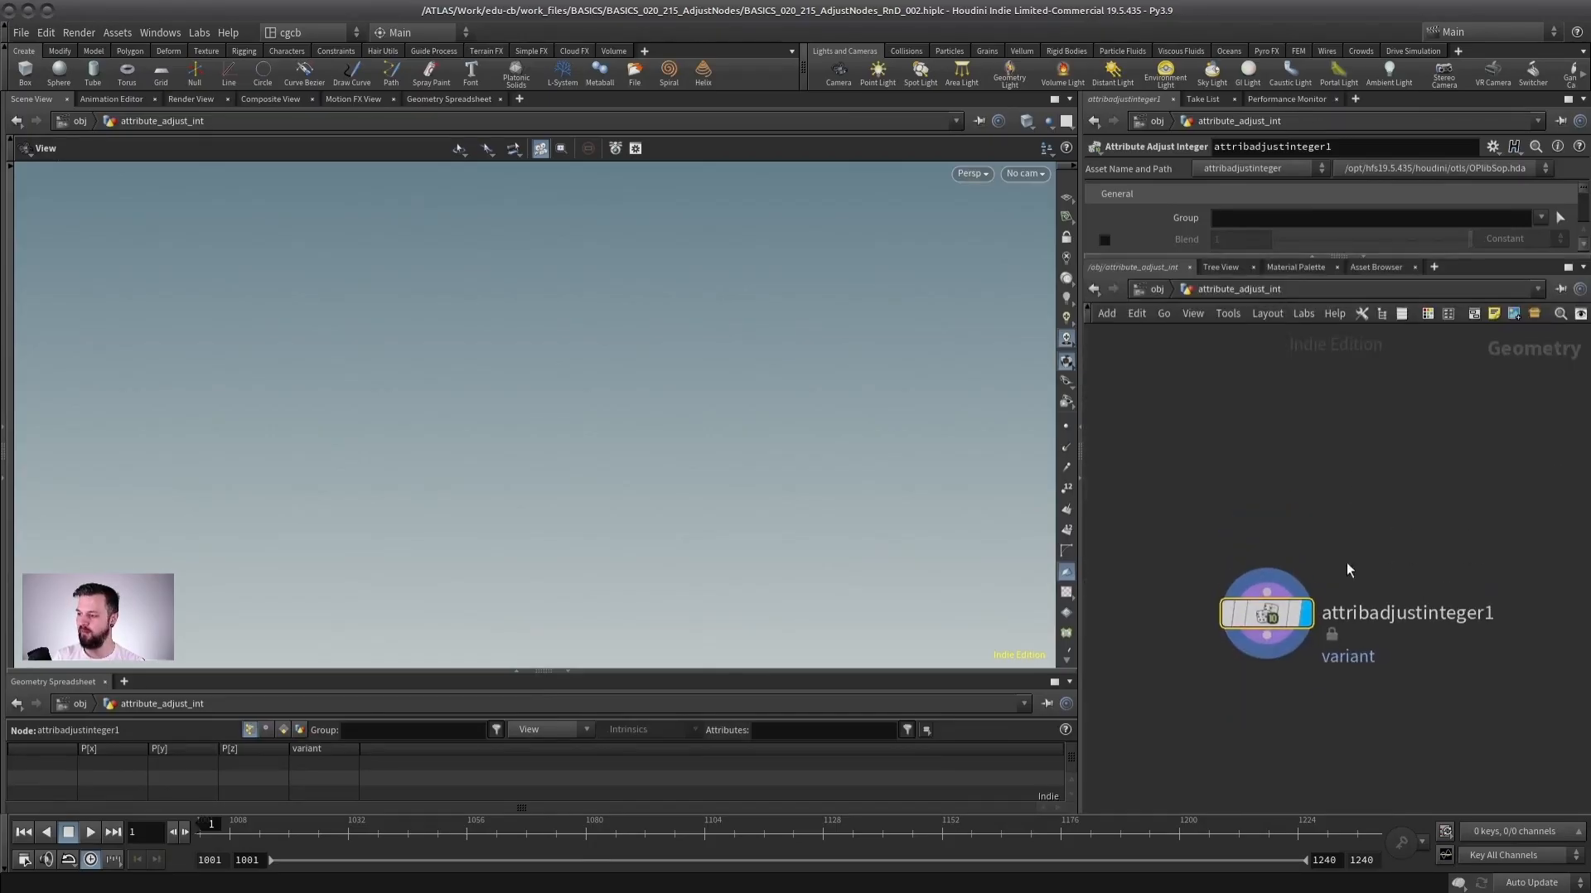
{"action": "scroll", "coordinate": [1389, 501], "scroll_direction": "up", "scroll_amount": 2}
{"action": "scroll", "coordinate": [1383, 499], "scroll_direction": "down", "scroll_amount": 2}
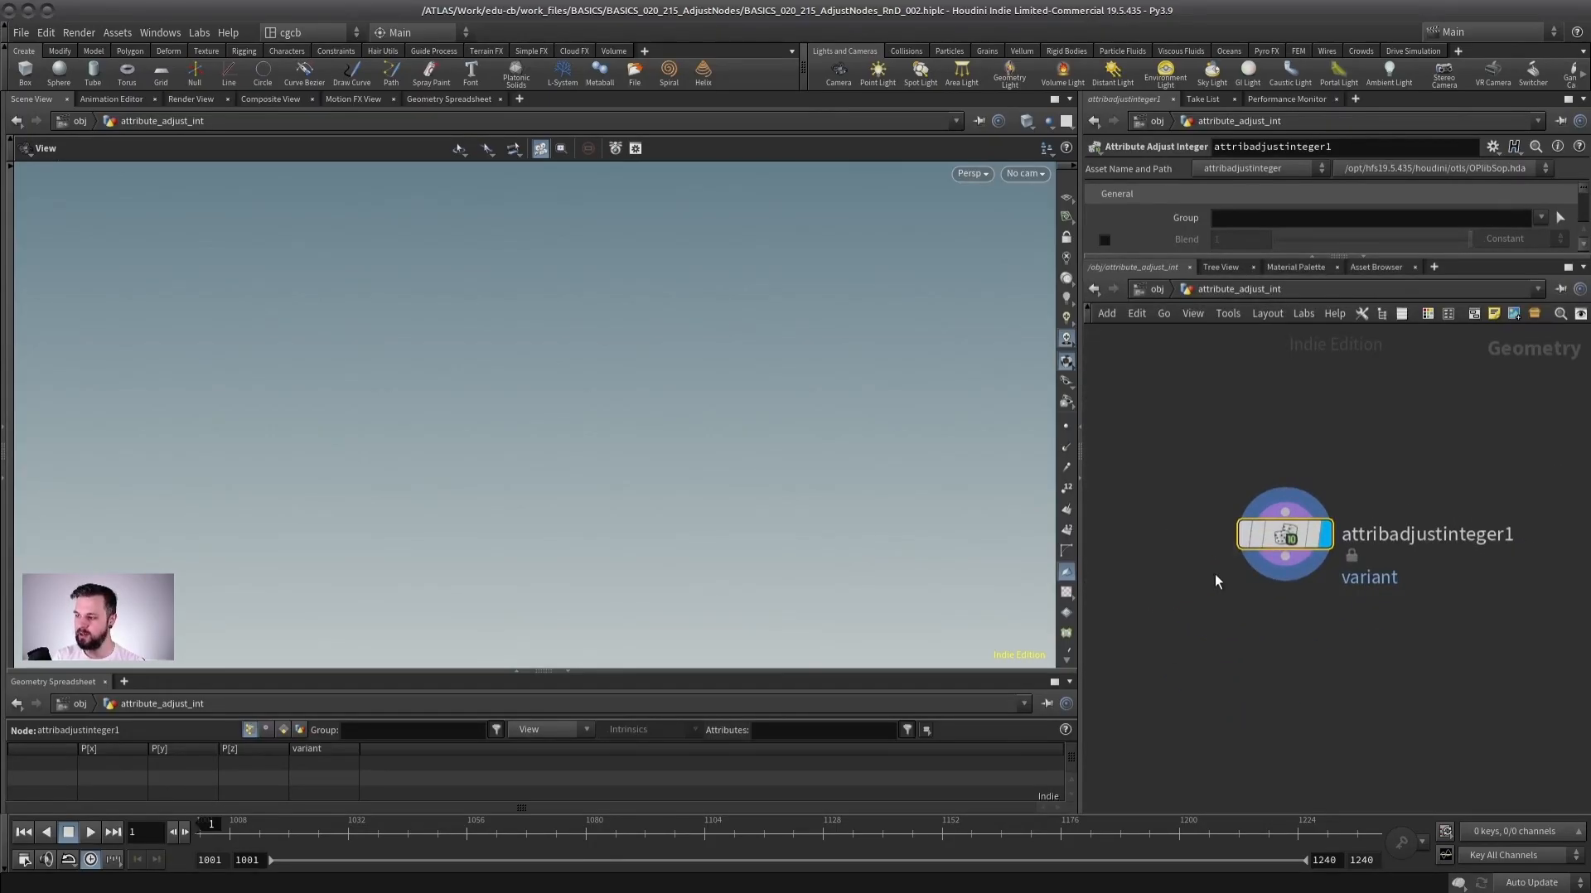
{"action": "middle_click_drag", "start_coordinate": [1327, 495], "coordinate": [1364, 516]}
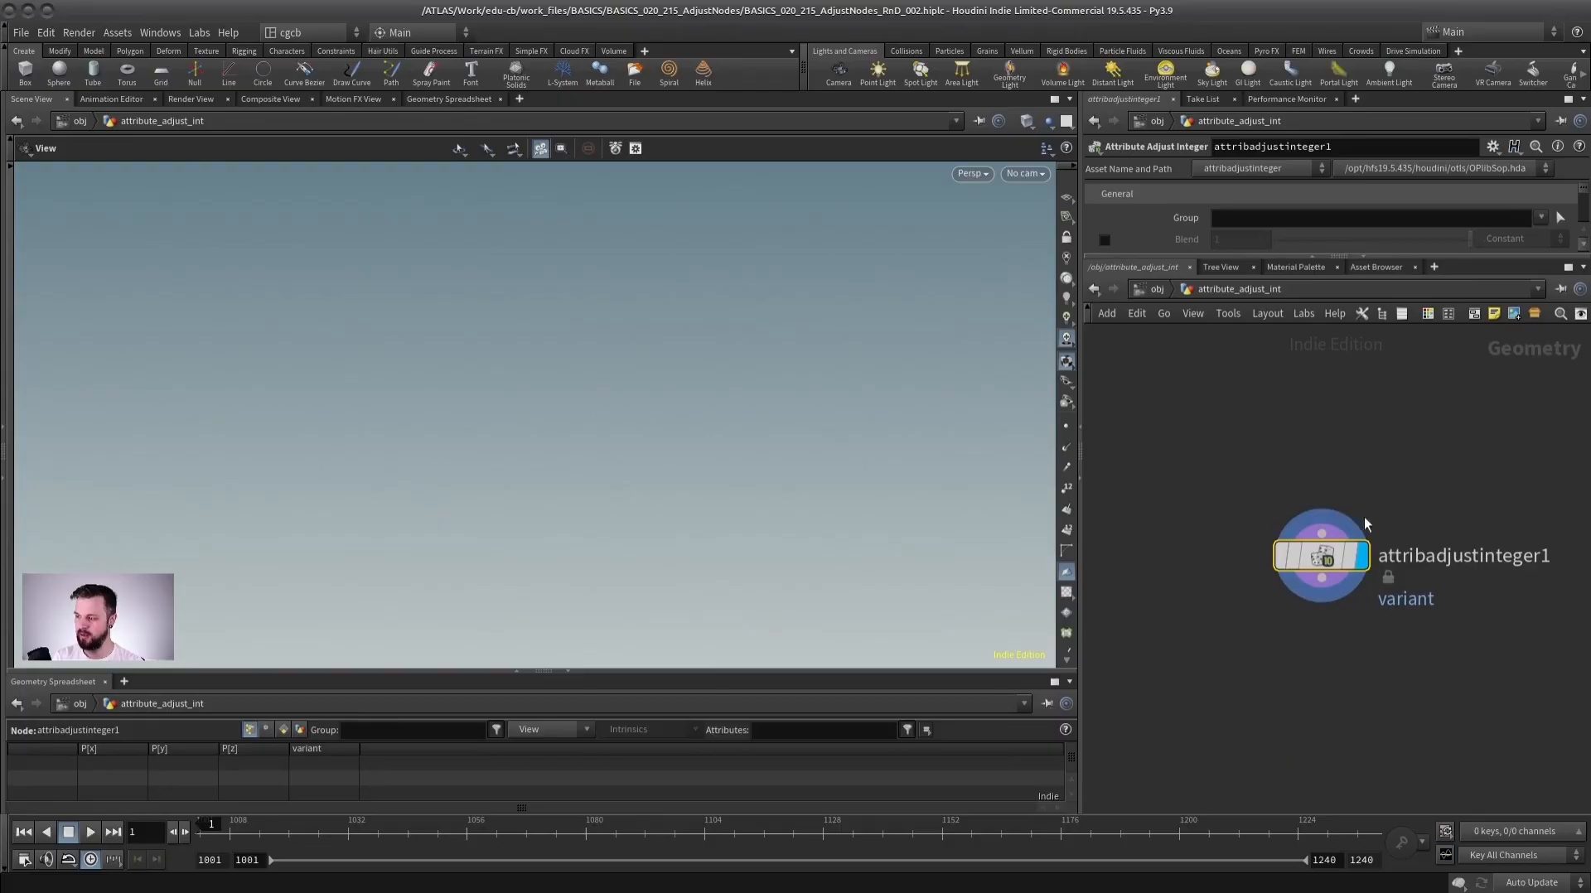
{"action": "left_click", "coordinate": [1156, 289]}
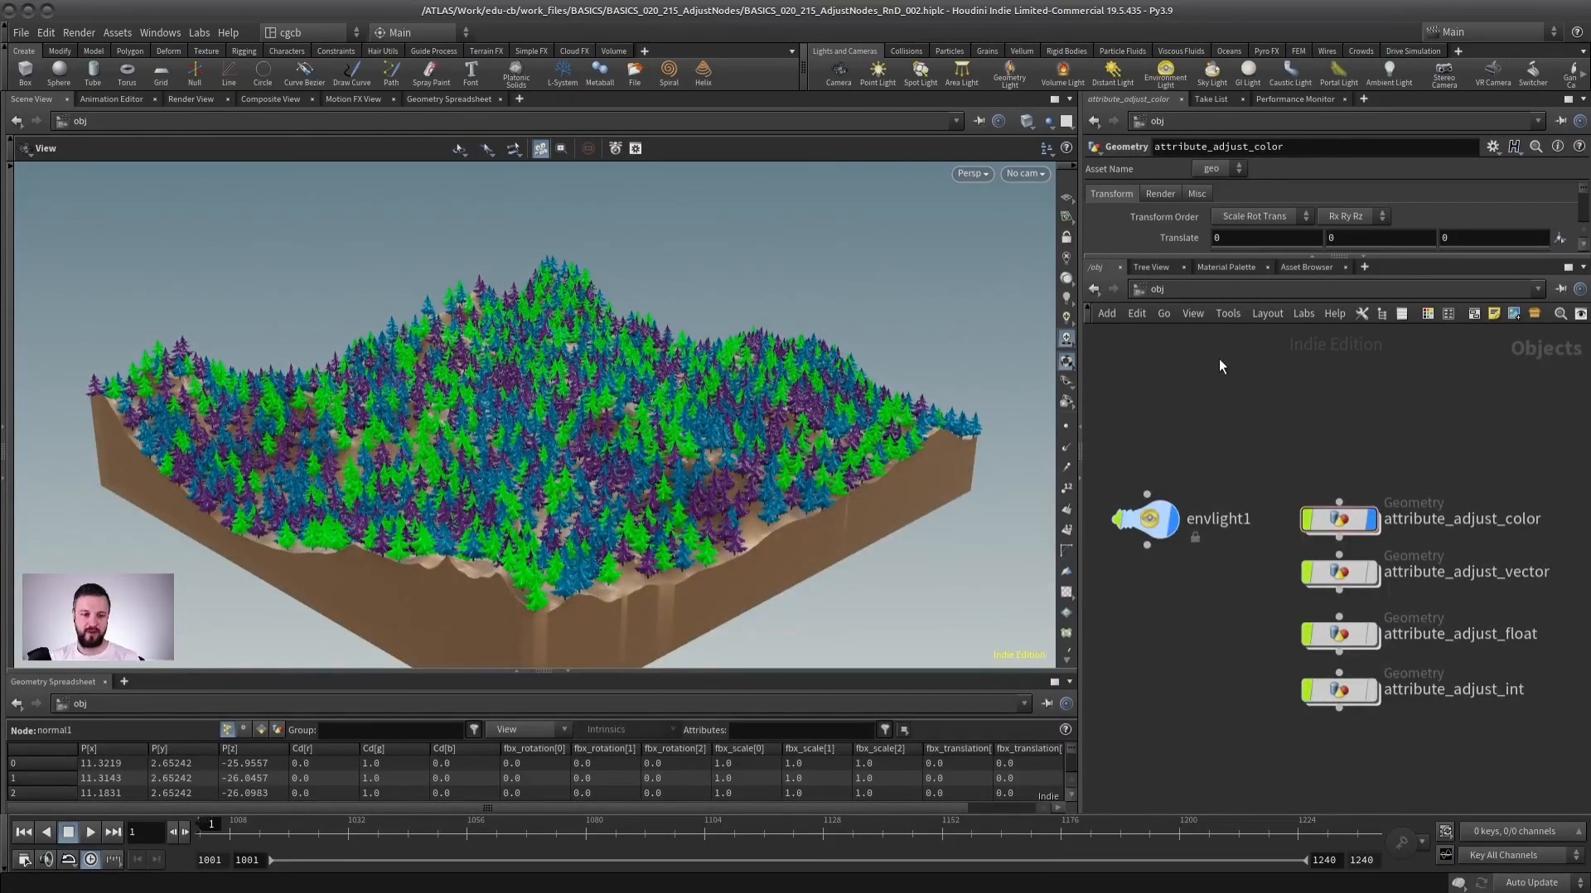